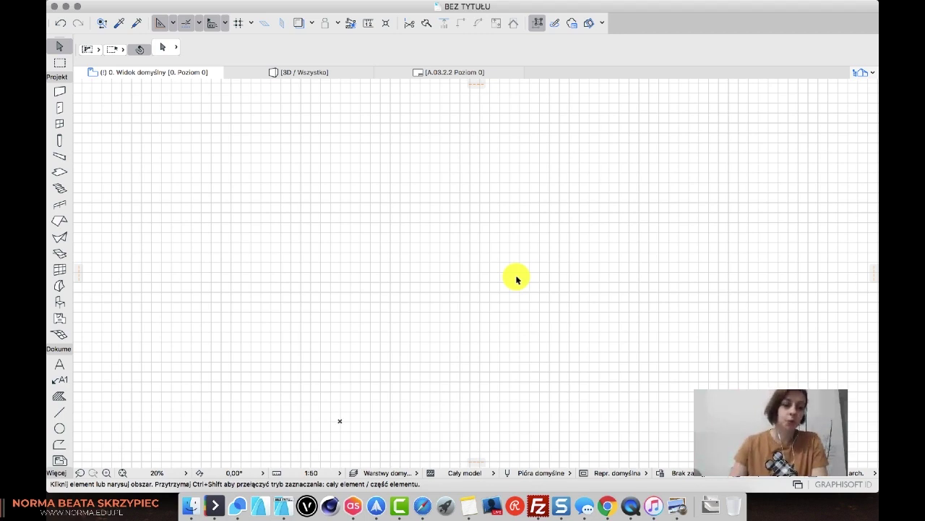
Open the Profile Manager and start editing the Własny (custom) profile, keeping the manager palette clear of the profile's origin
mouse_move(414, 4)
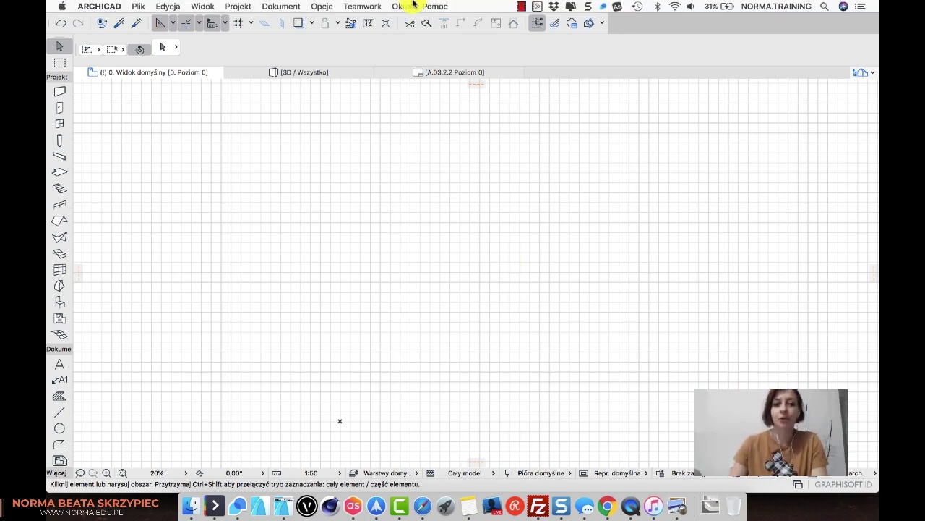
click(326, 6)
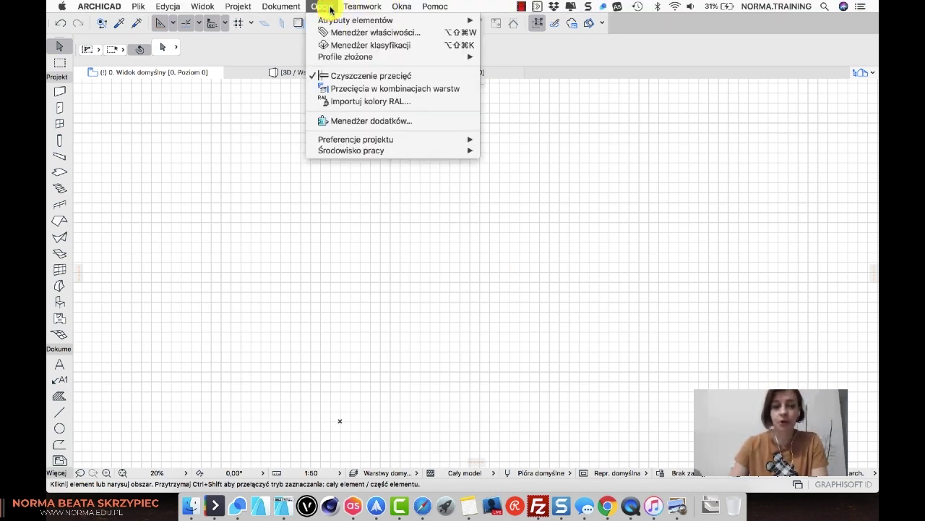
mouse_move(341, 58)
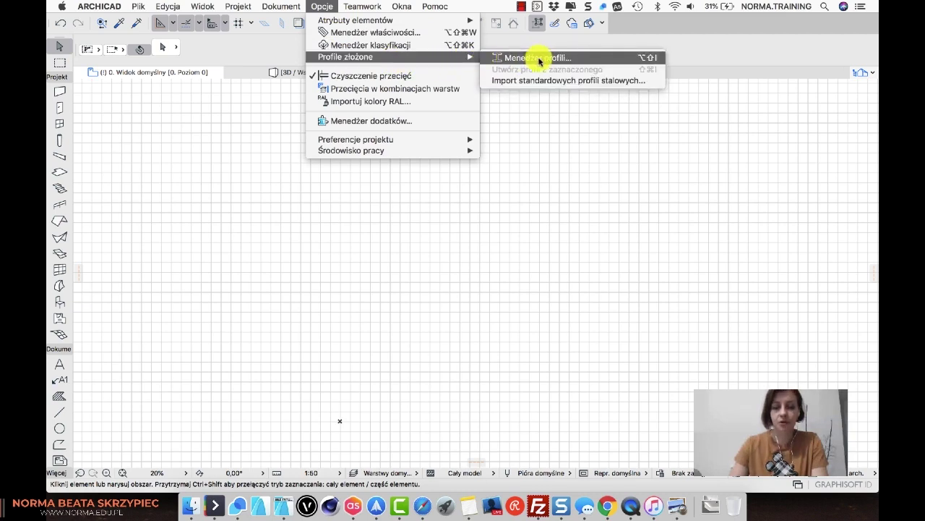
click(538, 57)
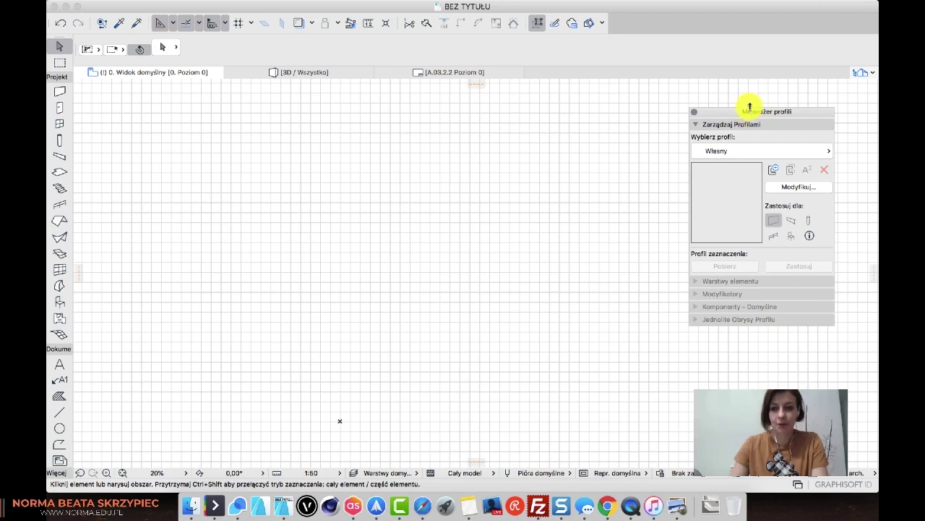
drag(748, 109, 621, 113)
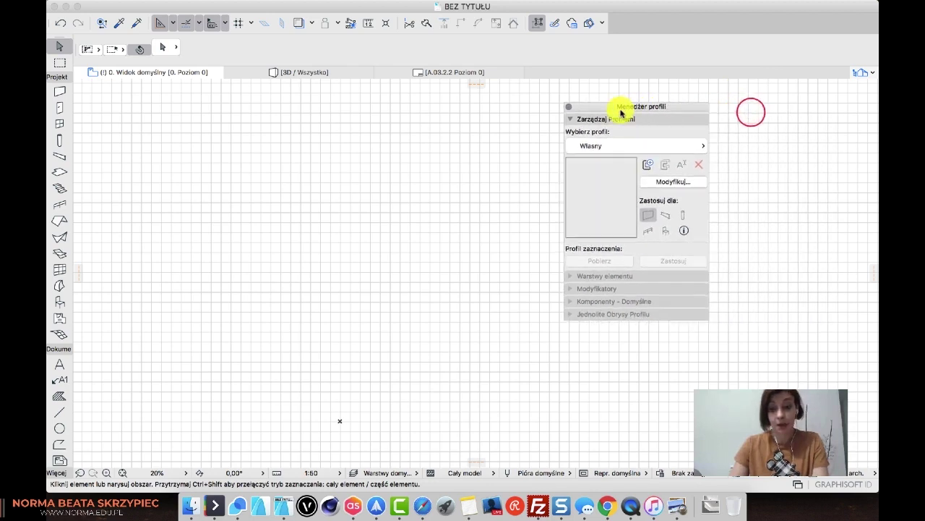
click(678, 185)
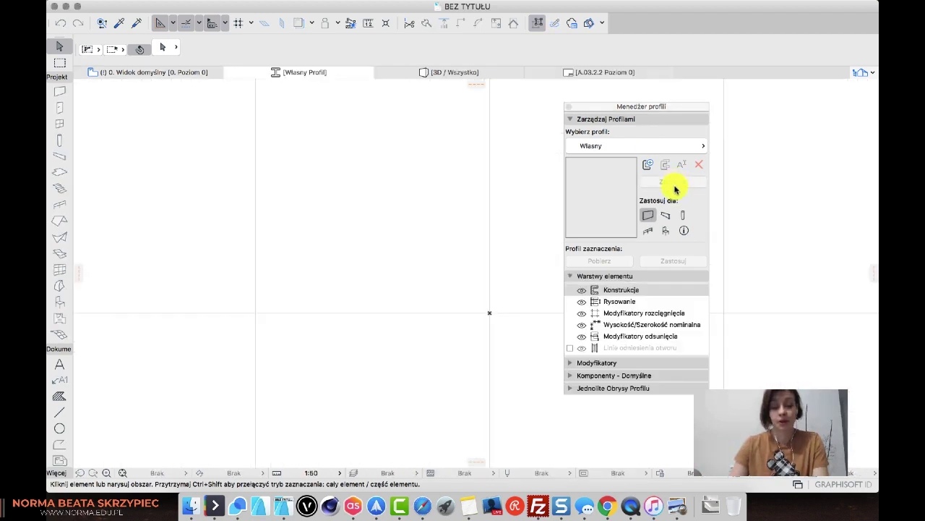
drag(642, 107, 721, 110)
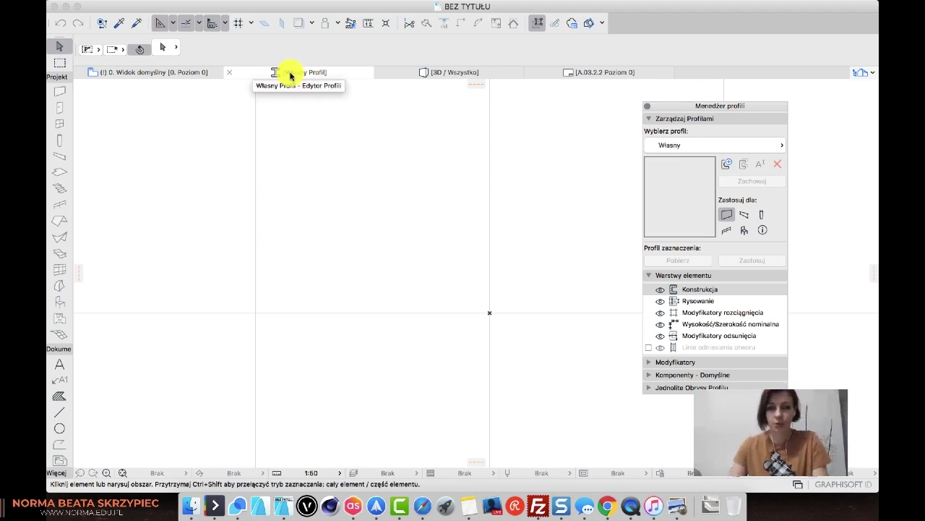
scroll(513, 291, down, 2)
scroll(463, 282, left, 3)
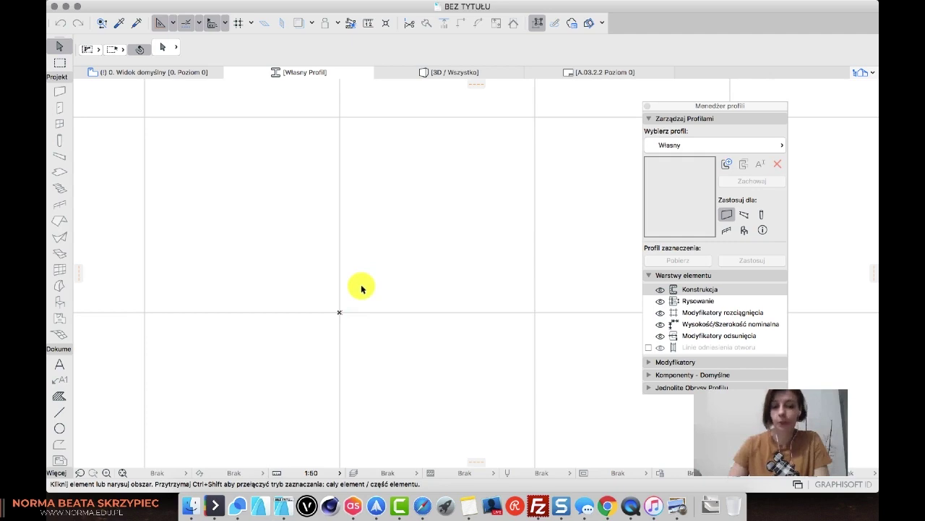
Try to bring p_04.jpg from the Downloads folder directly into the profile editor
click(190, 505)
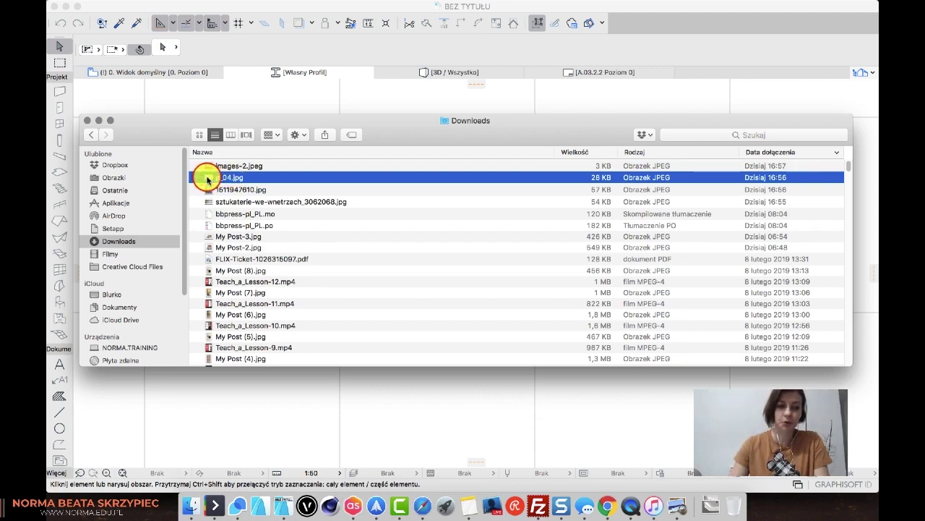
drag(205, 178, 549, 410)
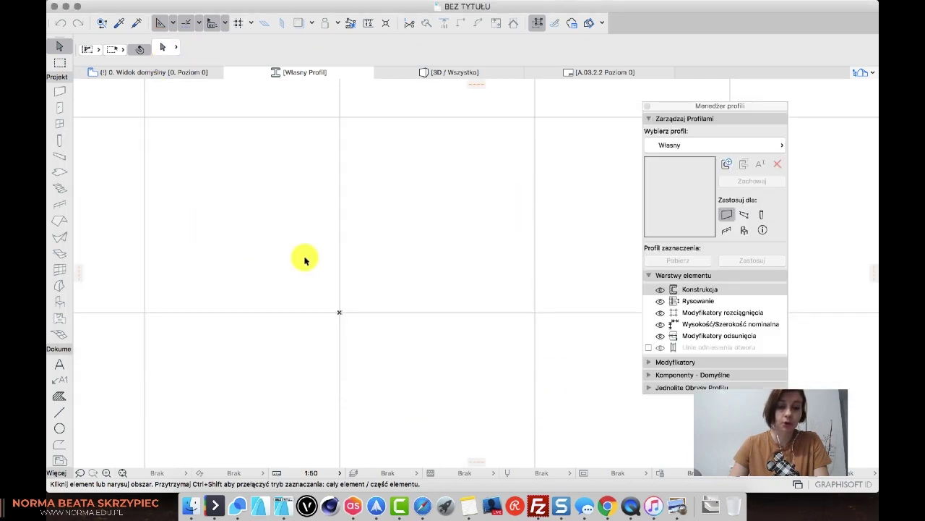
scroll(340, 254, down, 2)
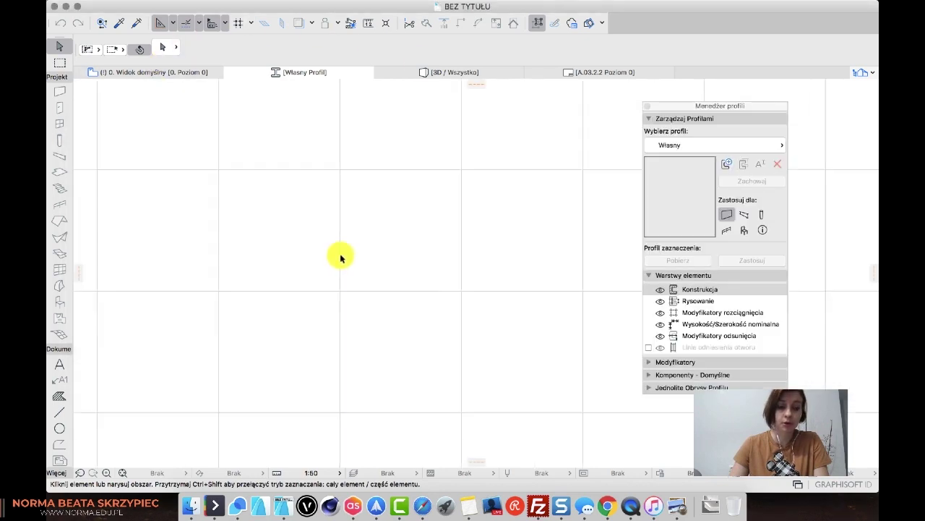
click(190, 505)
drag(210, 178, 414, 407)
click(593, 421)
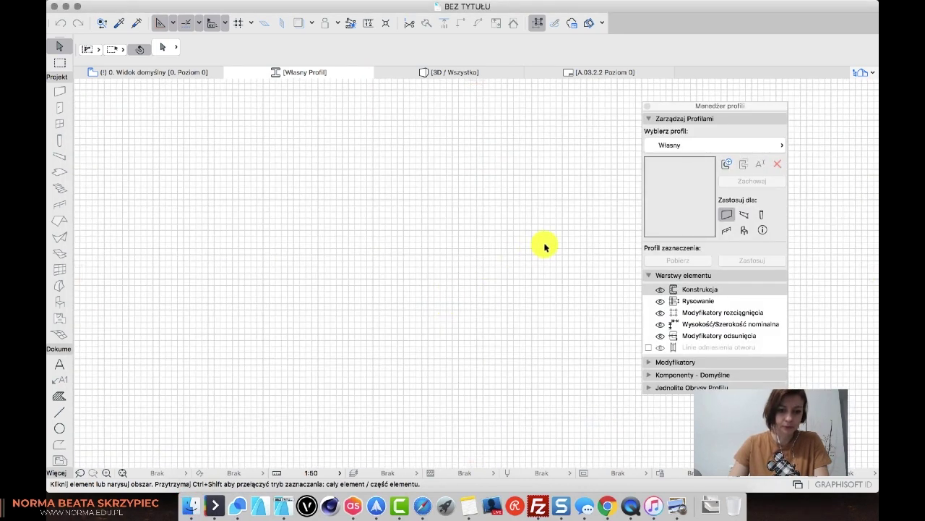
Load p_04.jpg from the Downloads folder into the Figure tool's default settings, keeping the original size and proportions
scroll(476, 318, up, 3)
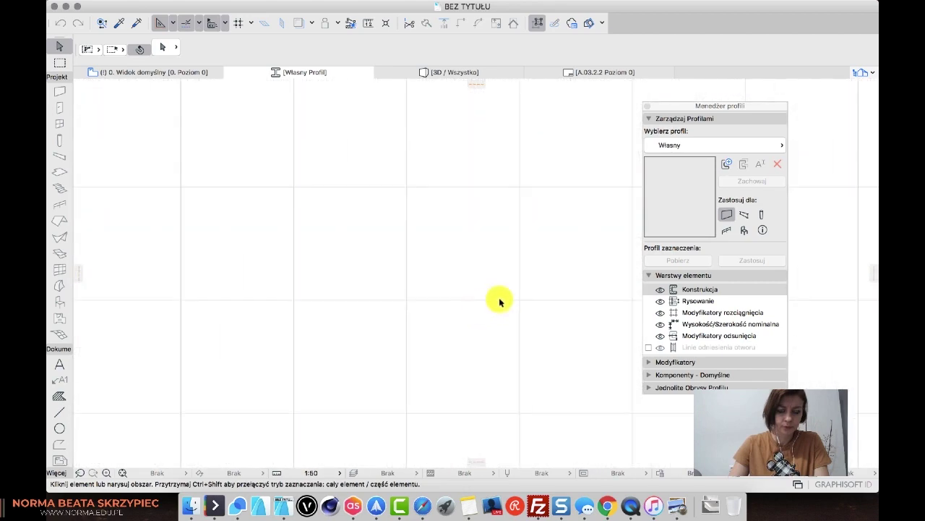
mouse_move(496, 299)
middle_down()
mouse_move(310, 281)
mouse_move(518, 263)
mouse_move(190, 326)
middle_up()
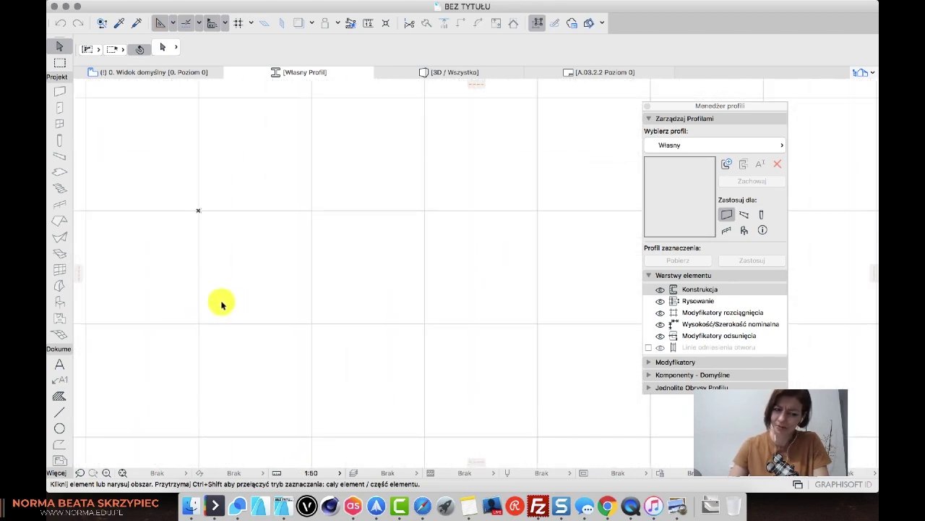
scroll(62, 436, down, 3)
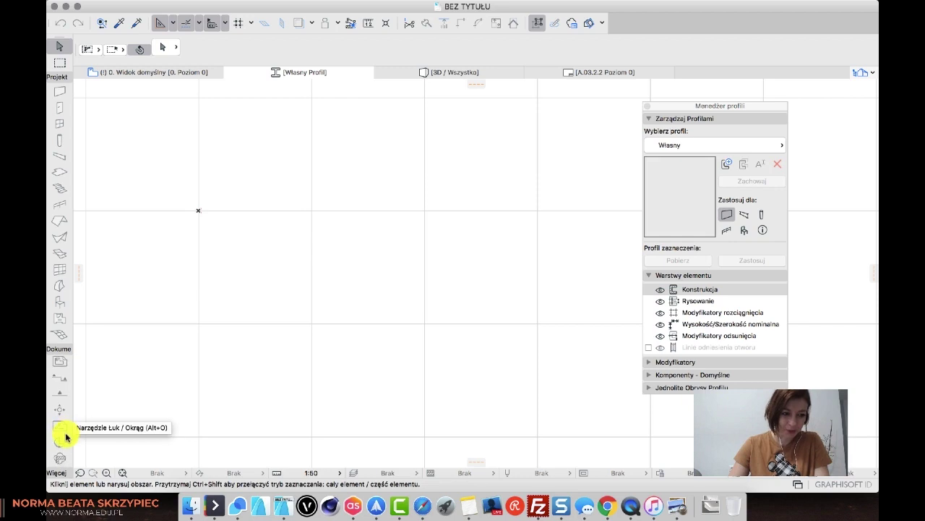
click(57, 471)
click(60, 456)
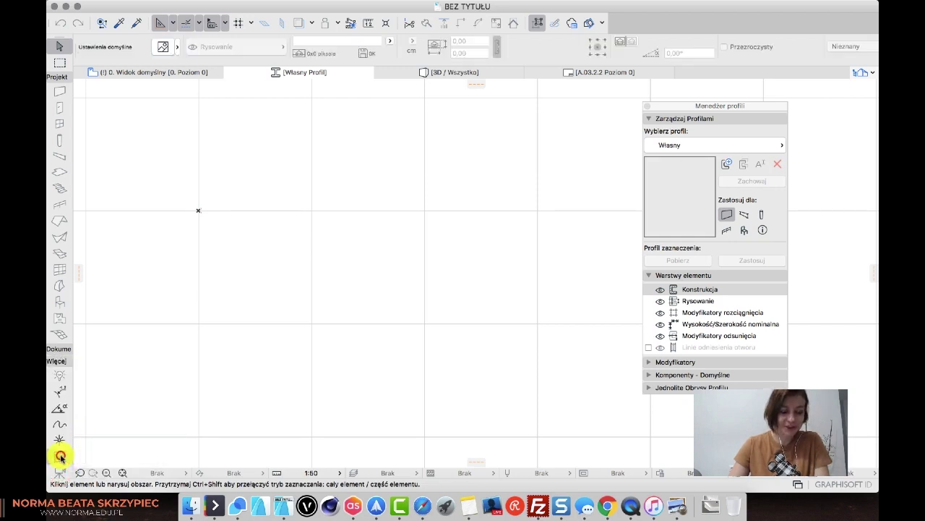
click(160, 48)
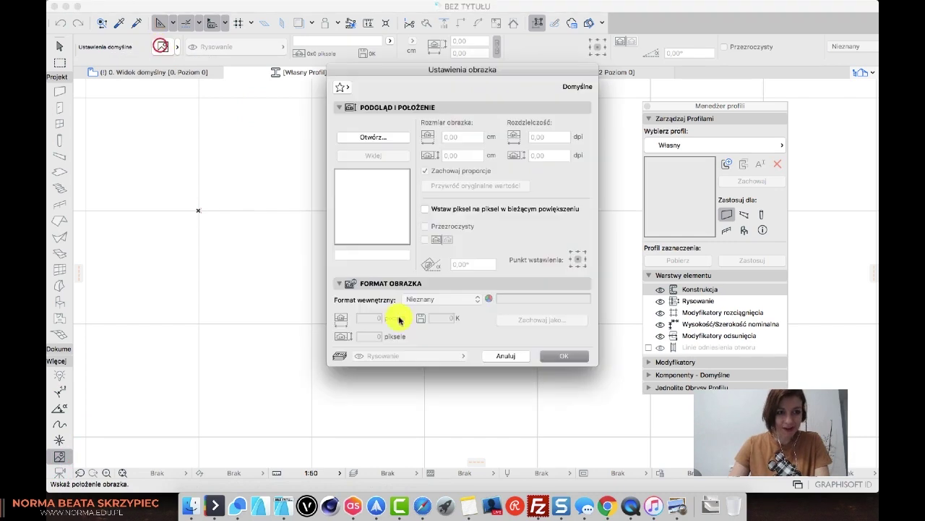
click(365, 138)
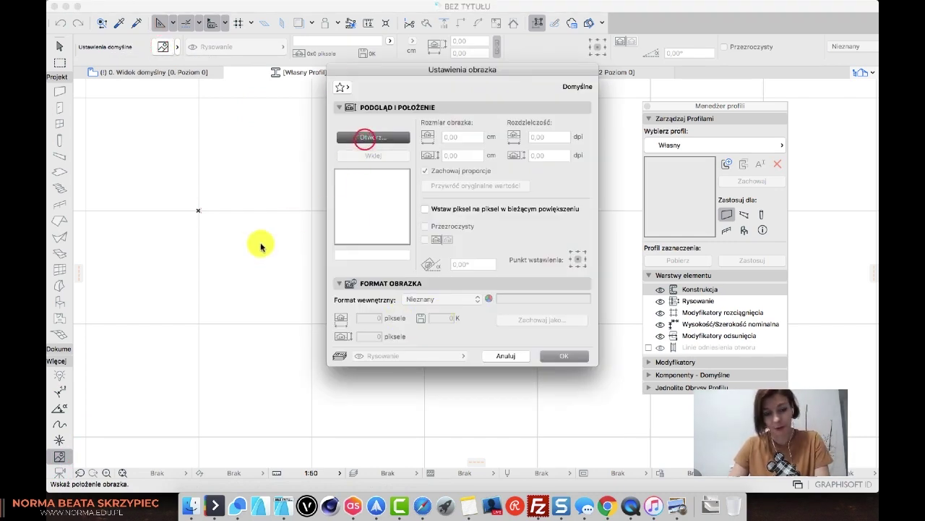
click(493, 155)
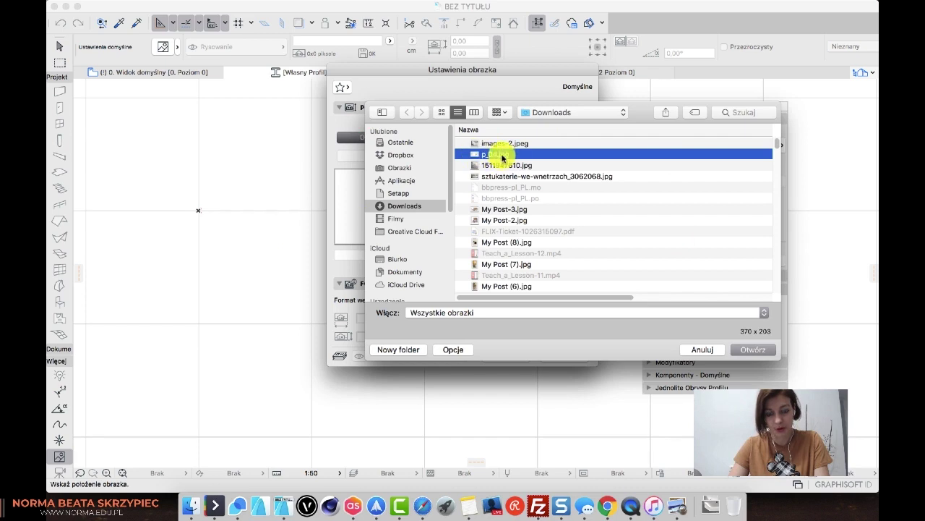
click(758, 349)
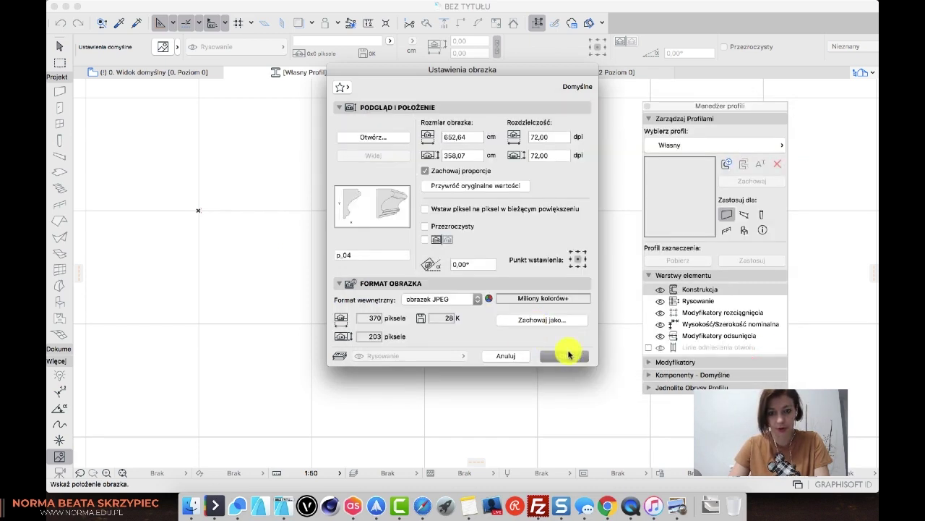
click(568, 356)
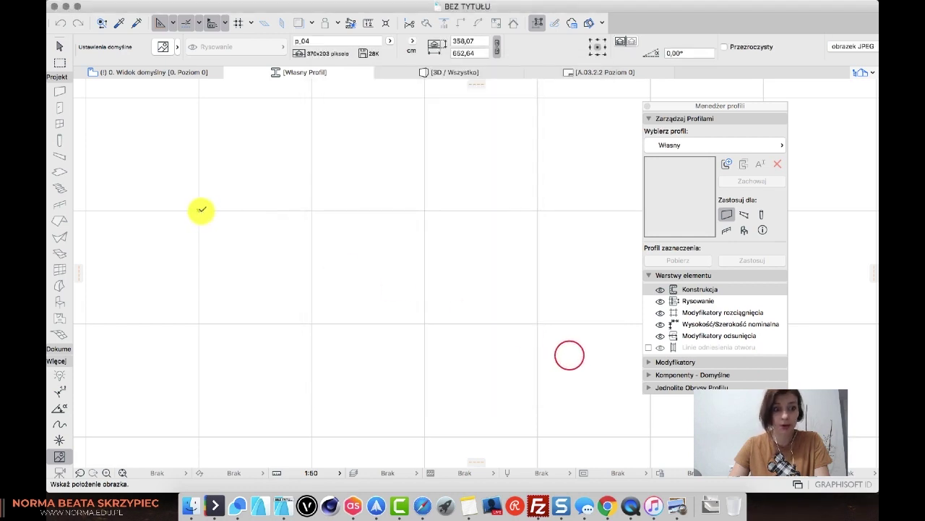
Place the p_04 image at the origin of the profile editor
click(199, 210)
scroll(279, 252, down, 4)
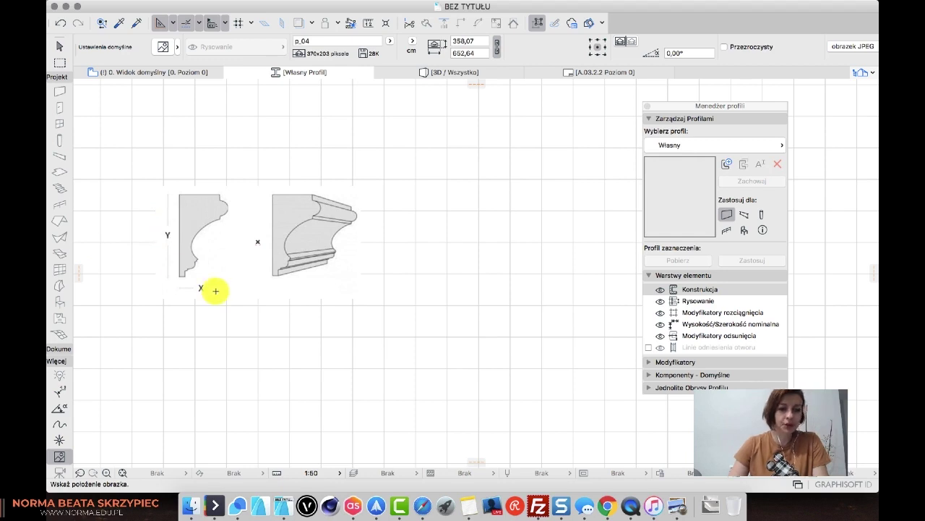
scroll(166, 243, up, 3)
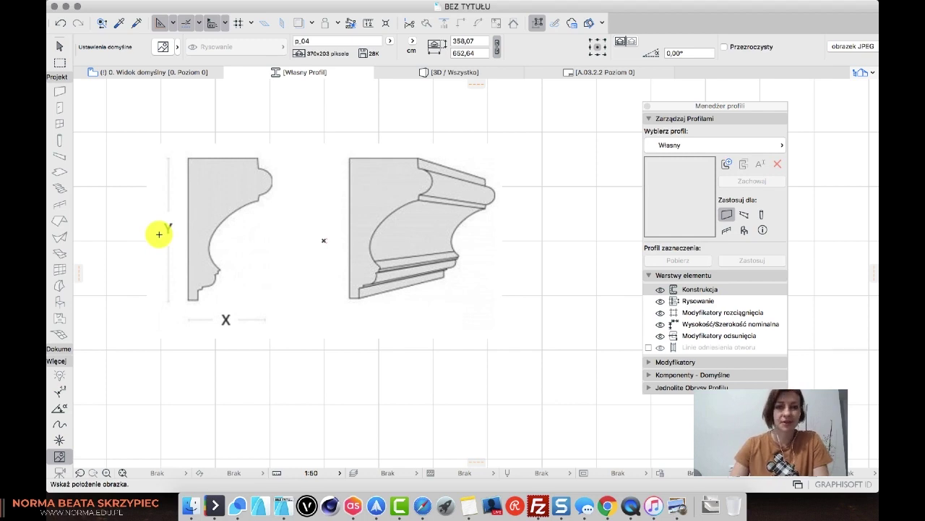
Resize the p_04 image graphically from the cornice section's lower-left corner so its straight vertical edge is 17 cm long
click(60, 45)
click(276, 289)
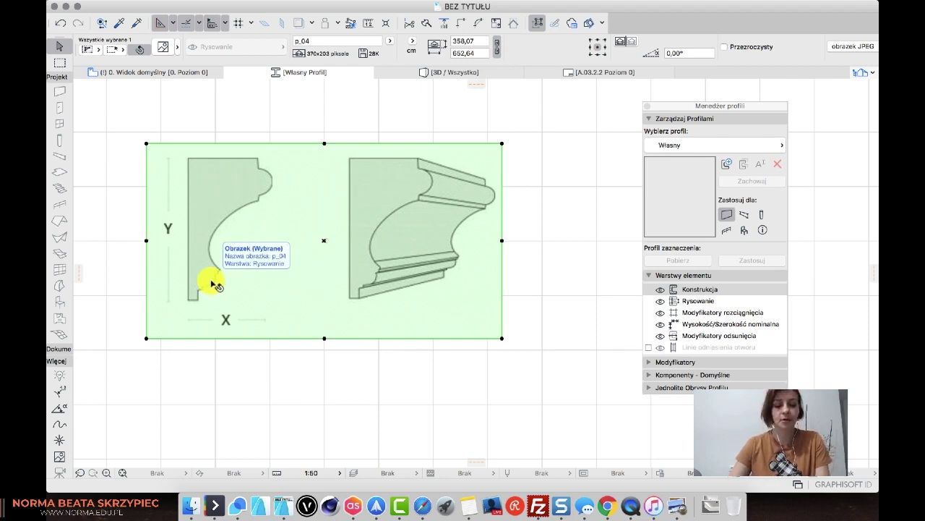
key(super+k)
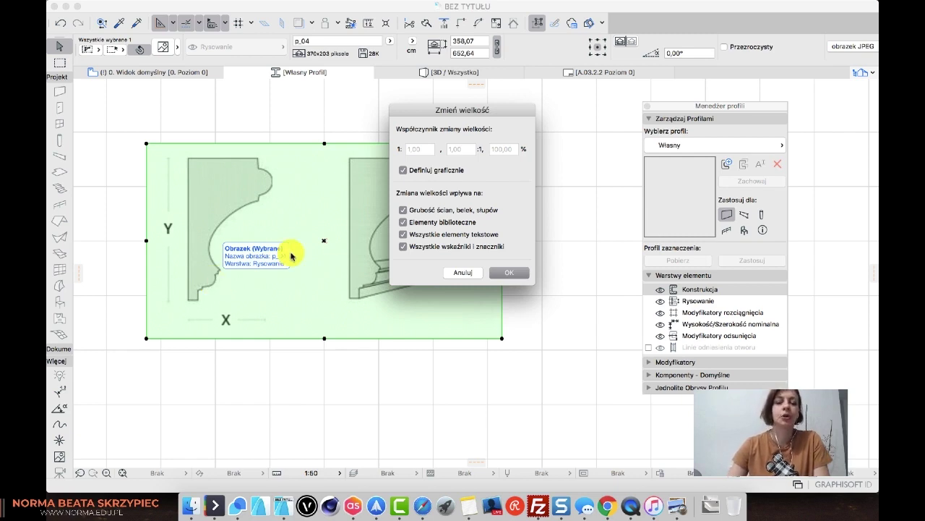
click(508, 272)
scroll(215, 295, up, 3)
scroll(170, 292, up, 1)
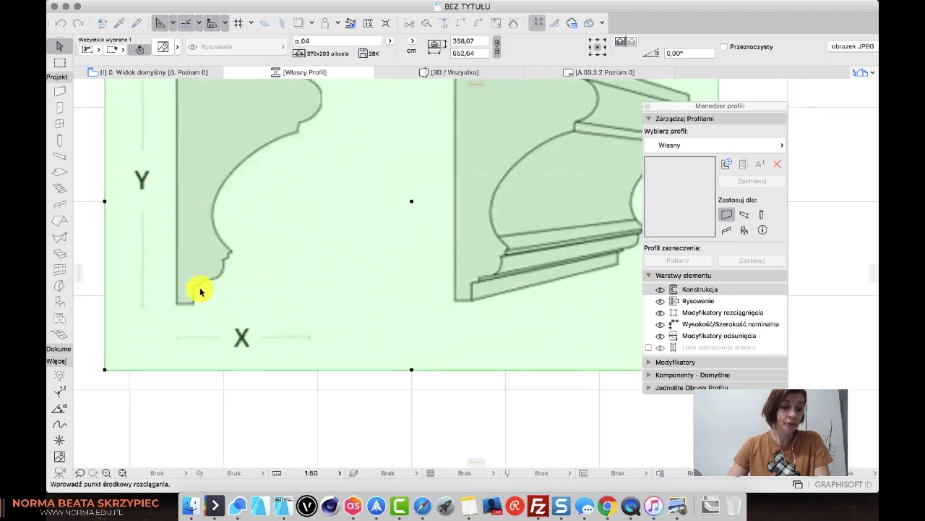
middle_drag(200, 287, 316, 331)
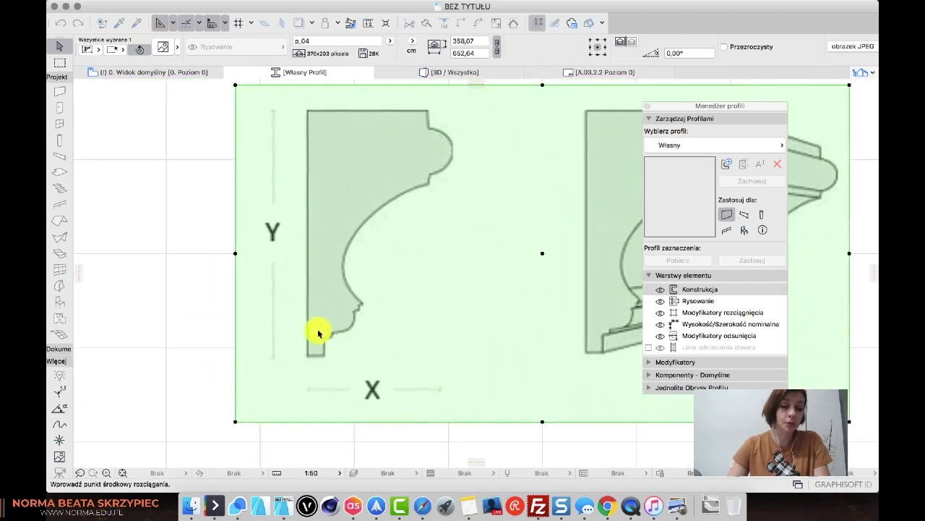
click(307, 355)
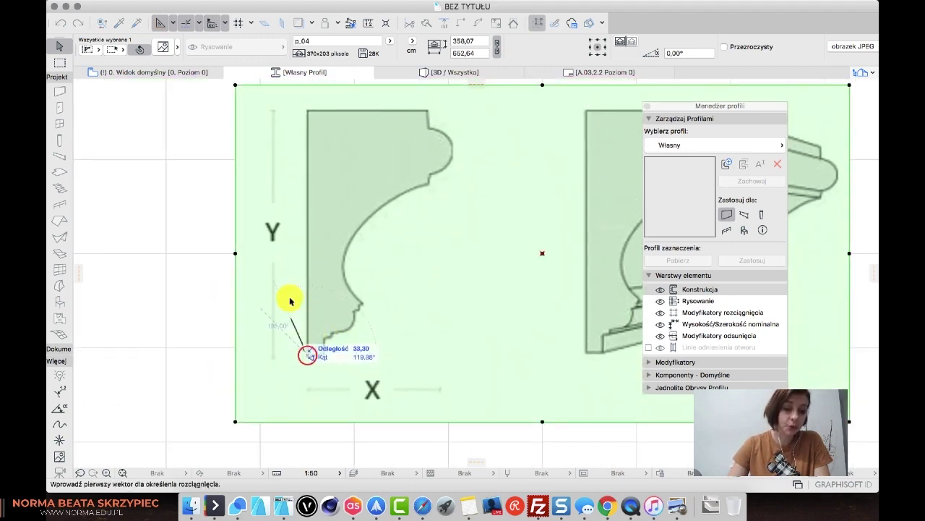
click(308, 112)
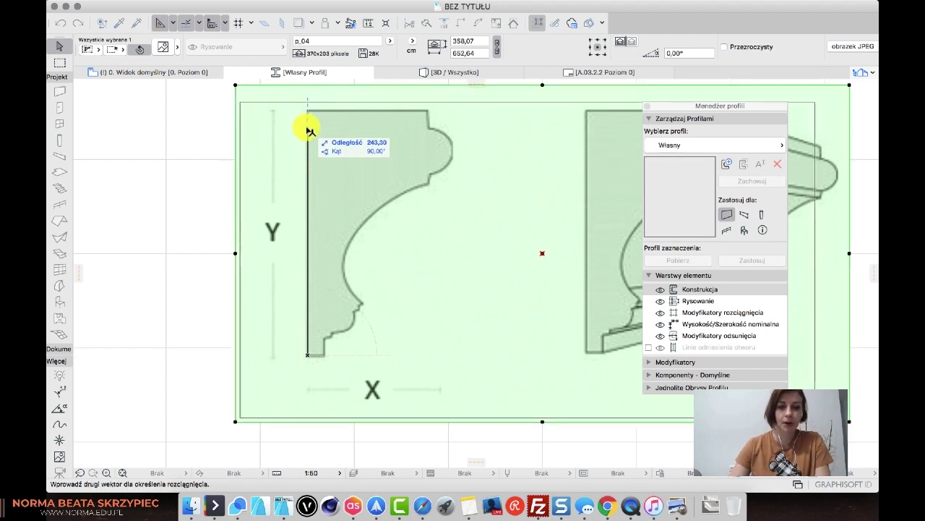
text(1)
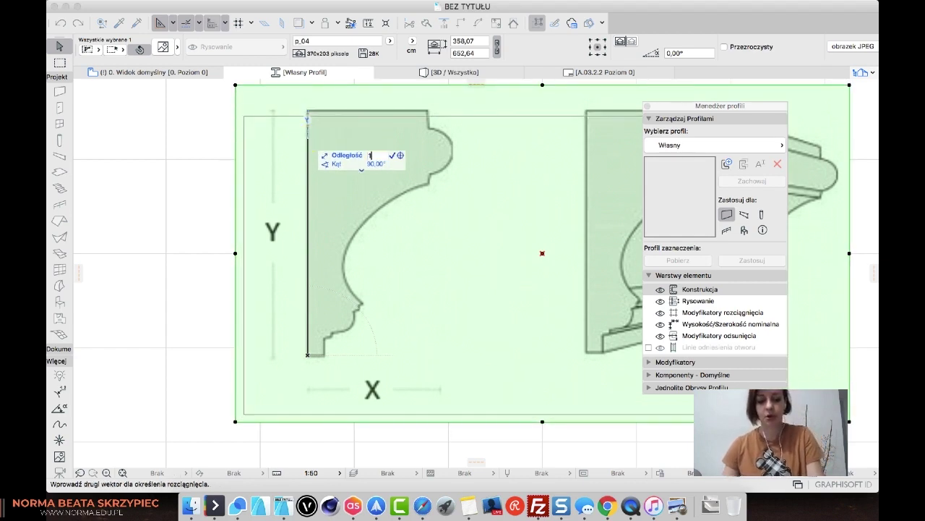
text(7)
key(Return)
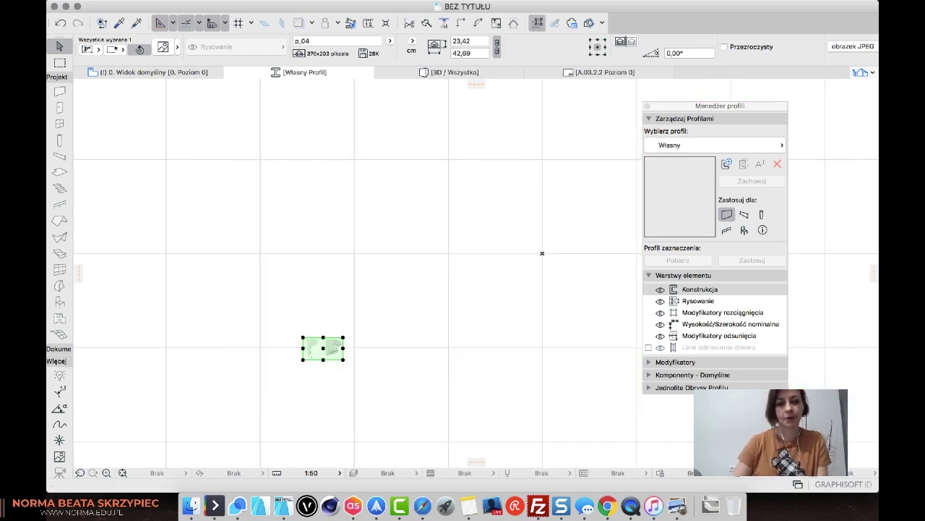
Move the resized p_04 image so its centre sits on the origin, and deselect it
scroll(398, 332, up, 2)
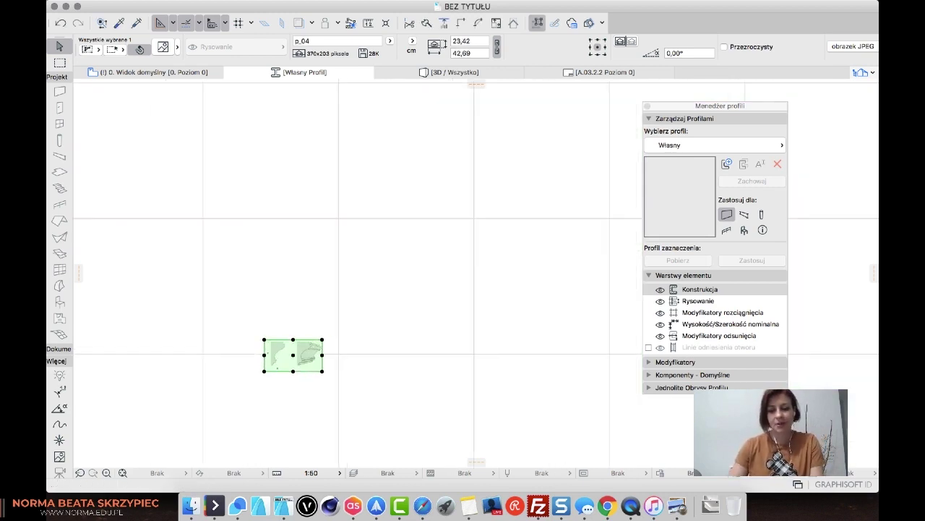
scroll(398, 333, right, 2)
scroll(398, 333, down, 2)
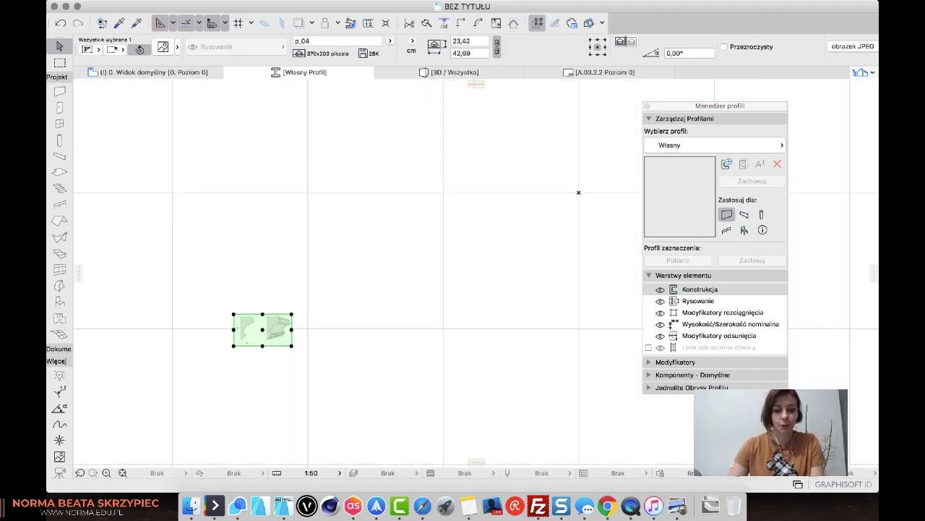
drag(263, 329, 579, 193)
scroll(578, 193, up, 3)
scroll(506, 253, right, 3)
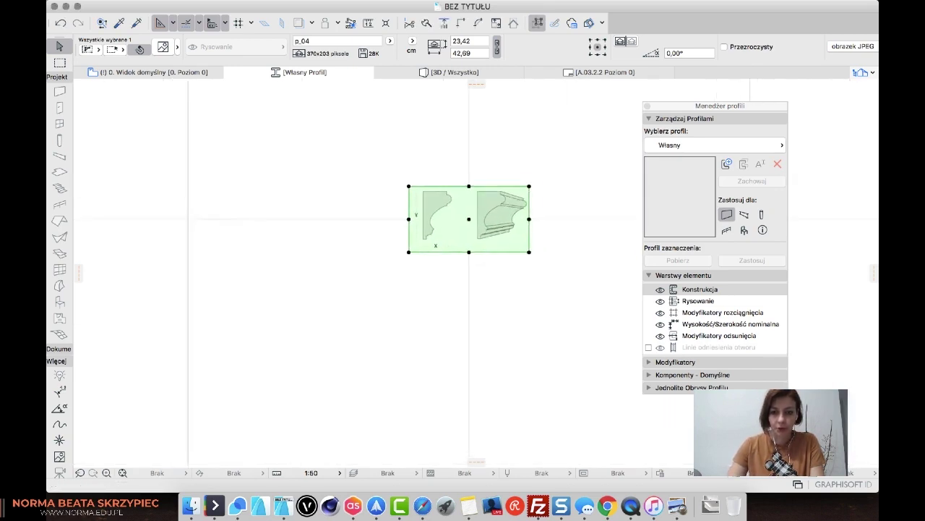
click(477, 305)
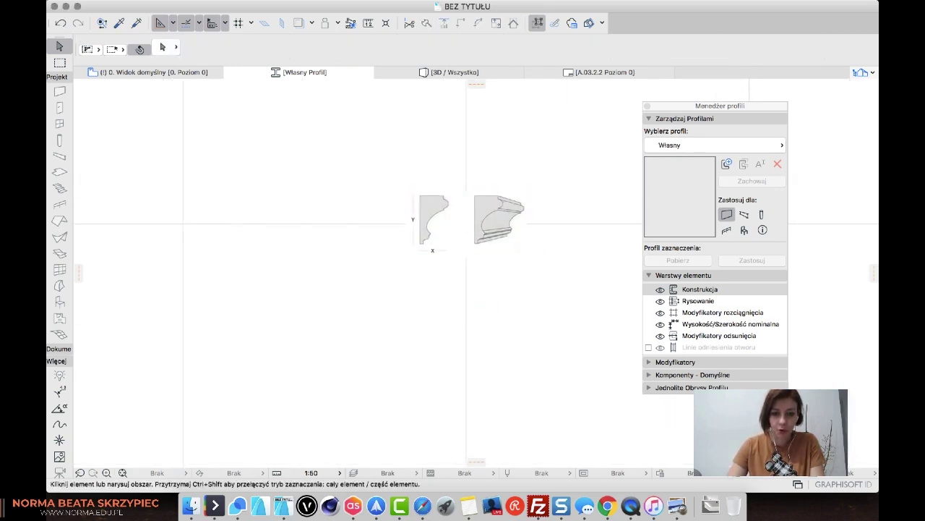
Move the p_04 image so the lower-left corner of the cornice section sits on the origin, and deselect it
scroll(471, 223, up, 4)
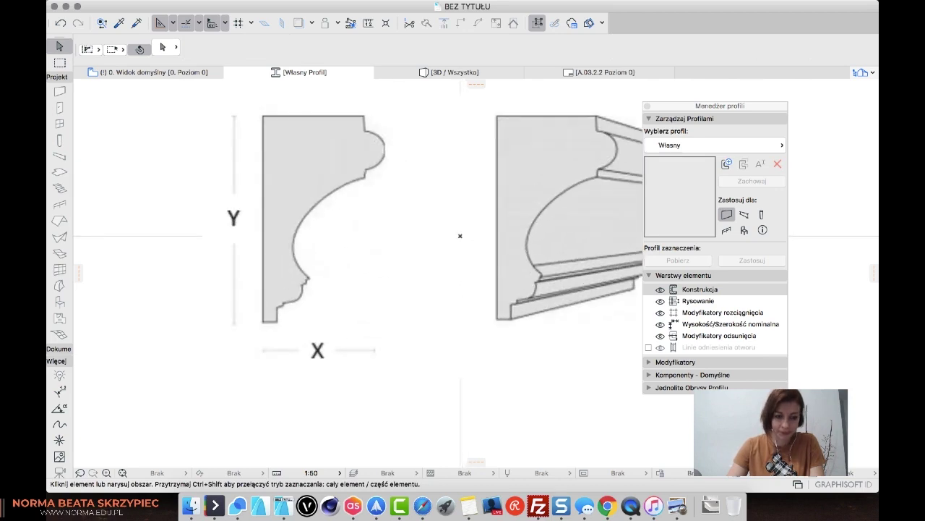
drag(262, 320, 461, 234)
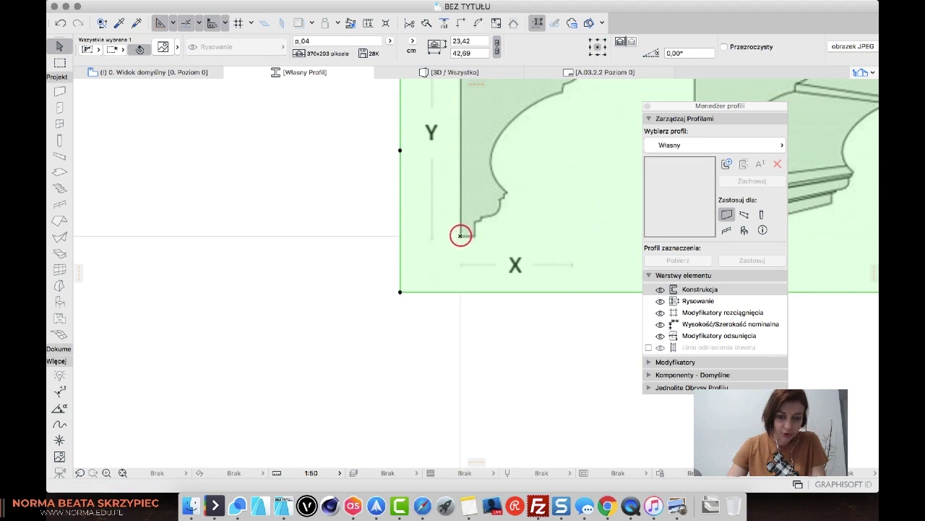
key(Escape)
scroll(460, 320, up, 4)
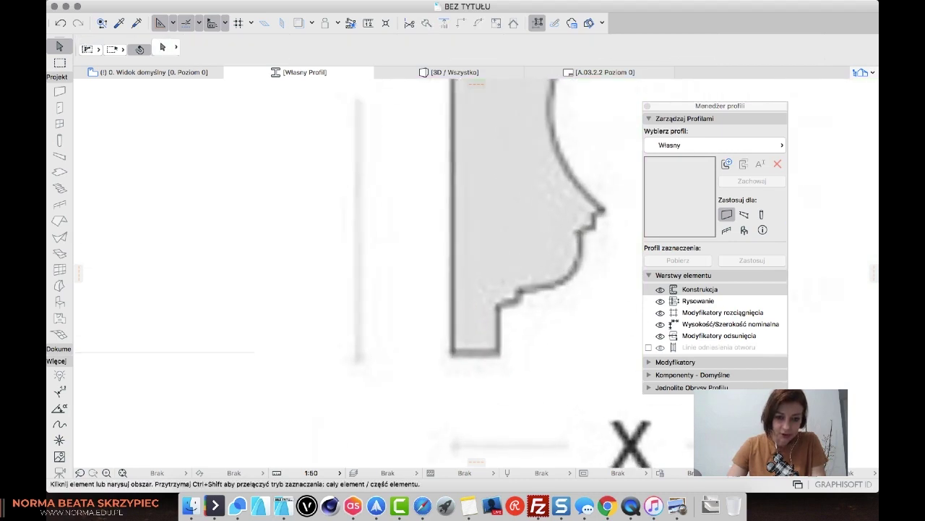
scroll(466, 365, up, 3)
scroll(437, 338, down, 5)
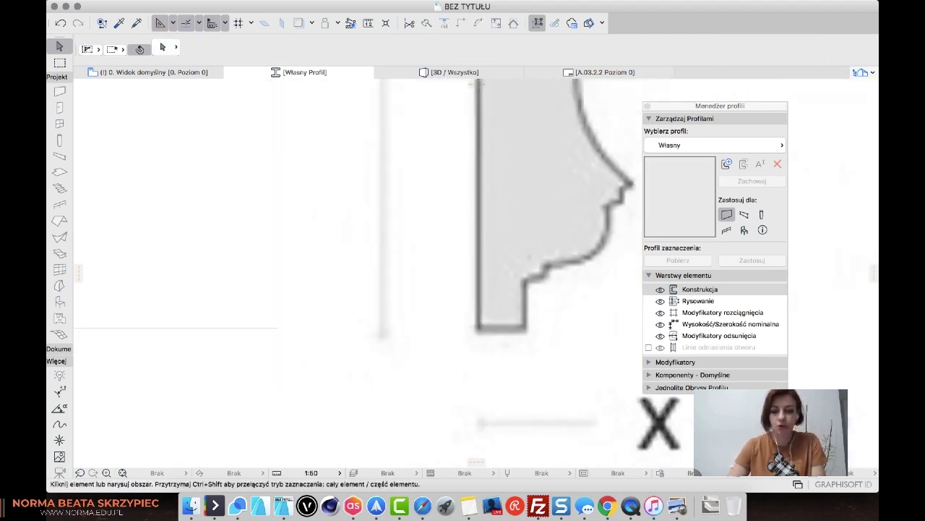
middle_drag(504, 319, 427, 365)
click(427, 365)
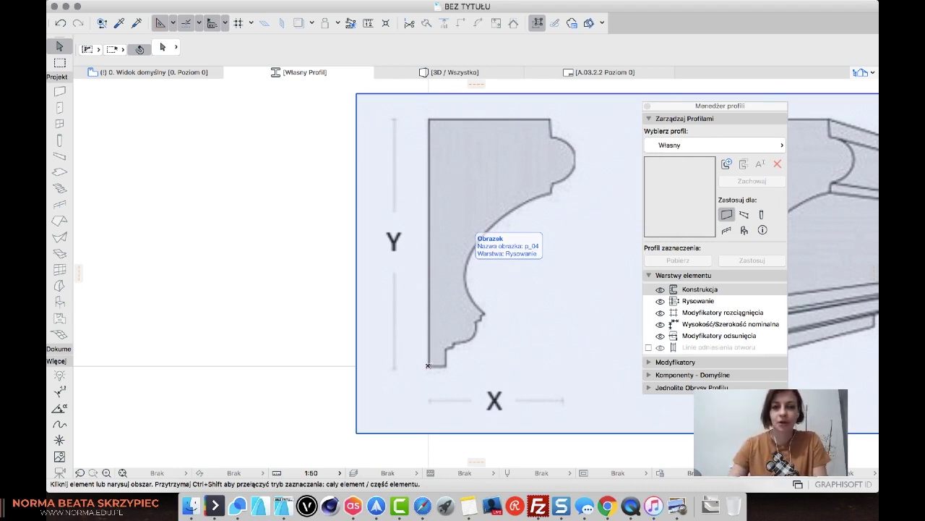
key(Escape)
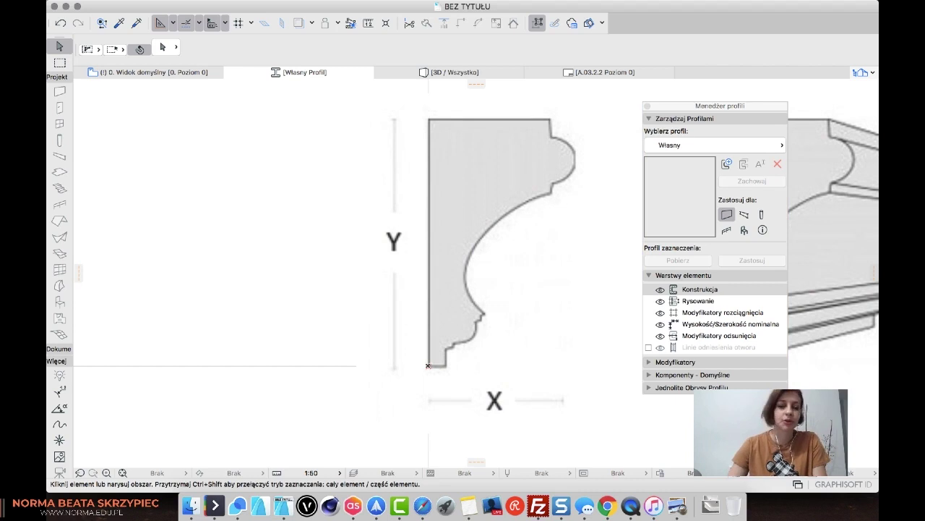
click(509, 262)
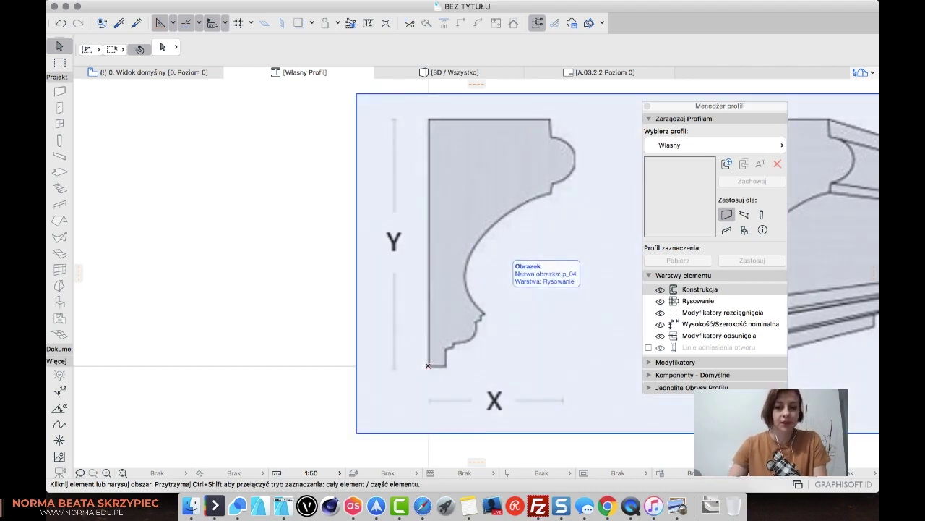
key(Escape)
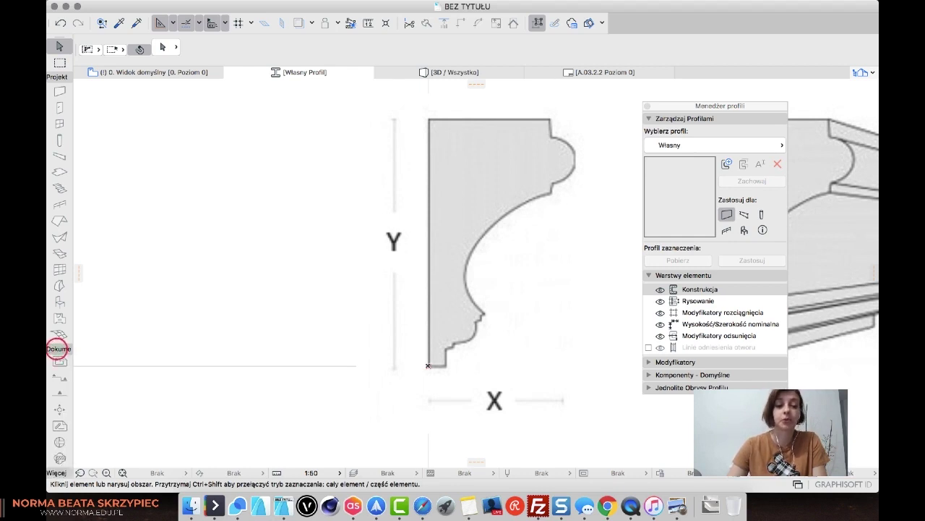
Start a polygonal Fill at the origin and draw its first edge 17 cm straight up along the section's vertical side
click(57, 77)
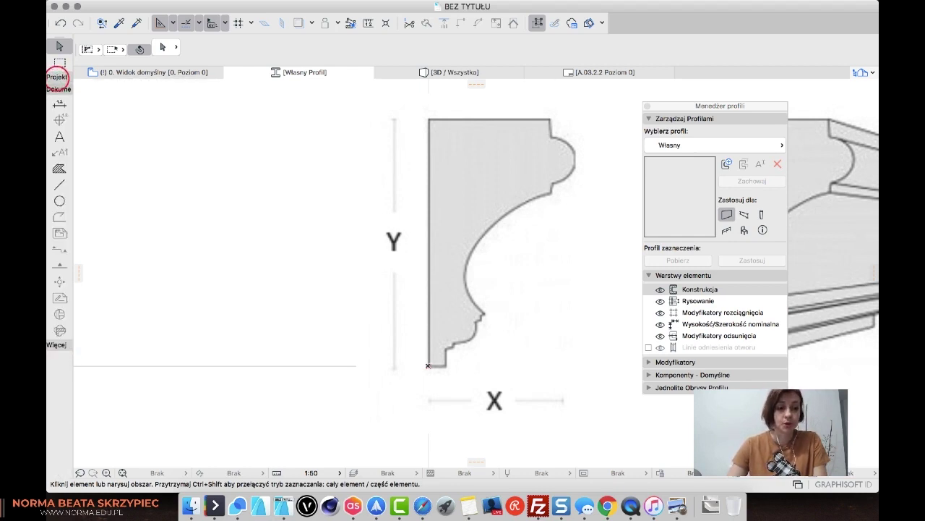
click(60, 168)
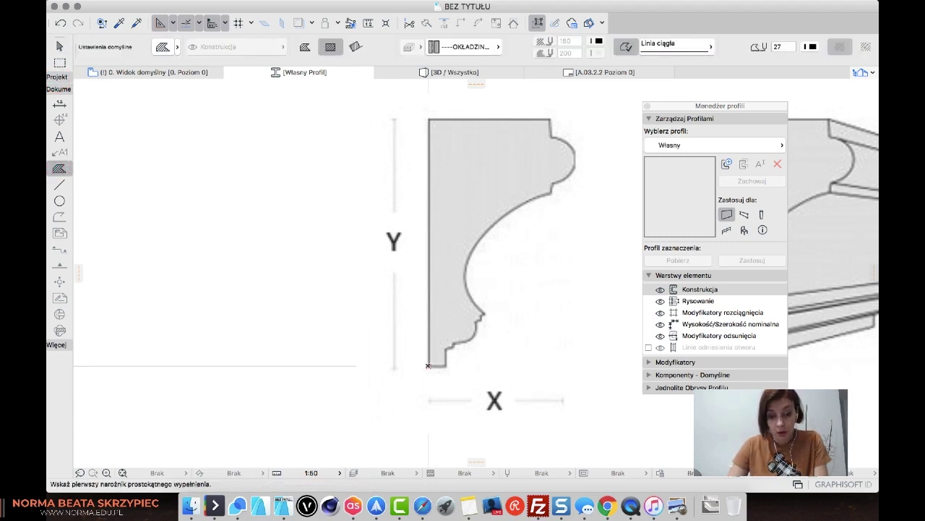
click(428, 365)
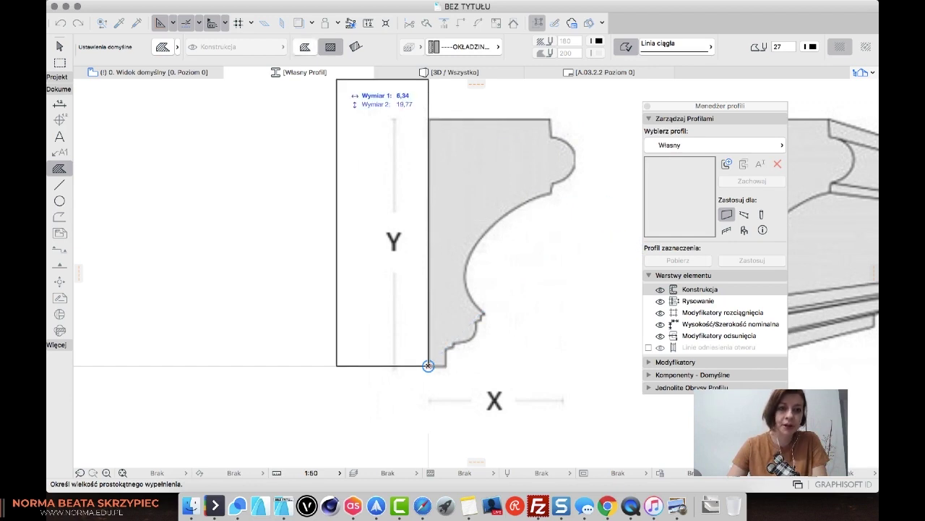
click(305, 46)
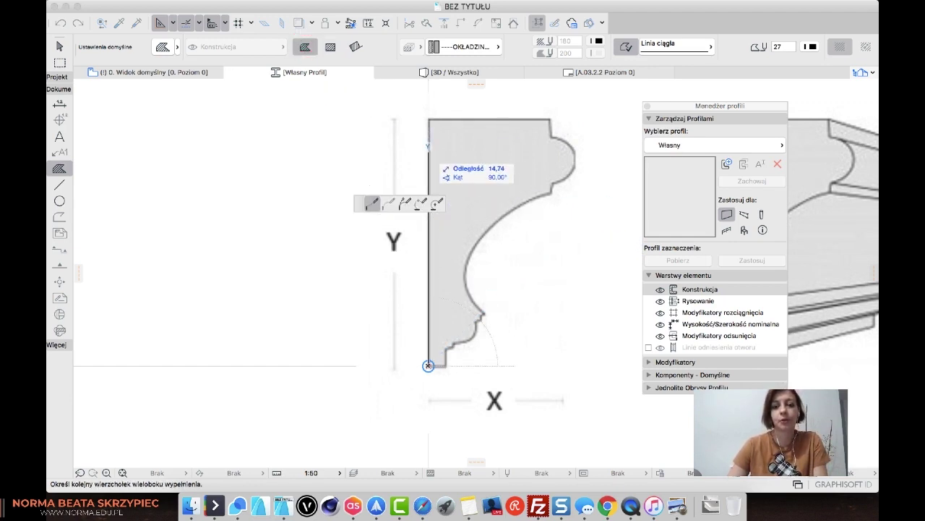
text(1)
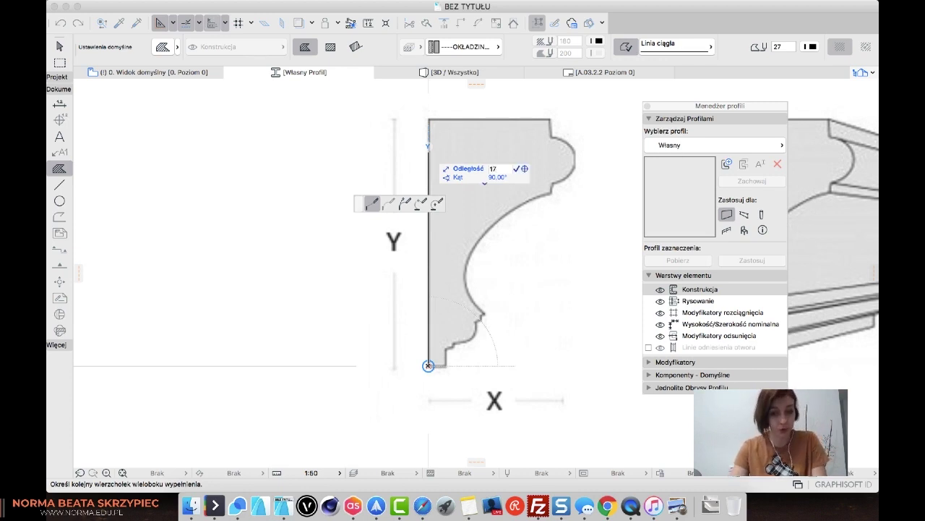
text(7)
key(Return)
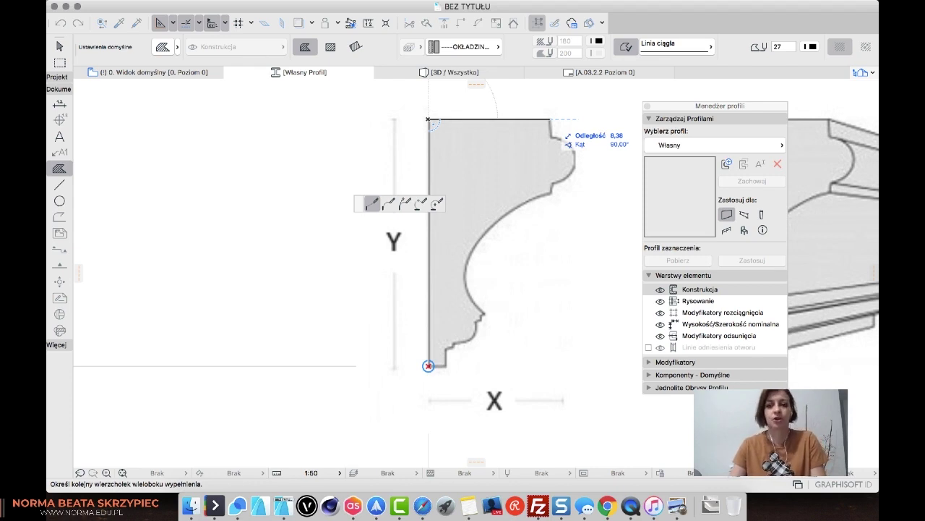
Draw the fill's top edge horizontally 8 cm, and extend it with a short segment to the section's upper outer corner
scroll(571, 121, down, 3)
scroll(571, 120, up, 8)
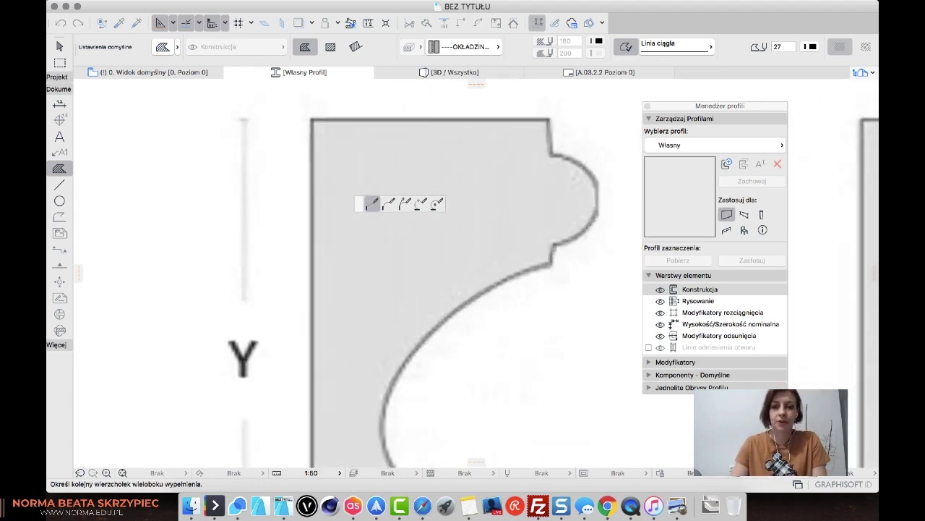
scroll(551, 119, up, 4)
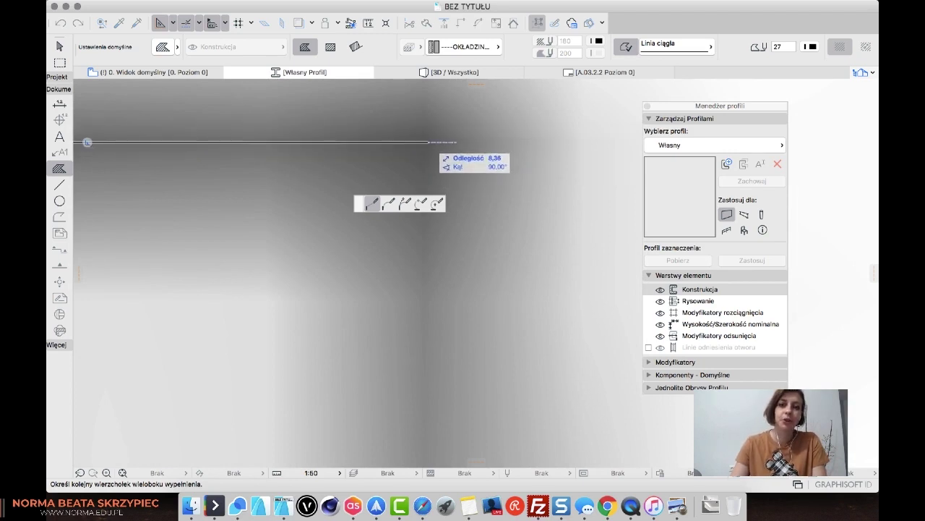
scroll(558, 165, down, 3)
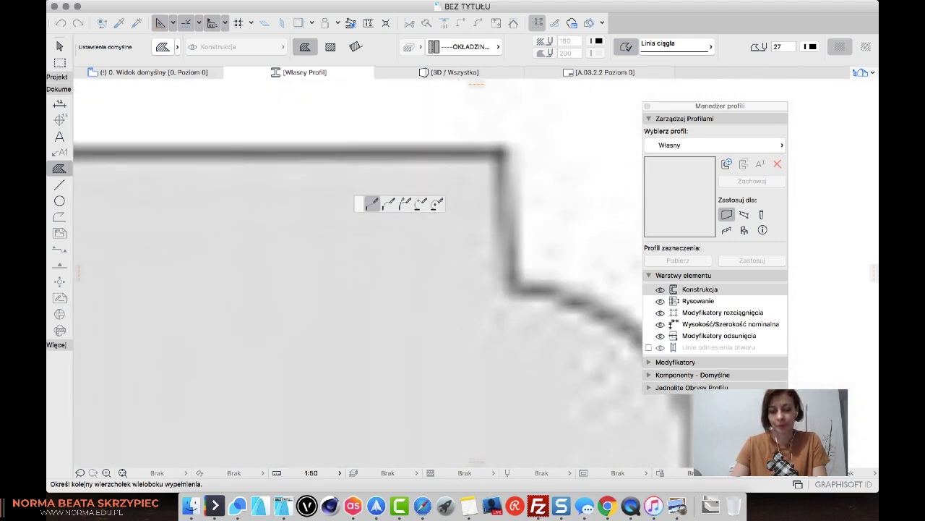
scroll(509, 153, down, 5)
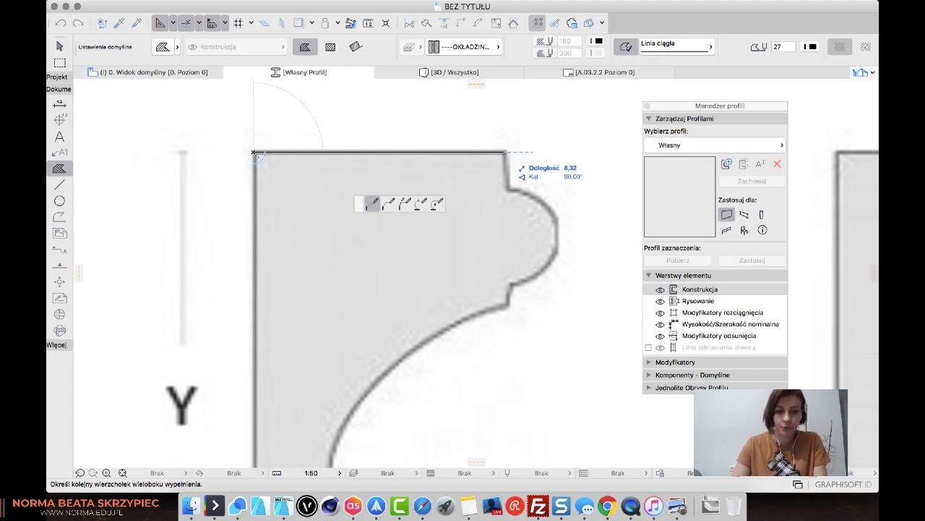
text(8)
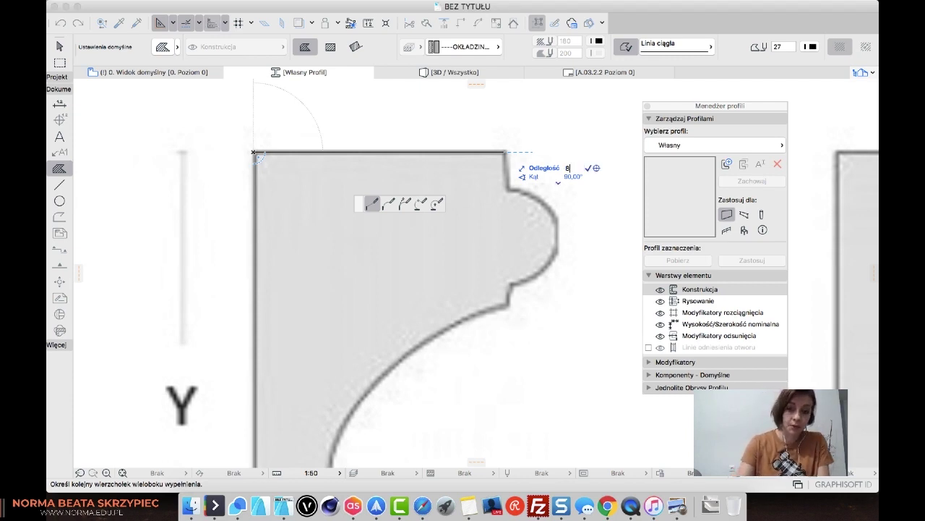
key(Return)
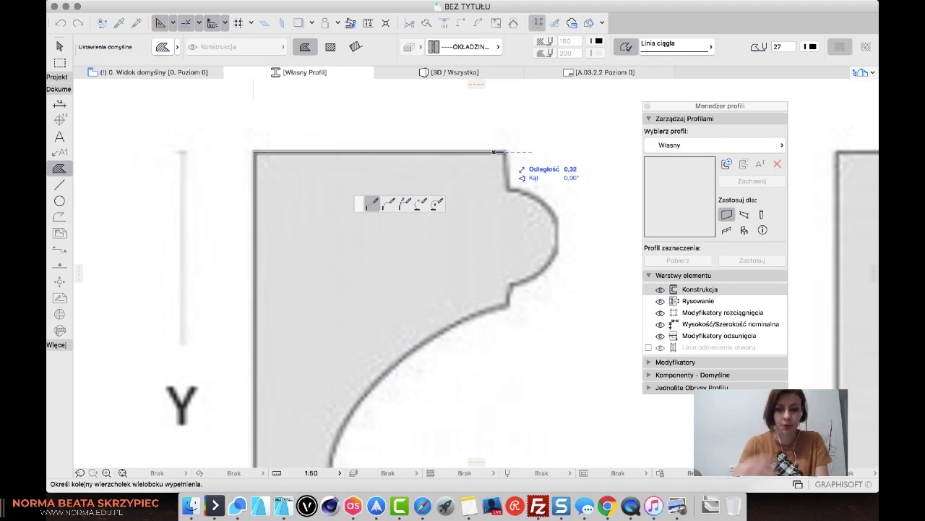
text(0)
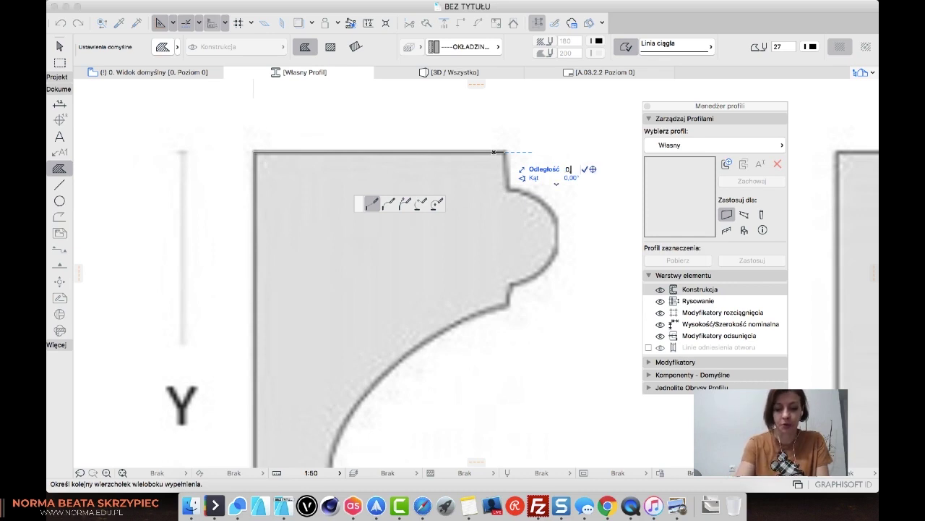
key(Return)
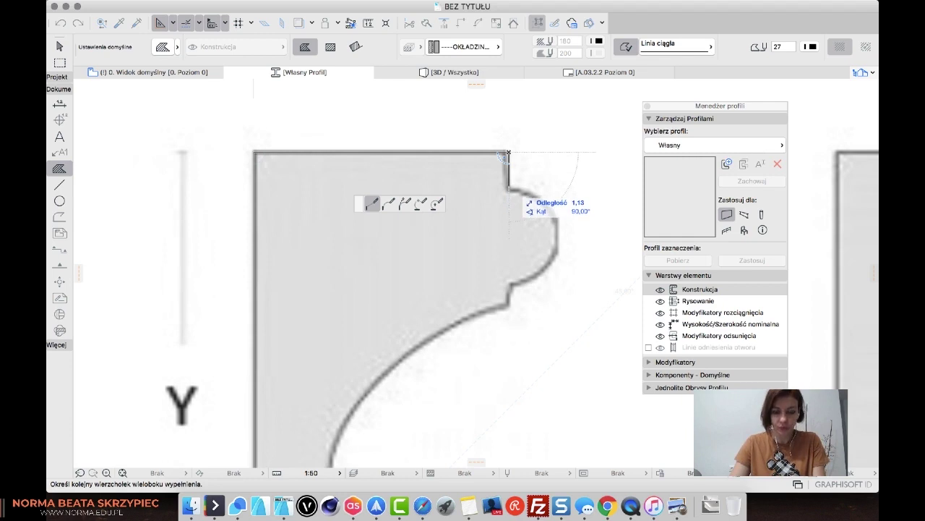
Draw a vertical fill edge 1,12 cm down from the upper outer corner to the start of the rounded bulge
text(1,)
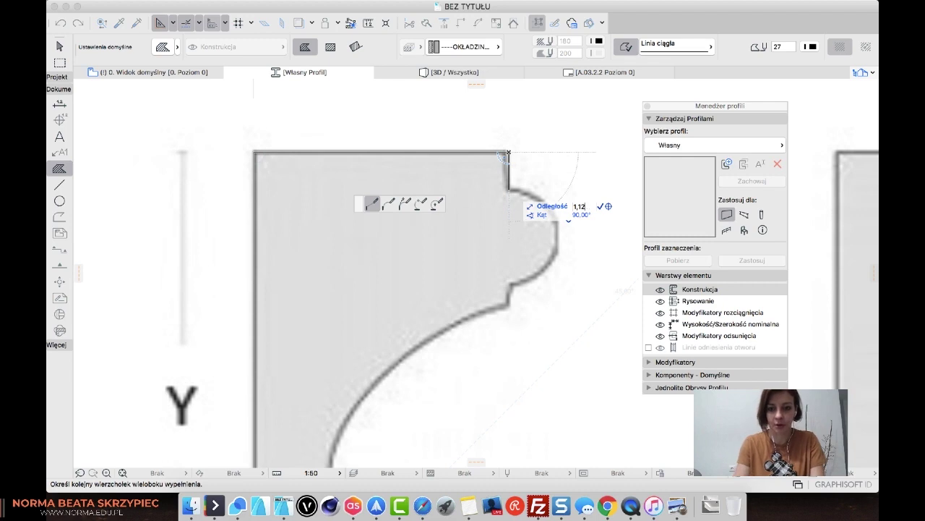
text(2)
key(Return)
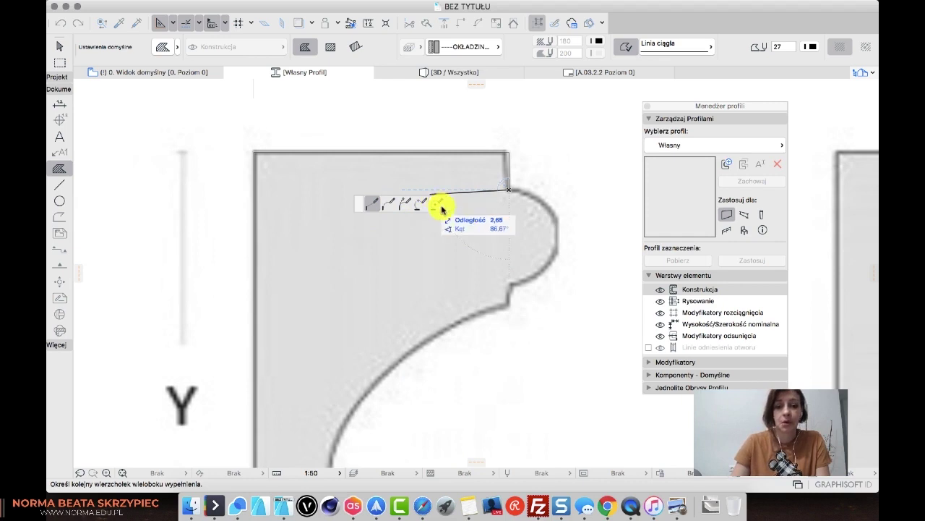
Trace the rounded bulge with a tangent arc that starts horizontally and ends at the bulge's lower end
click(389, 203)
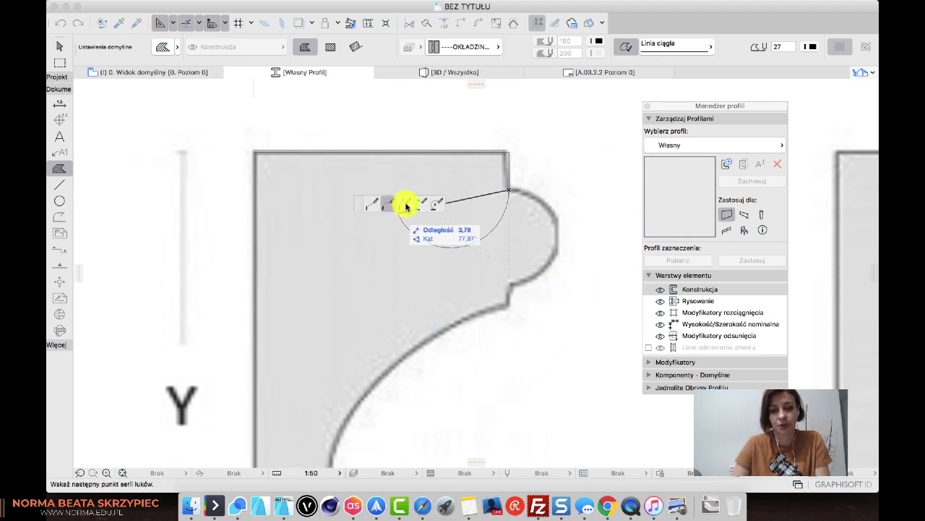
click(404, 203)
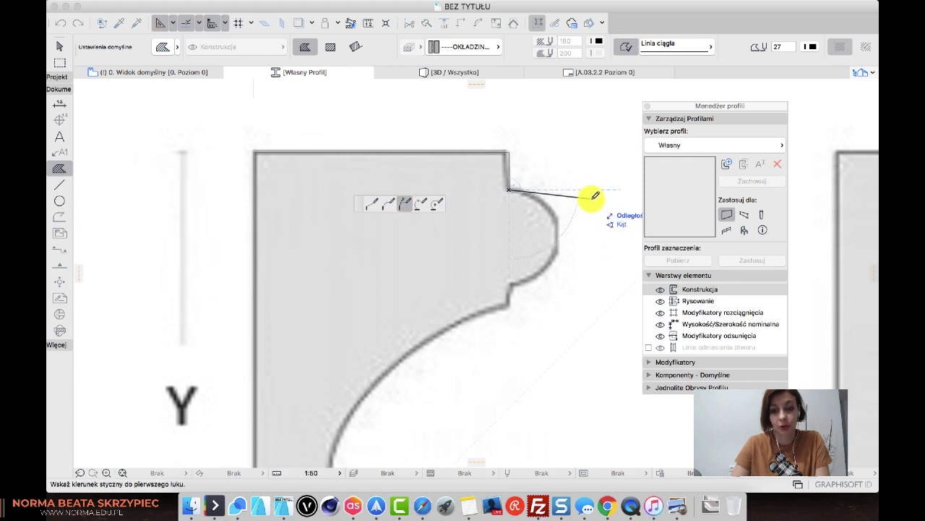
click(593, 191)
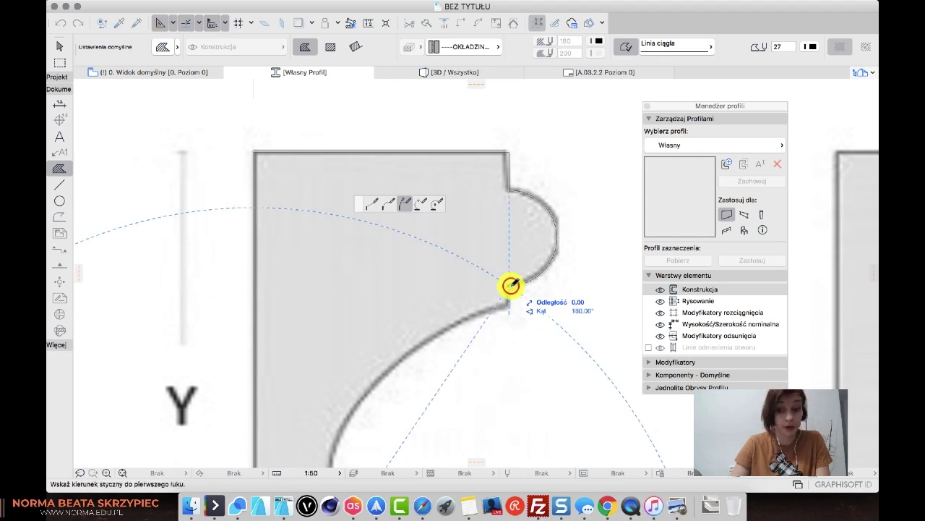
click(513, 286)
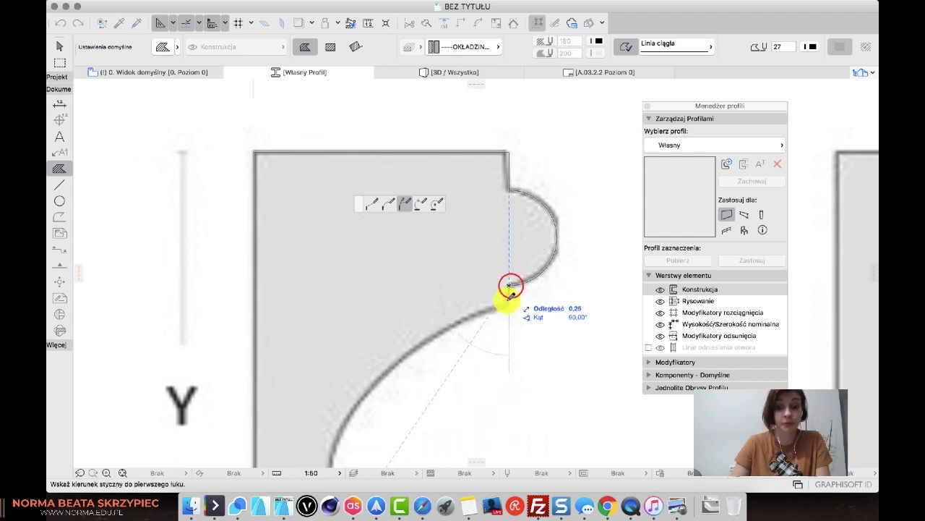
Continue the fill outline with a straight segment 0,5 cm vertically down from the end of the bulge
click(373, 207)
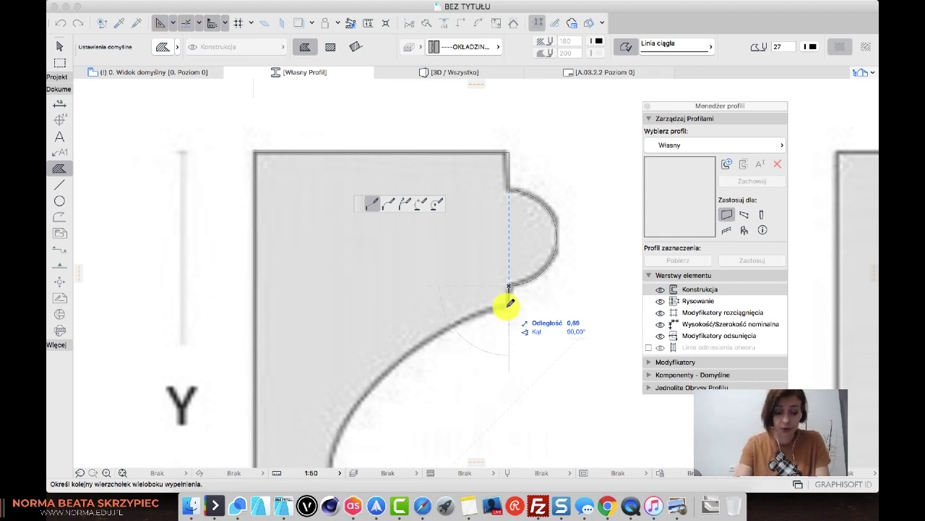
text(0)
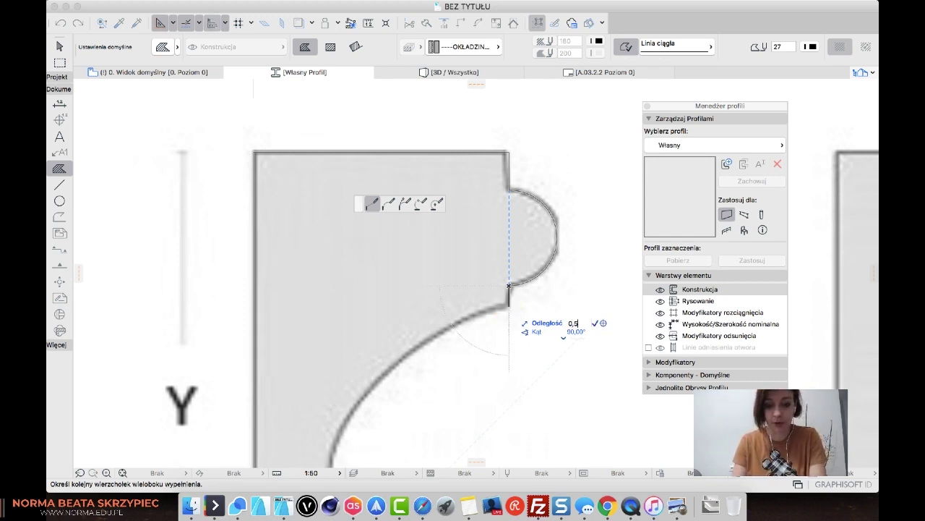
key(Return)
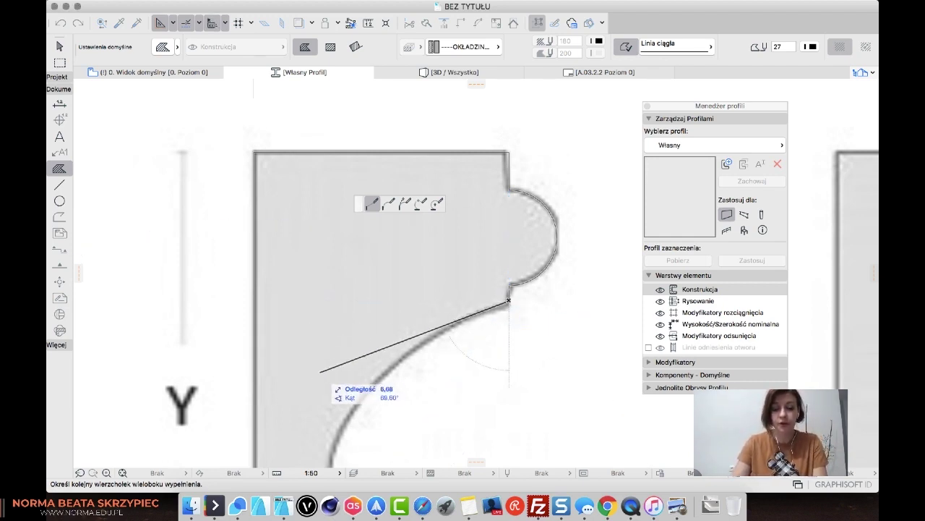
Trace the upper part of the large concave curve with a tangent arc, ending near the curve's innermost point
scroll(362, 217, down, 5)
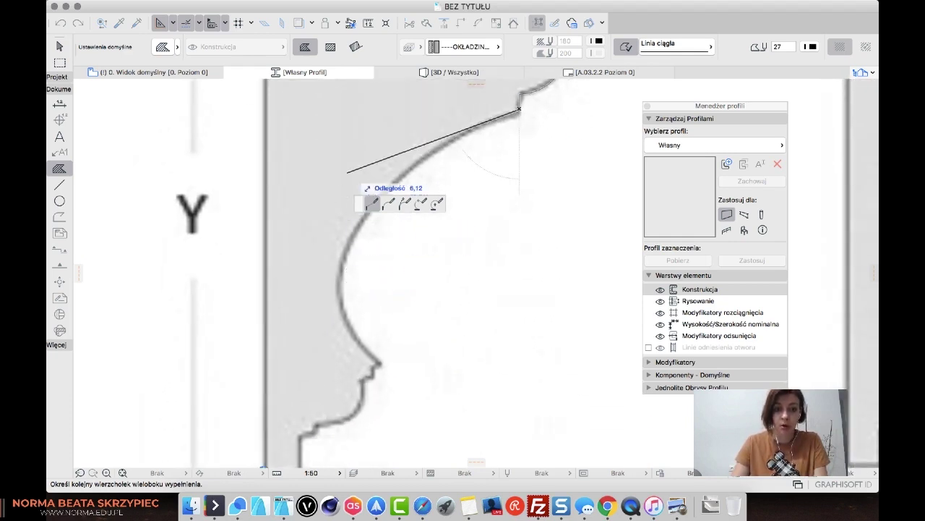
click(358, 204)
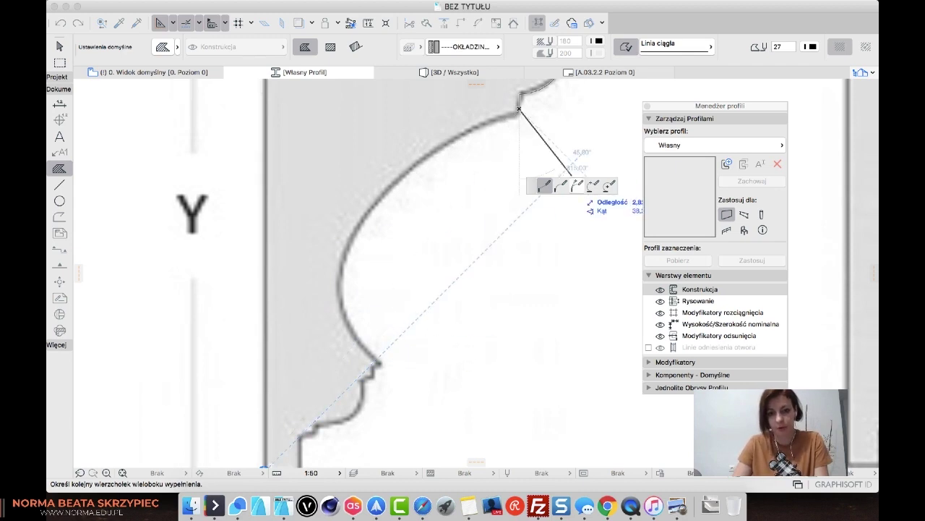
click(578, 187)
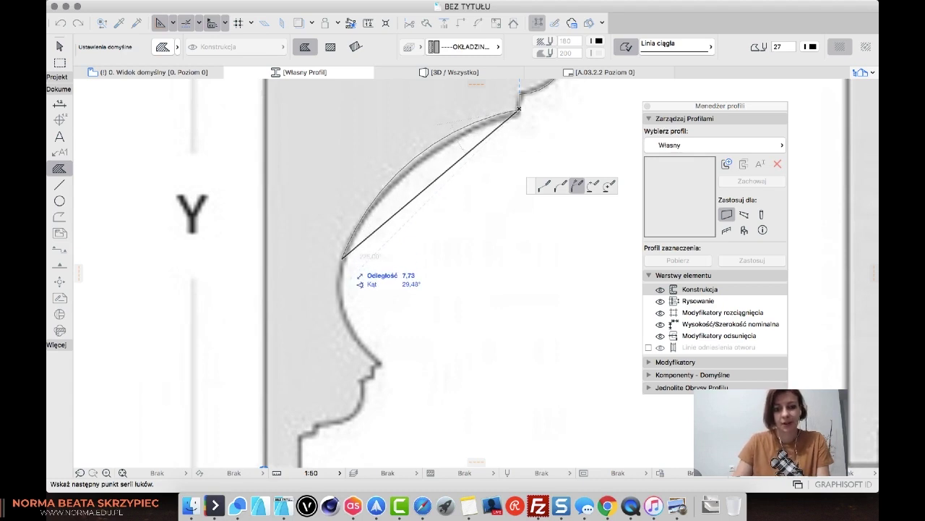
click(342, 258)
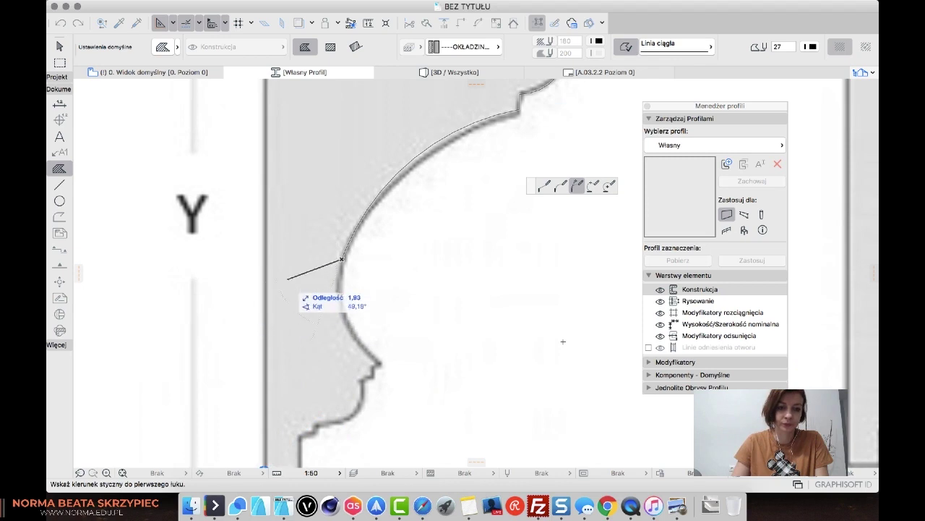
Trace the lower part of the large concave curve with a tangent arc ending at the pointed tip
click(296, 278)
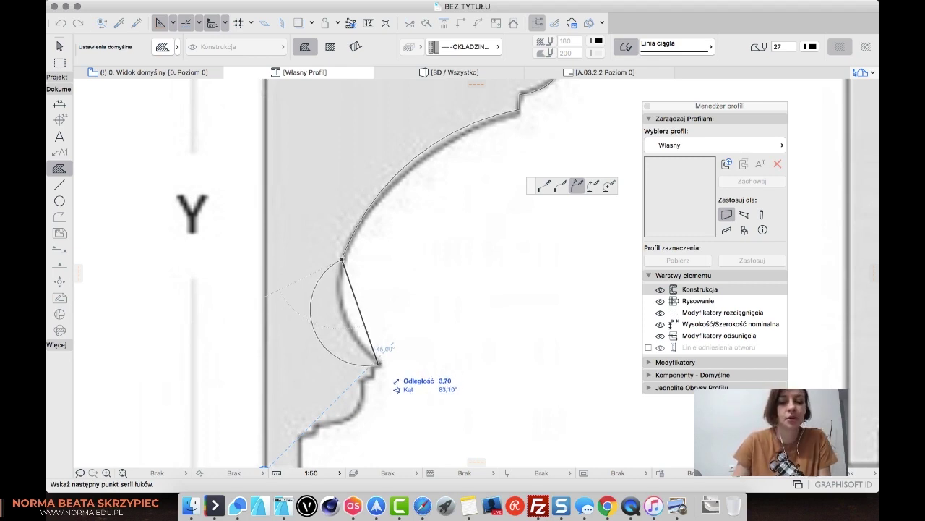
scroll(377, 363, down, 3)
scroll(377, 364, up, 6)
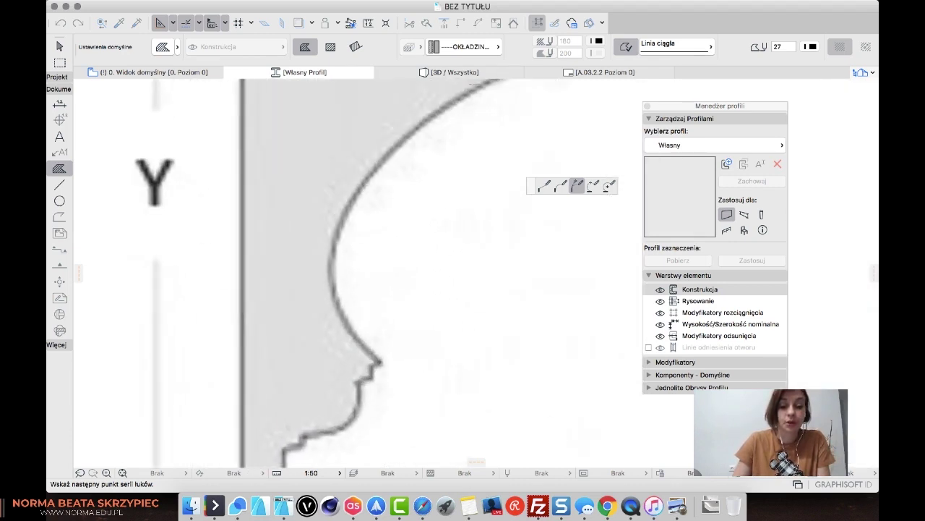
click(383, 355)
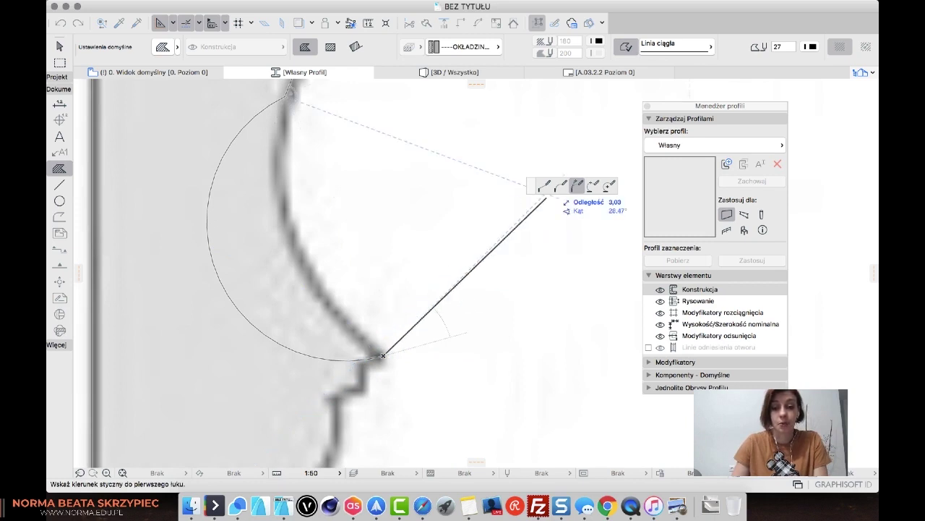
Continue the fill outline with a 0,3 cm straight slanted edge inward from the tip and a 0,3 cm vertical edge down
click(546, 187)
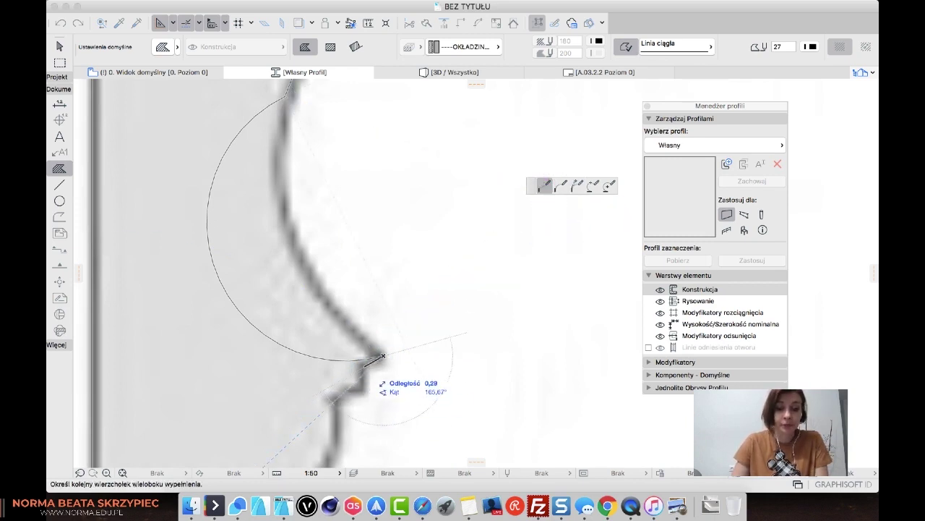
text(0)
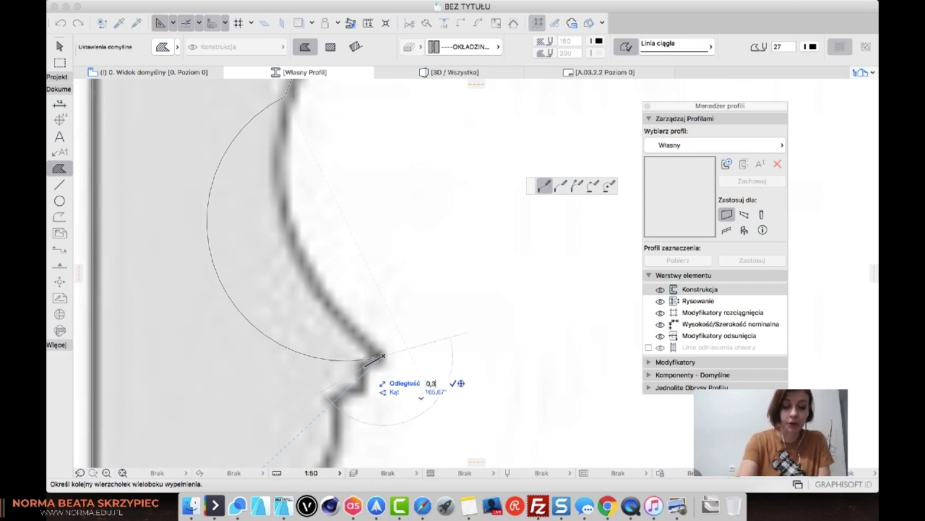
text(,3)
key(Return)
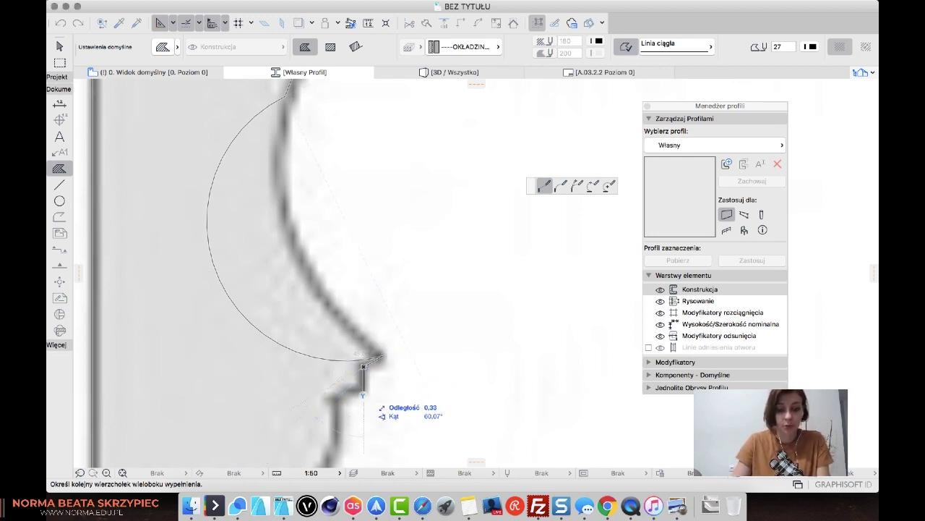
text(0)
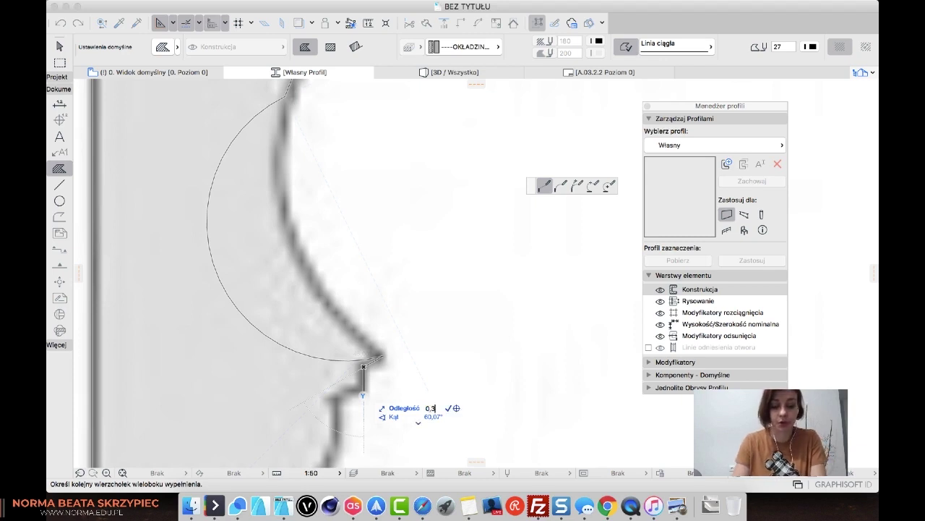
key(Return)
Add a 0,4 cm horizontal edge inward and a 0,75 cm vertical edge down to the start of the small lower bulge
scroll(348, 392, down, 2)
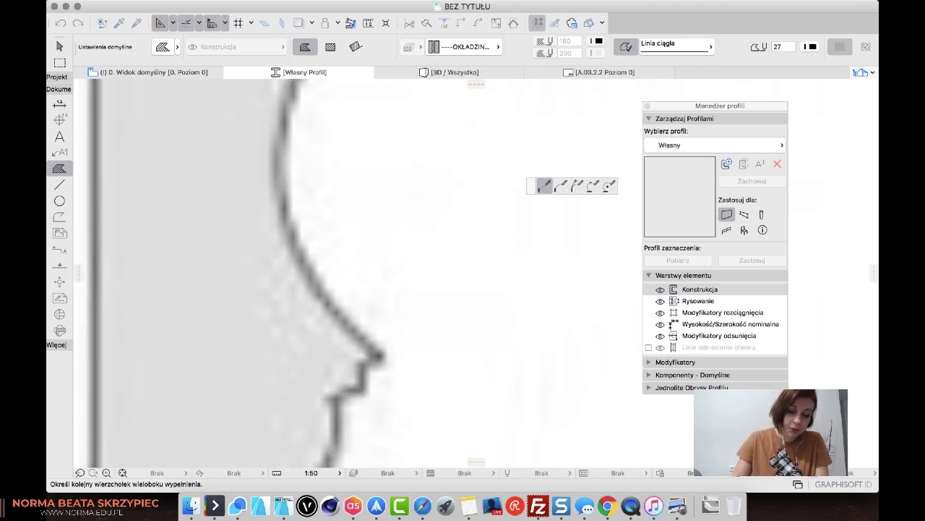
scroll(371, 397, up, 3)
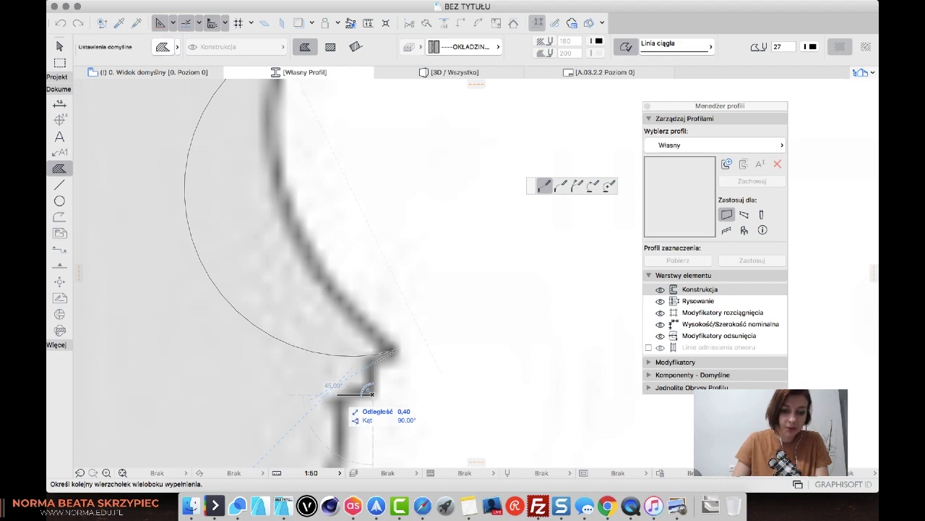
text(0)
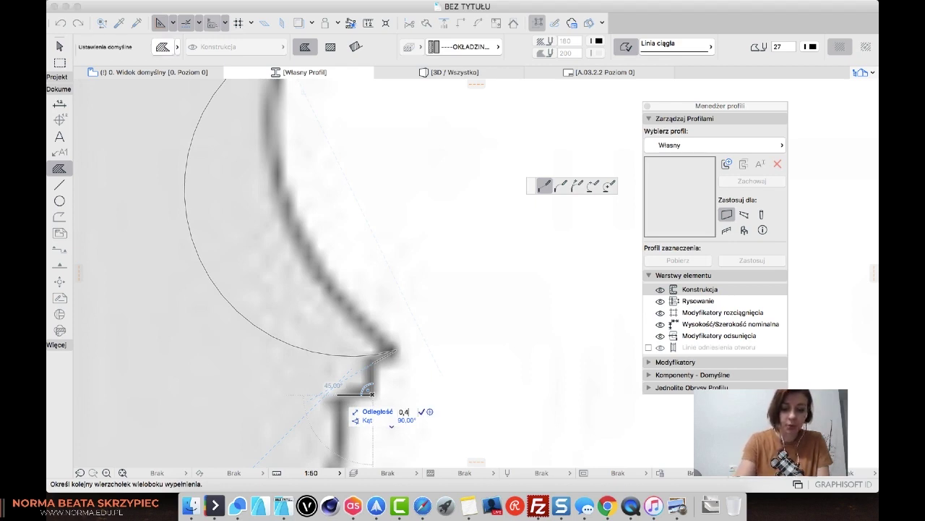
scroll(324, 275, down, 5)
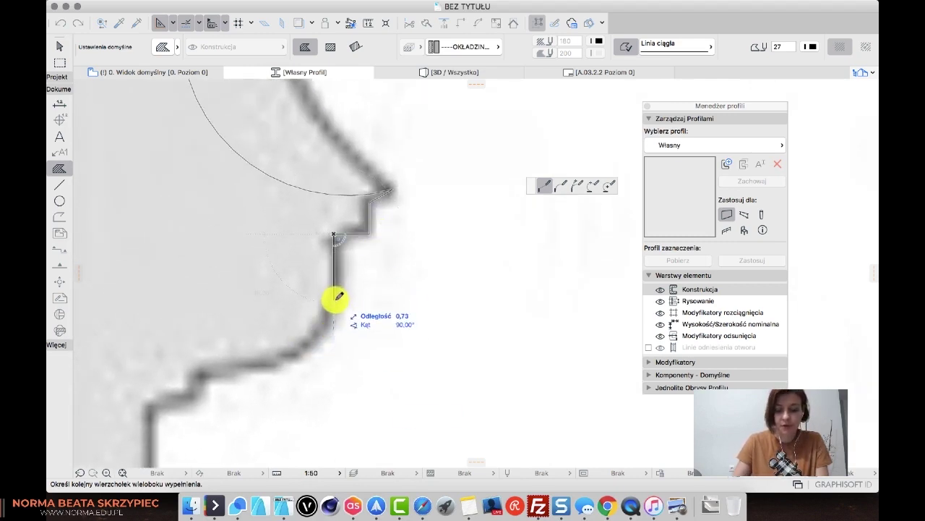
text(0)
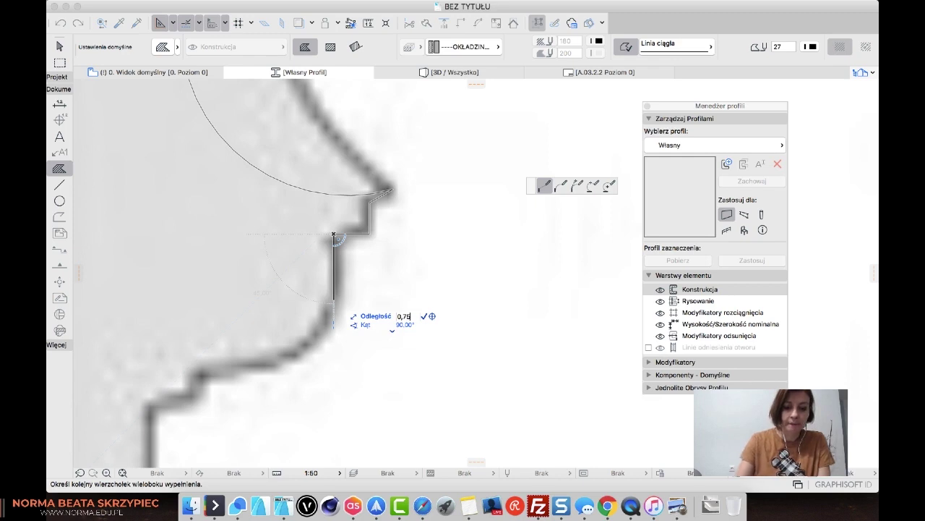
text(,75)
key(Return)
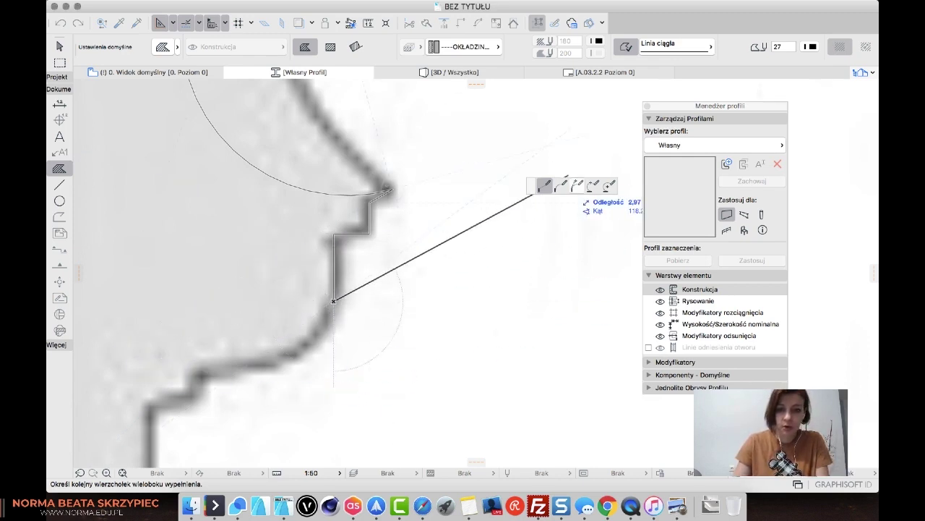
Trace the small lower bulge with a tangent arc ending at the inner corner of the ledge below it
click(577, 185)
click(362, 326)
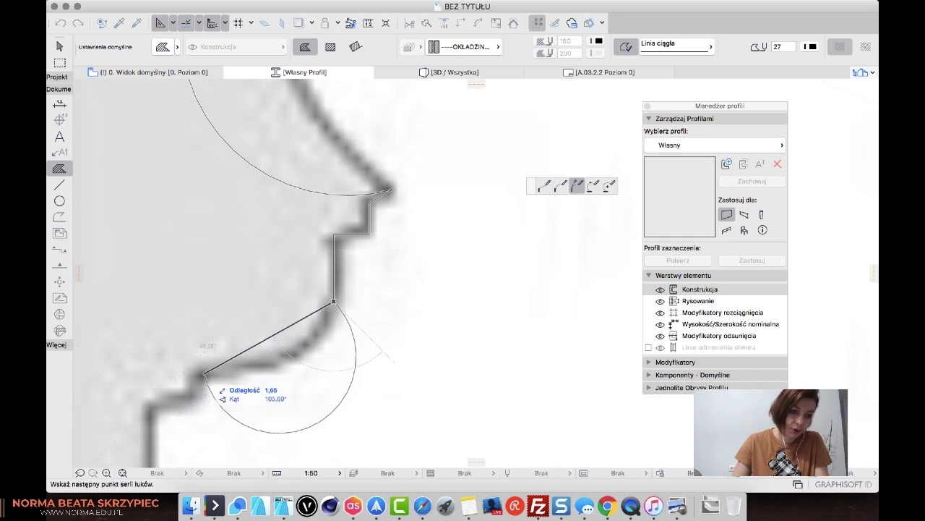
click(205, 373)
Continue with straight edges below the small bulge, about 0,35 cm vertically down and 0,7 cm horizontally inward
click(542, 188)
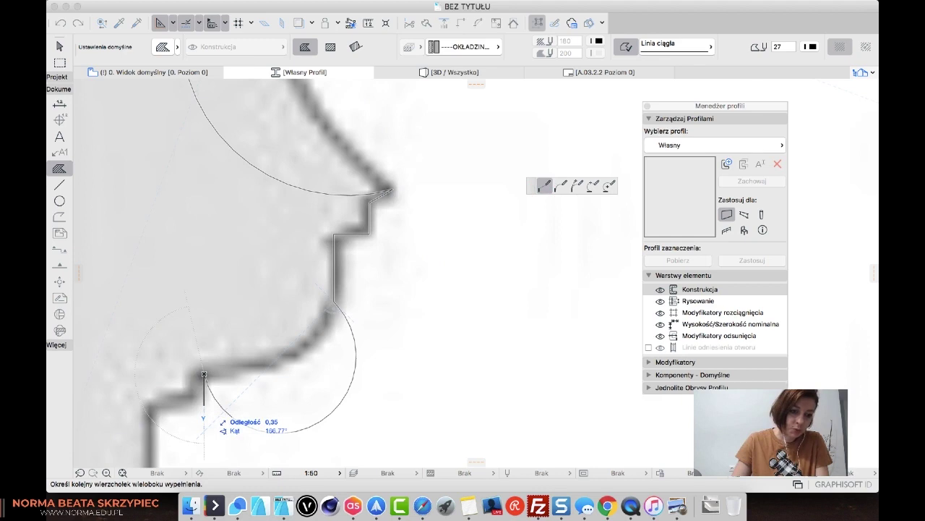
text(00)
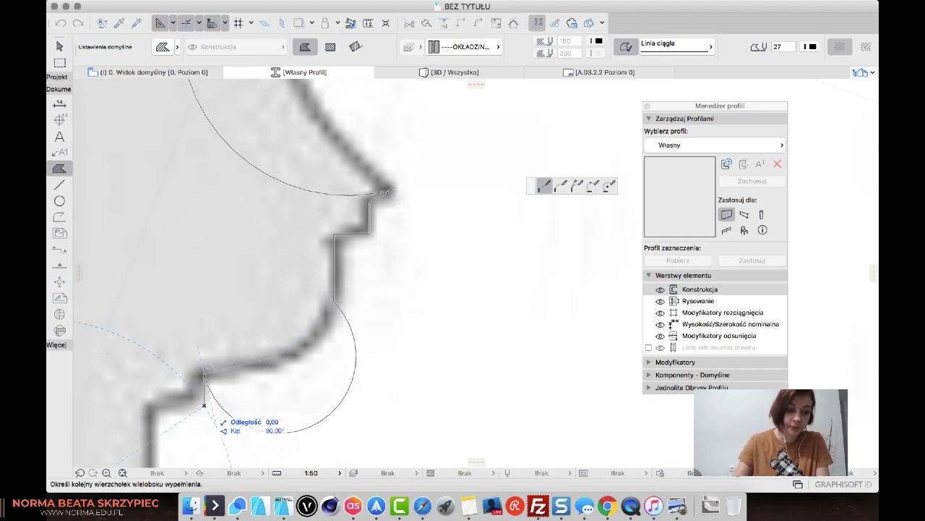
click(204, 405)
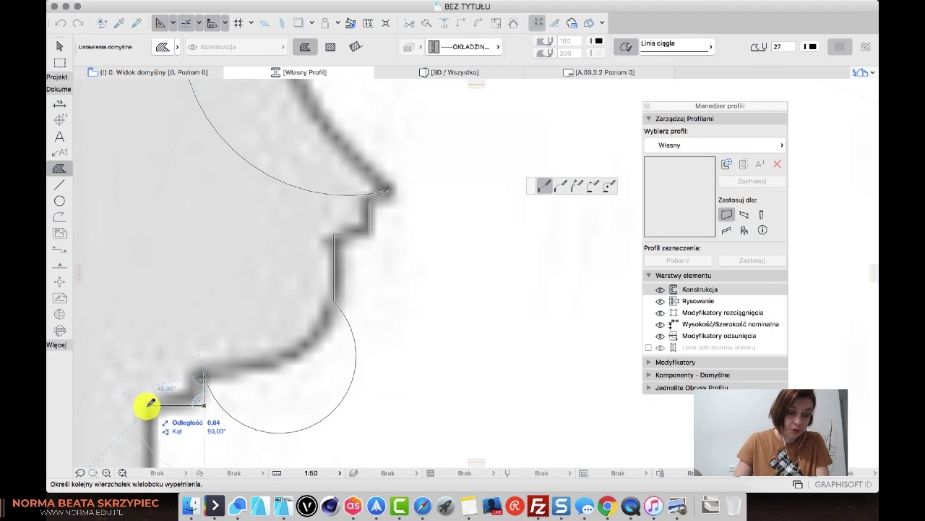
text(0)
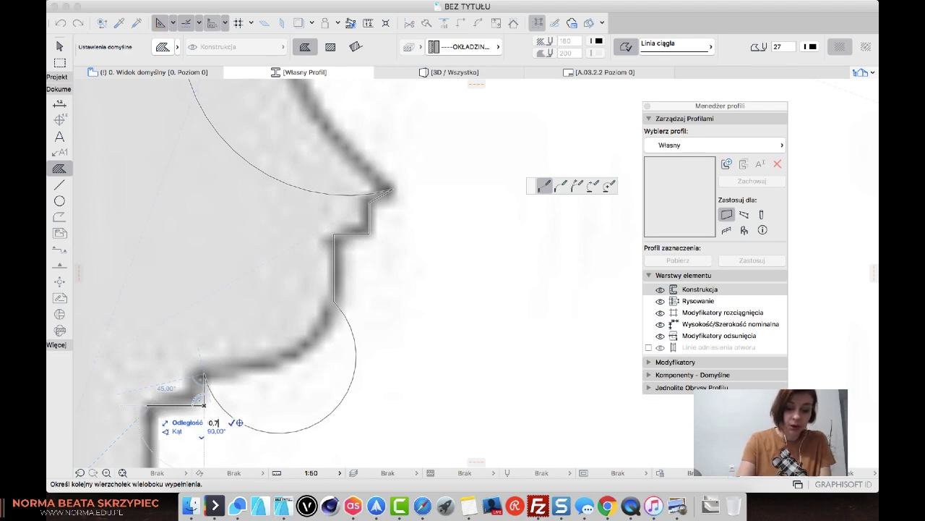
text(,7)
key(Return)
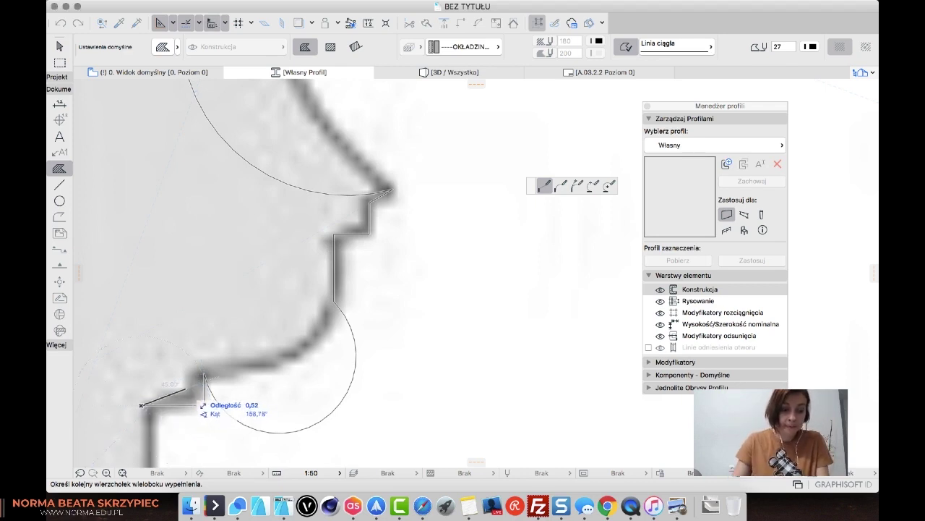
Draw the last vertical edge down to the level of the profile's base and close the fill outline
scroll(145, 405, up, 5)
scroll(367, 279, down, 2)
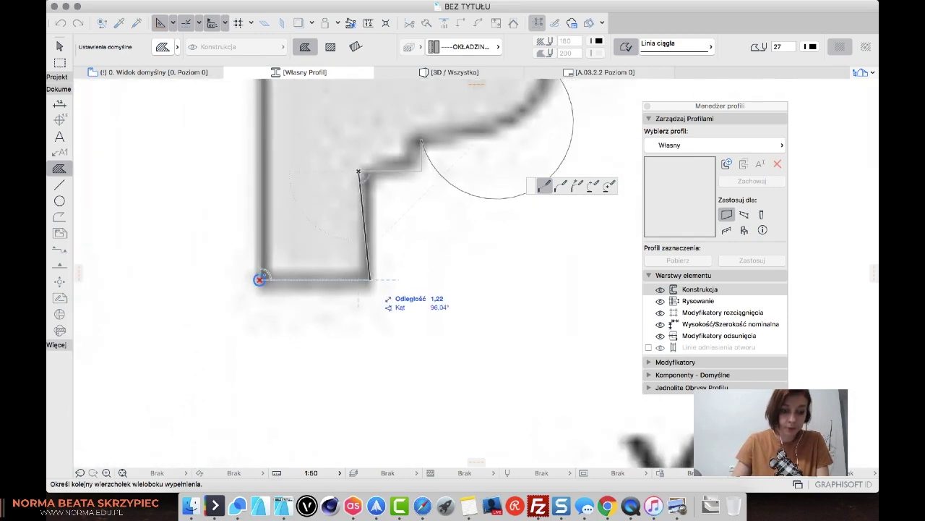
click(358, 279)
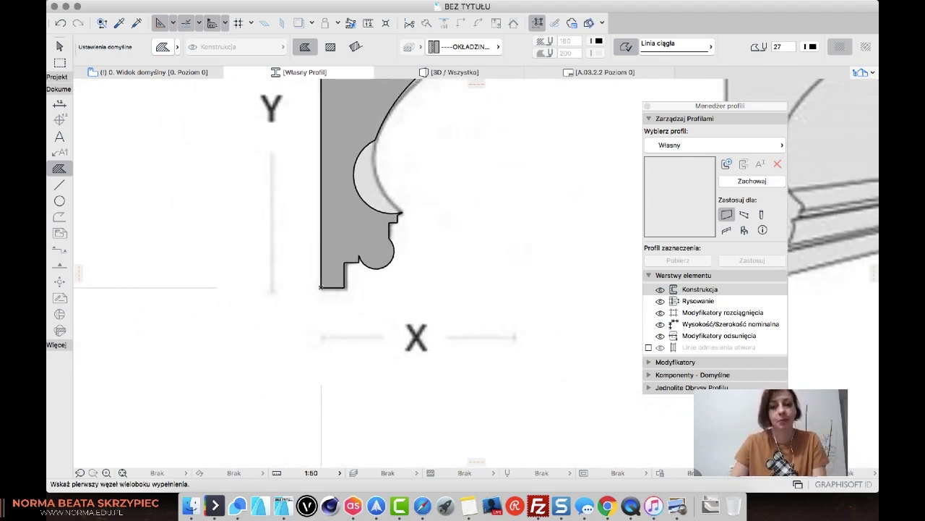
Select the finished fill and adjust the curvature of both arcs of the large concave curve to follow the reference image
scroll(355, 275, up, 3)
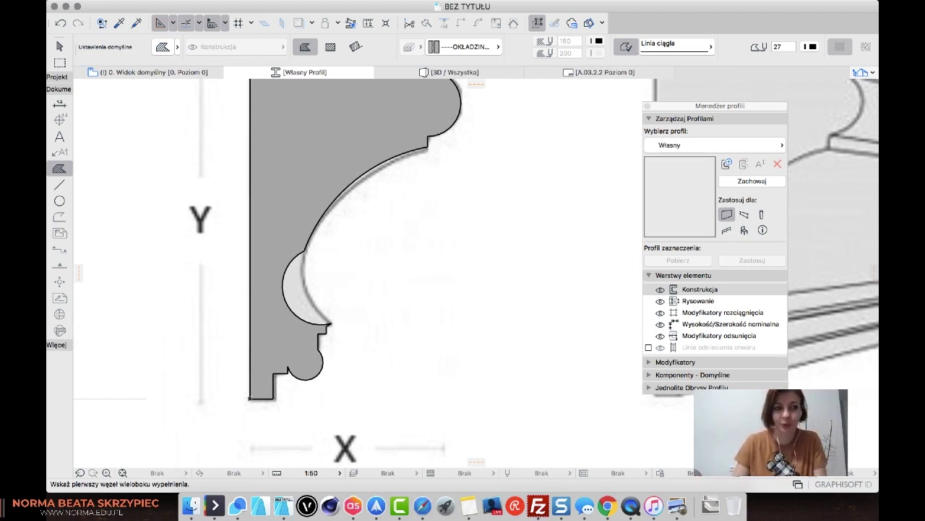
click(57, 47)
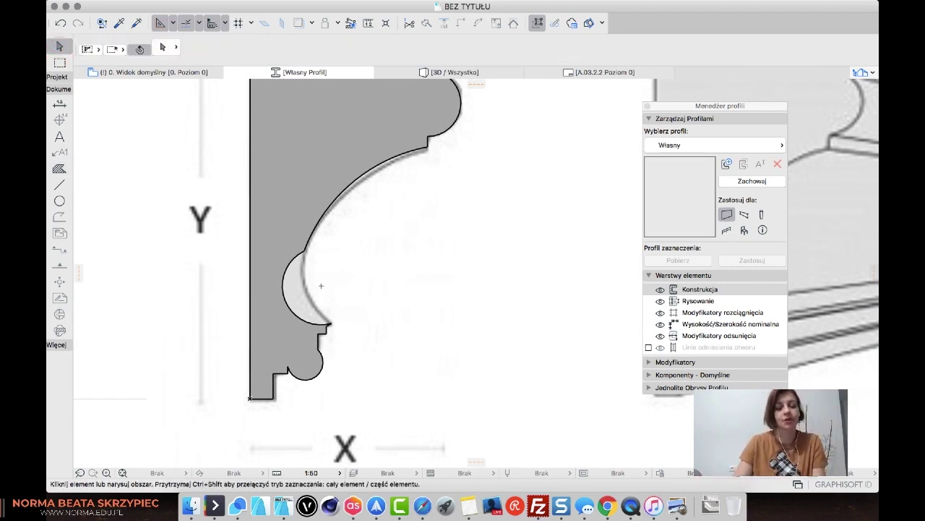
click(281, 326)
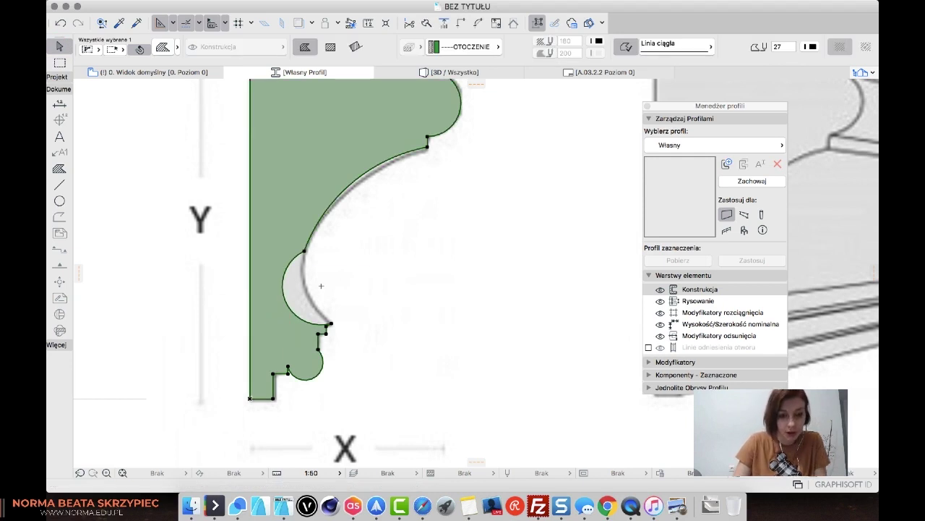
click(289, 306)
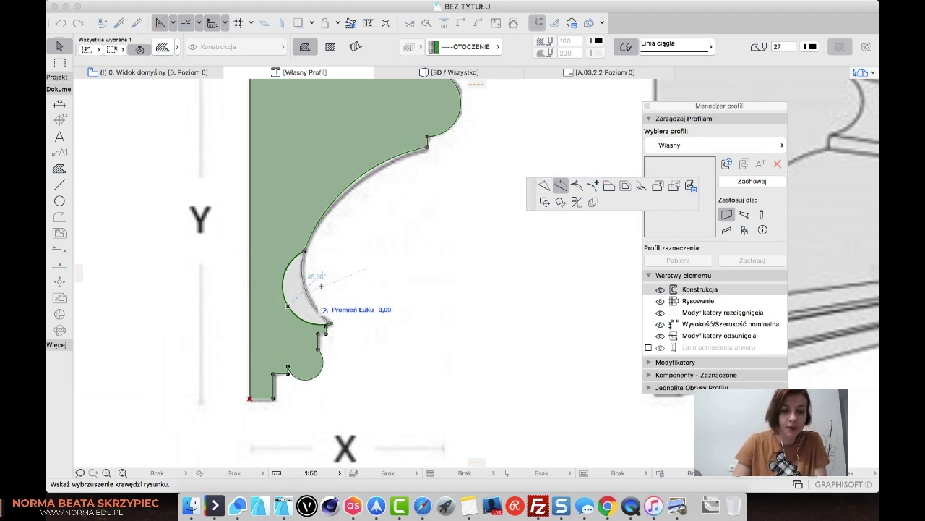
click(306, 293)
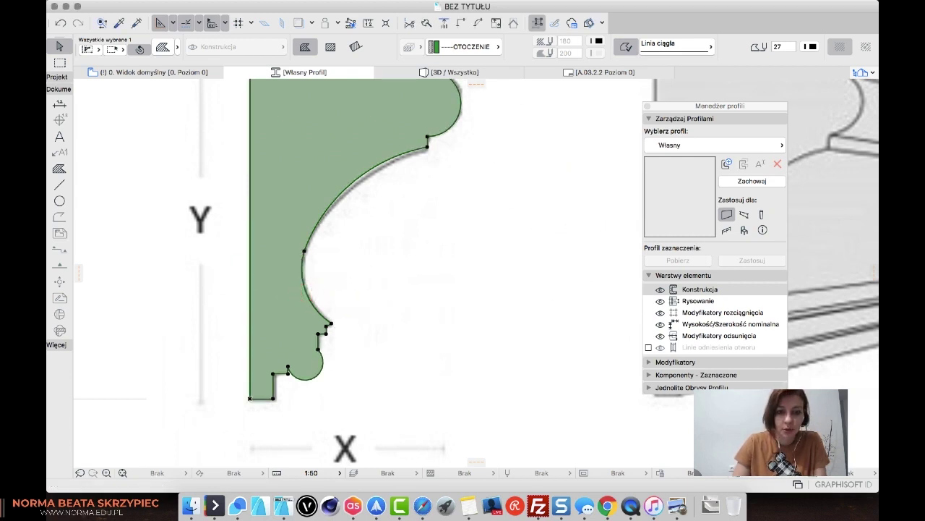
click(362, 176)
key(Escape)
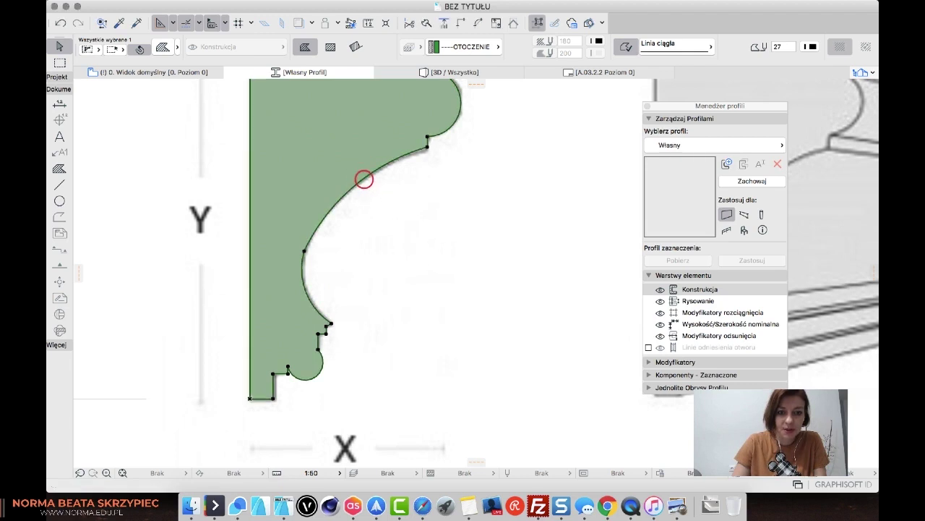
Flatten the arc of the small lower bulge in several adjustments so it follows the reference outline
click(315, 375)
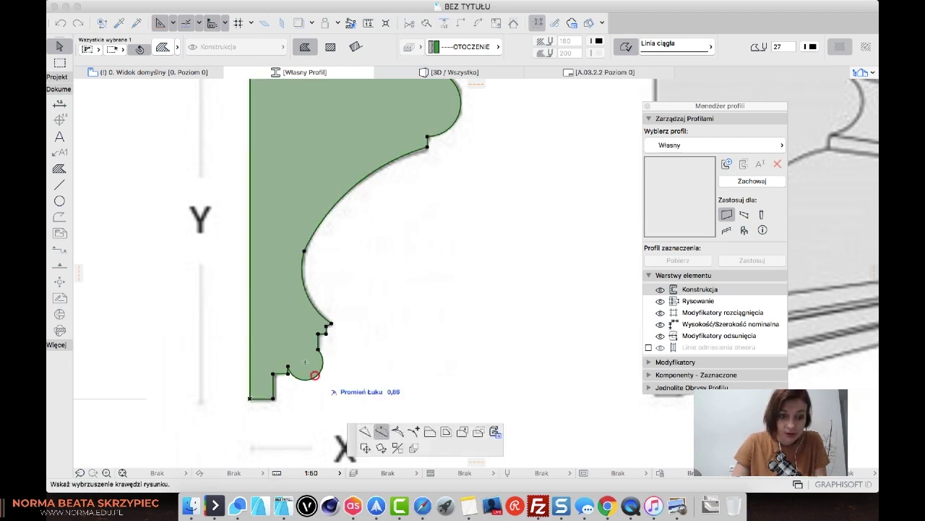
click(307, 367)
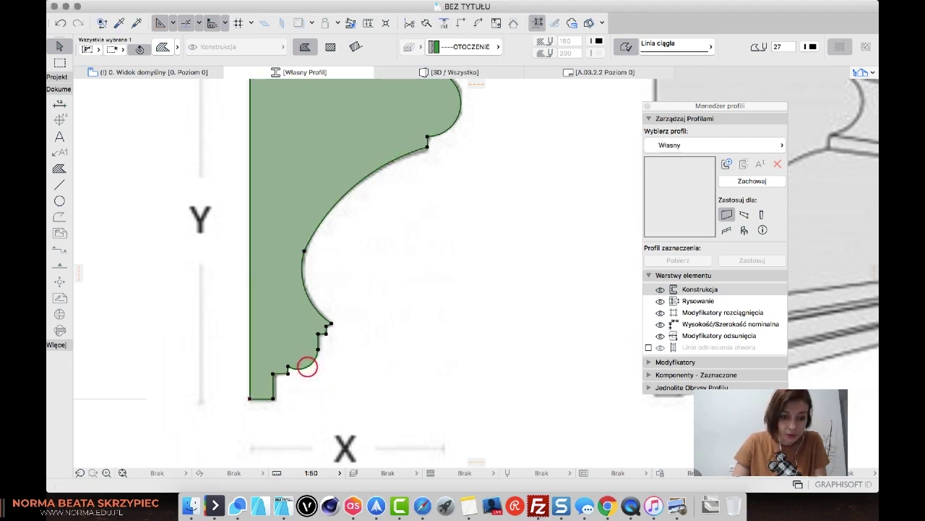
scroll(297, 349, up, 5)
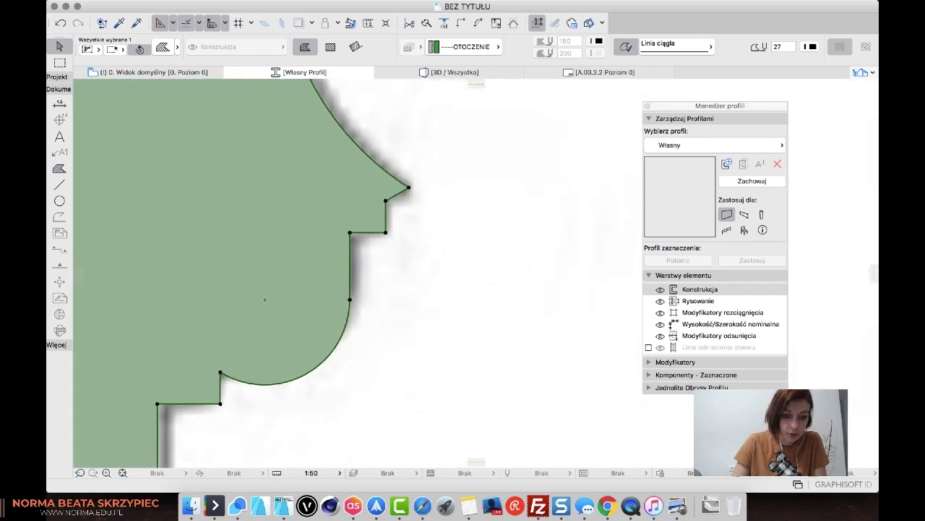
click(310, 370)
click(310, 369)
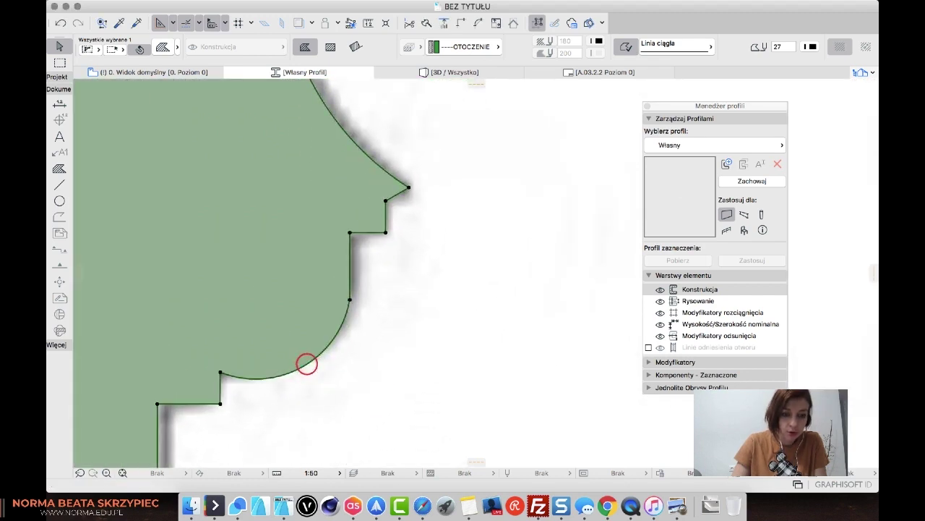
click(307, 366)
click(306, 365)
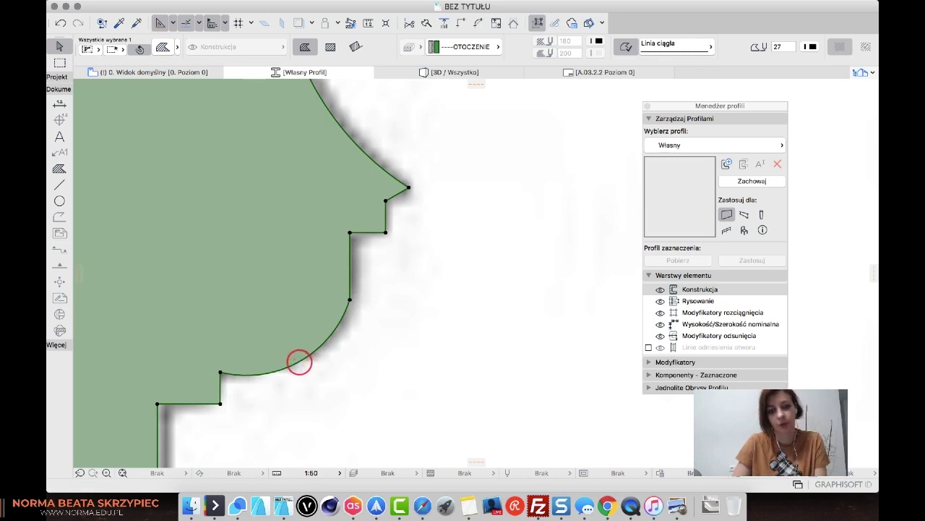
Insert a new vertex into the slanted edge below the large concave curve, replacing the slope with a vertical and a horizontal edge
scroll(300, 362, down, 3)
scroll(252, 414, up, 3)
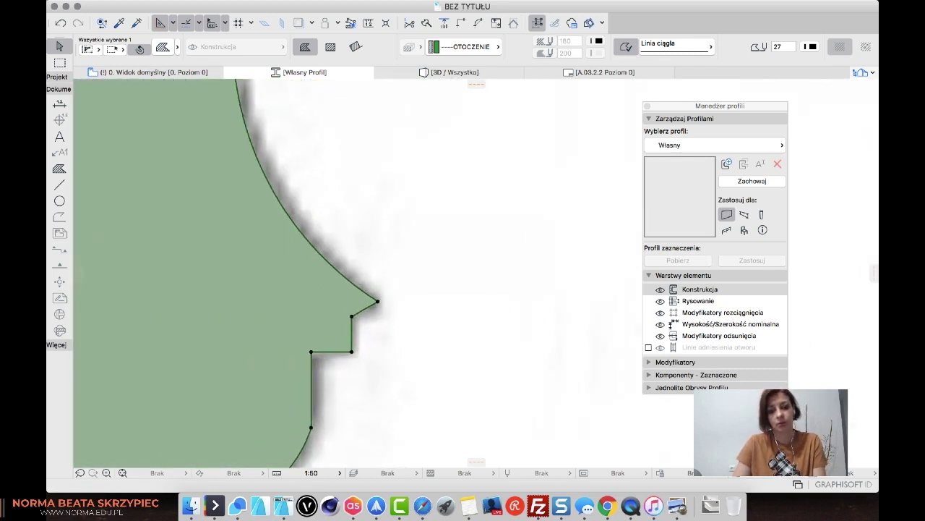
scroll(390, 301, up, 3)
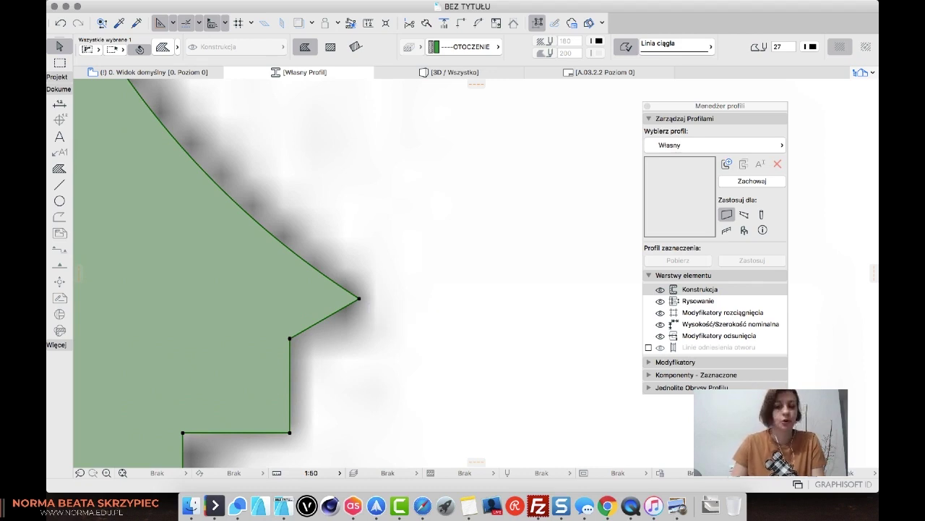
click(321, 317)
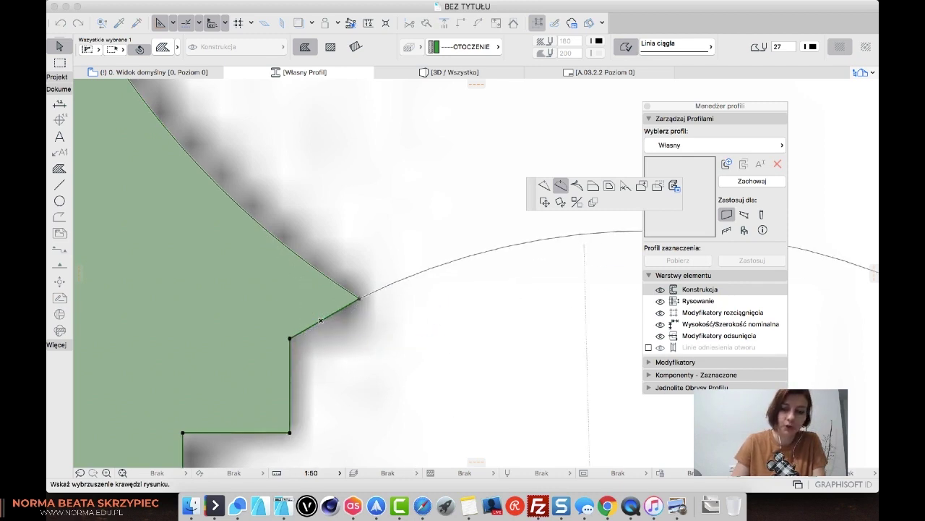
click(545, 186)
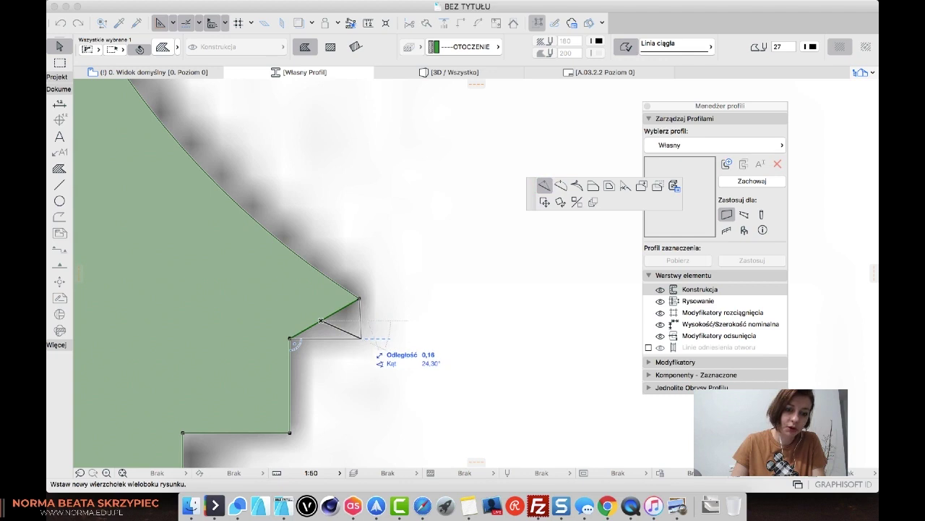
click(361, 337)
scroll(361, 337, down, 5)
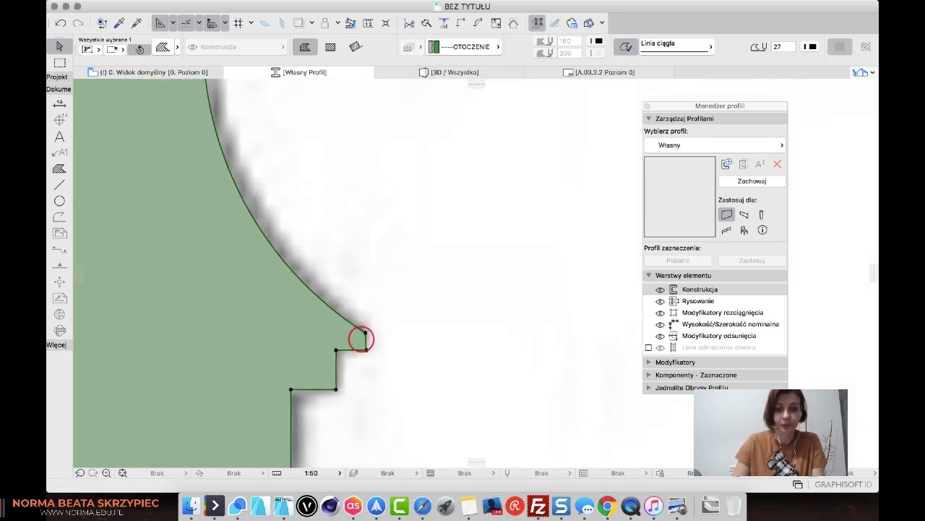
scroll(361, 337, down, 6)
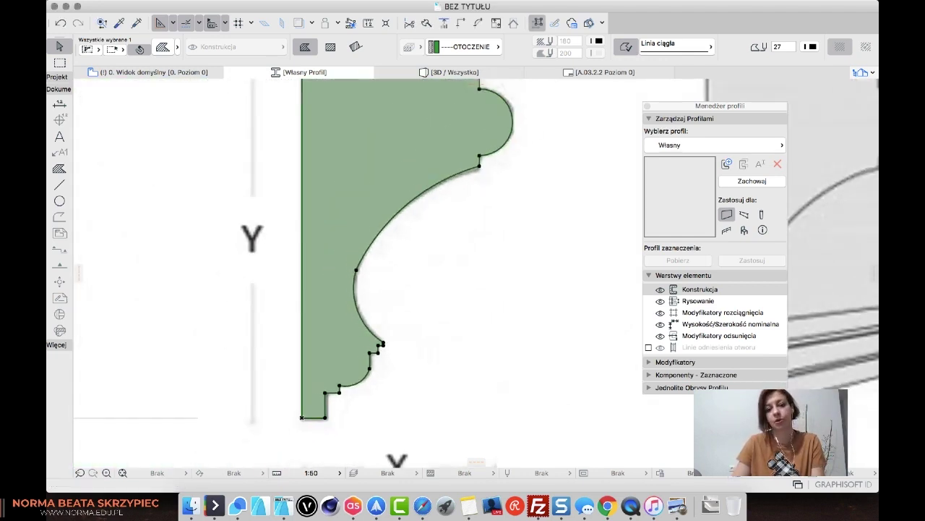
Deselect the profile fill and delete the reference image behind it
click(314, 169)
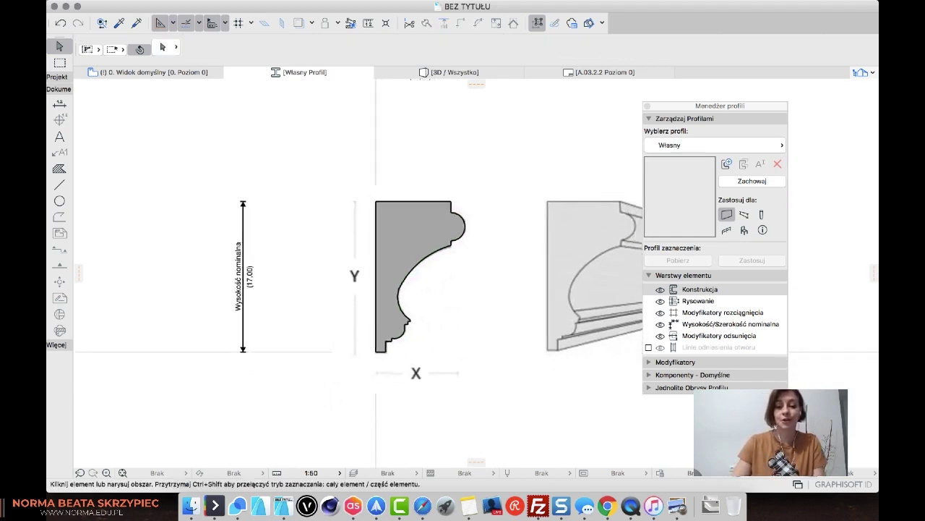
key(super+apostrophe)
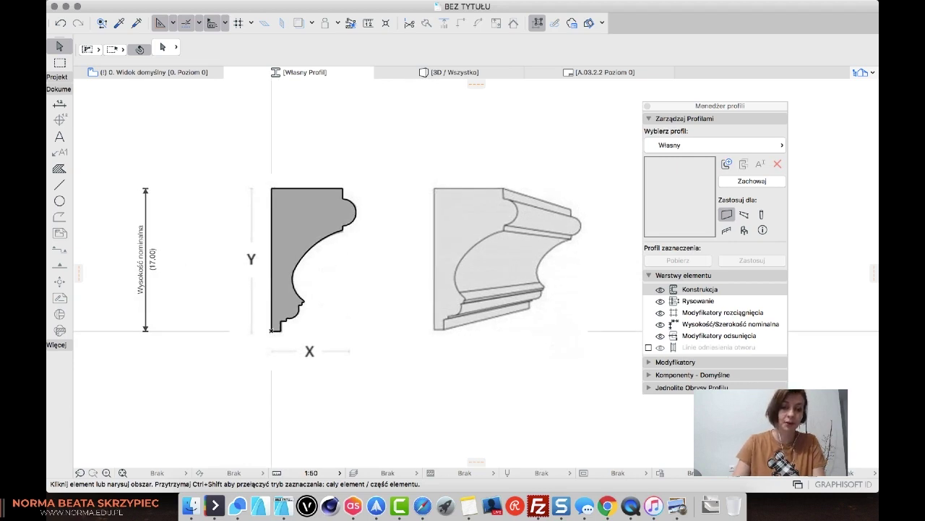
click(220, 244)
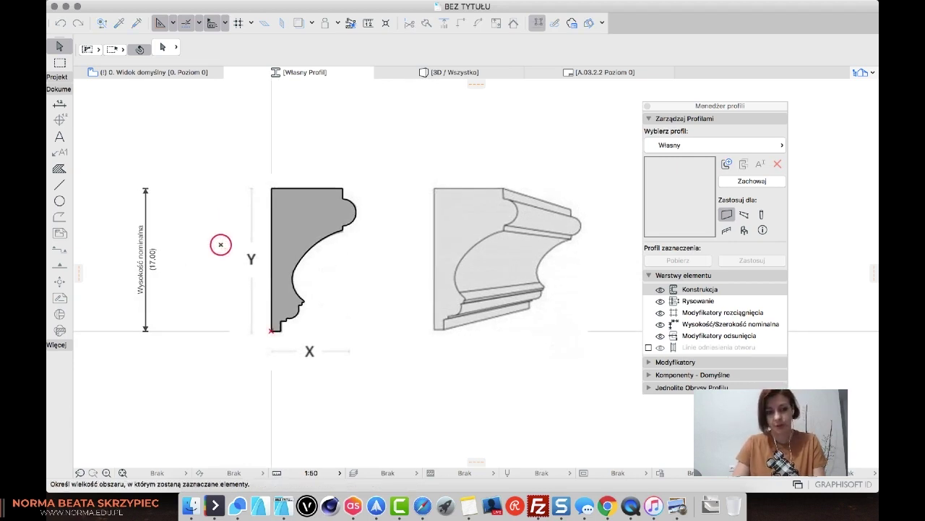
click(159, 162)
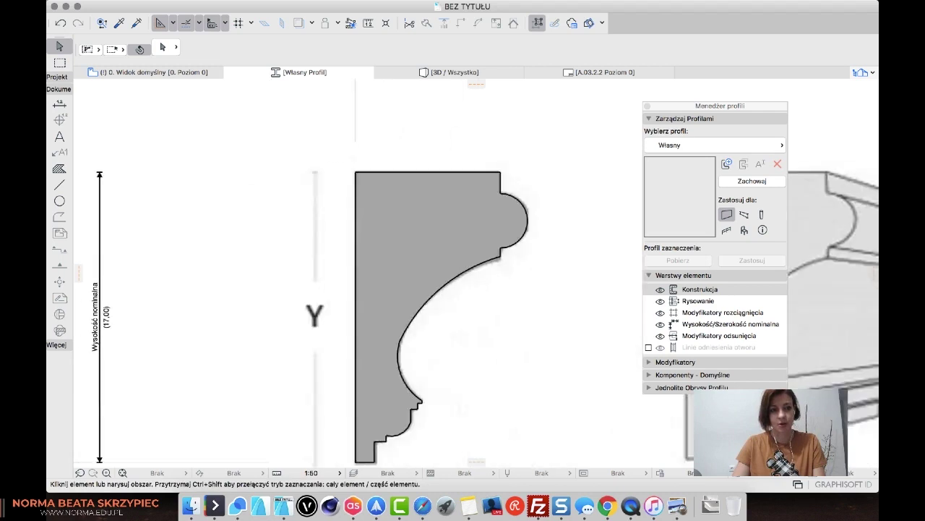
key(super+apostrophe)
drag(353, 149, 436, 293)
key(Delete)
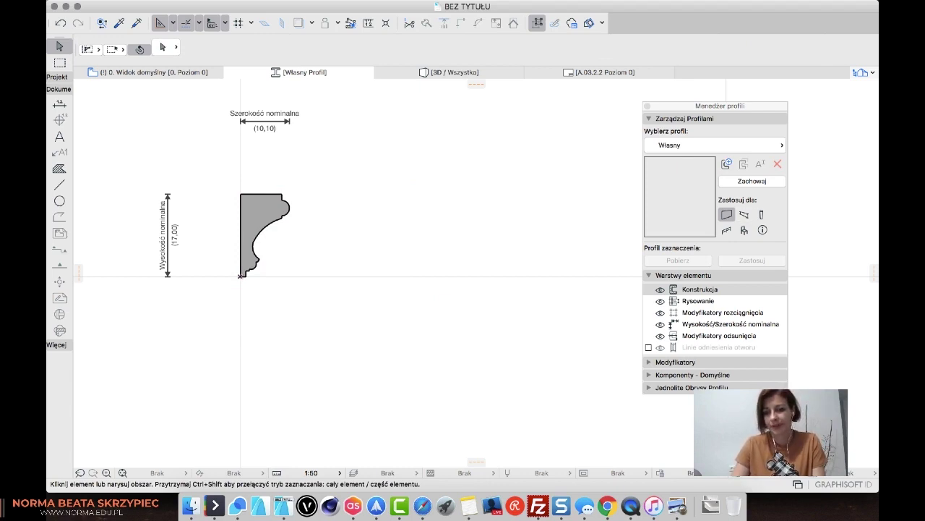
Make the profile available for walls, beams, columns and library elements
click(725, 213)
click(744, 215)
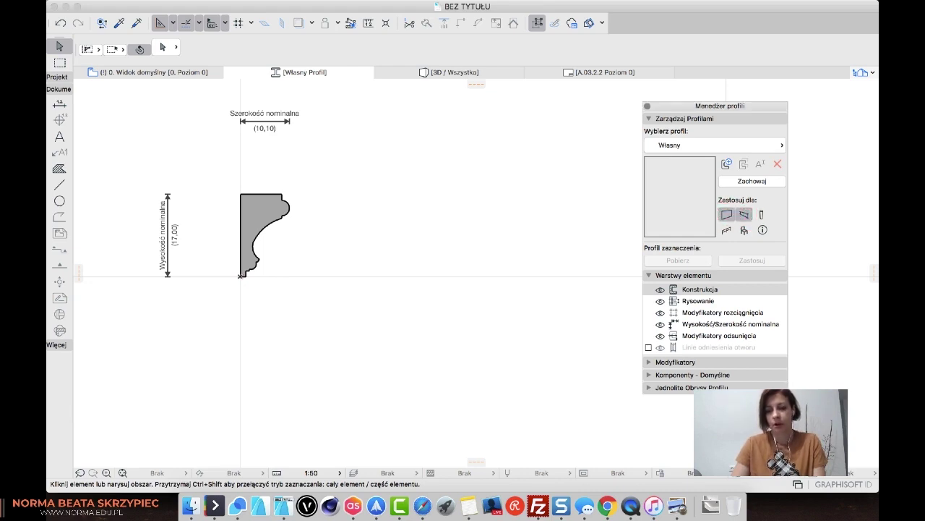
click(761, 214)
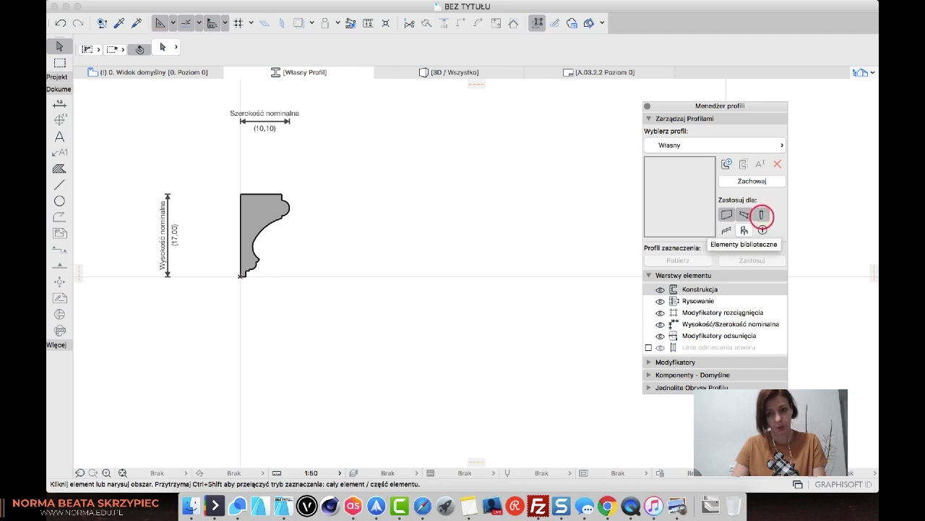
click(744, 230)
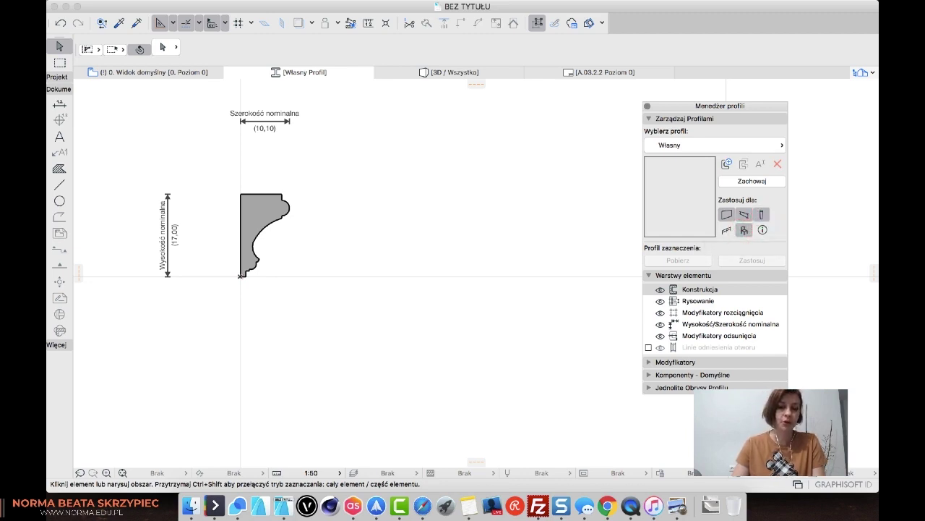
mouse_move(763, 229)
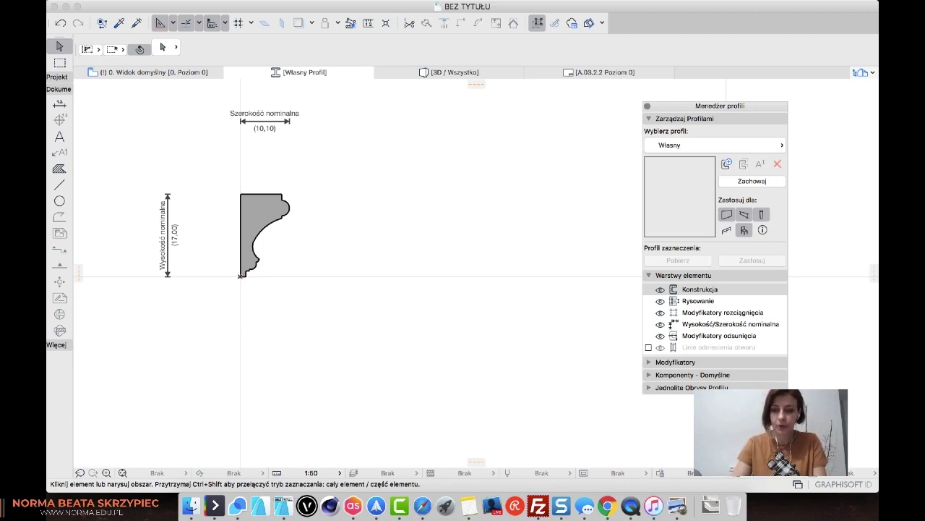
Save the profile under the name "sztukateria"
click(762, 183)
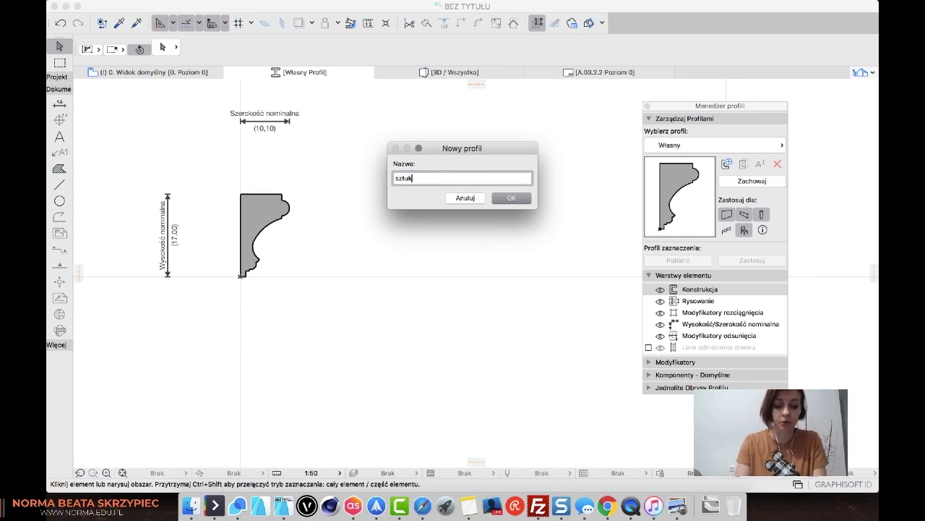
text(sztukateria)
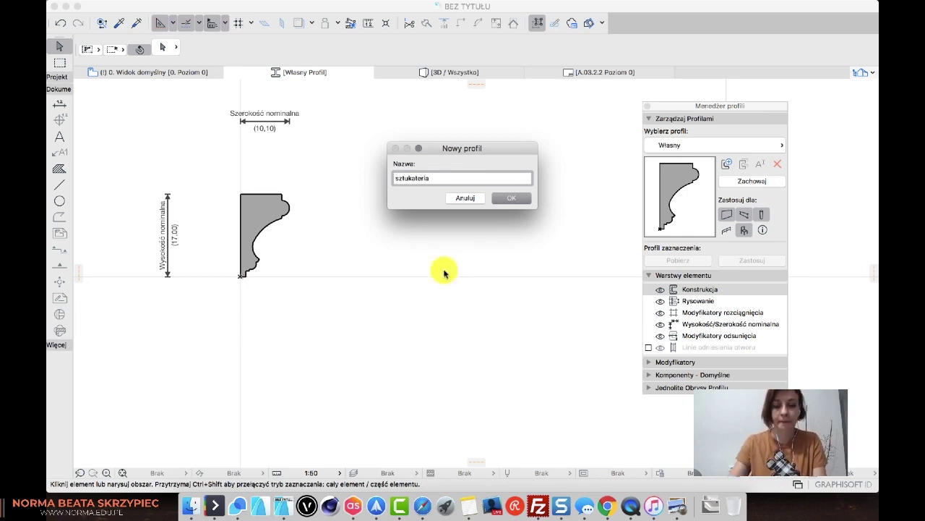
click(508, 199)
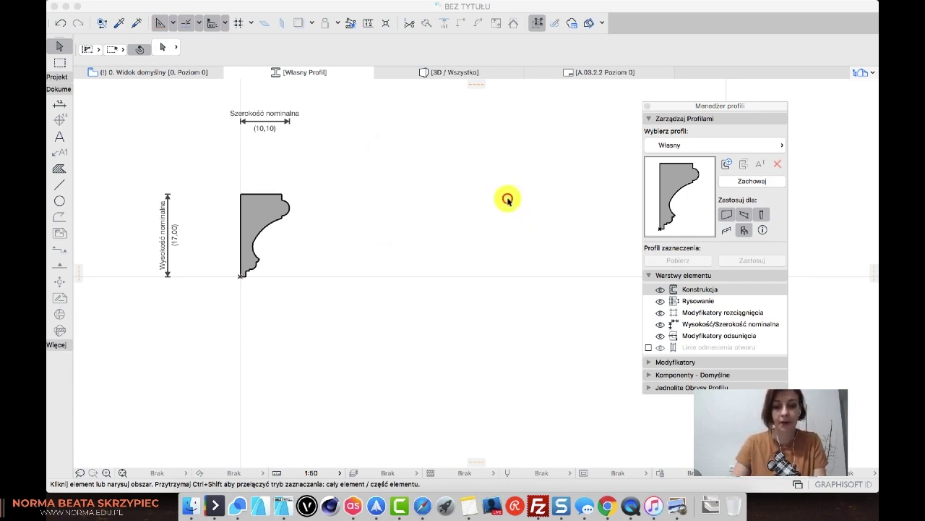
Return to the floor plan of 0. Poziom 0 and expand the group of design tools
click(106, 72)
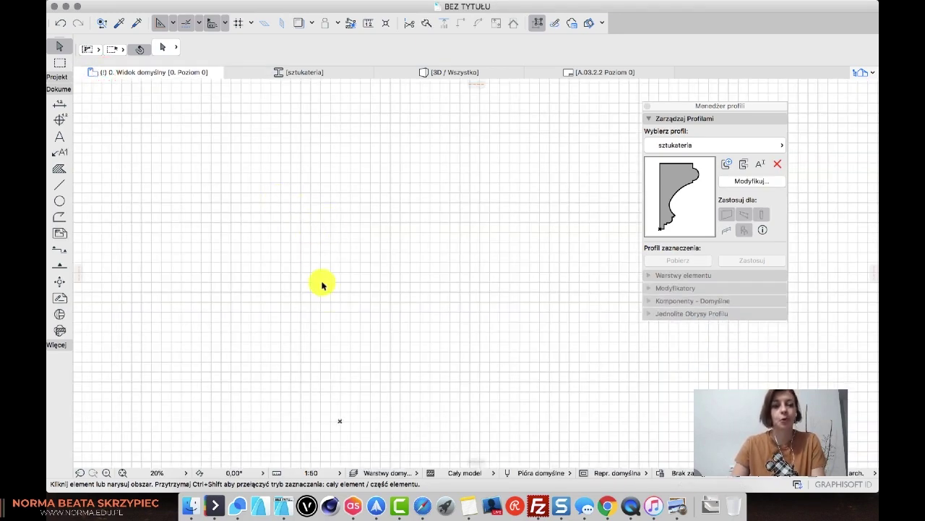
click(59, 77)
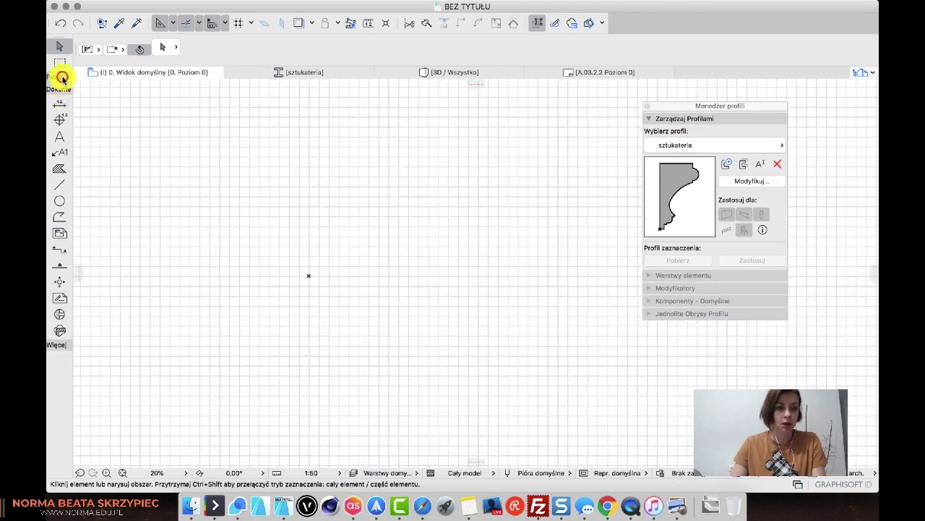
Switch to Preview, close p_04.jpg to look at the cornice photo images-2.jpeg, and return to Archicad
click(672, 508)
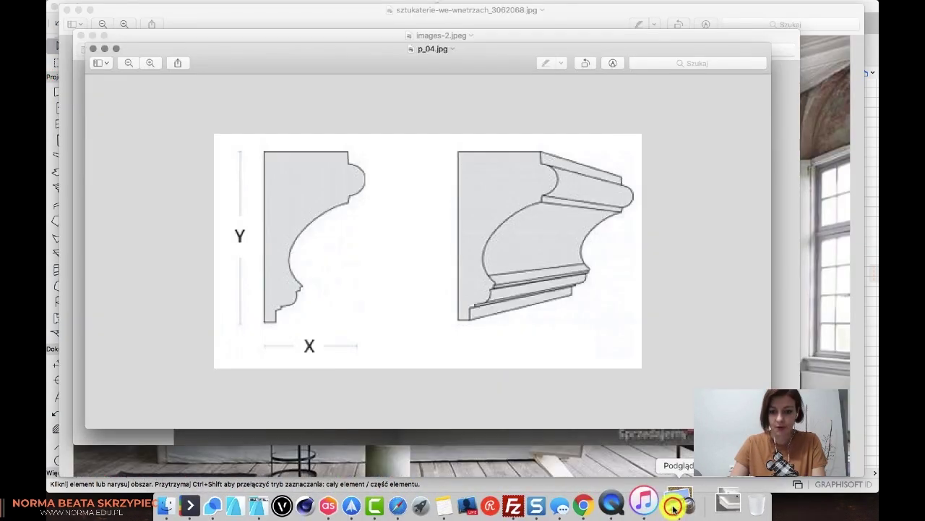
click(79, 86)
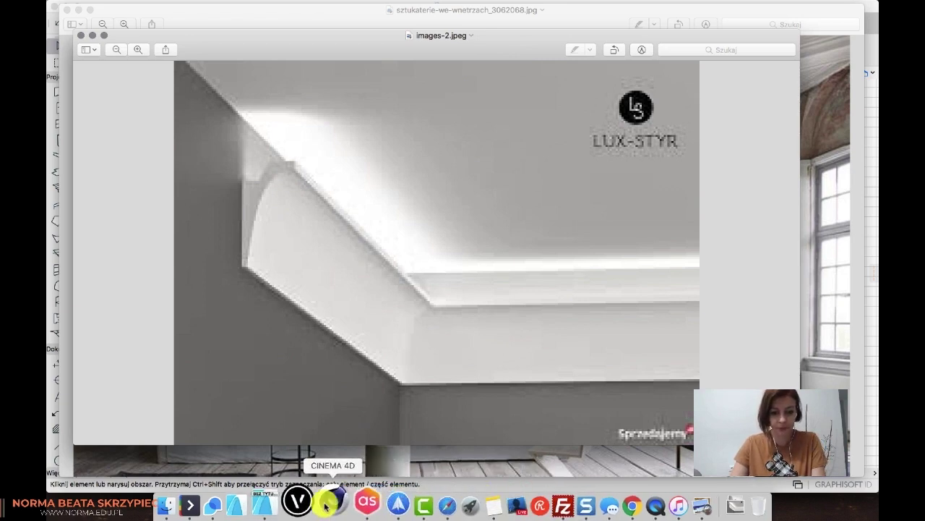
click(291, 499)
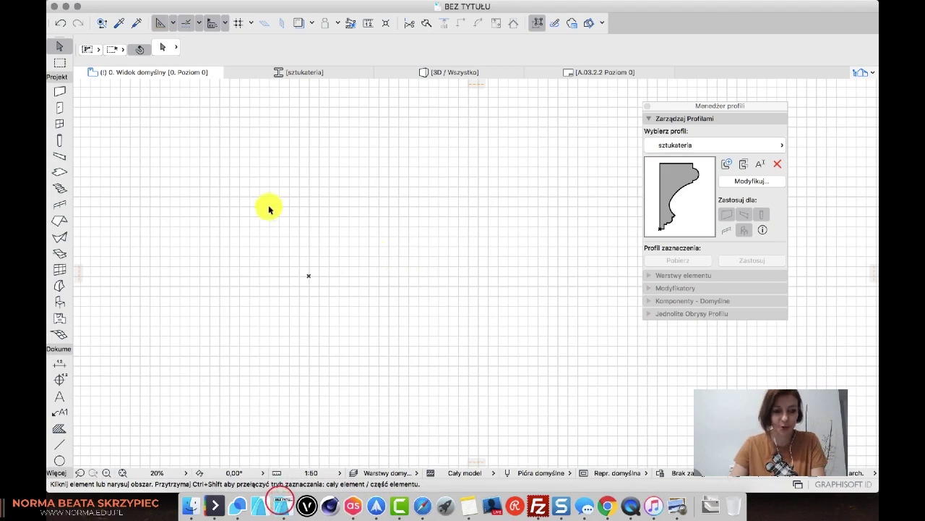
Draw a closed rectangle of walls starting at the project origin on 0. Poziom 0
click(59, 93)
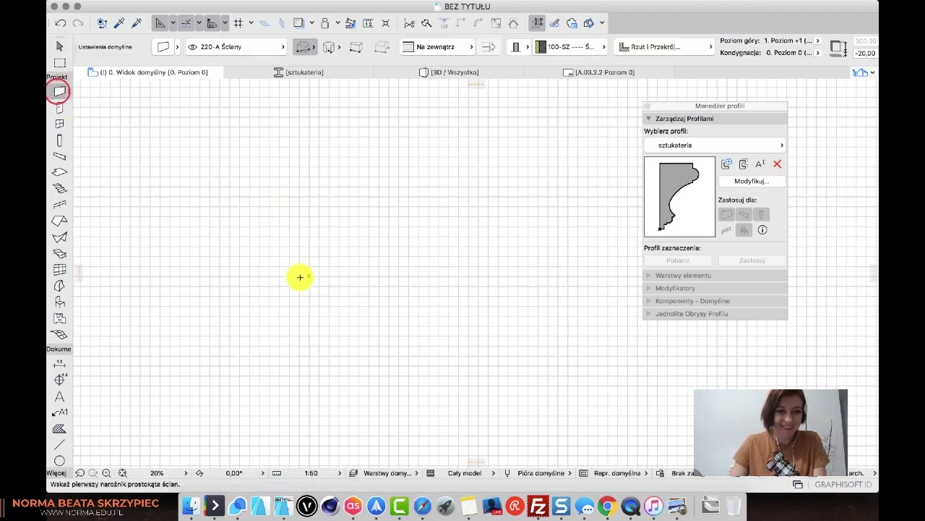
click(308, 276)
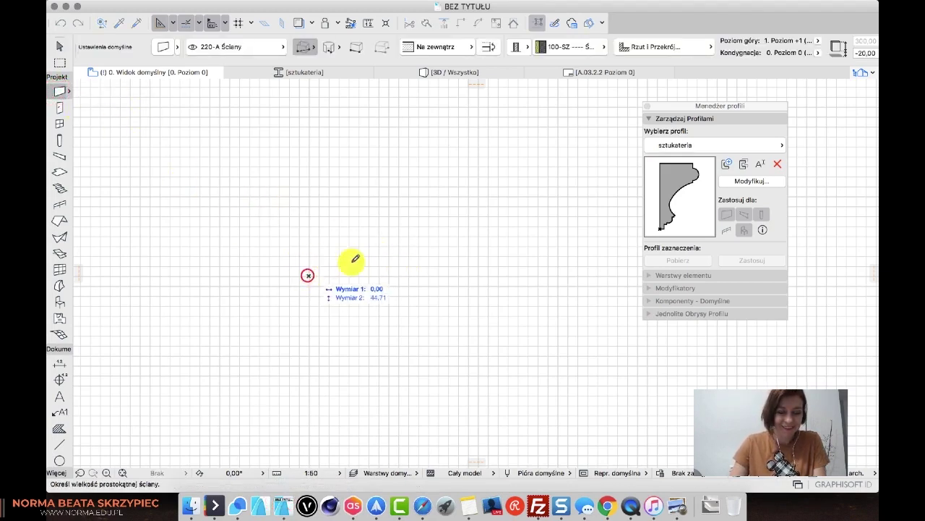
click(441, 195)
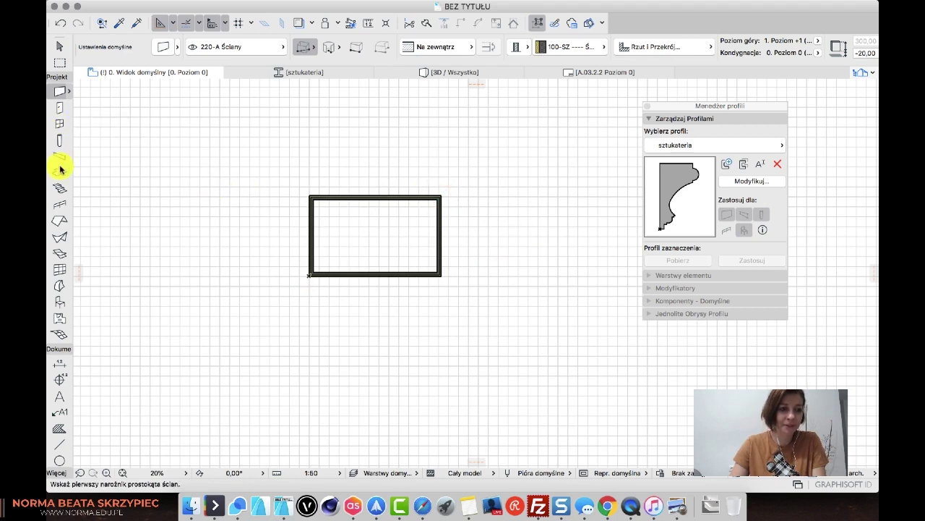
On story 1. Poziom +1, turn on the trace reference and create a slab filling the inner outline of the walls below
right_click(142, 77)
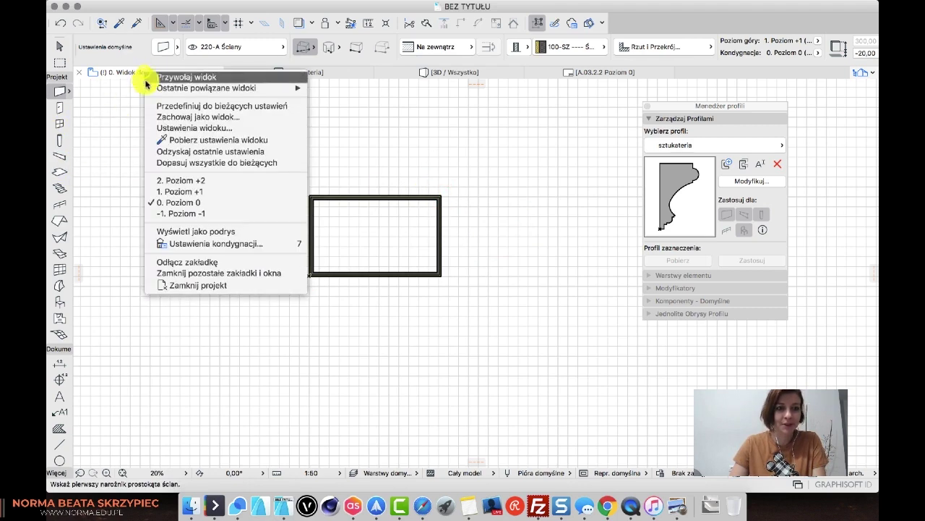
click(222, 191)
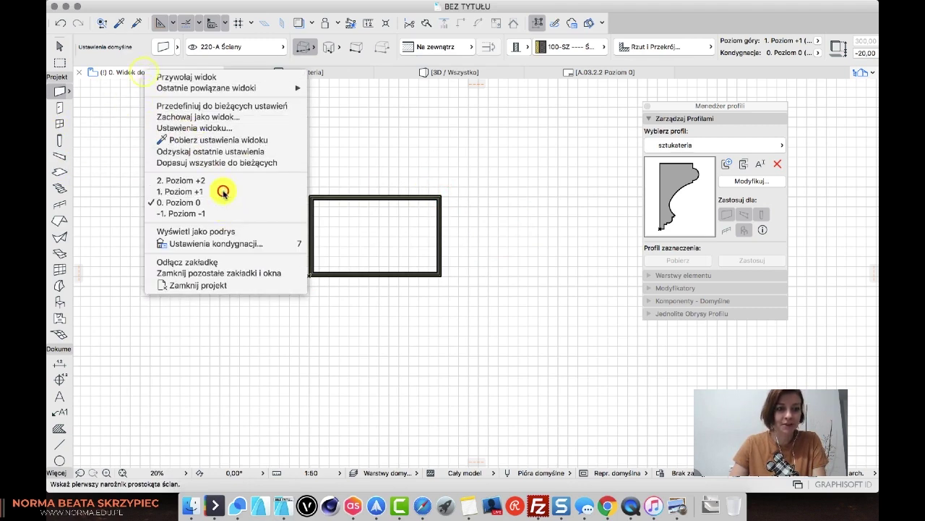
click(300, 23)
click(59, 170)
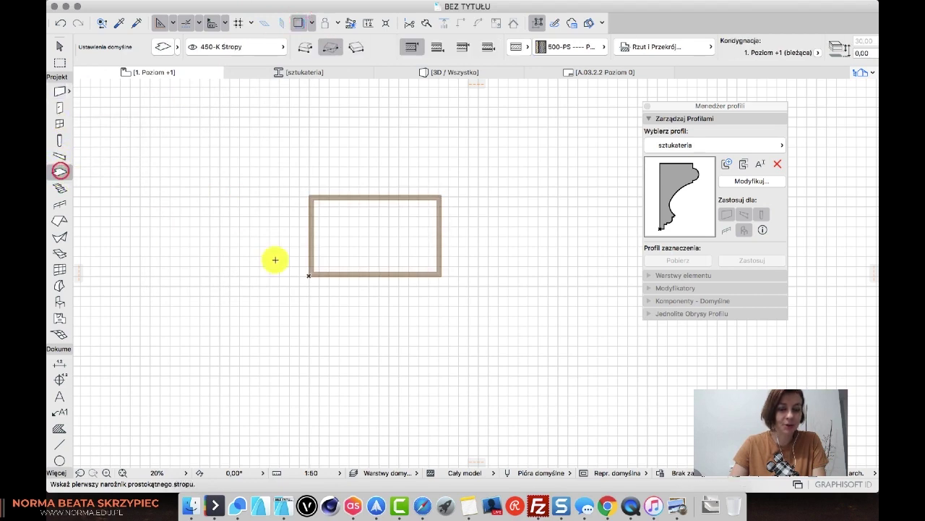
click(369, 260)
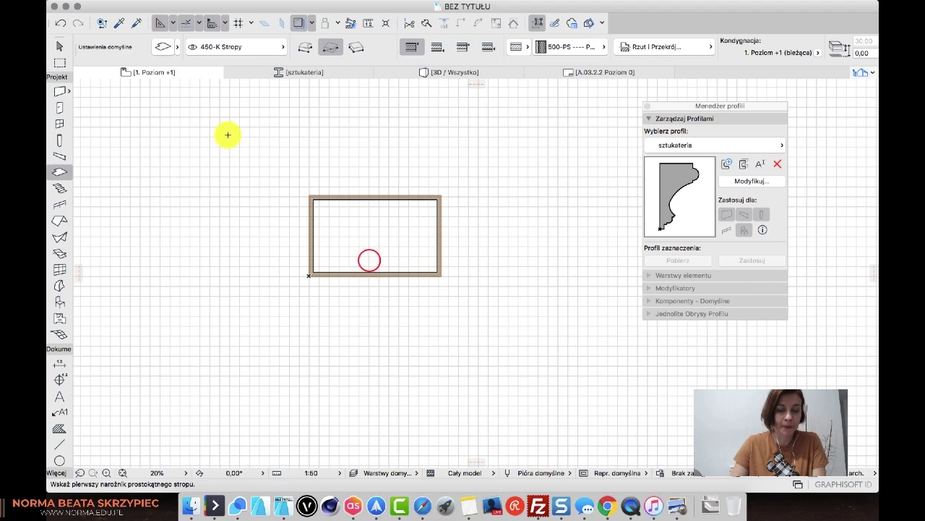
Return to 0. Poziom 0 and examine the room's inner corner between walls and ceiling in the 3D view
right_click(185, 75)
click(248, 167)
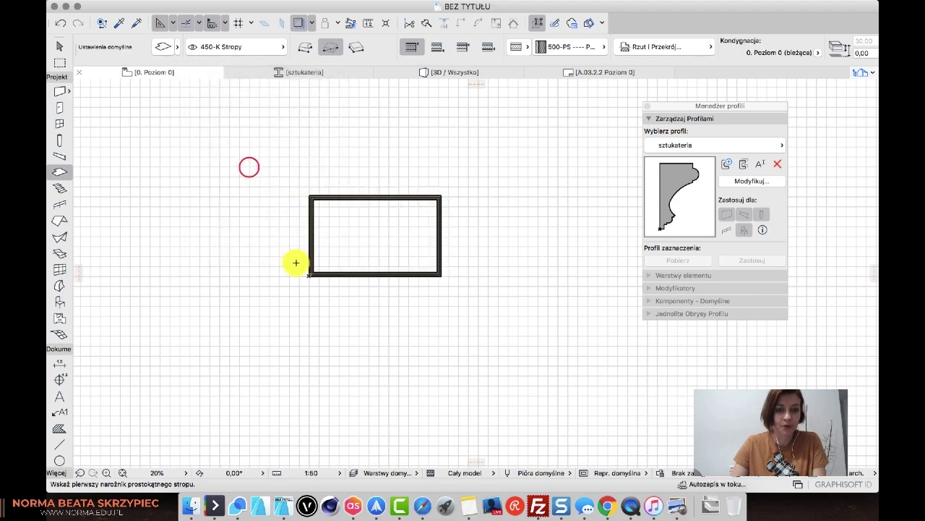
scroll(364, 247, up, 5)
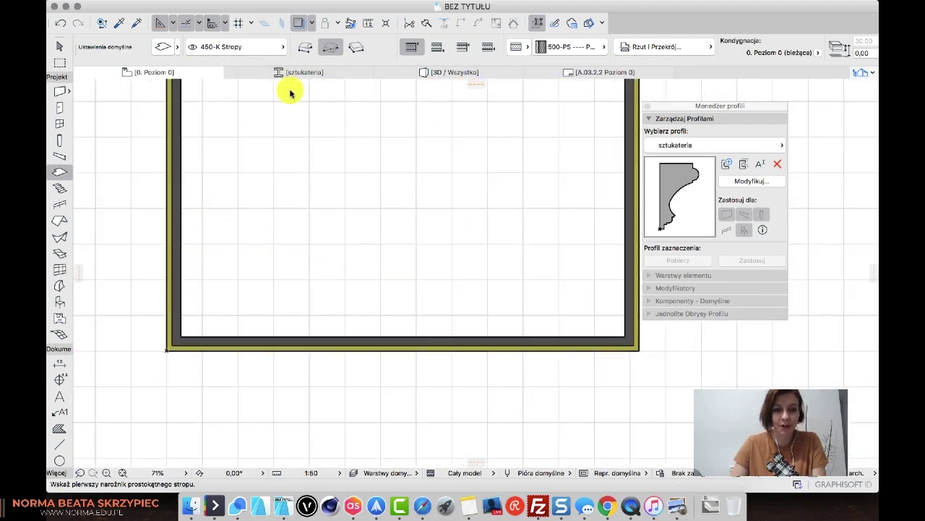
click(499, 76)
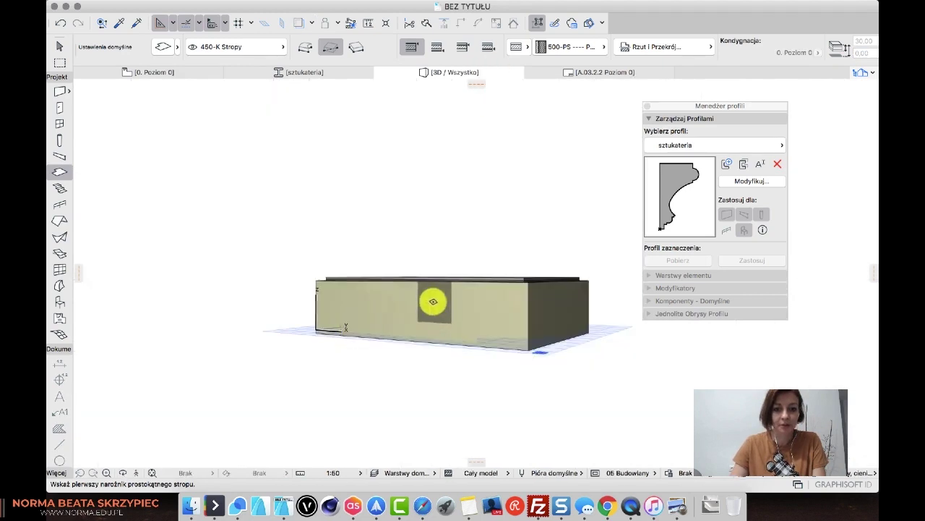
scroll(462, 335, up, 10)
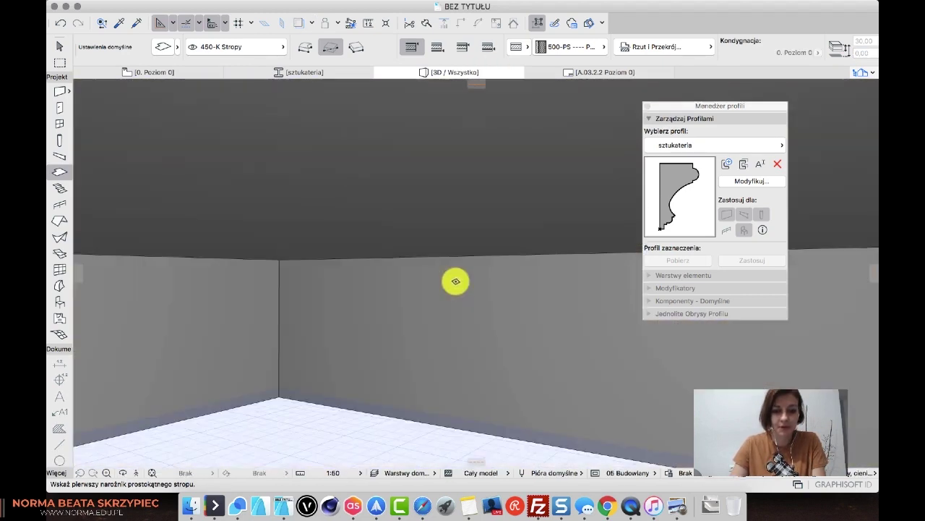
scroll(286, 296, up, 3)
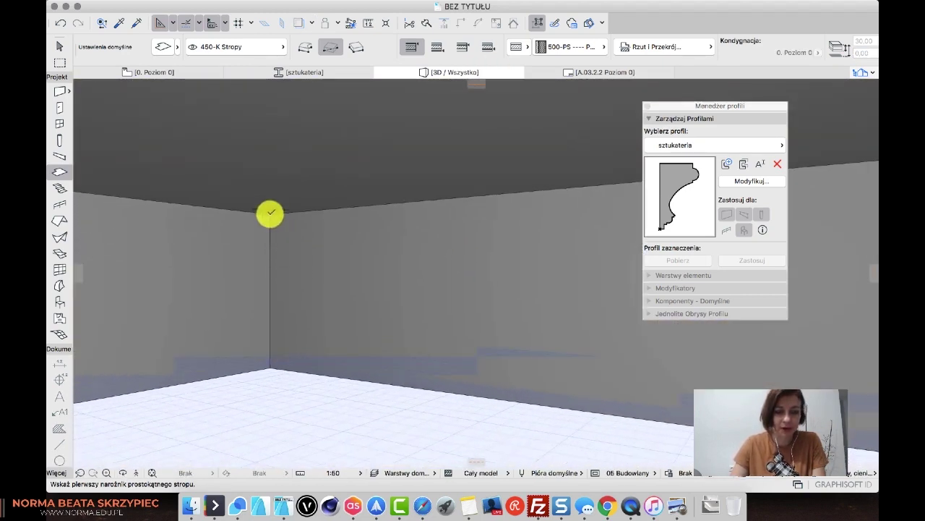
Return to the floor plan of 0. Poziom 0
scroll(275, 221, up, 2)
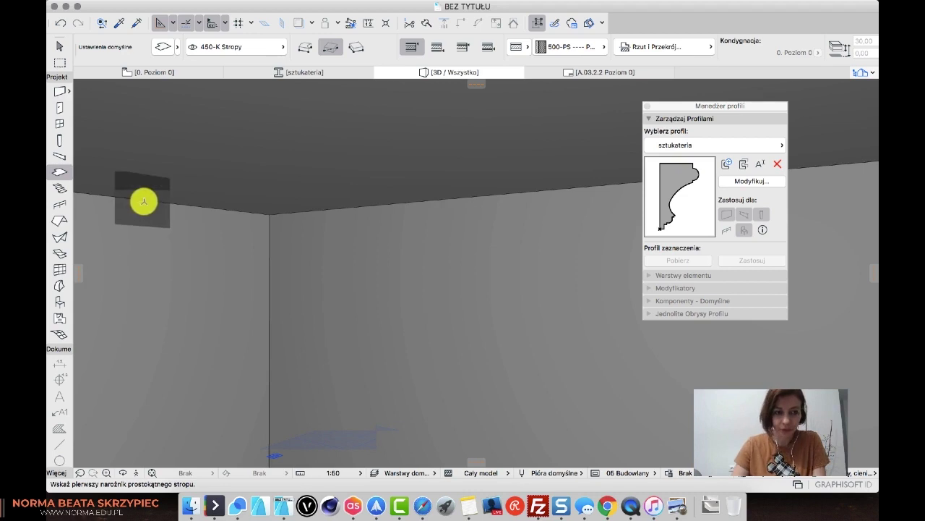
click(180, 70)
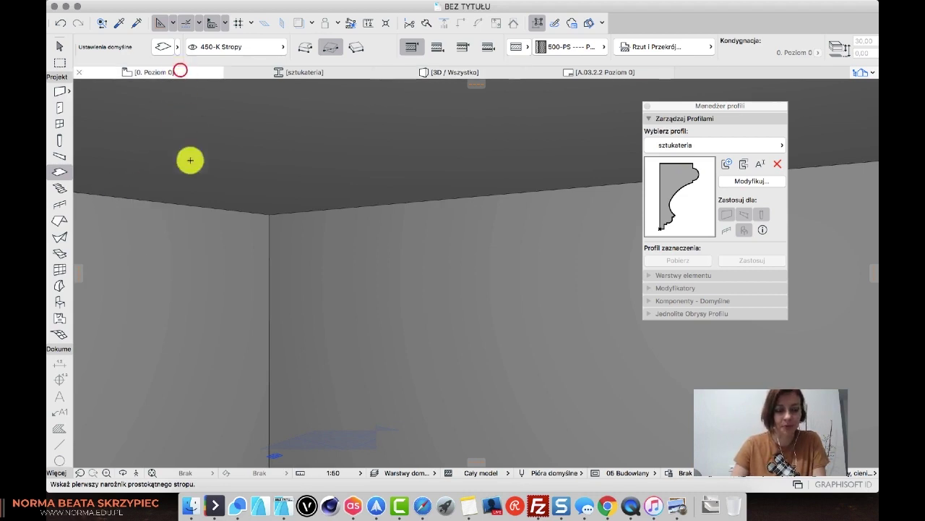
double_click(60, 91)
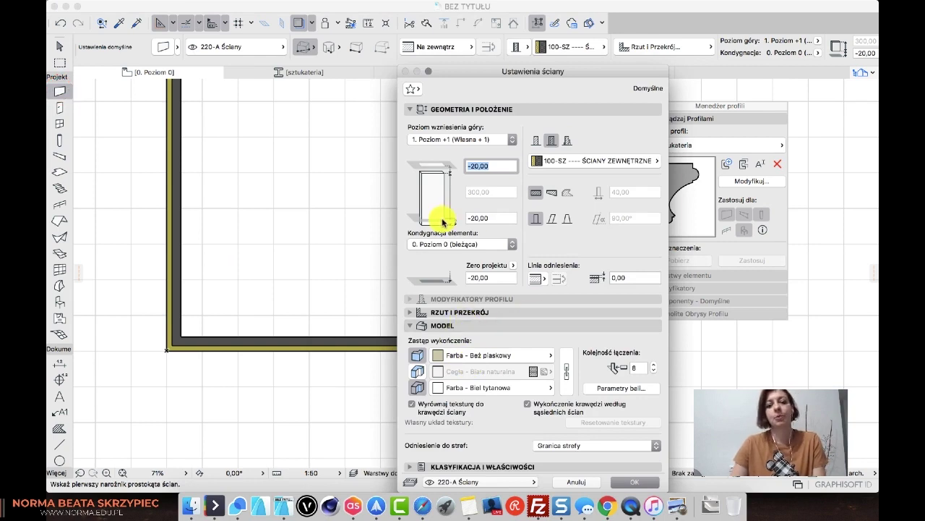
click(567, 141)
click(571, 160)
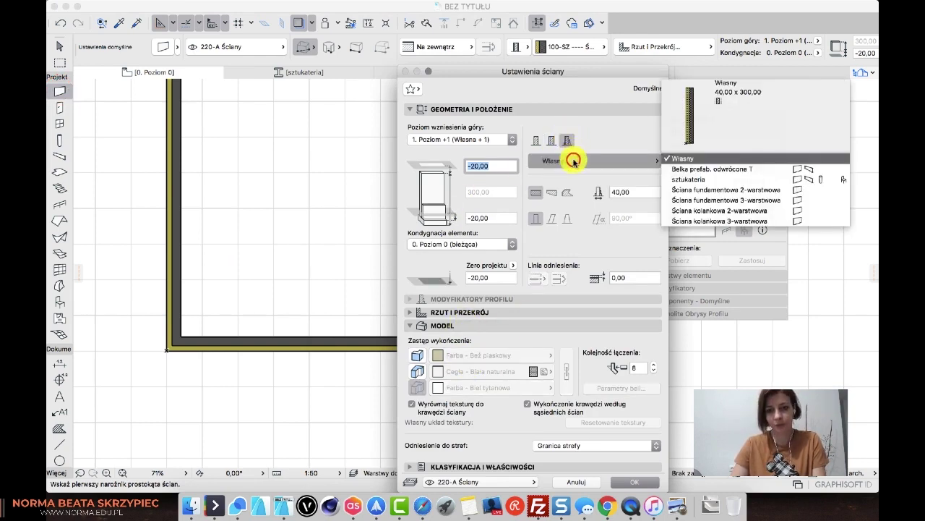
click(681, 181)
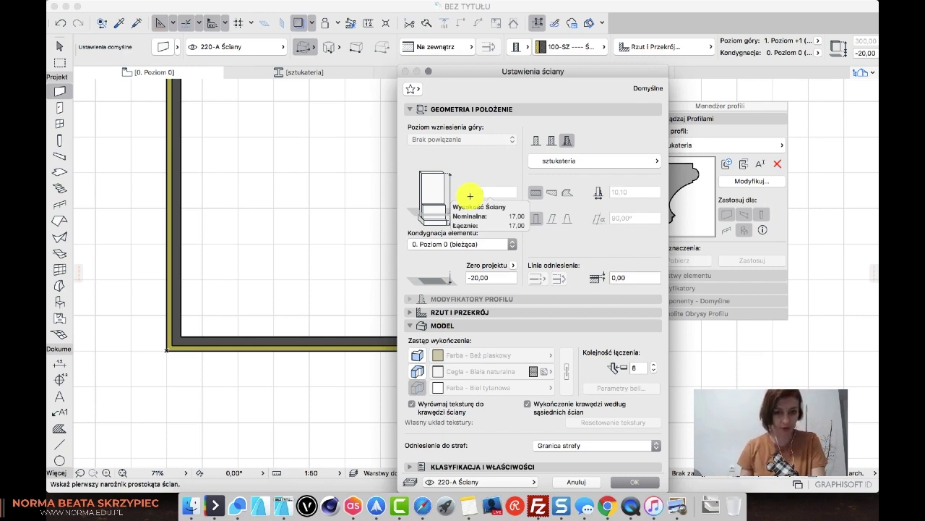
click(490, 218)
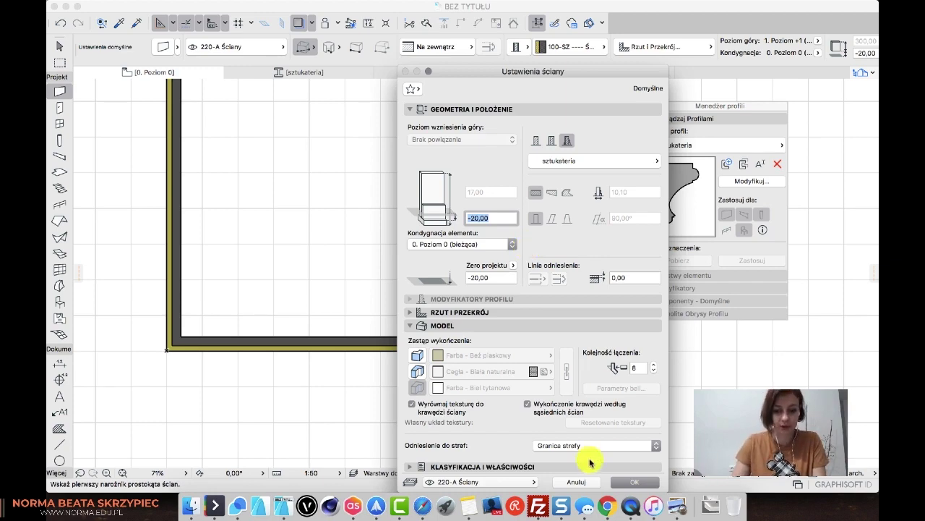
click(589, 481)
Draw a horizontal section line across the whole room through its lower part, looking towards the upper wall
scroll(394, 366, down, 5)
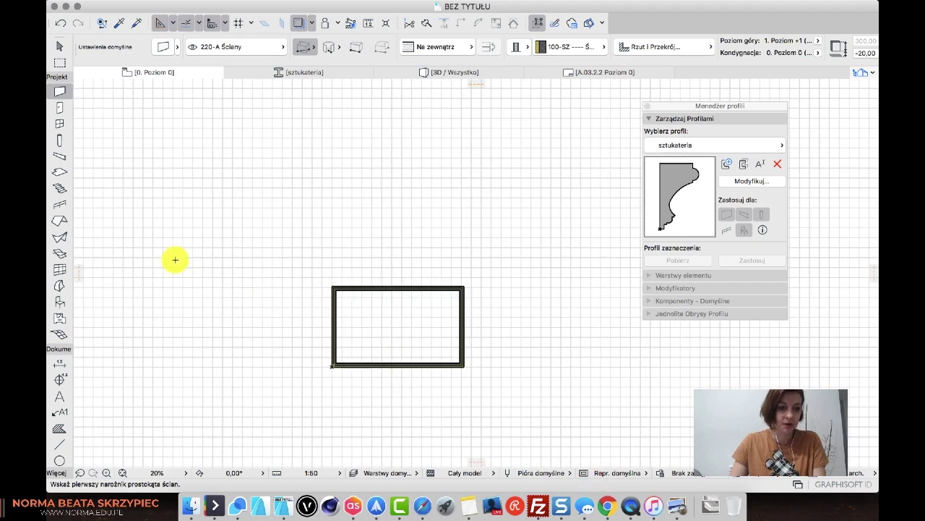
scroll(60, 427, down, 1)
scroll(60, 426, down, 3)
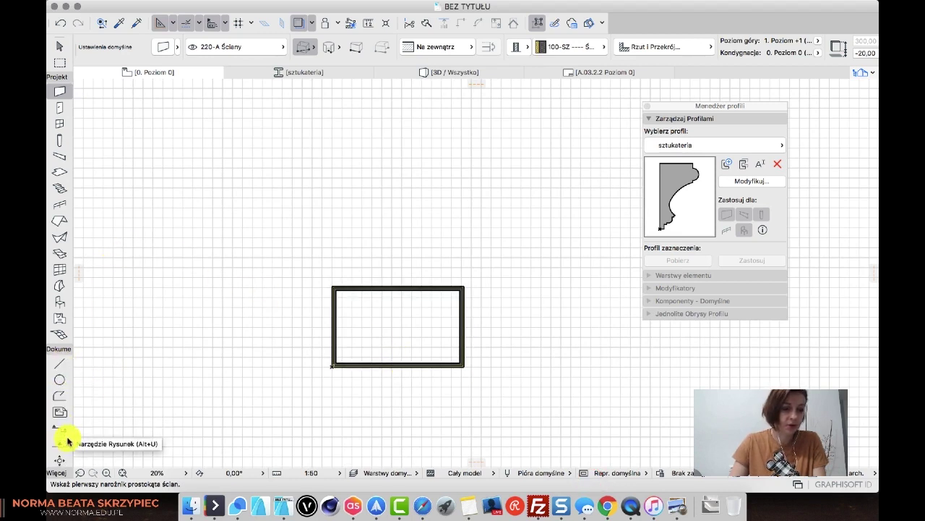
click(60, 427)
click(308, 340)
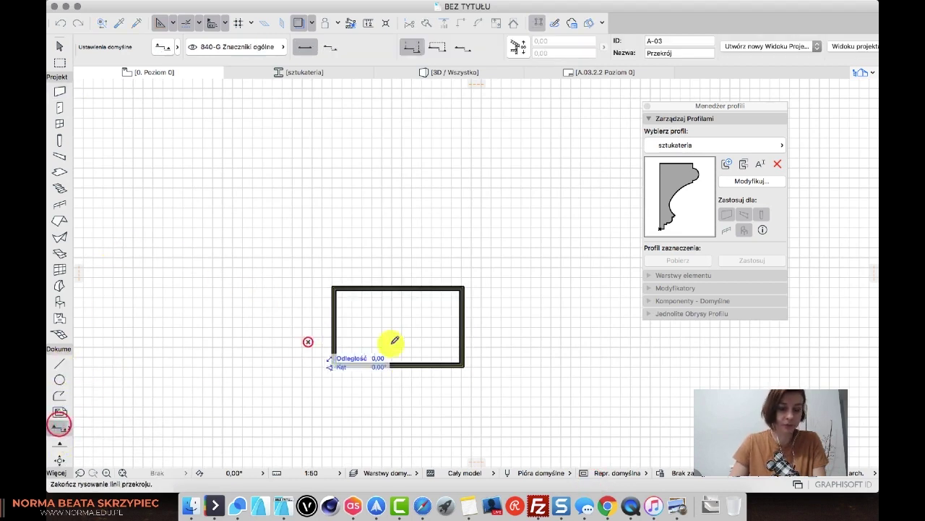
click(531, 342)
click(455, 246)
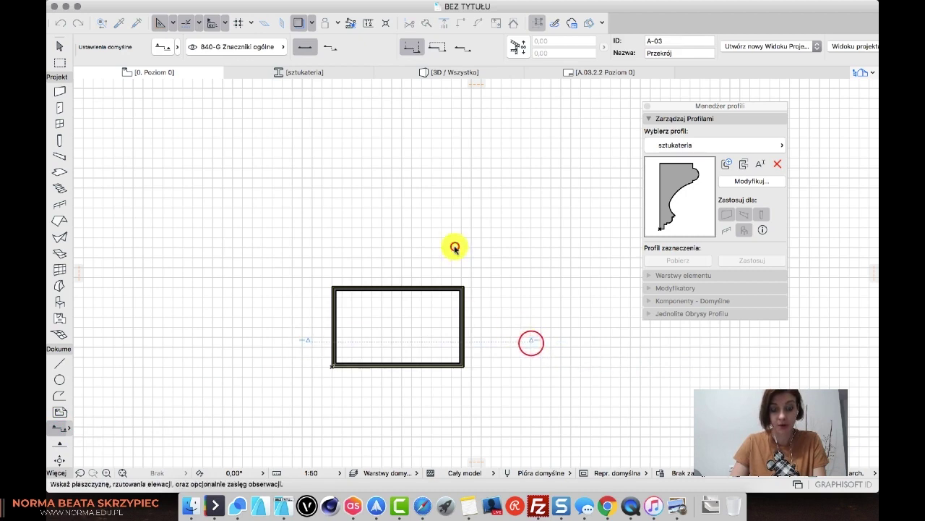
Open the A-03 Przekrój section and examine where the wall meets the ceiling slab
click(865, 73)
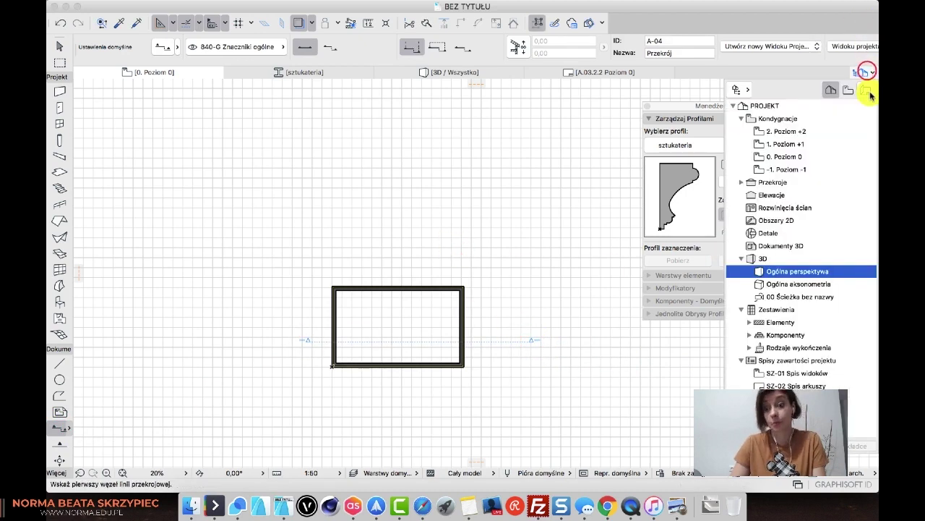
click(741, 183)
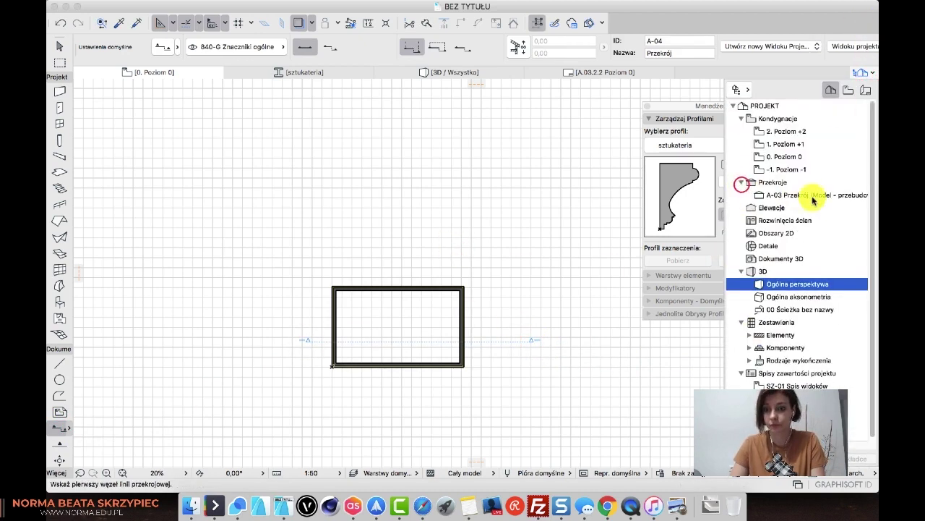
double_click(812, 196)
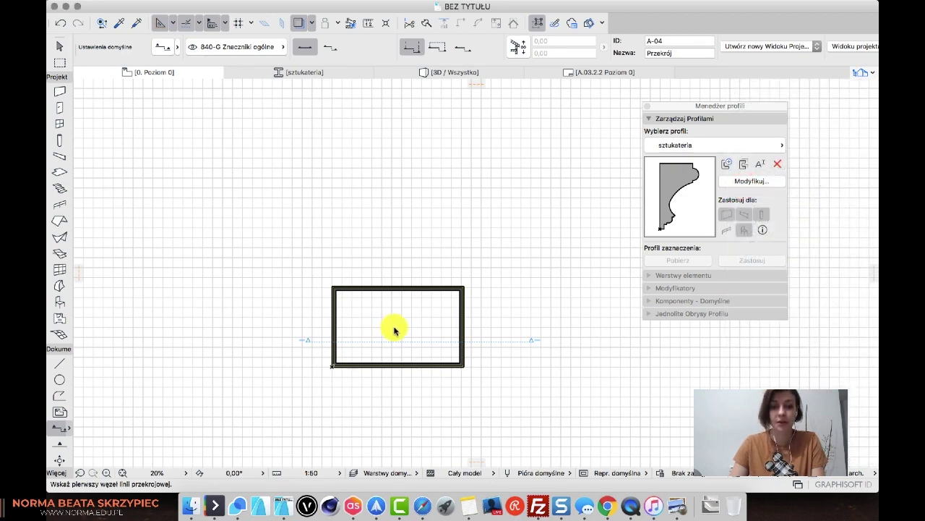
scroll(290, 289, up, 2)
scroll(293, 285, up, 4)
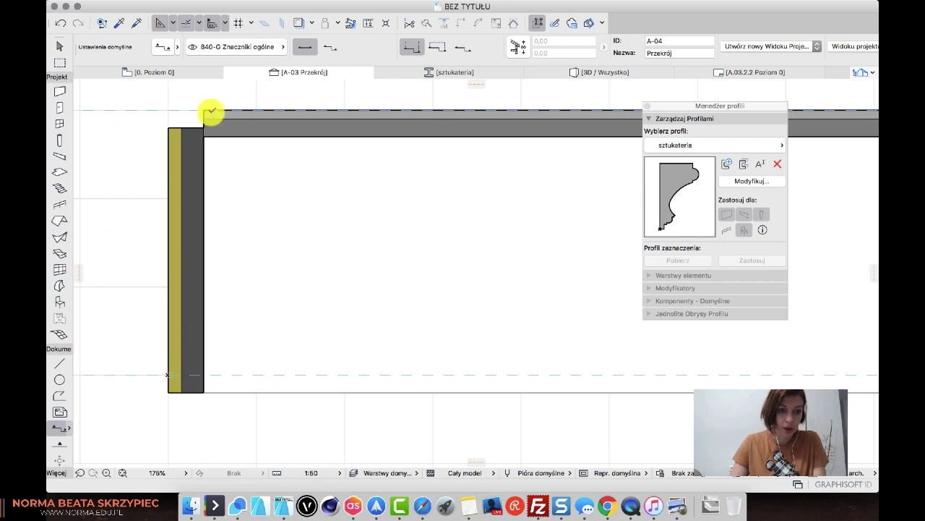
On 0. Poziom 0, create a floor slab filling the inner outline of the room's walls
click(174, 69)
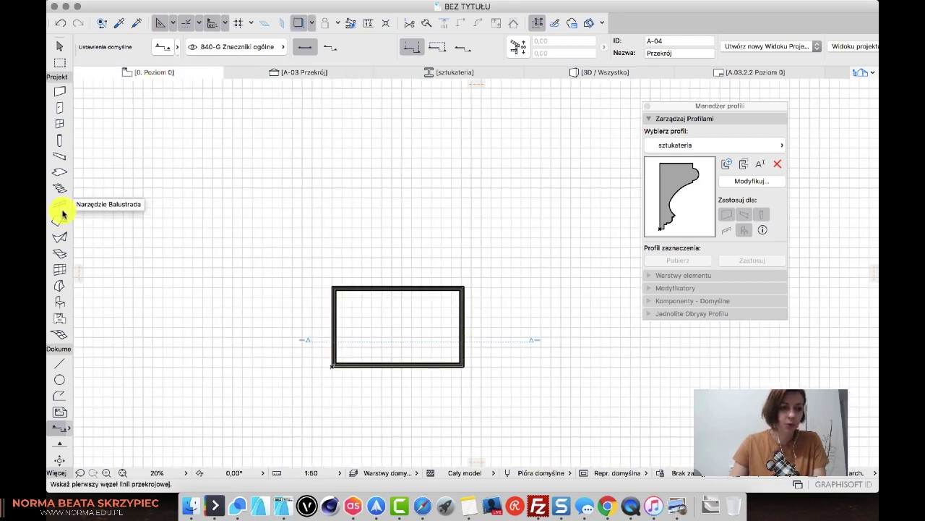
click(59, 169)
key(space)
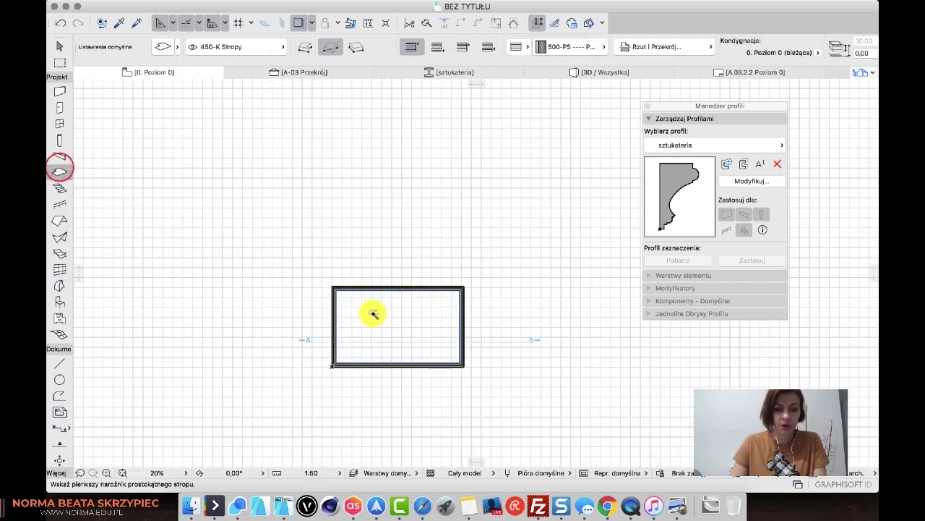
click(373, 313)
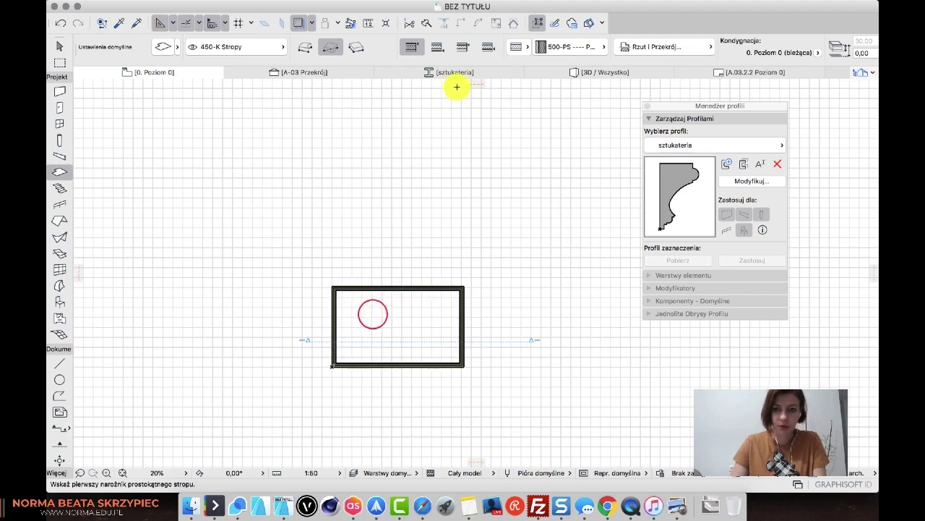
In the A-03 Przekrój section, place elevation dimensions outside the wall for the floor's top surface and the ceiling's underside
click(354, 72)
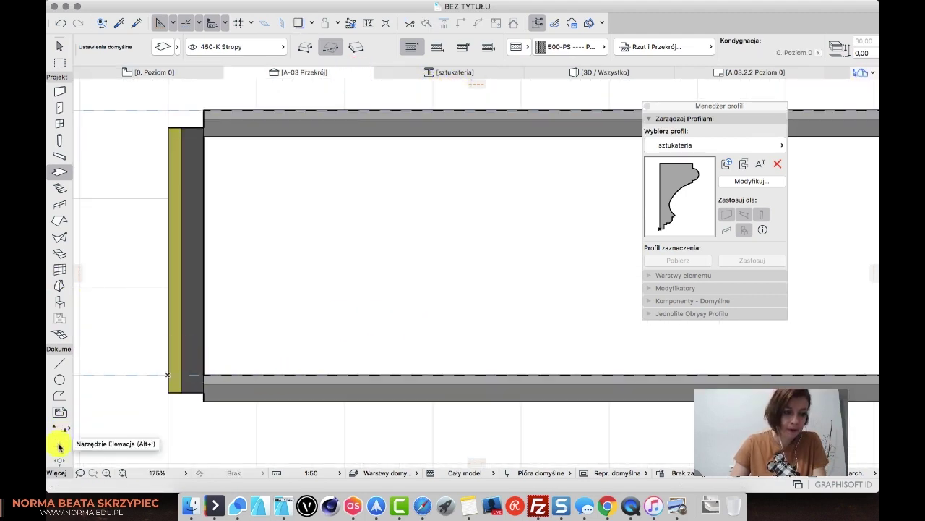
scroll(62, 405, up, 3)
scroll(60, 368, up, 2)
click(60, 363)
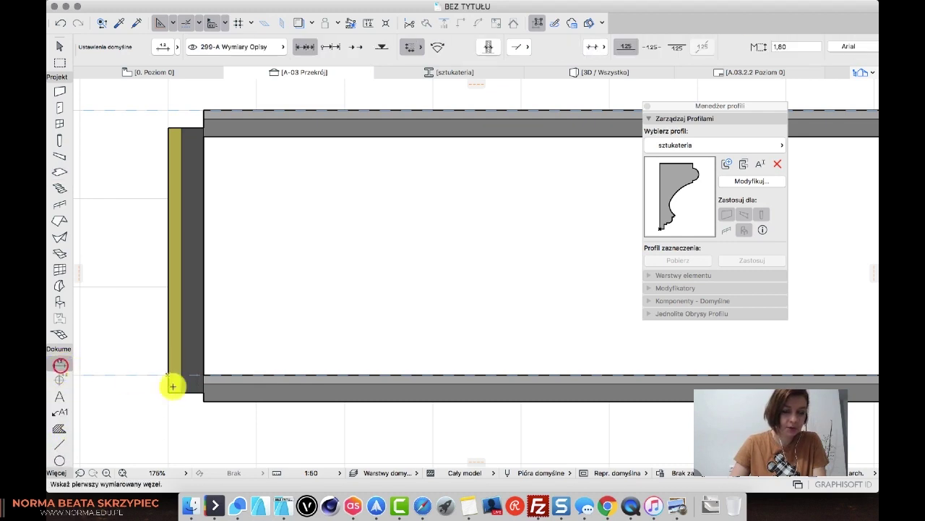
click(386, 48)
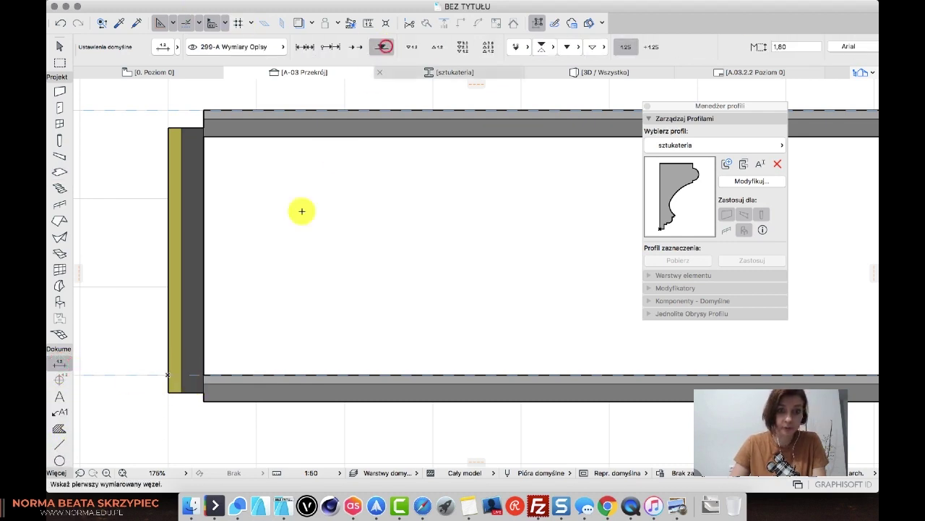
click(204, 372)
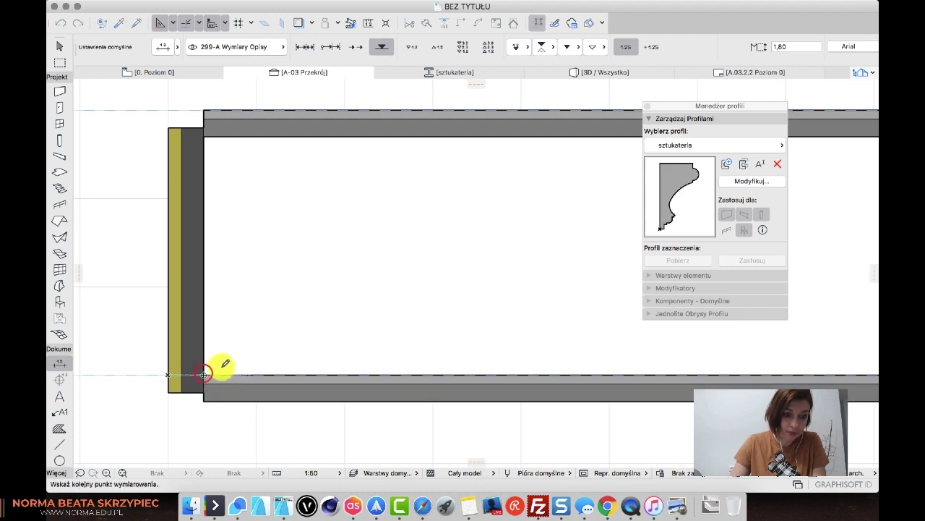
click(204, 133)
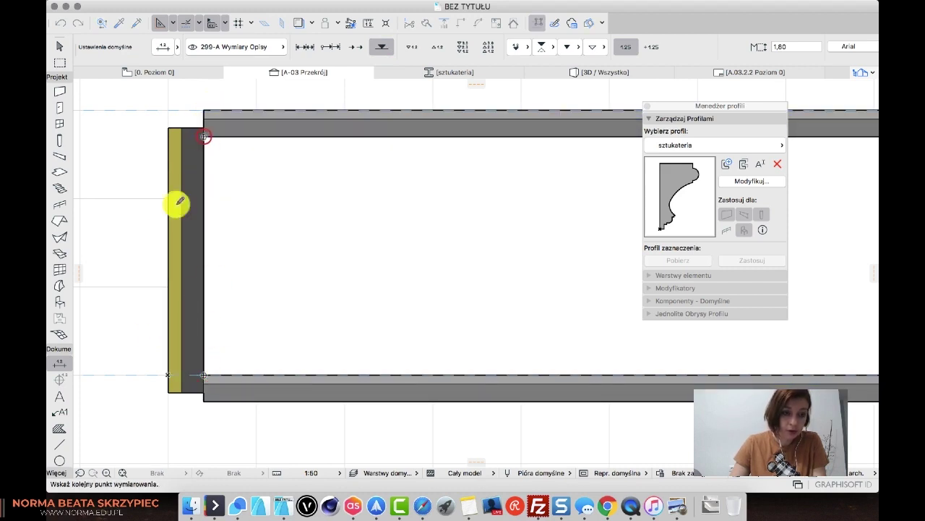
click(134, 206)
click(132, 209)
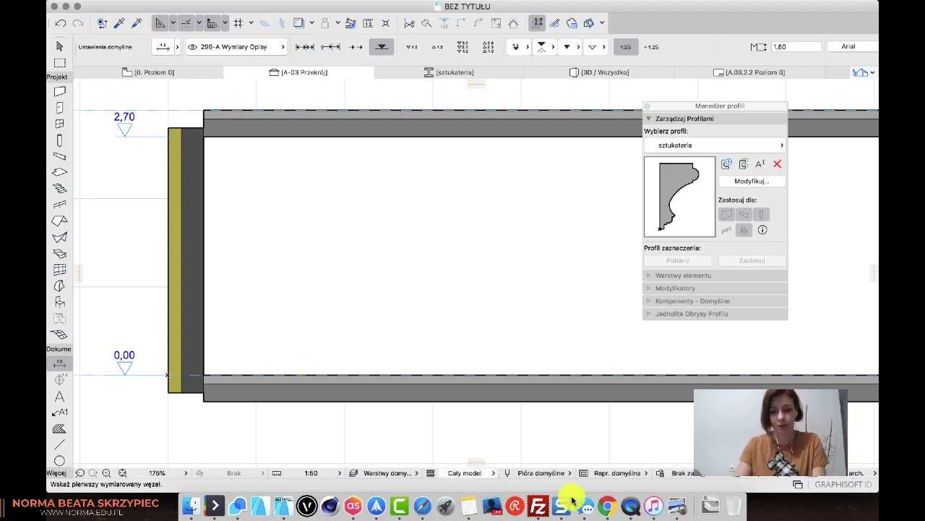
Switch to Preview to look at the cornice drawing p_04.jpg and the photo images-2.jpeg, and return to Archicad
right_click(684, 504)
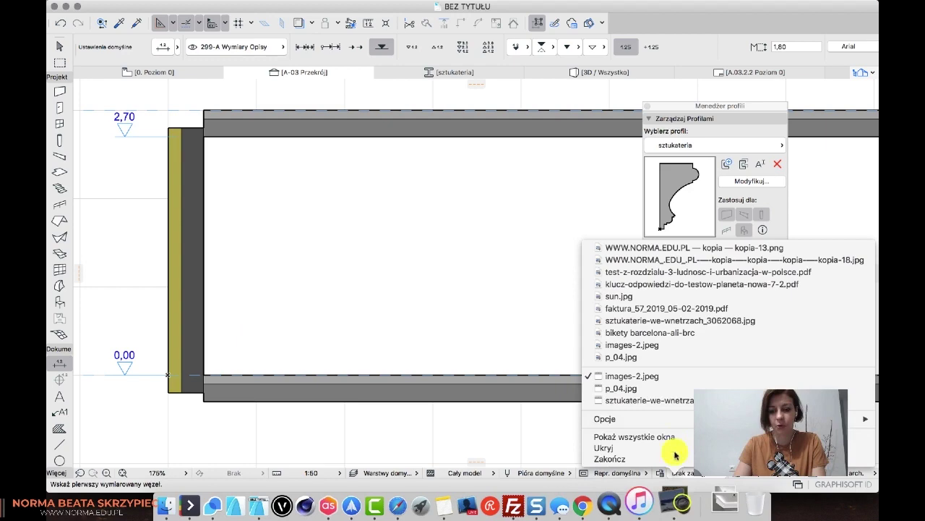
click(643, 389)
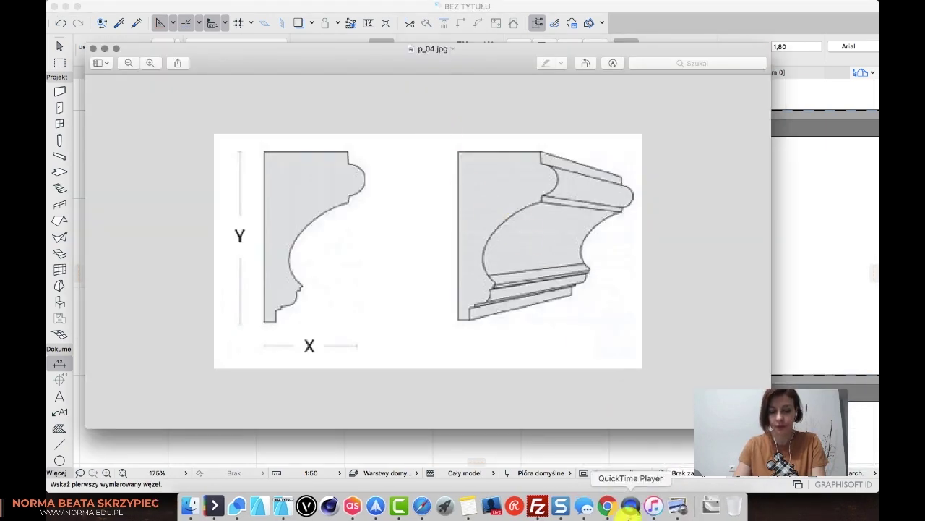
right_click(676, 506)
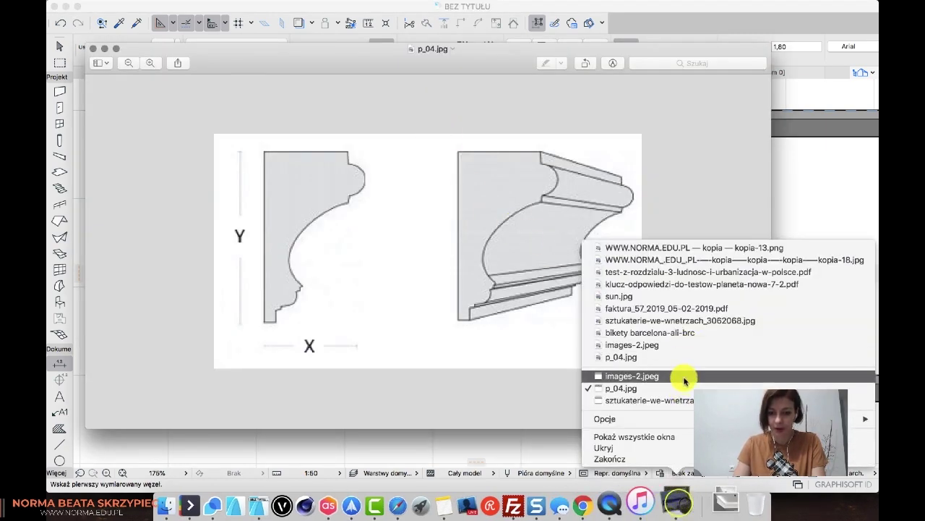
click(637, 376)
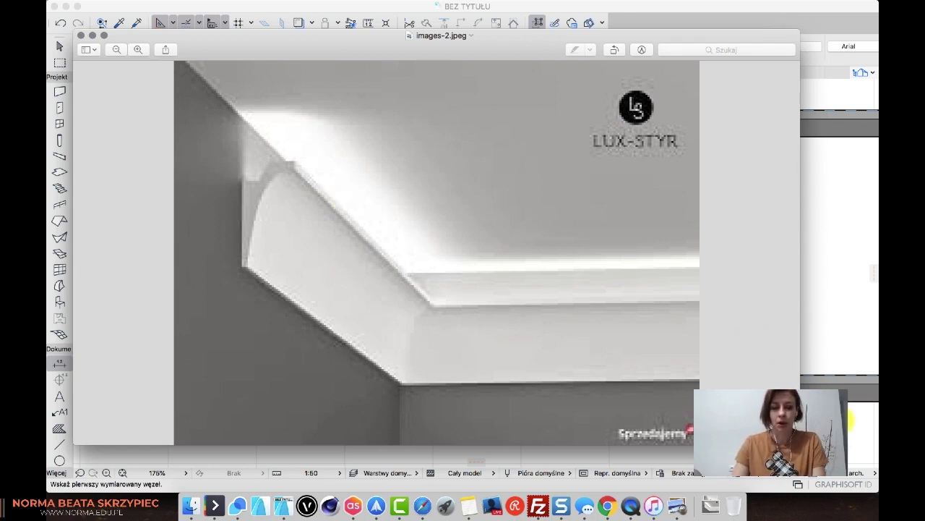
key(super+Tab)
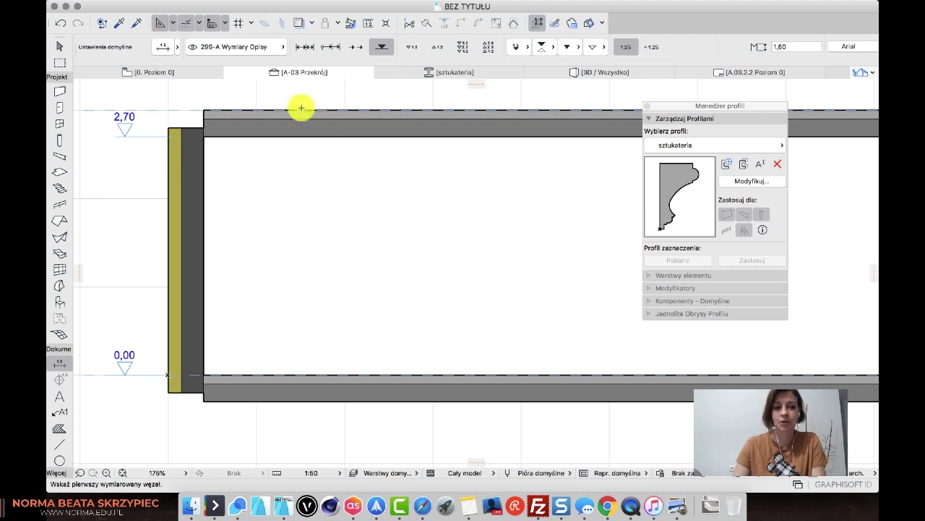
On 0. Poziom 0, set the default wall to the complex profile sztukateria with a base height of 245 cm
click(184, 73)
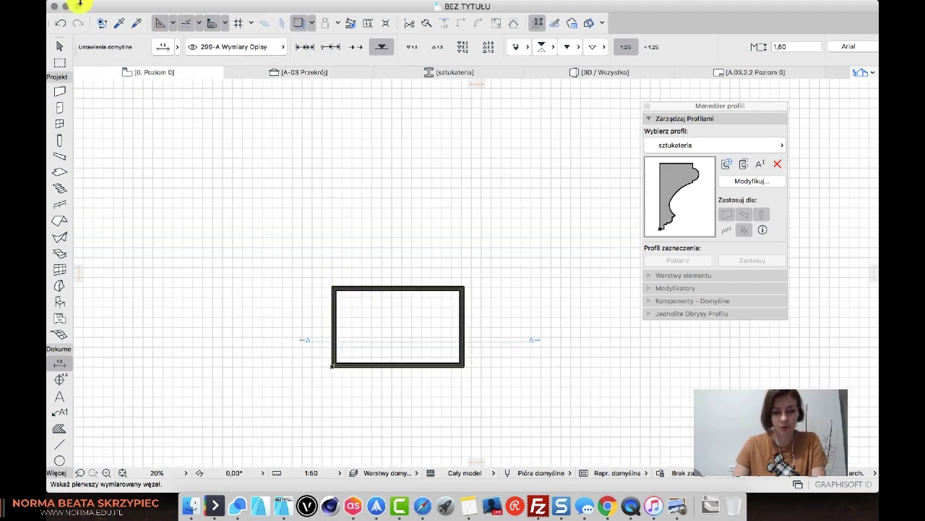
click(59, 91)
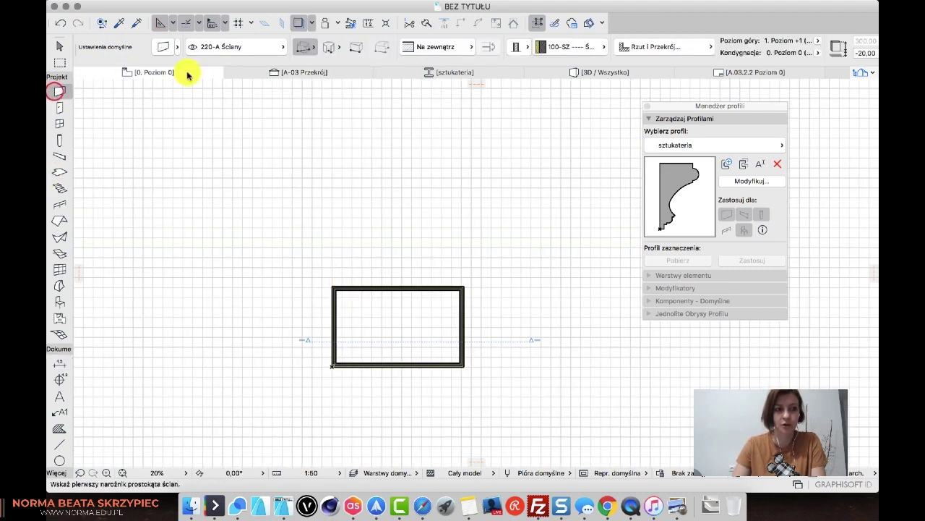
click(161, 47)
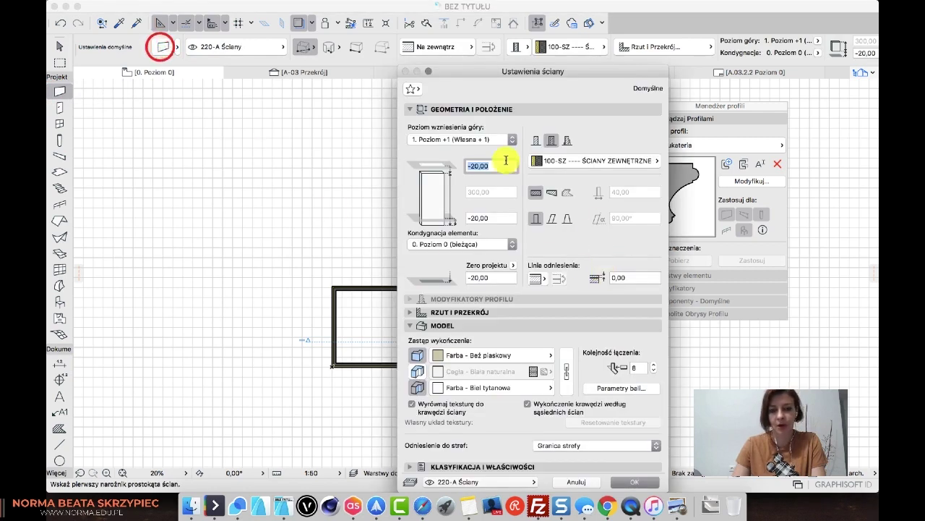
click(566, 140)
click(600, 161)
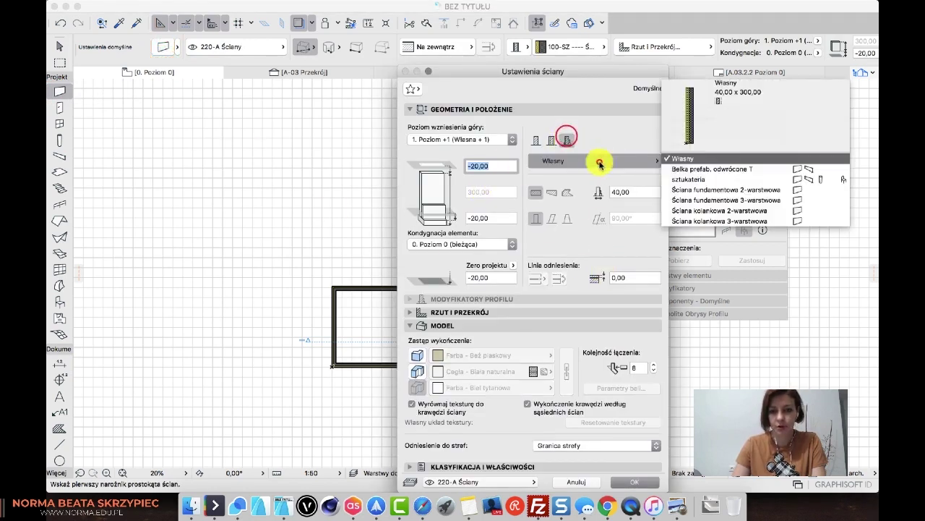
click(724, 181)
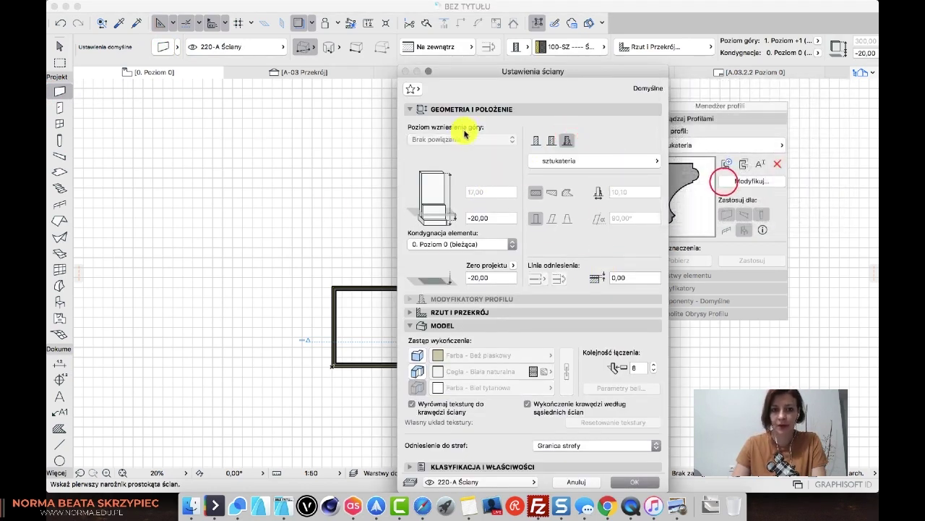
click(494, 215)
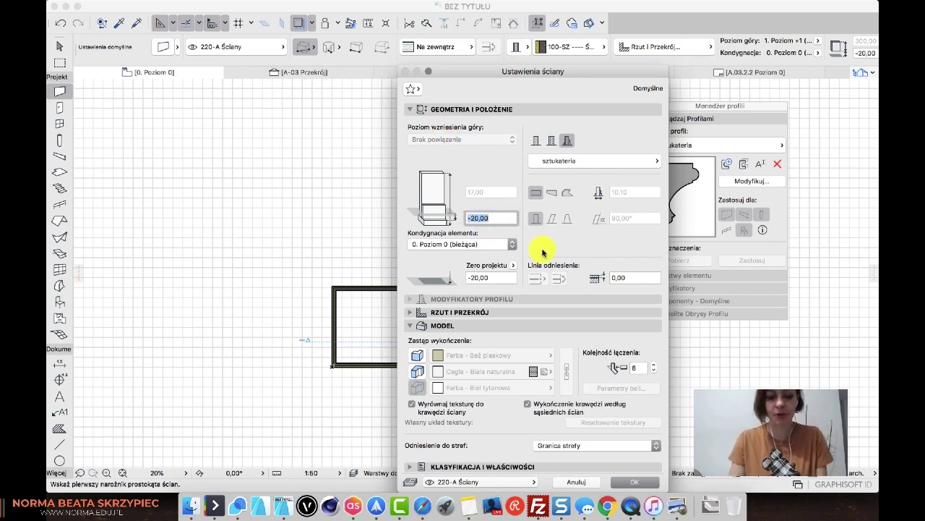
text(245)
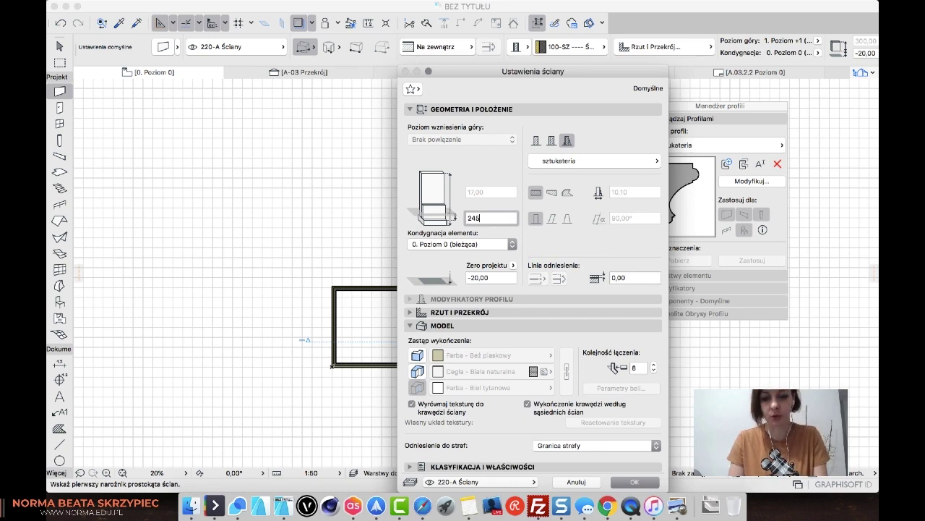
key(Tab)
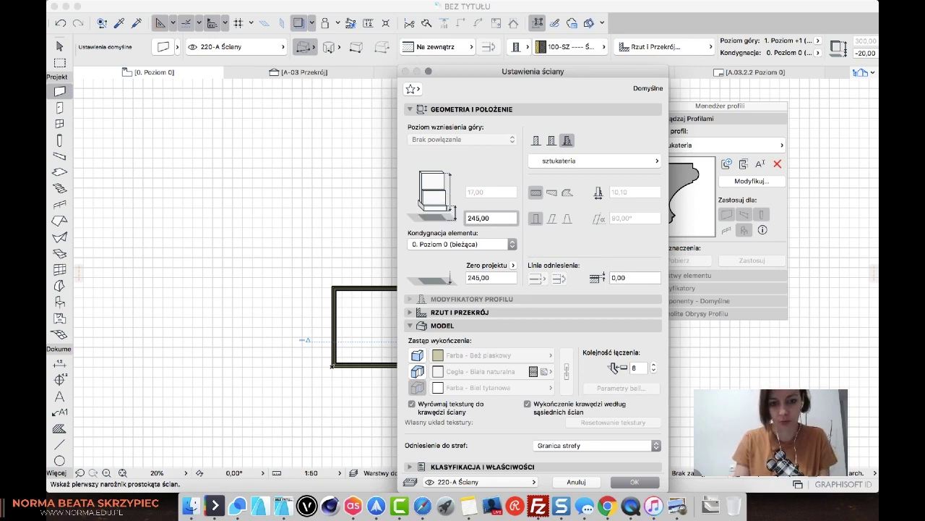
key(Return)
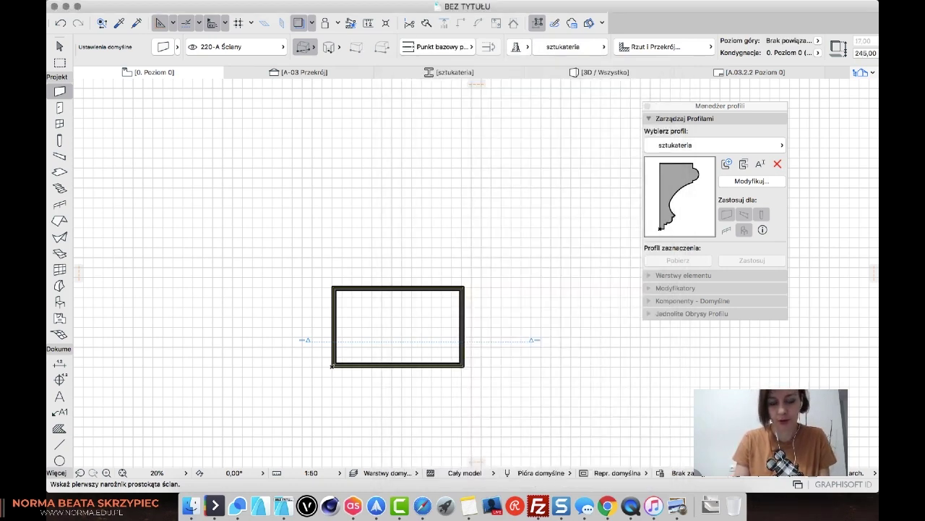
Draw chained cornice walls from the room's lower-left inner corner to the upper-left one and partway along the upper wall, then check them in section A-03
scroll(354, 347, up, 10)
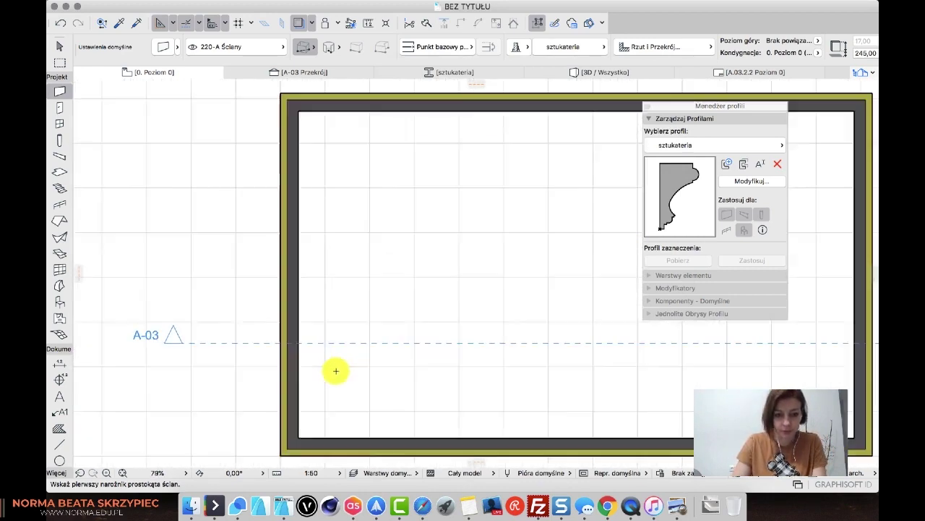
scroll(308, 384, down, 5)
scroll(300, 247, up, 5)
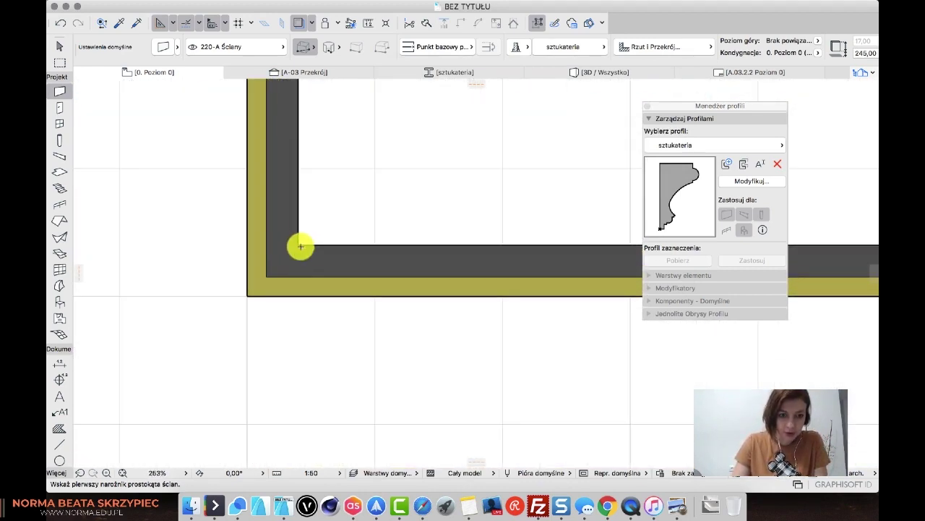
click(297, 242)
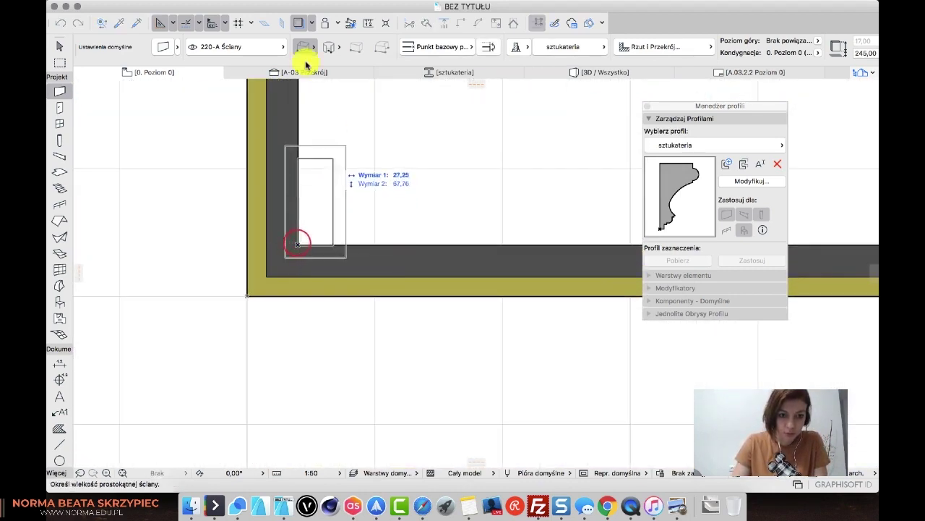
click(305, 49)
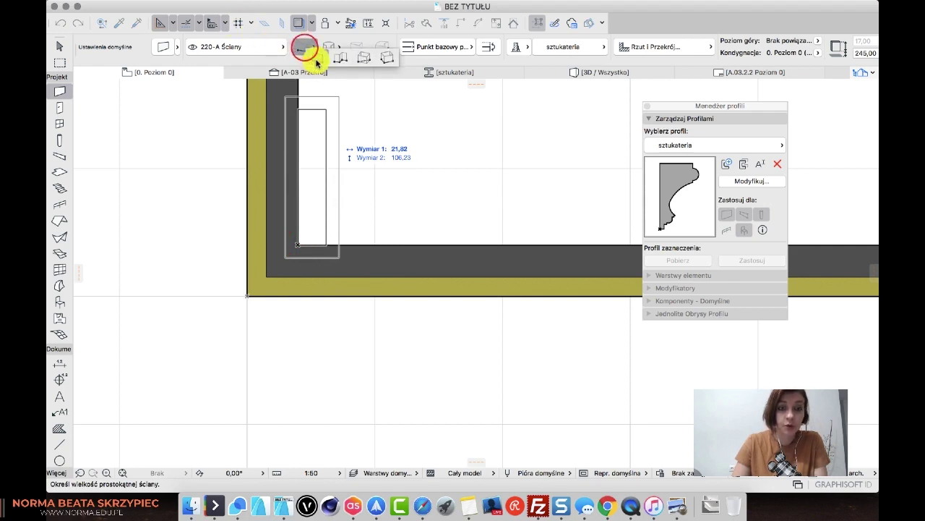
click(316, 61)
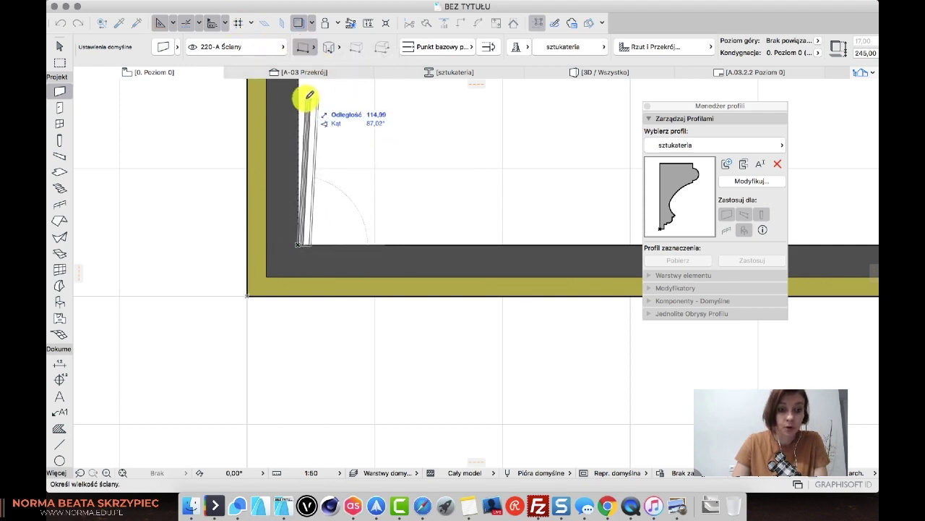
scroll(306, 95, up, 5)
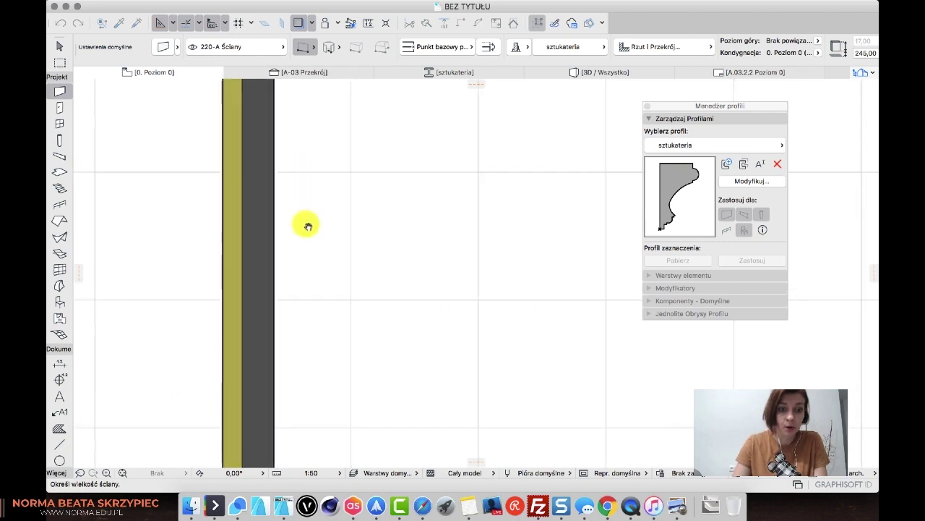
scroll(296, 238, up, 5)
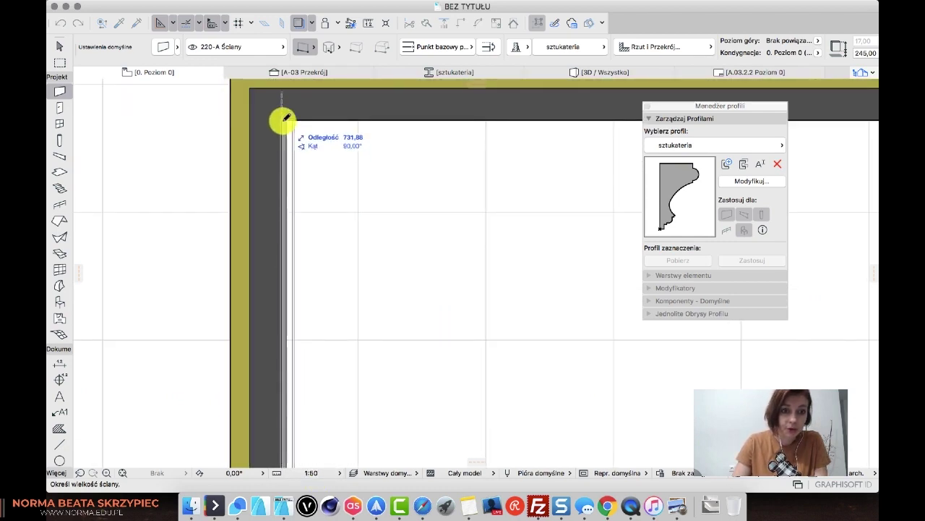
click(307, 46)
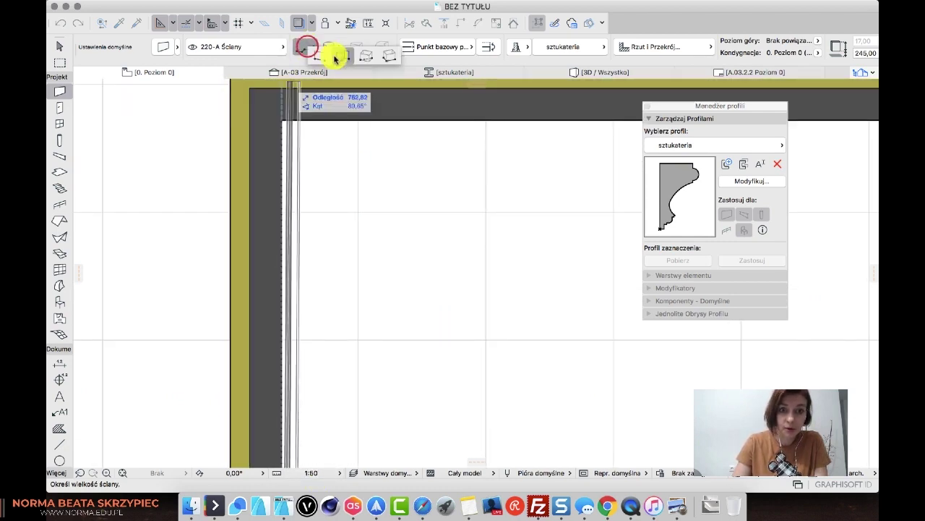
click(285, 114)
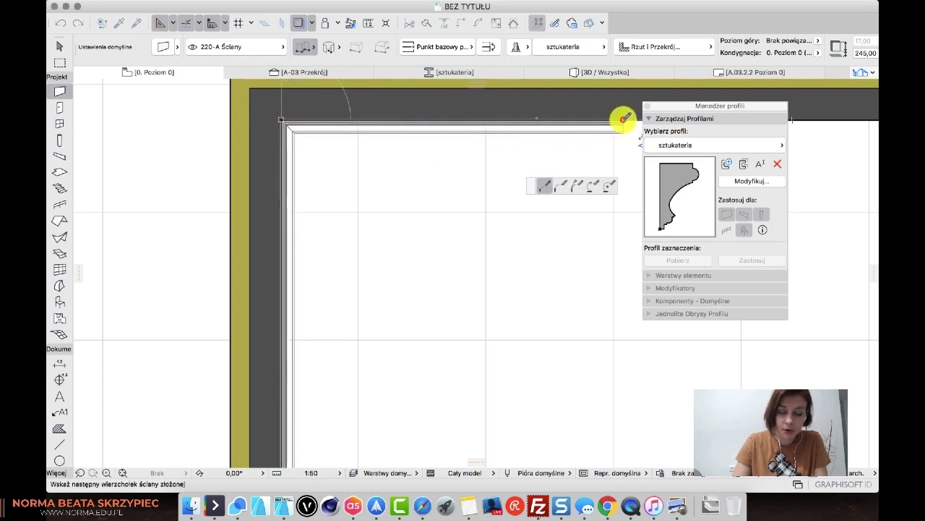
double_click(622, 119)
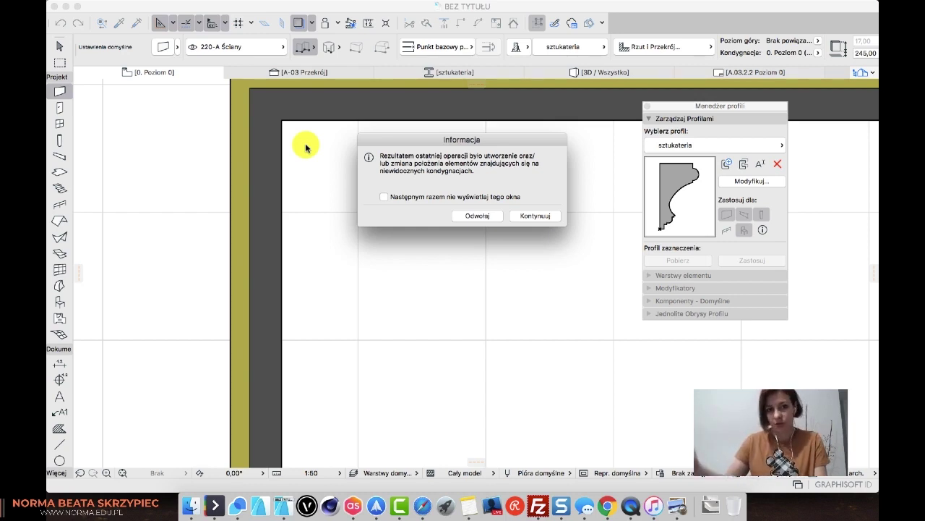
click(551, 215)
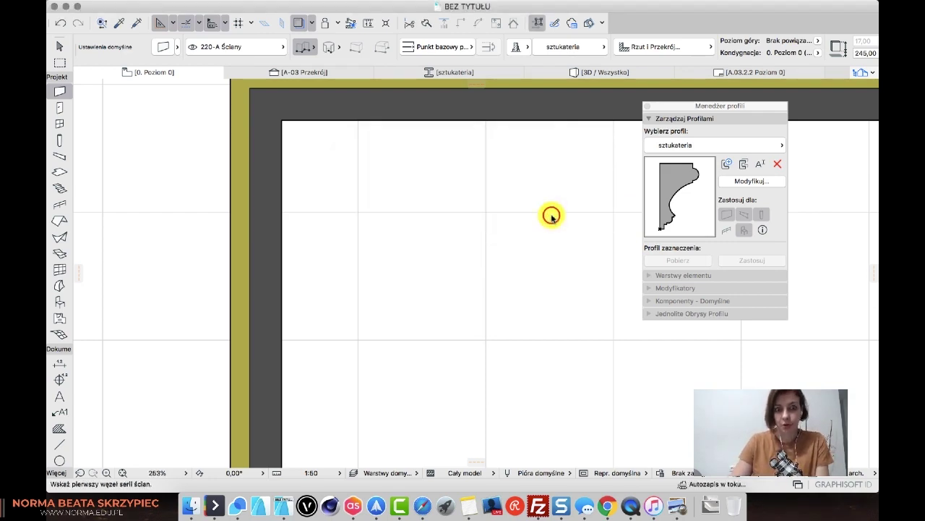
click(292, 72)
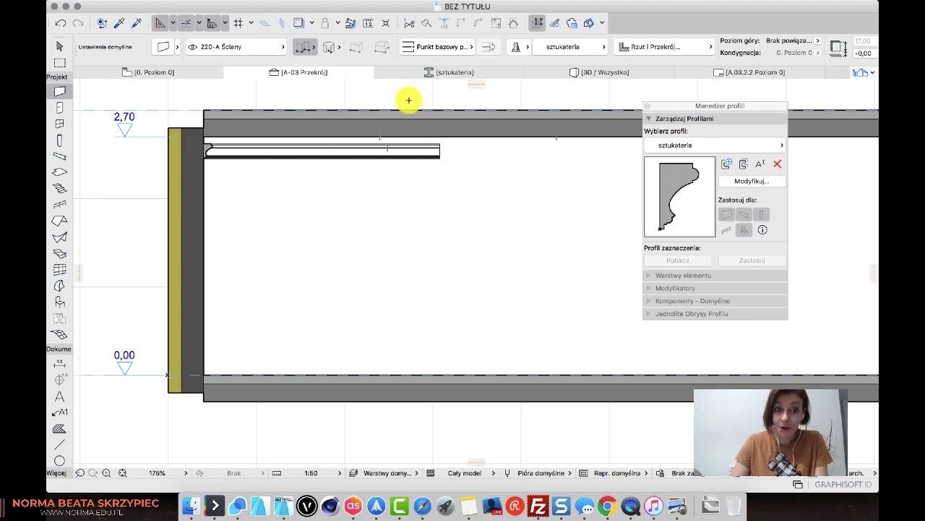
In the 3D view, set both cornice walls' Pokaż na kondygnacjach option to Tylko na własnej, and check the 0. Poziom 0 plan
click(619, 73)
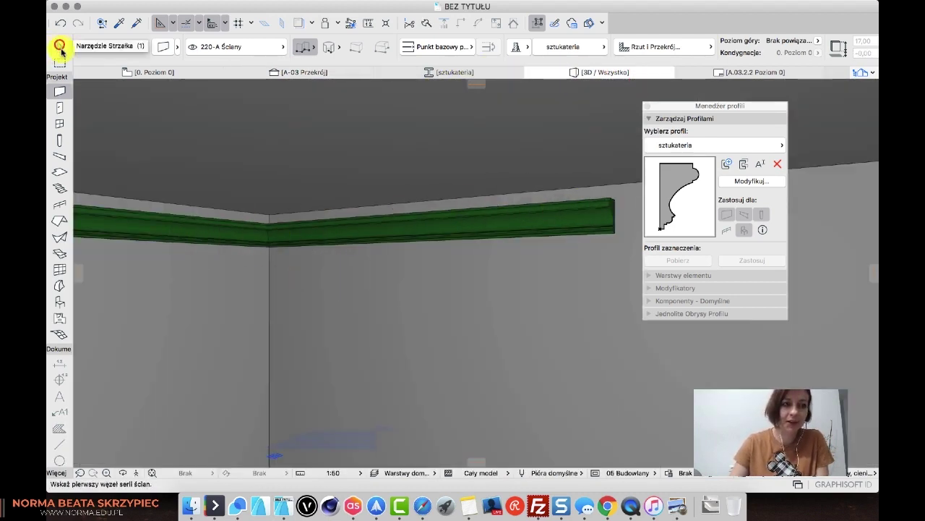
click(59, 46)
click(196, 233)
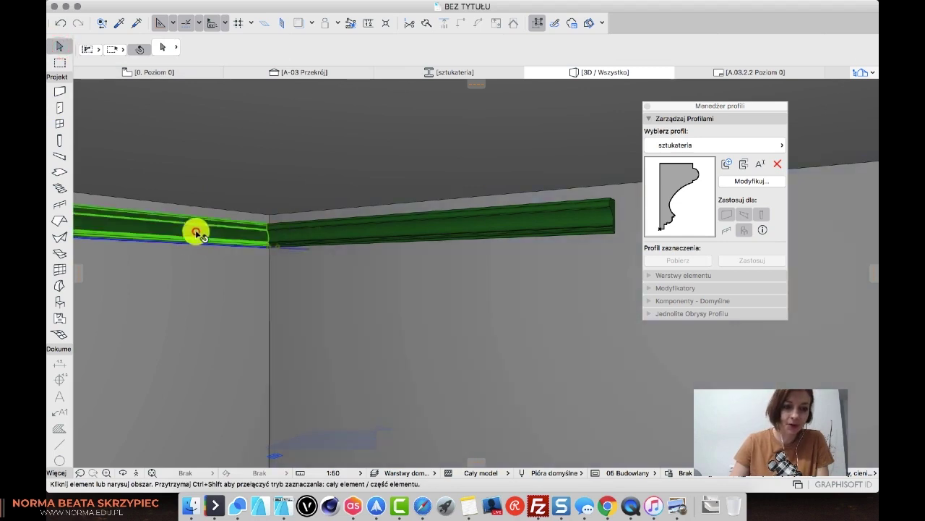
shift+click(435, 223)
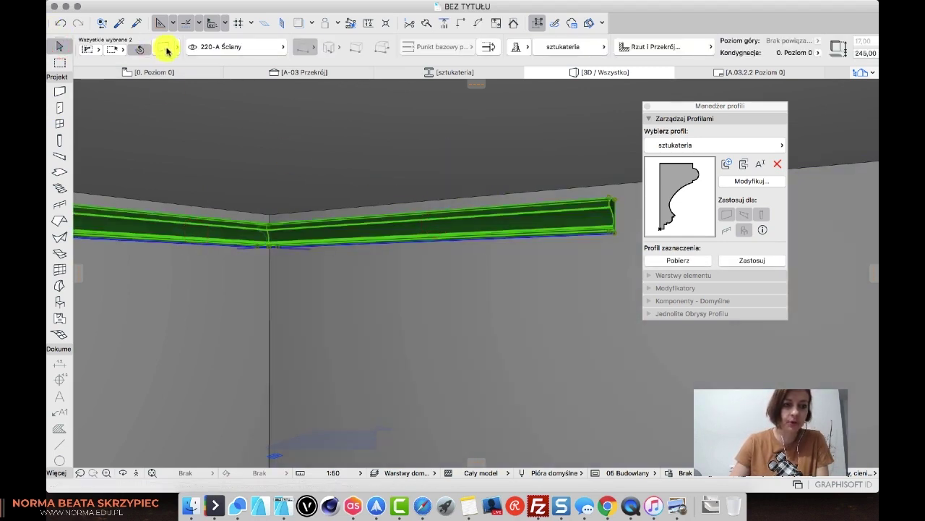
click(163, 48)
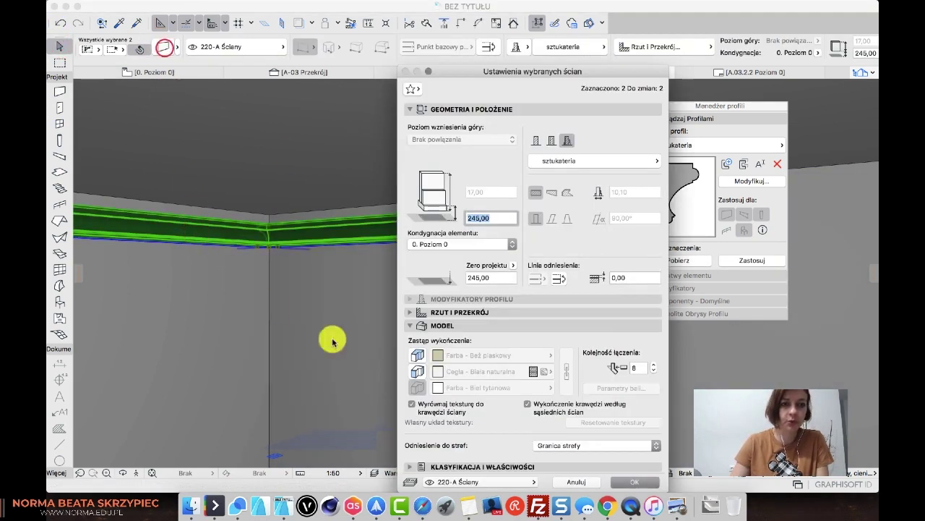
click(410, 312)
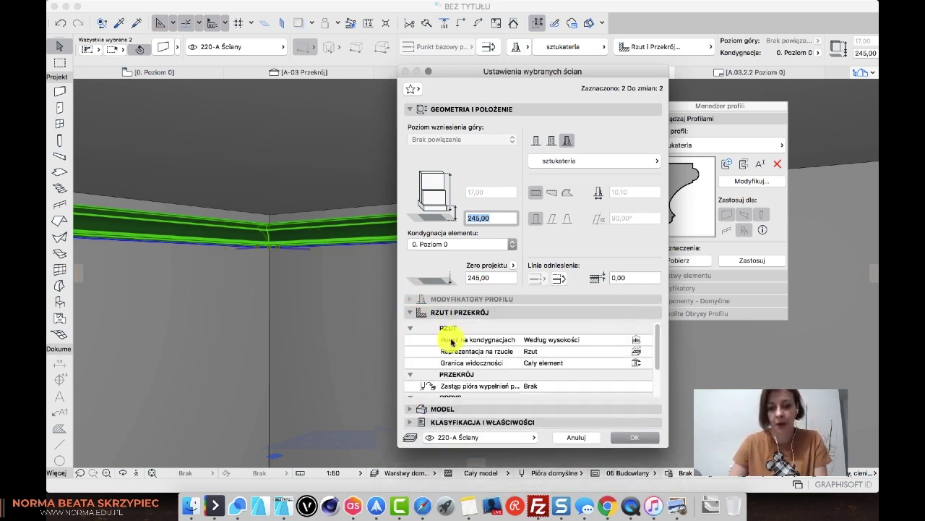
click(436, 340)
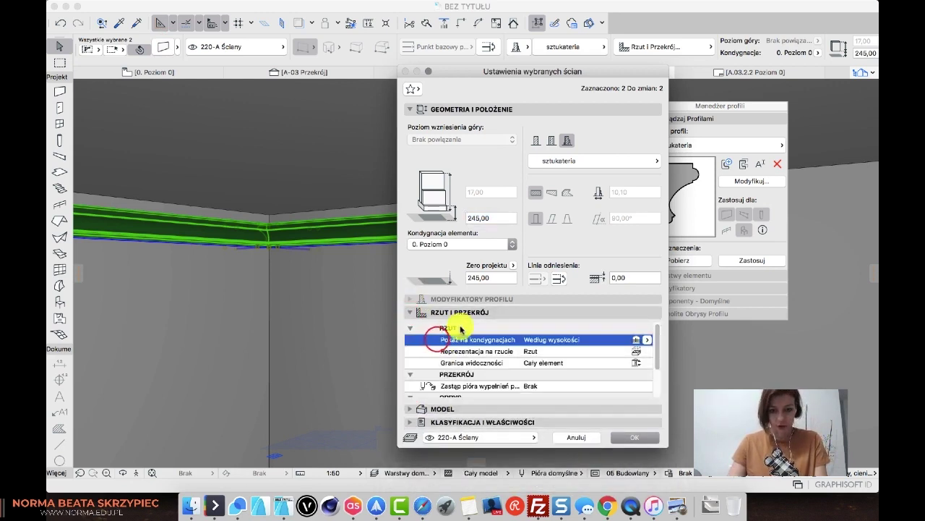
click(648, 339)
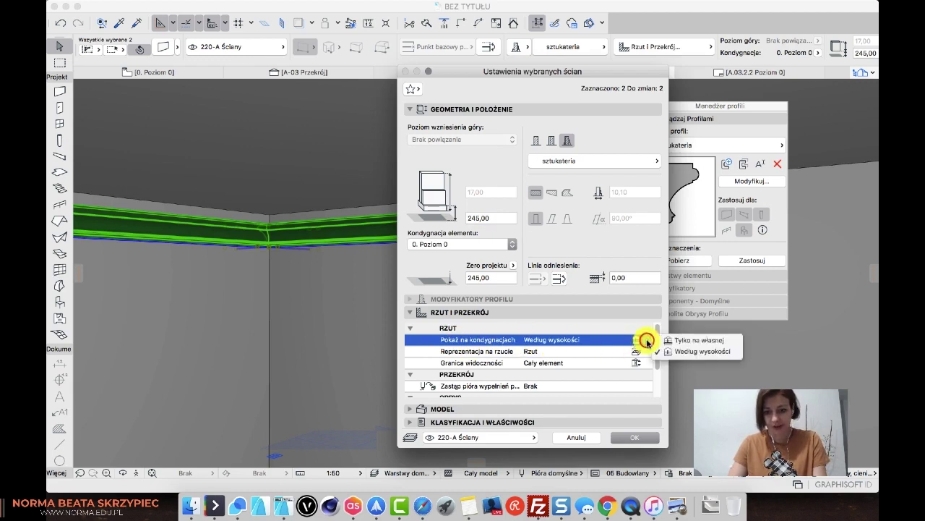
click(676, 341)
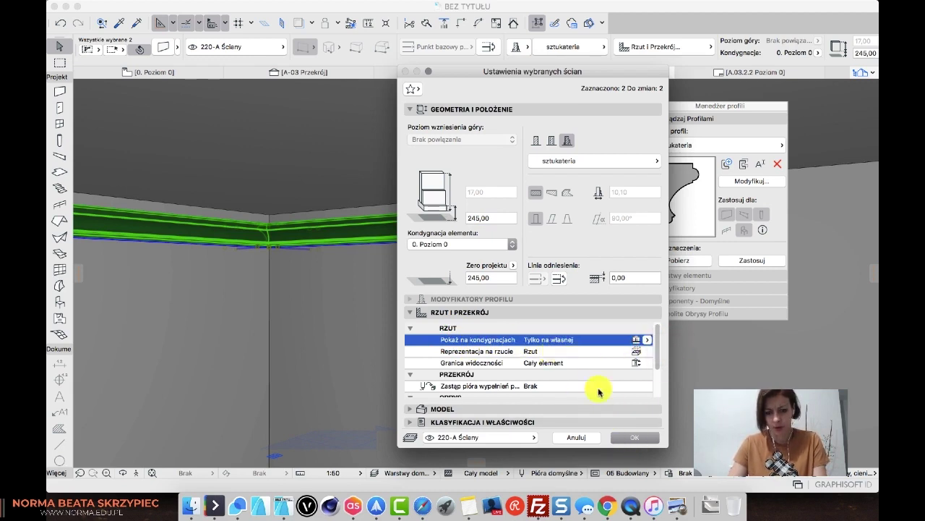
click(637, 439)
click(140, 71)
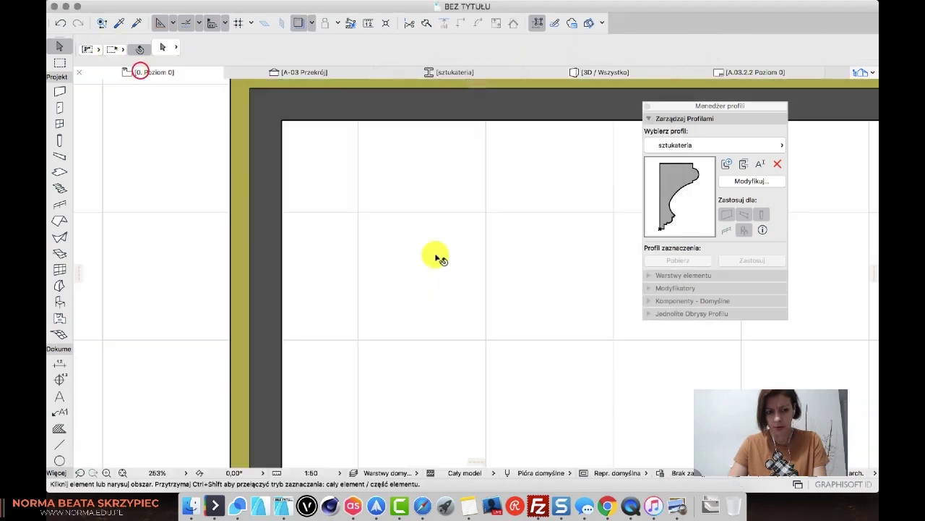
Set the two selected cornice walls' Reprezentacja na rzucie to Rzut i Pozawidokowe in 3D, and return to the 0. Poziom 0 plan
click(608, 73)
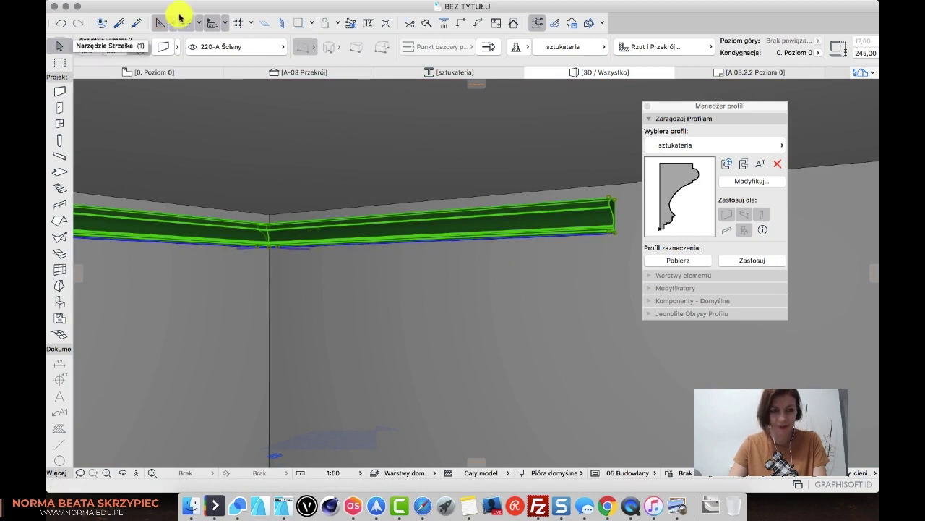
click(160, 48)
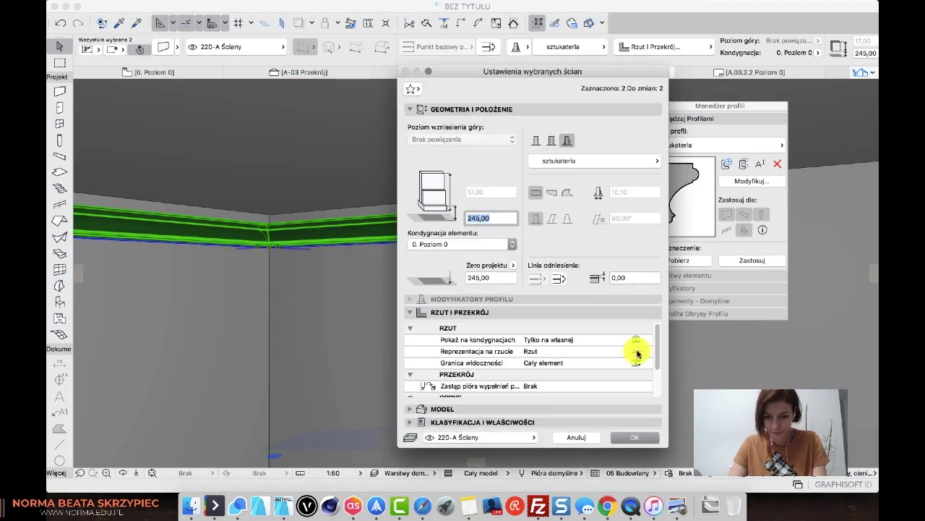
click(637, 351)
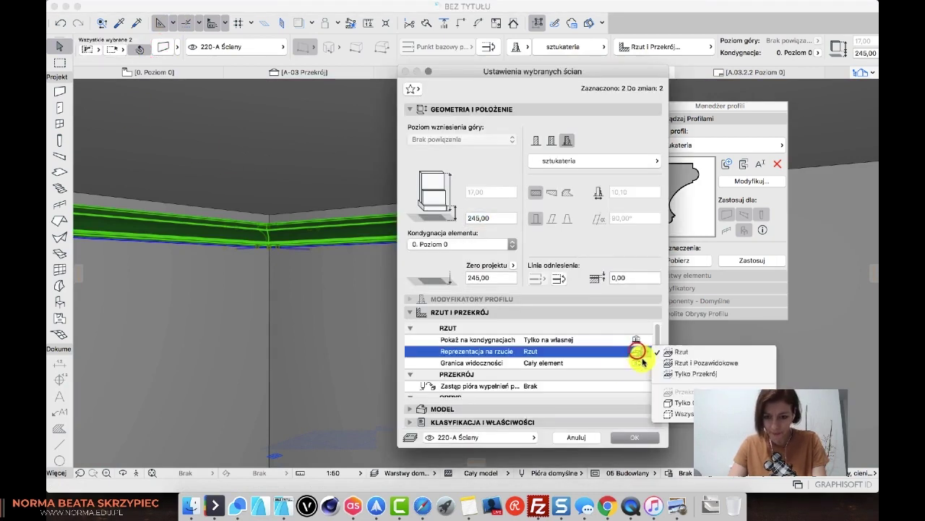
click(719, 365)
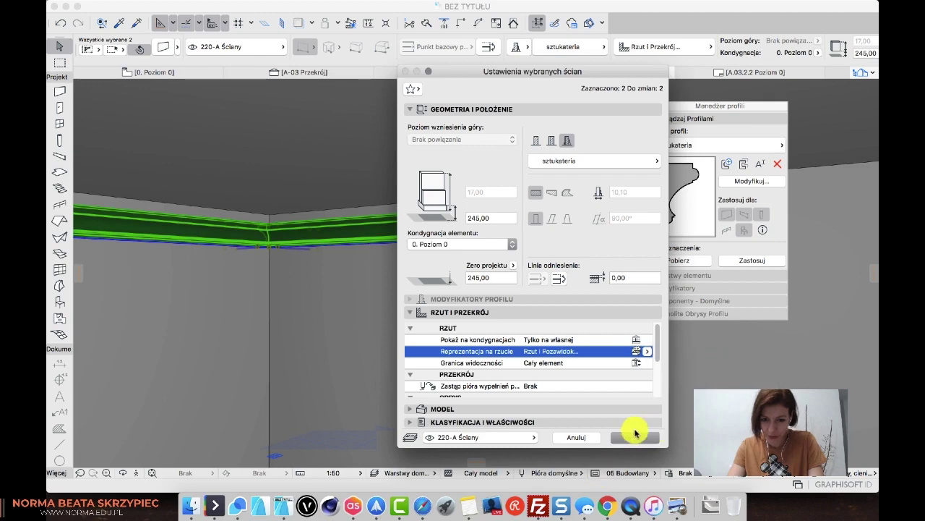
click(633, 437)
click(173, 71)
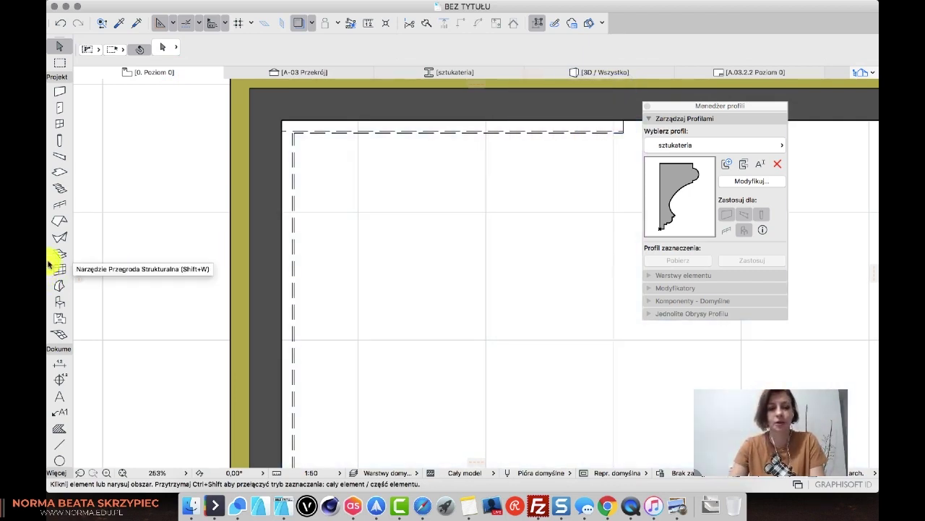
Select both cornice walls on the 0. Poziom 0 plan and view them in 3D
click(437, 131)
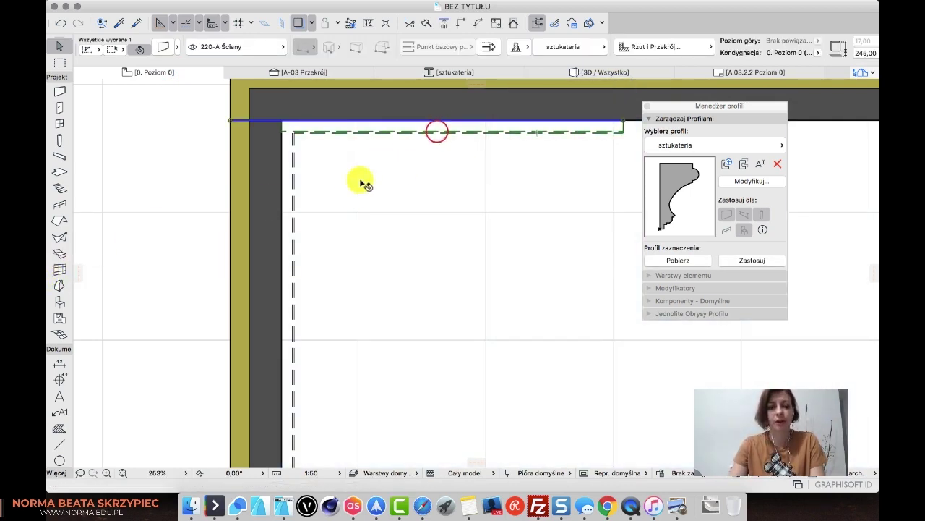
click(293, 226)
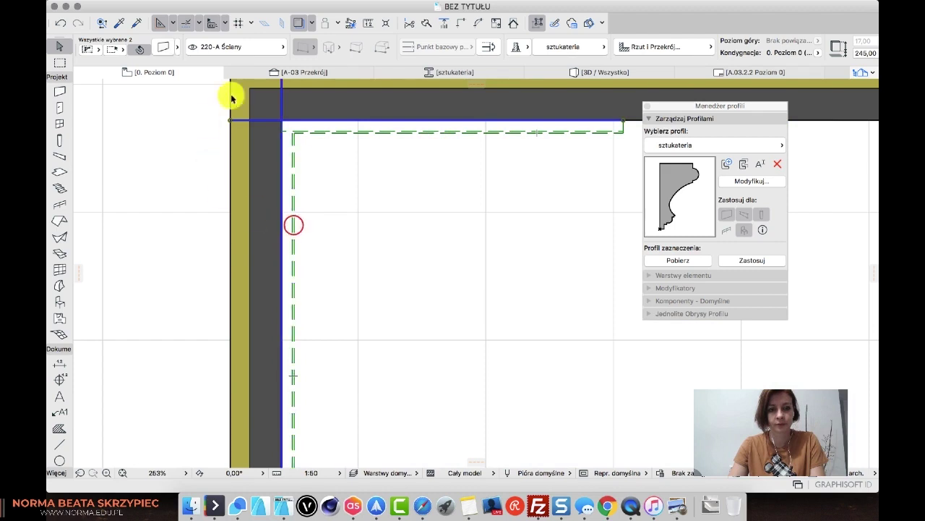
click(585, 72)
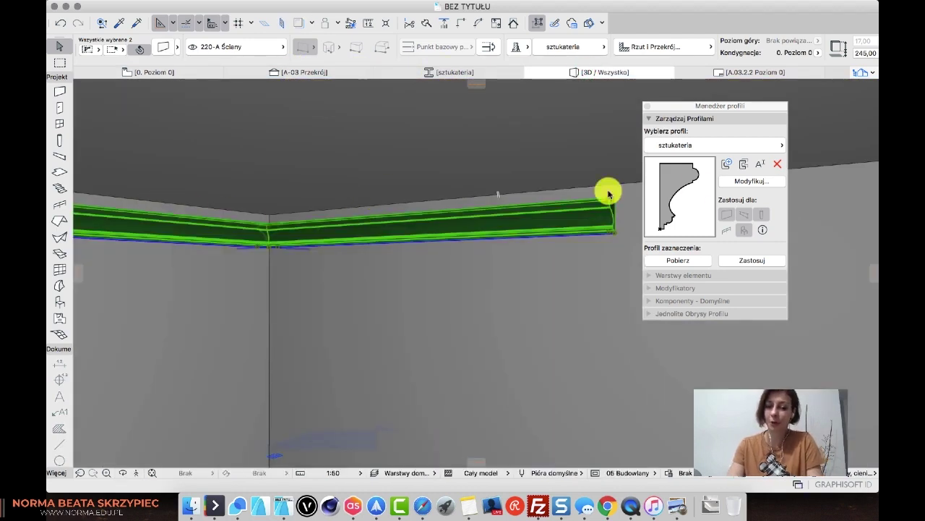
Open the sztukateria profile for editing and set its fill's building material to Gładź gipsowa
click(752, 182)
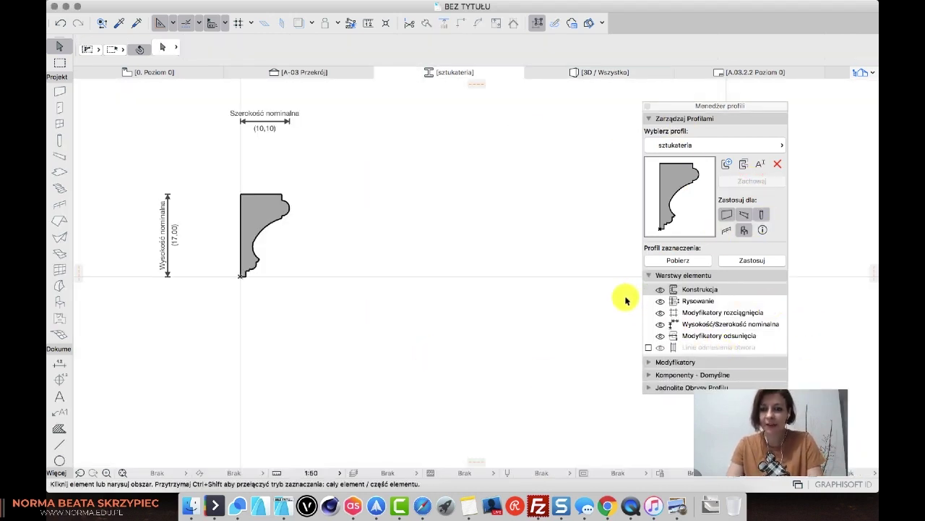
click(255, 211)
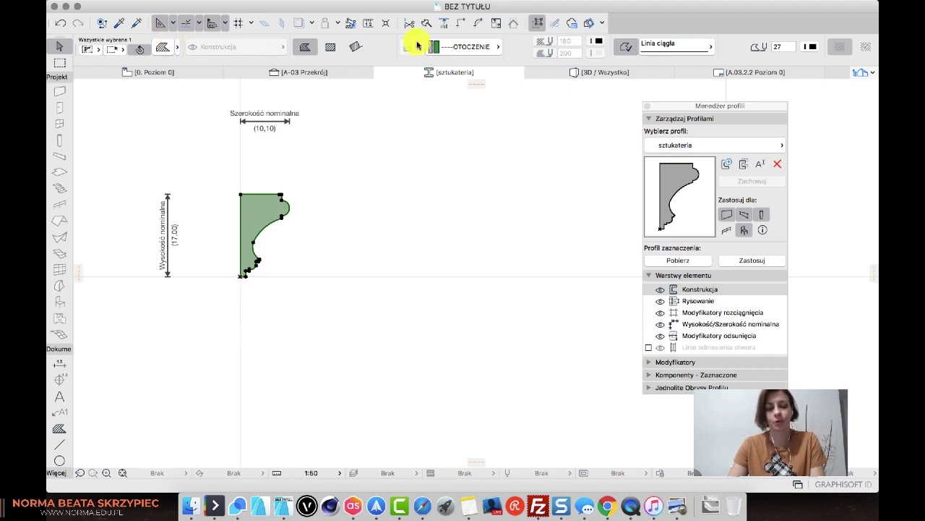
click(471, 47)
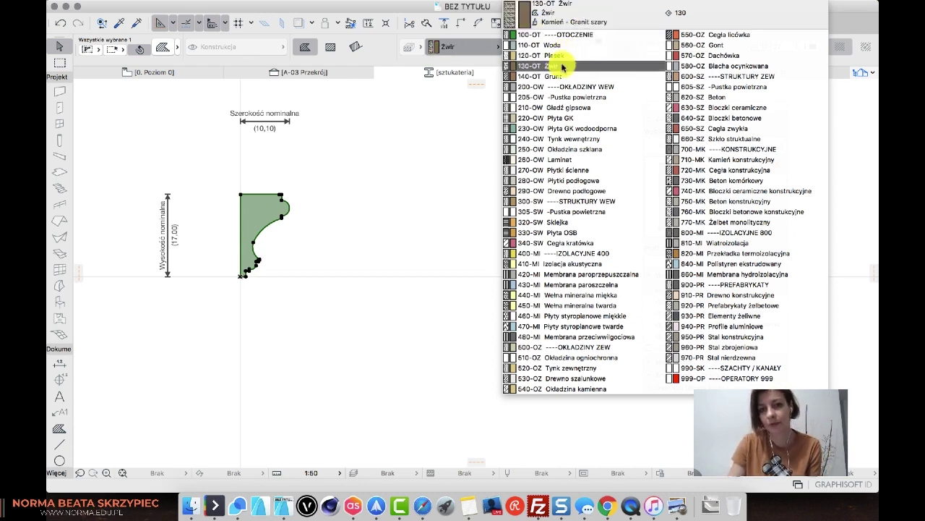
click(577, 109)
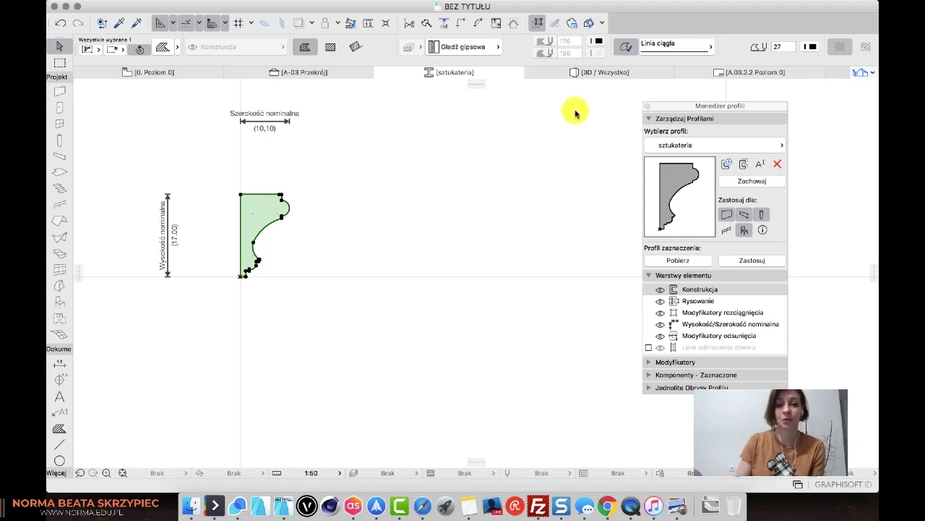
click(574, 132)
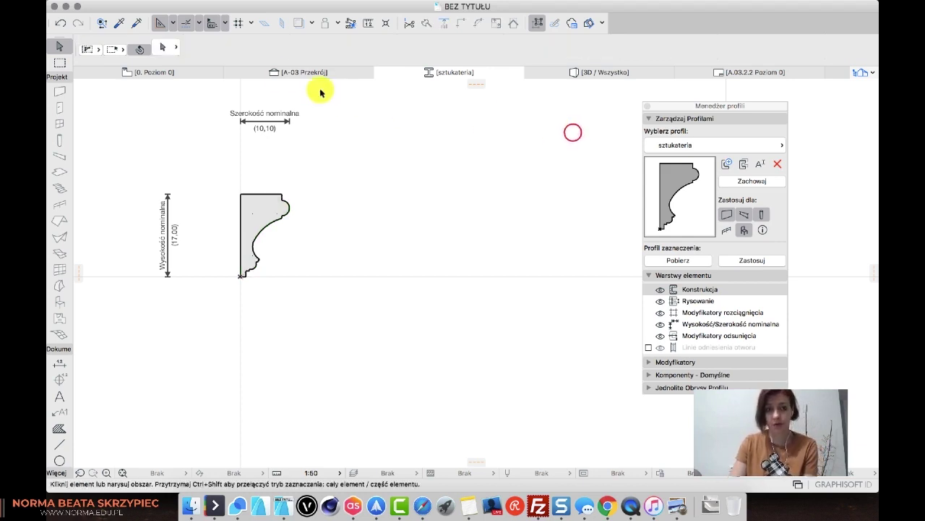
Apply the sztukateria profile to the two selected cornice walls on the plan, and save the modified profile with its new material
click(186, 72)
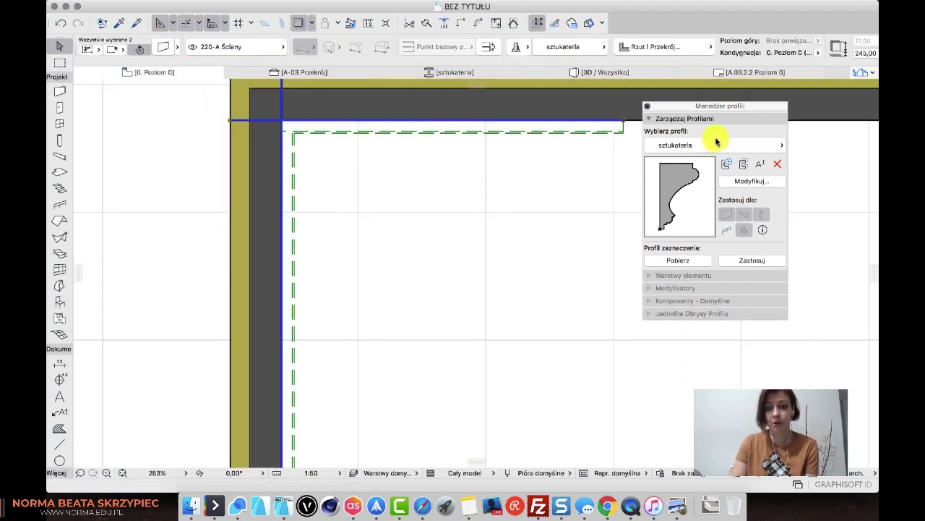
click(746, 260)
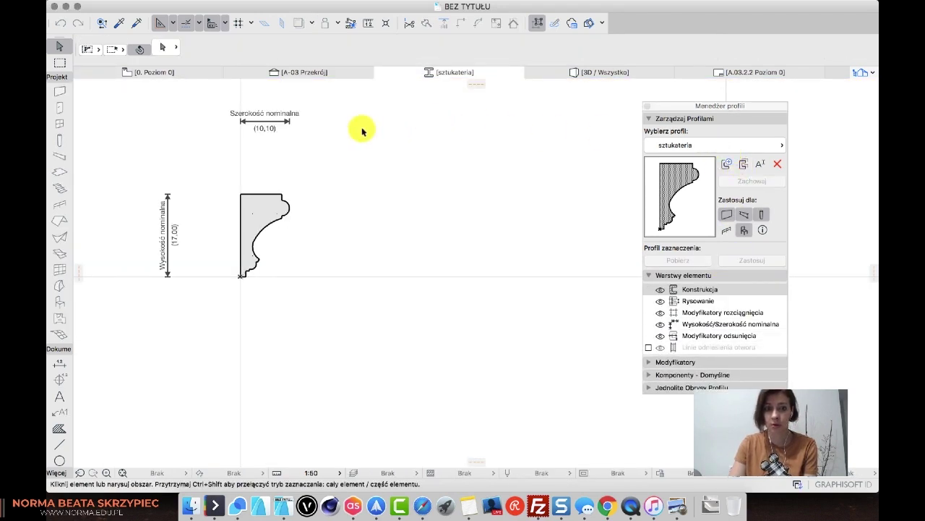
click(258, 206)
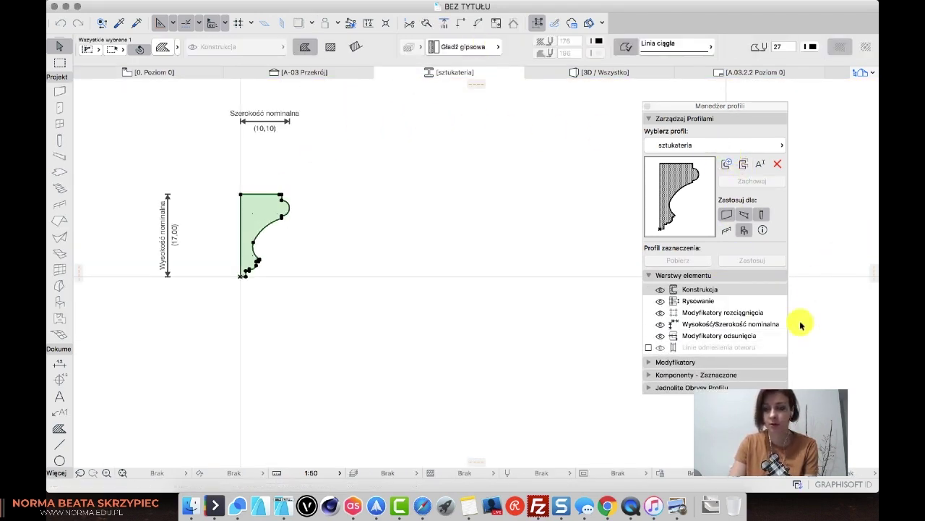
Examine the updated cornice in the 3D view, clear the selection, and select only the cornice wall running right from the room corner
click(604, 72)
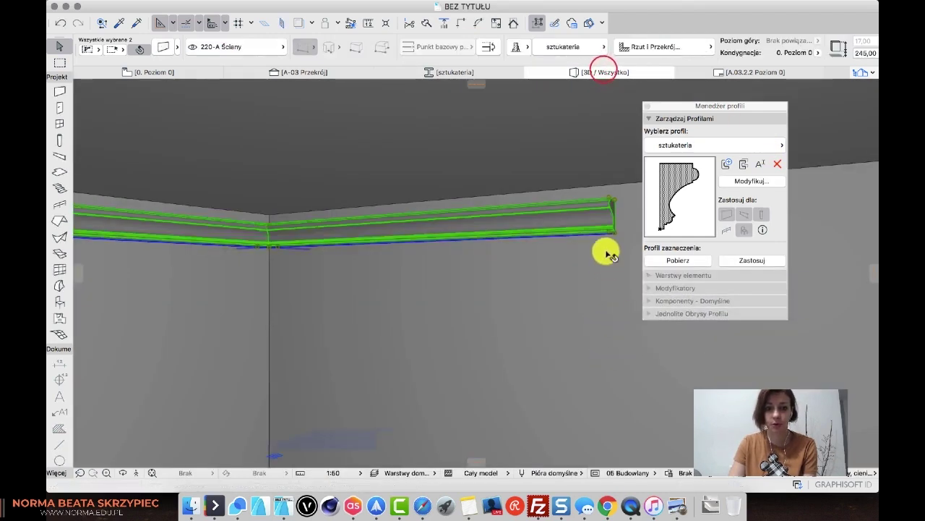
key(Escape)
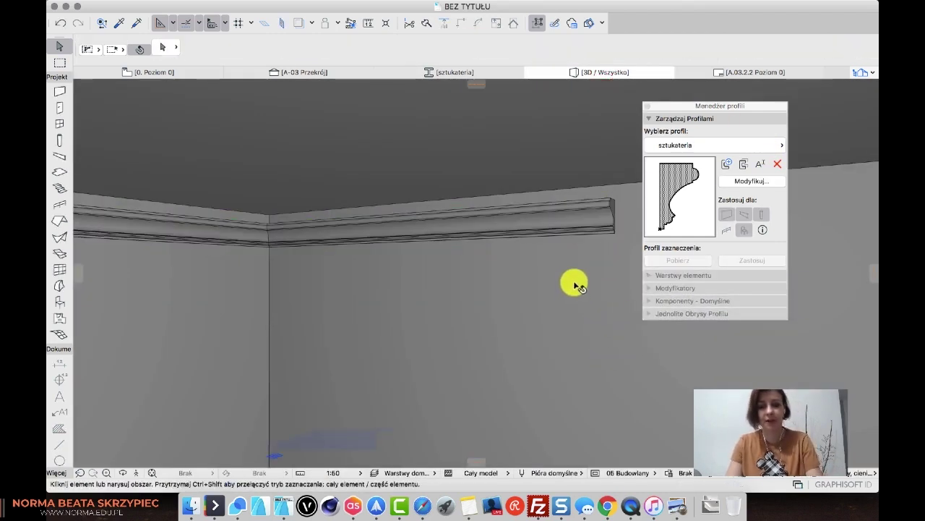
click(559, 228)
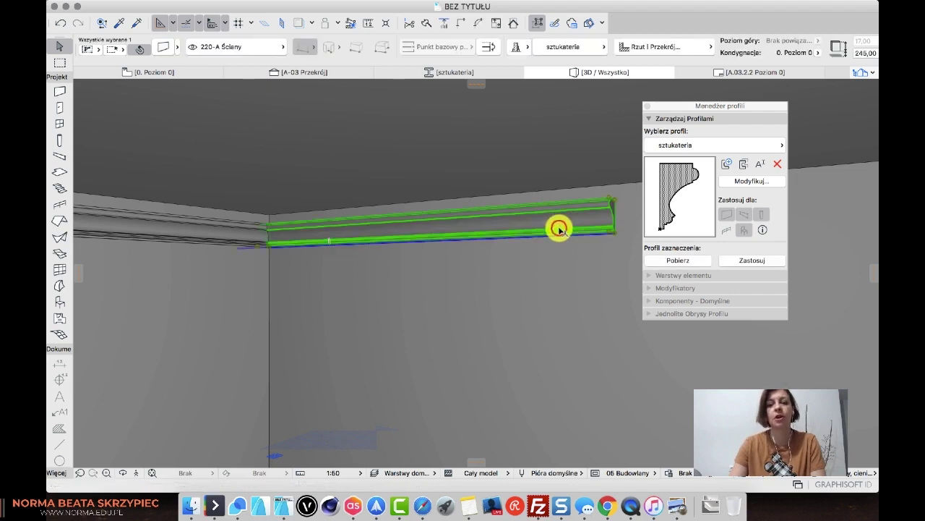
Add the adjoining cornice segment to the selection, open the sztukateria profile for editing and browse the building materials for its fill
shift+click(197, 229)
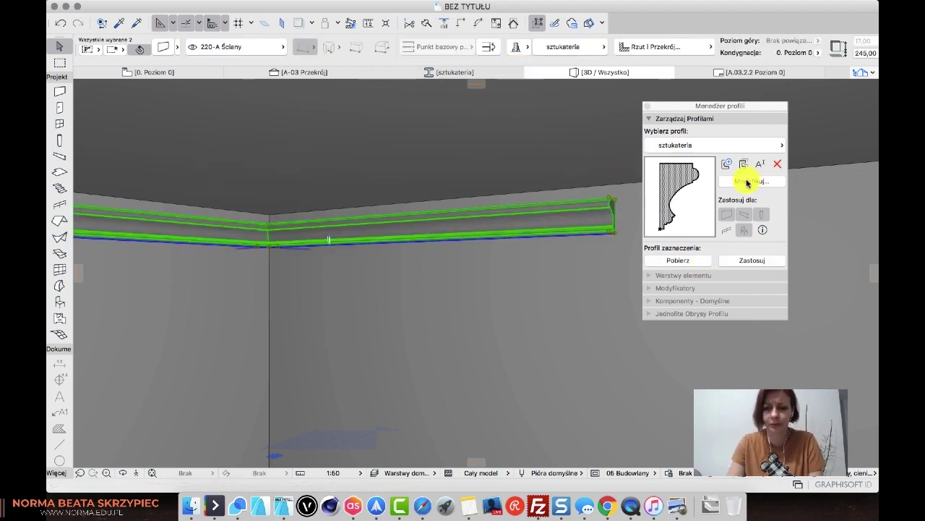
click(748, 181)
click(451, 45)
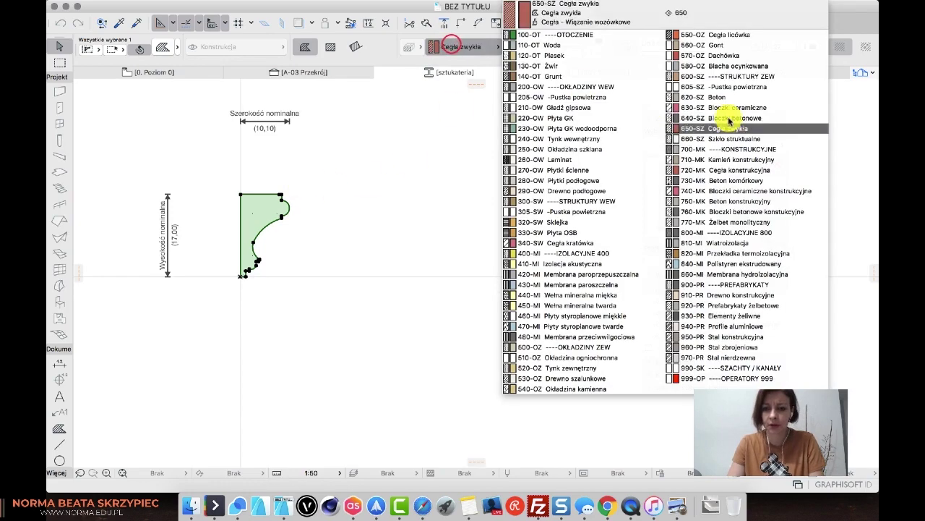
click(438, 256)
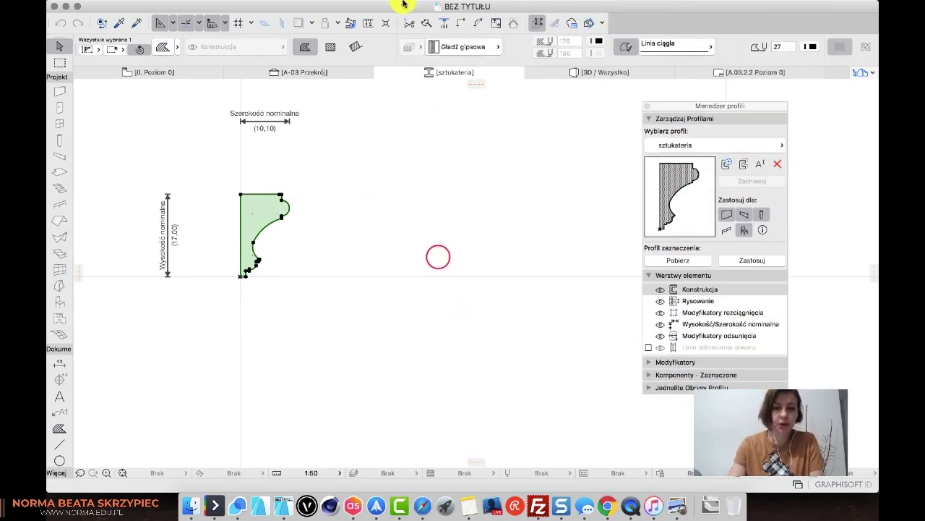
Create a new building material named sztukateria by duplicating Gładź gipsowa
mouse_move(381, 7)
click(323, 6)
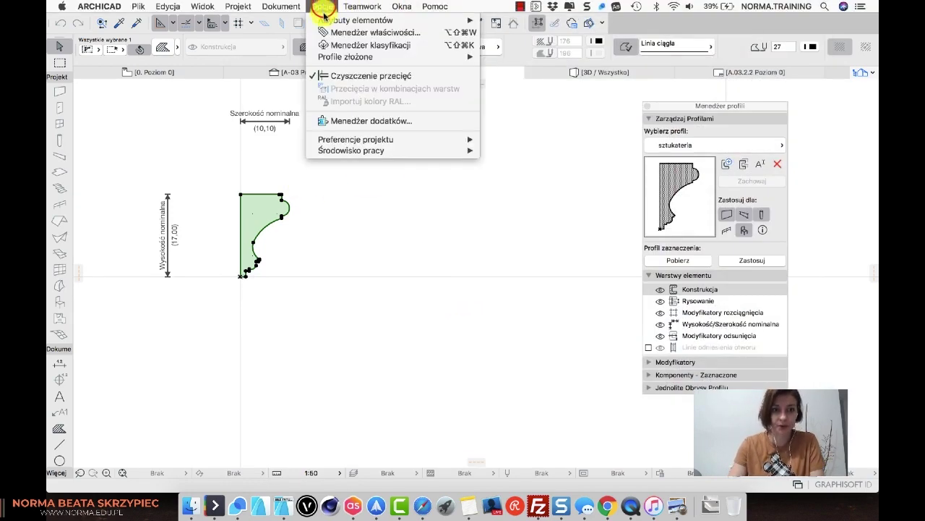
mouse_move(325, 19)
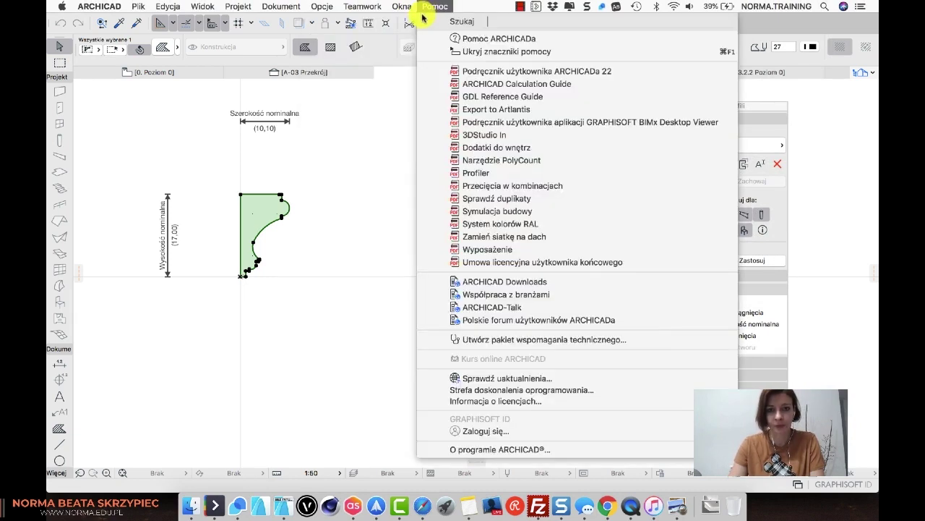
mouse_move(357, 7)
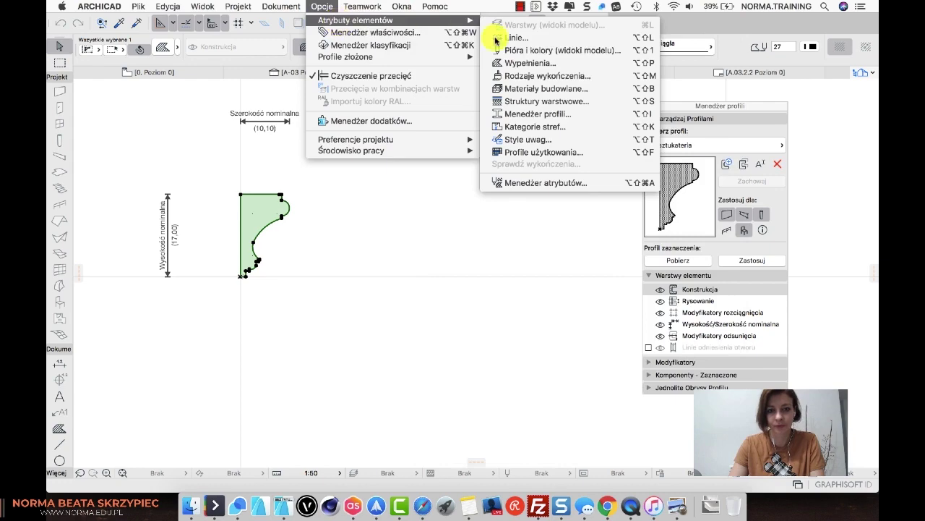
click(580, 88)
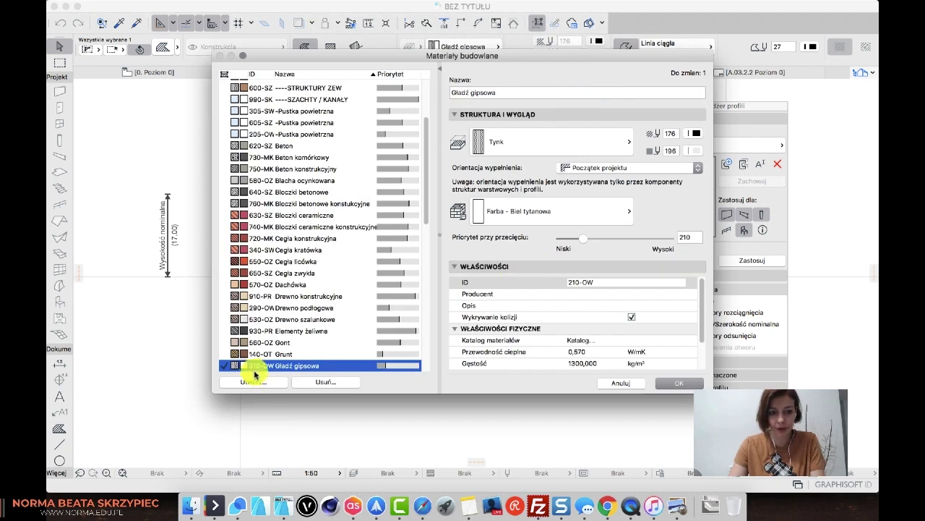
click(249, 383)
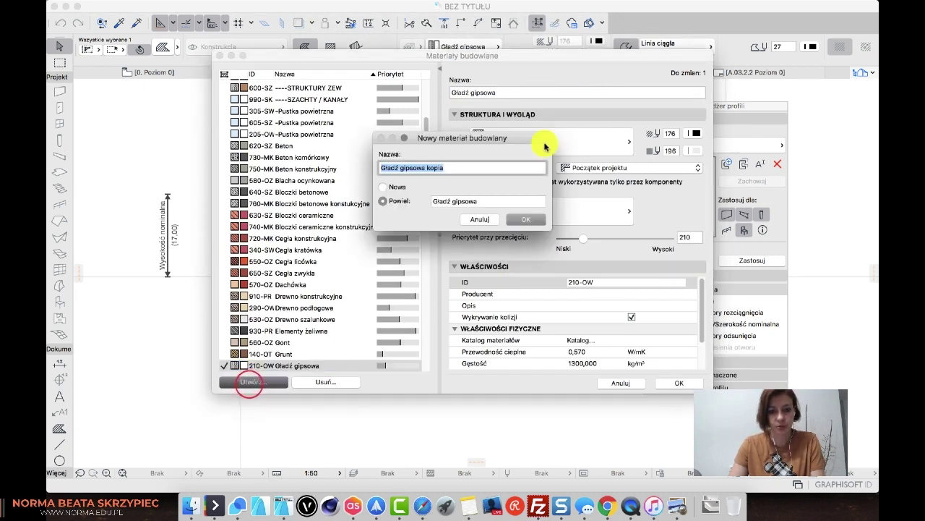
text(sztukateria)
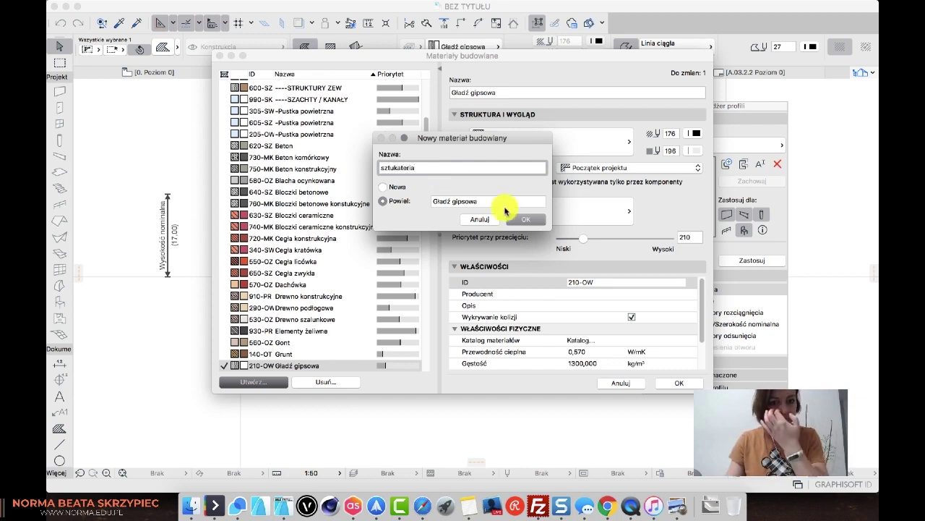
click(527, 223)
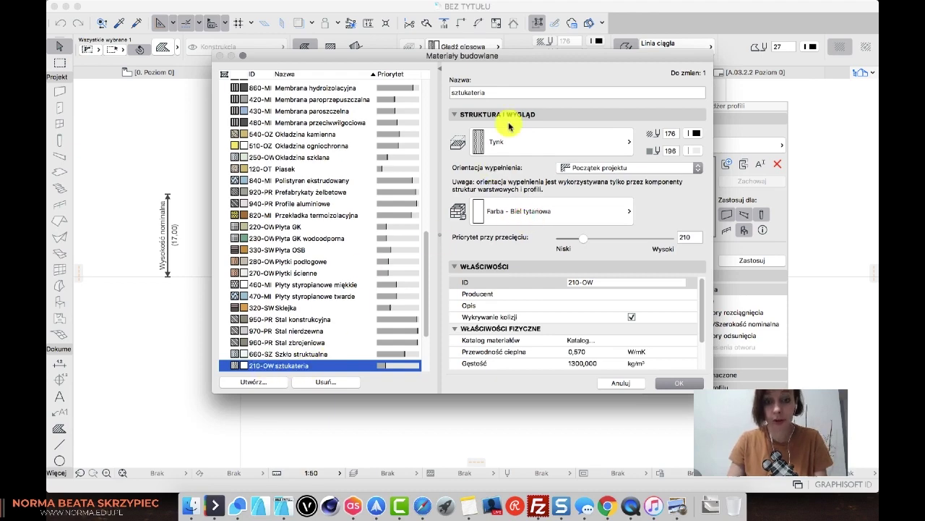
Set the sztukateria building material's surface to Metal - Złoto and confirm the building material settings
click(548, 212)
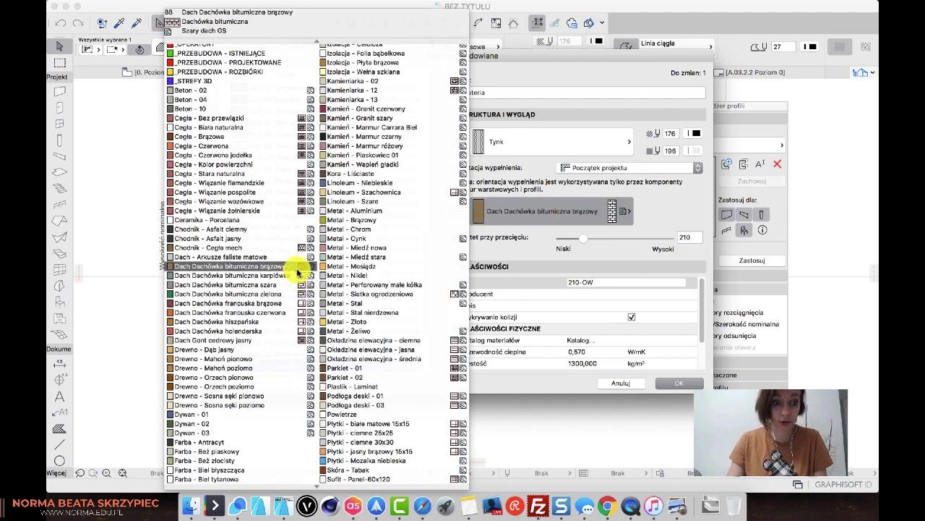
click(374, 321)
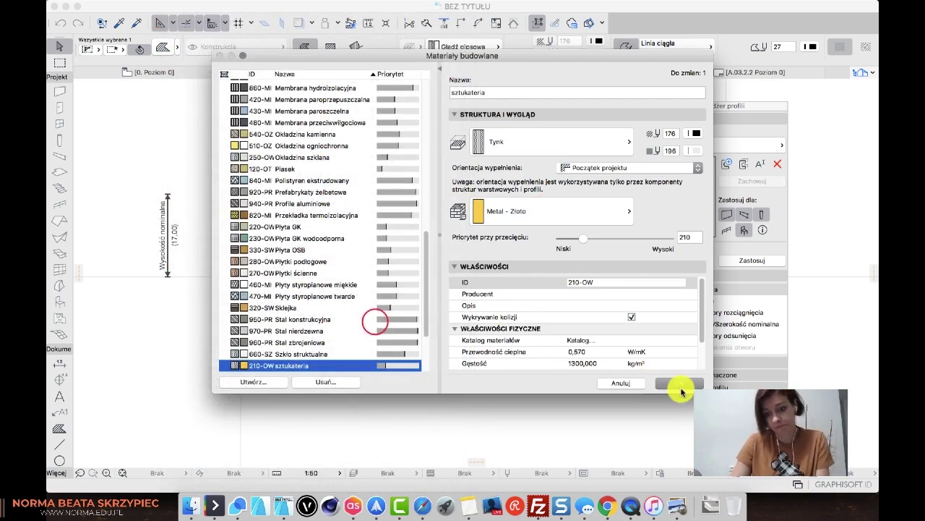
click(680, 383)
Assign the sztukateria building material to the profile fill, apply the profile to the selected cornices and check them in 3D
click(450, 46)
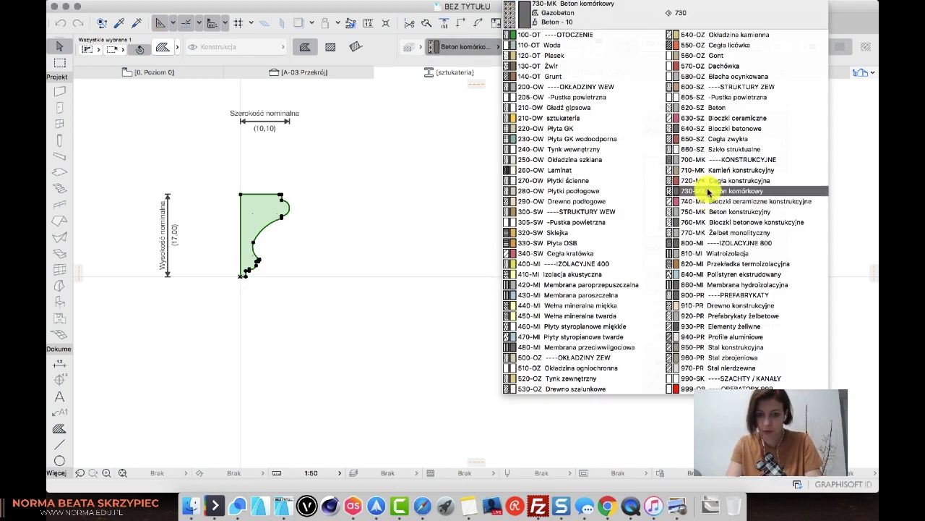
click(585, 118)
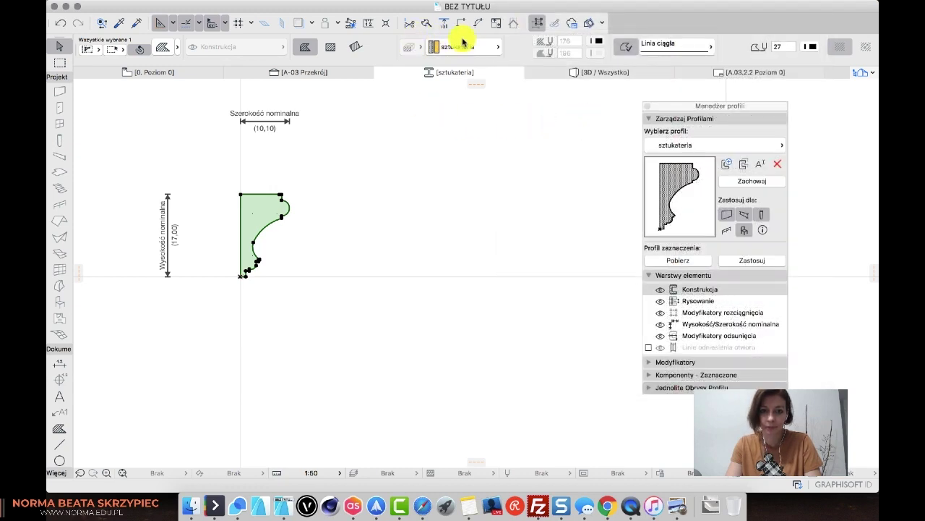
click(765, 258)
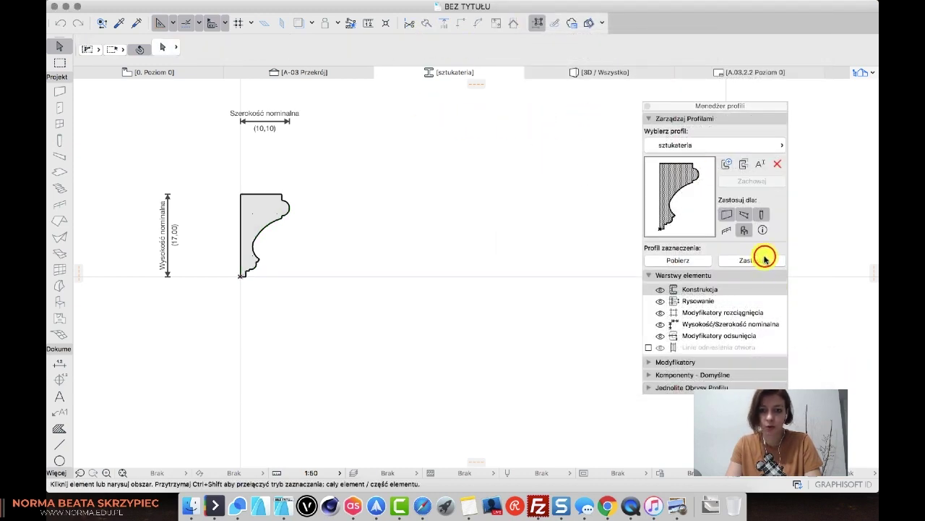
click(614, 74)
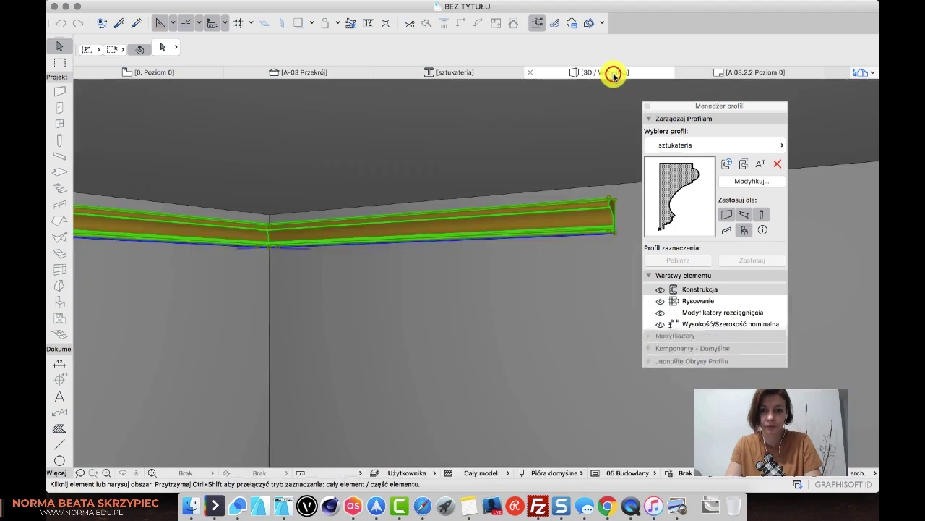
click(554, 280)
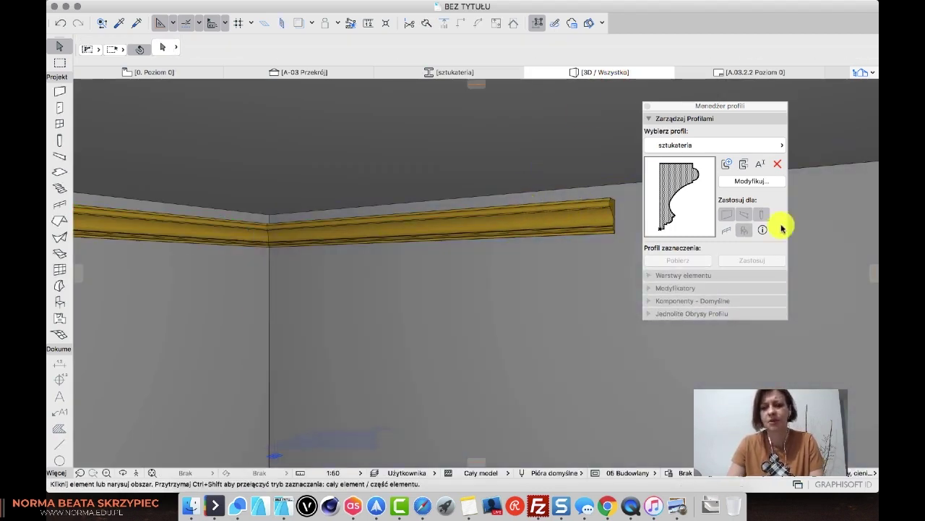
Set the sztukateria profile's fill back to the Gładź gipsowa building material, save the profile and return to the 3D view
click(752, 182)
click(256, 208)
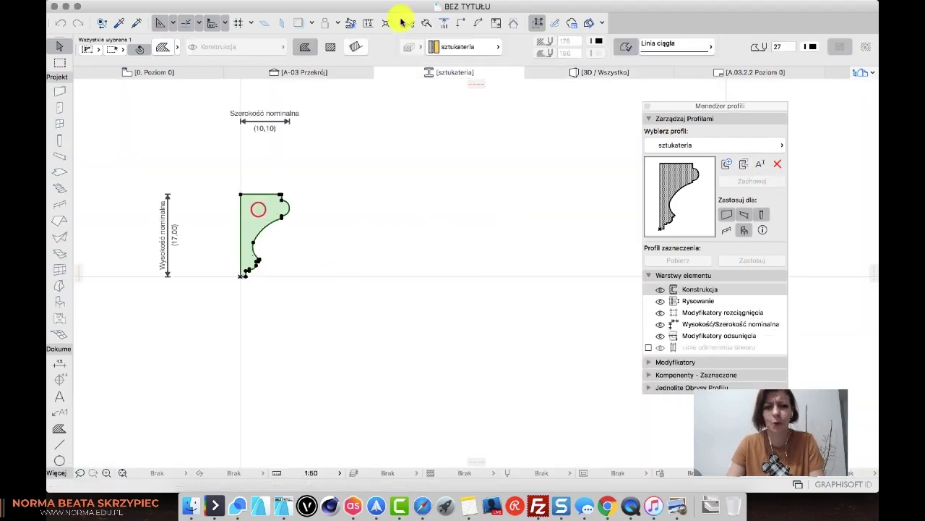
click(458, 45)
click(579, 105)
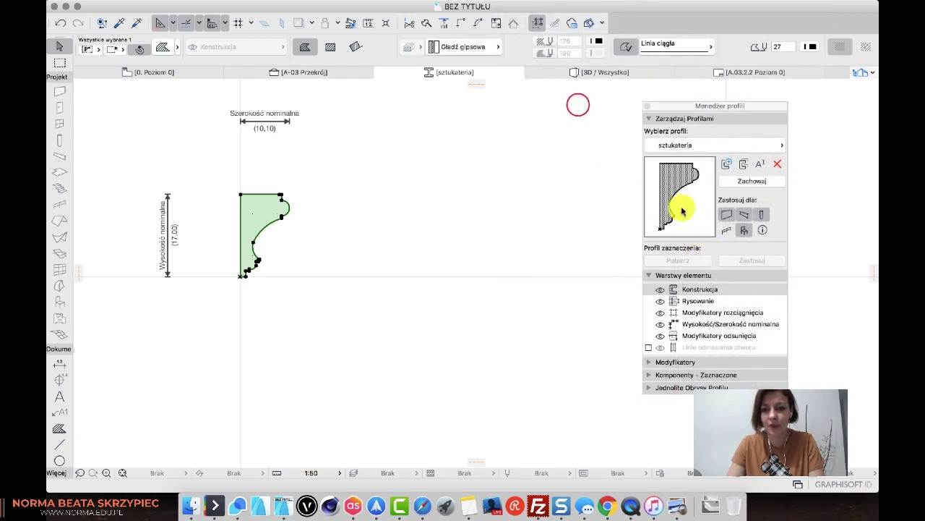
click(548, 253)
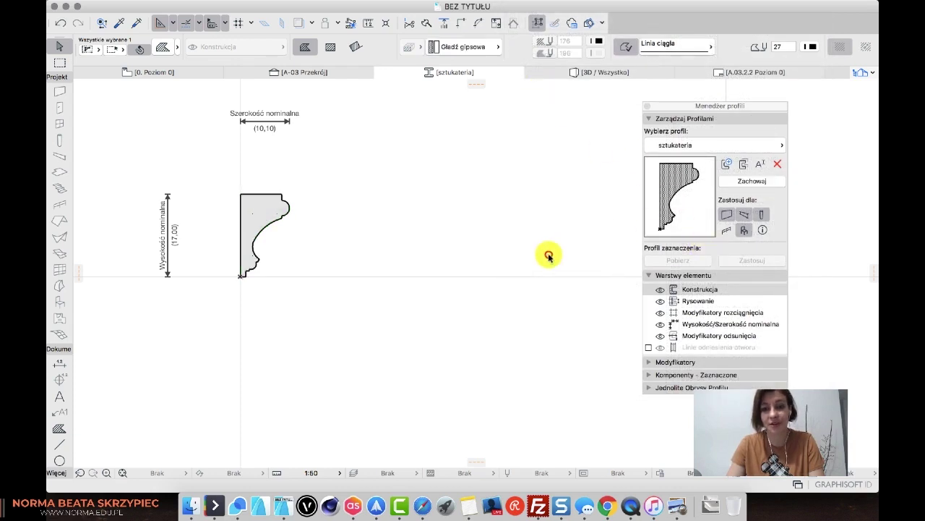
click(749, 182)
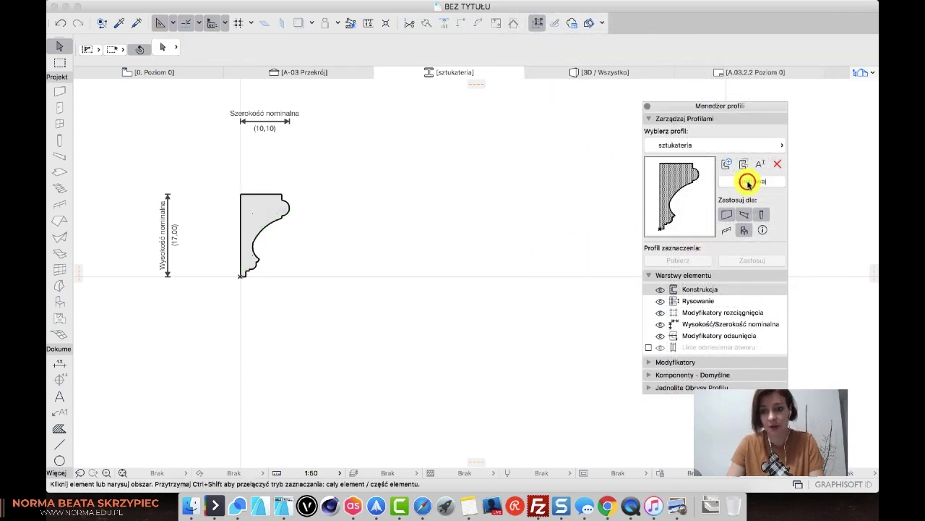
click(579, 75)
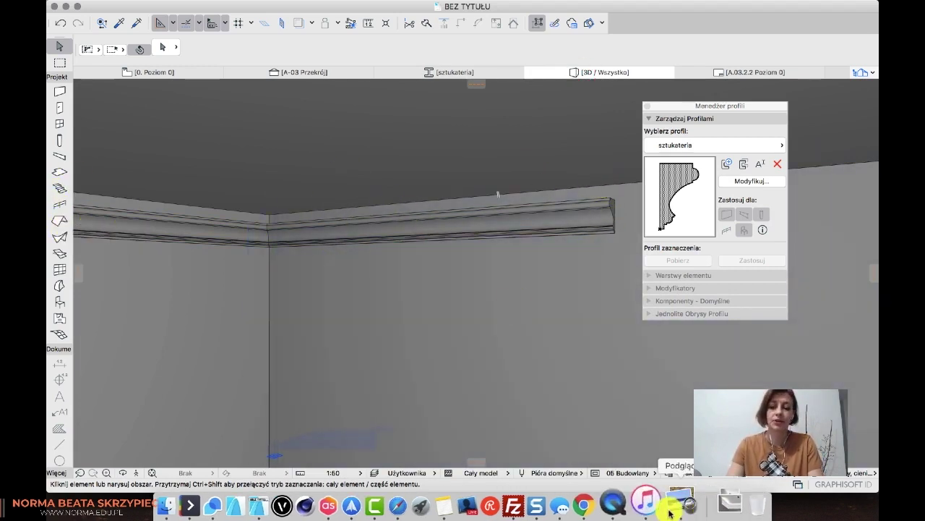
View the reference photo images-2.jpeg of a backlit cornice, and return to the model
click(705, 499)
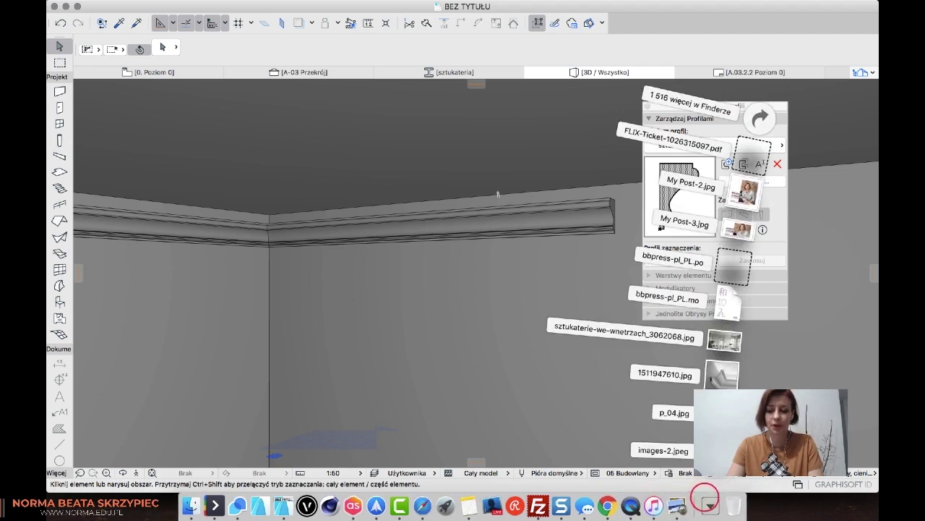
click(663, 449)
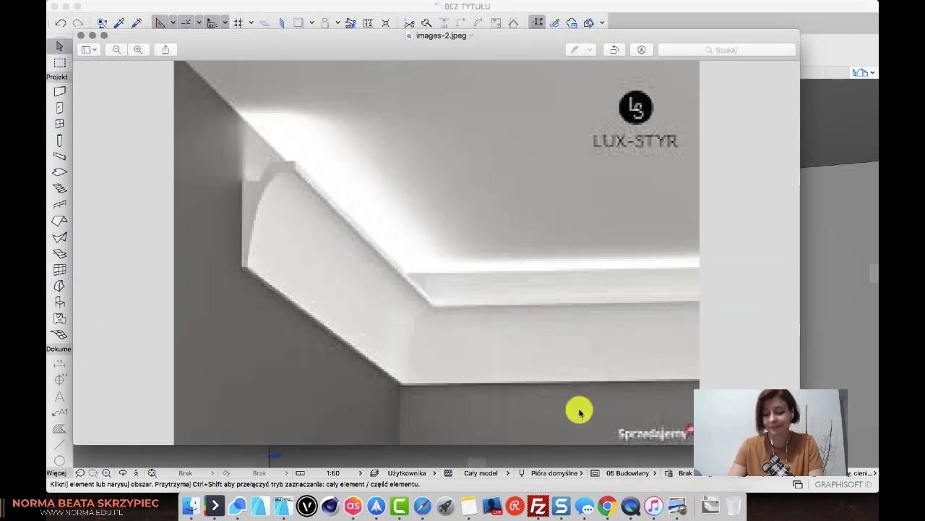
click(807, 382)
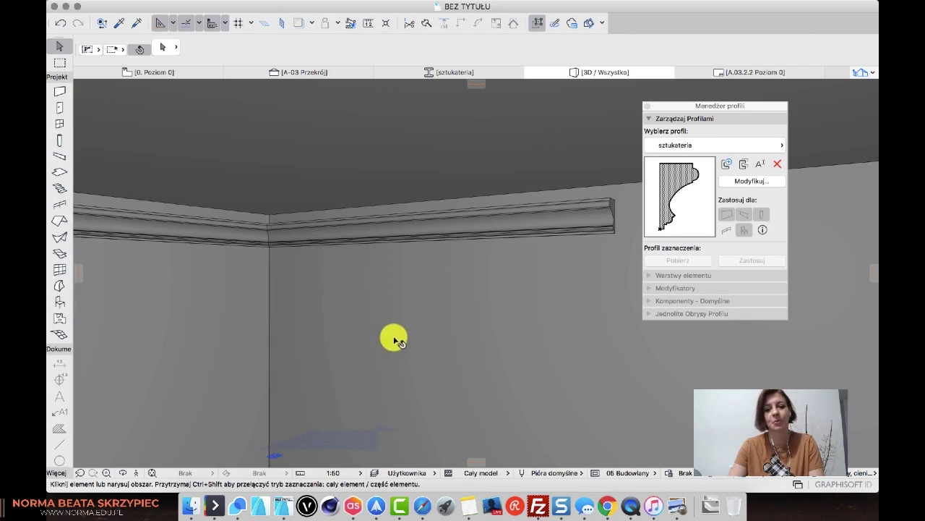
Inspect the cornice corner in 3D and on the 0. Poziom 0 floor plan, clearing the selection there before returning to 3D
drag(393, 337, 470, 332)
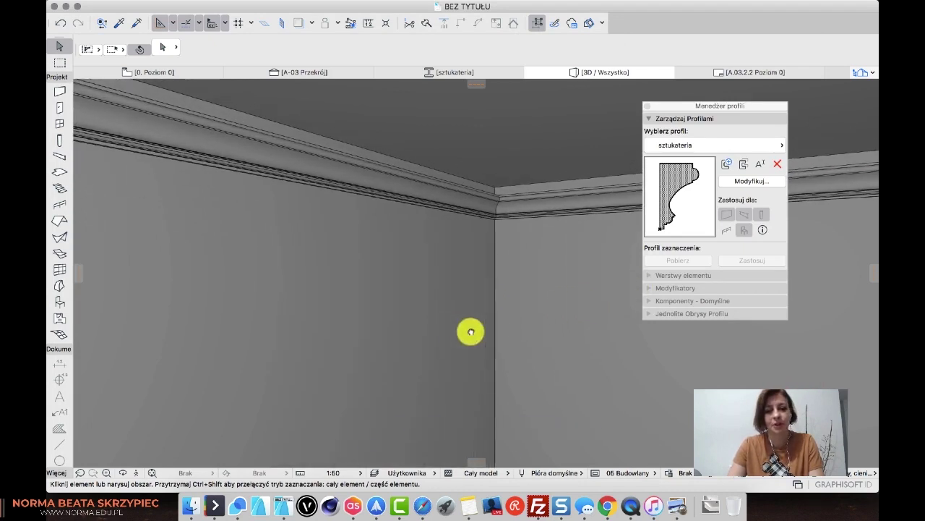
click(405, 185)
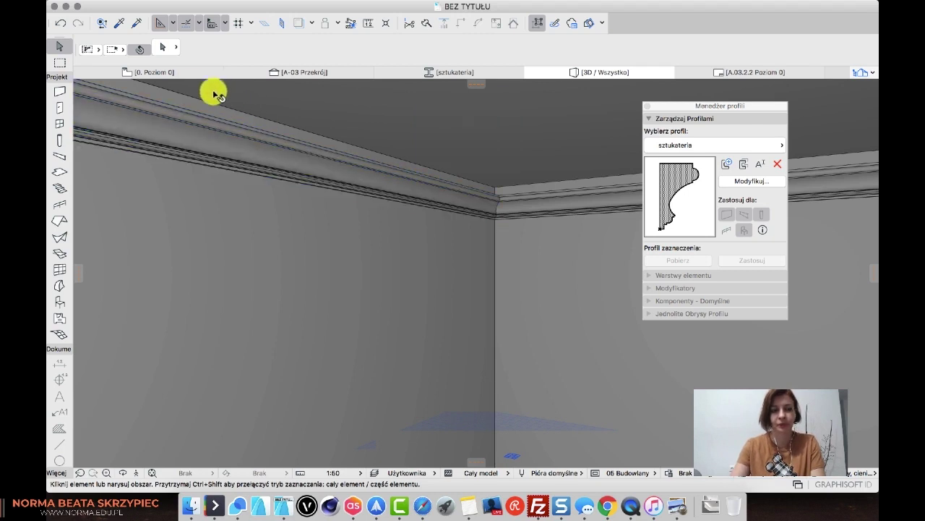
click(187, 78)
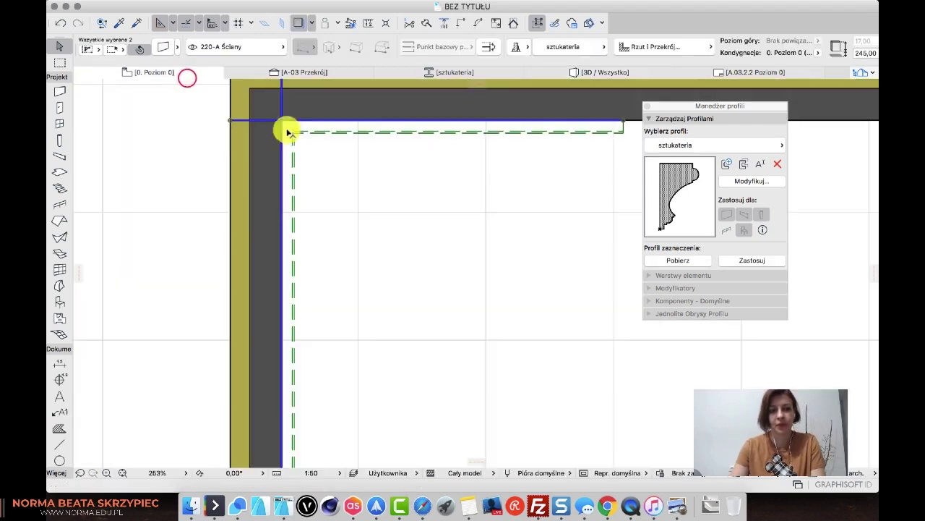
click(171, 167)
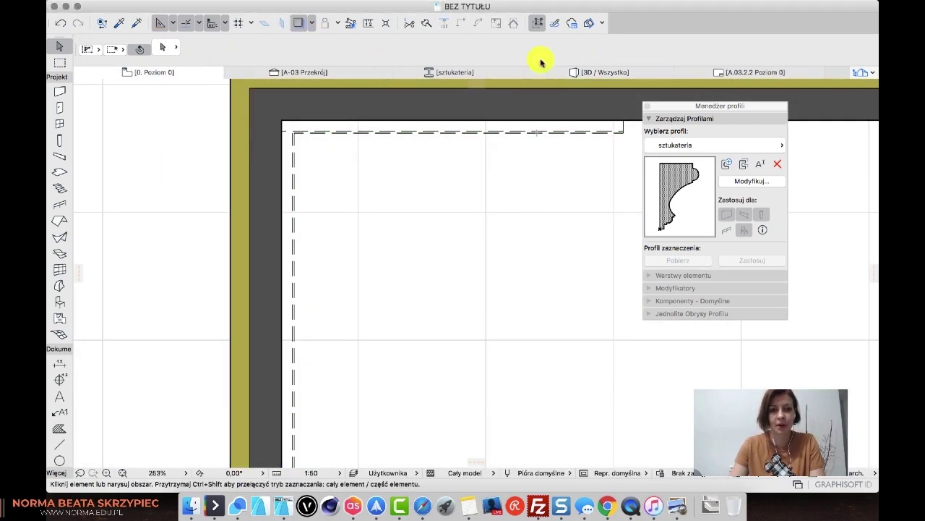
click(610, 71)
Show the Malarz powierzchni palette in the 3D view and search its surfaces for "neon"
mouse_move(419, 6)
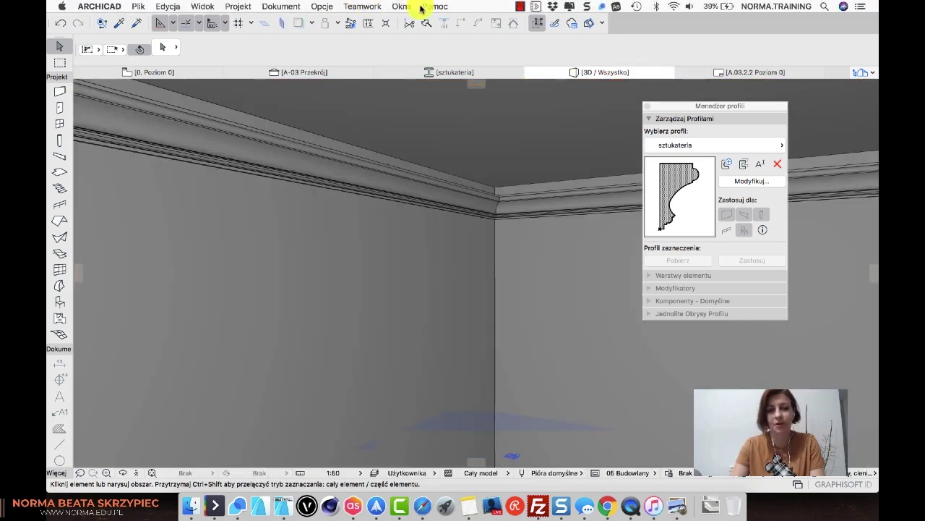
click(398, 6)
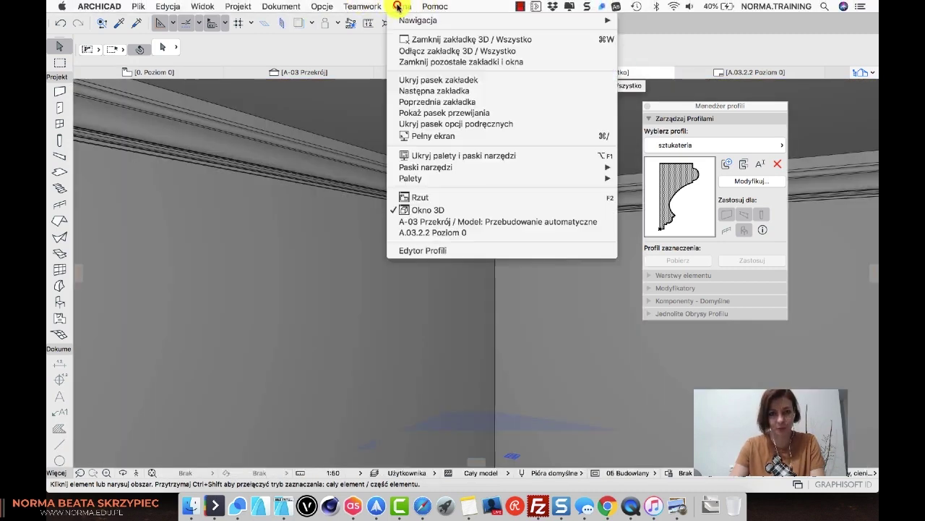
mouse_move(551, 179)
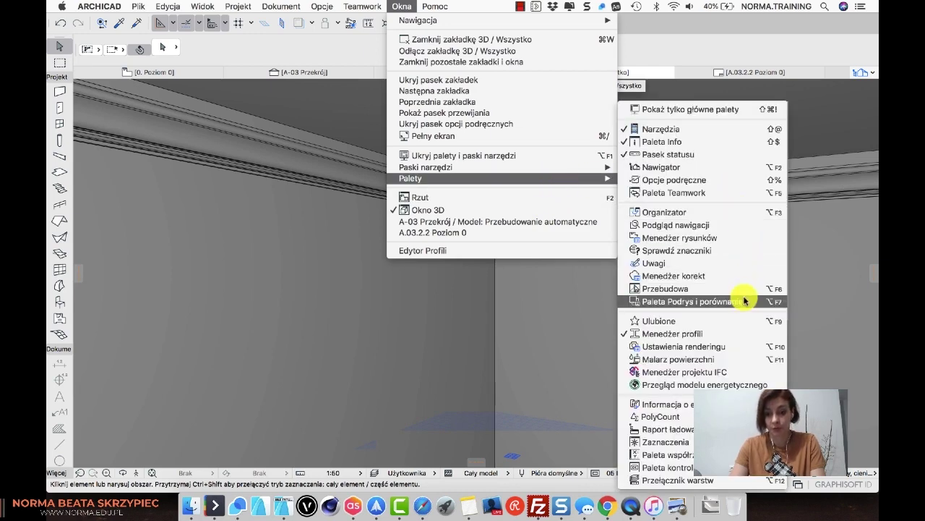
click(730, 358)
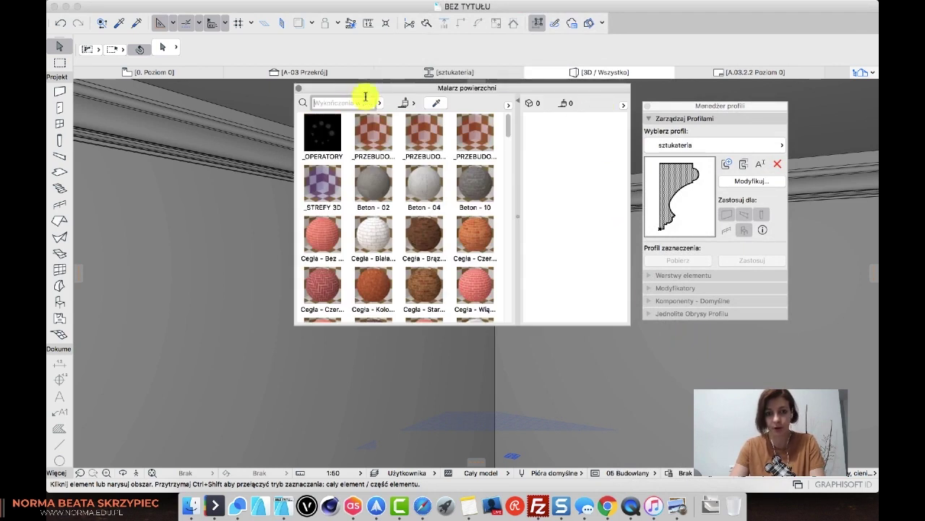
click(355, 102)
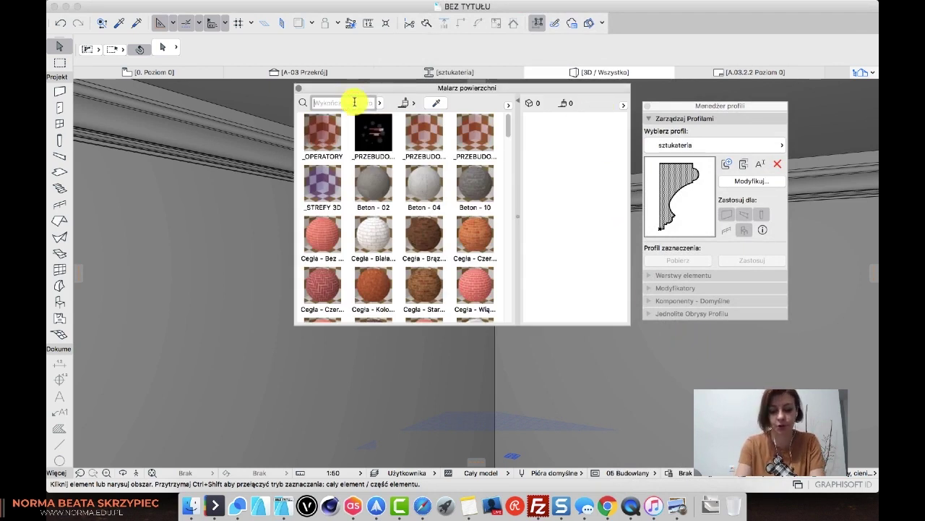
text(ne)
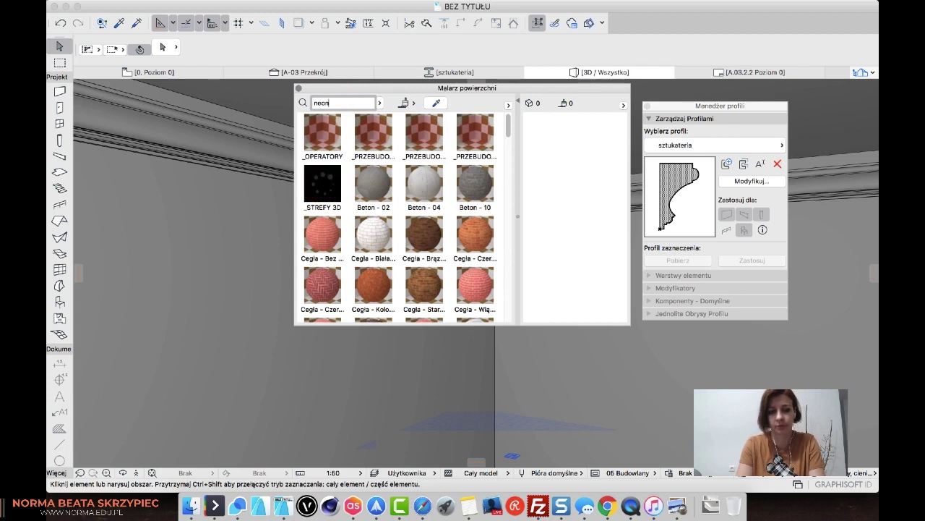
text(on)
key(Return)
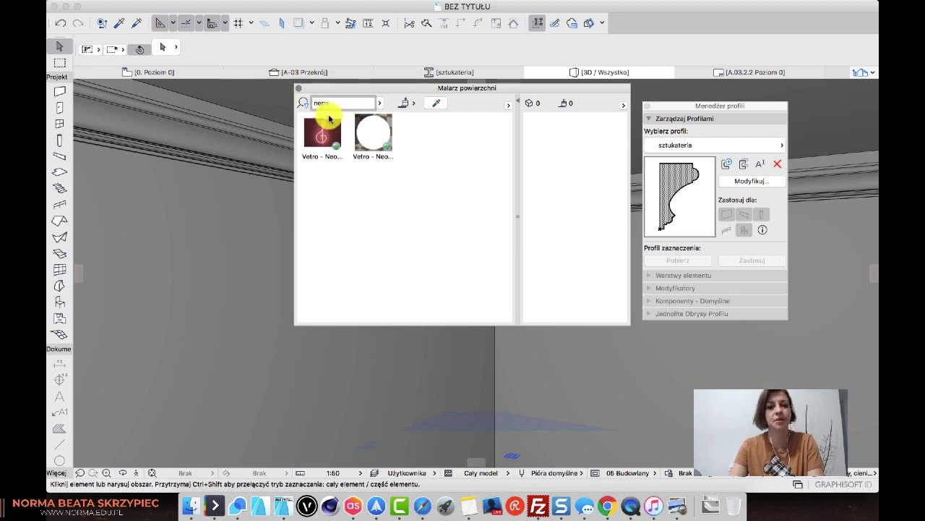
Try to download and attach the white Vetro - Neon surface from BIM Components
click(375, 143)
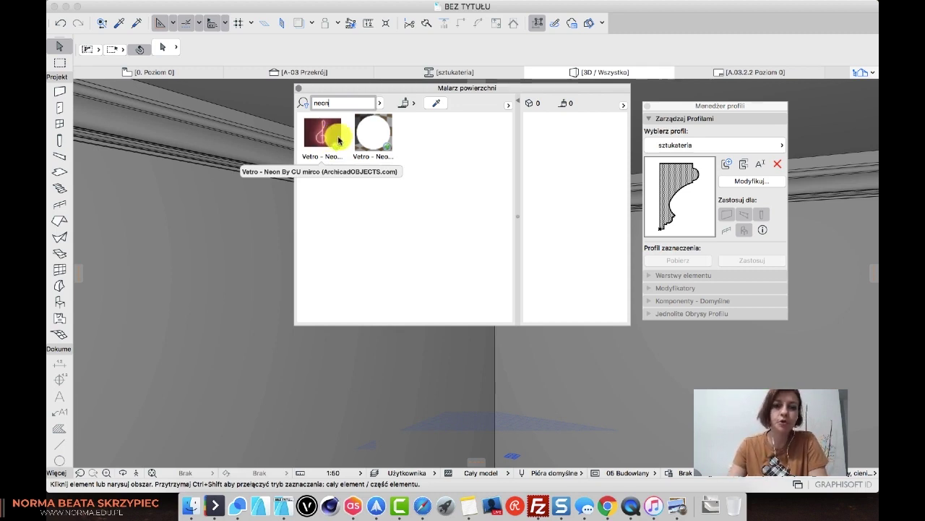
click(327, 136)
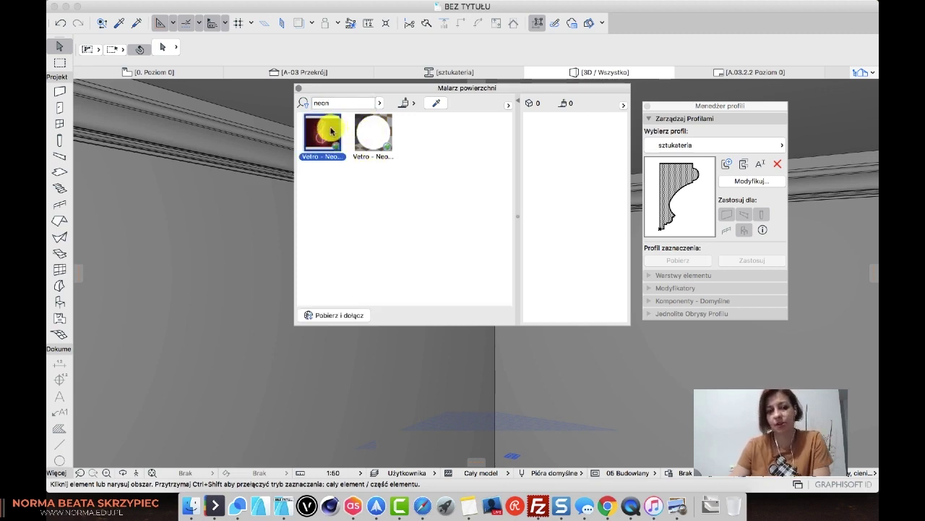
click(373, 130)
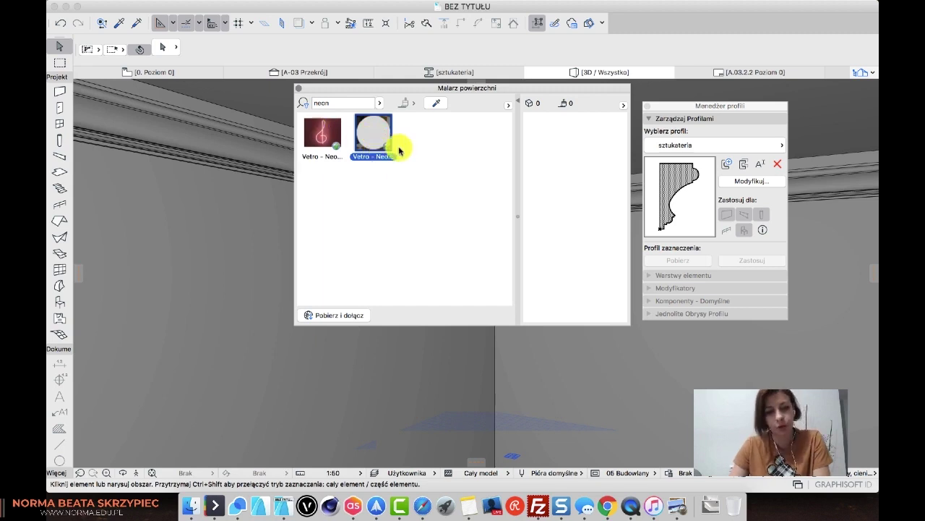
click(343, 316)
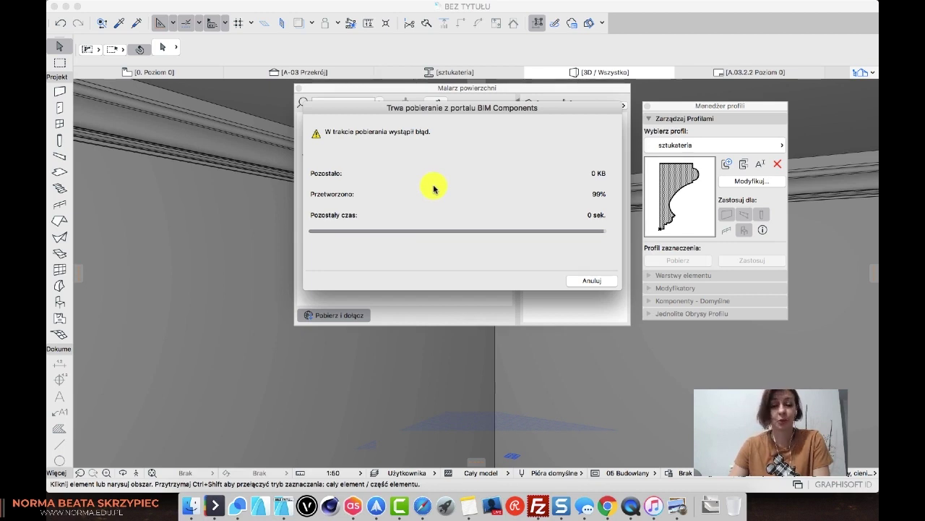
click(600, 284)
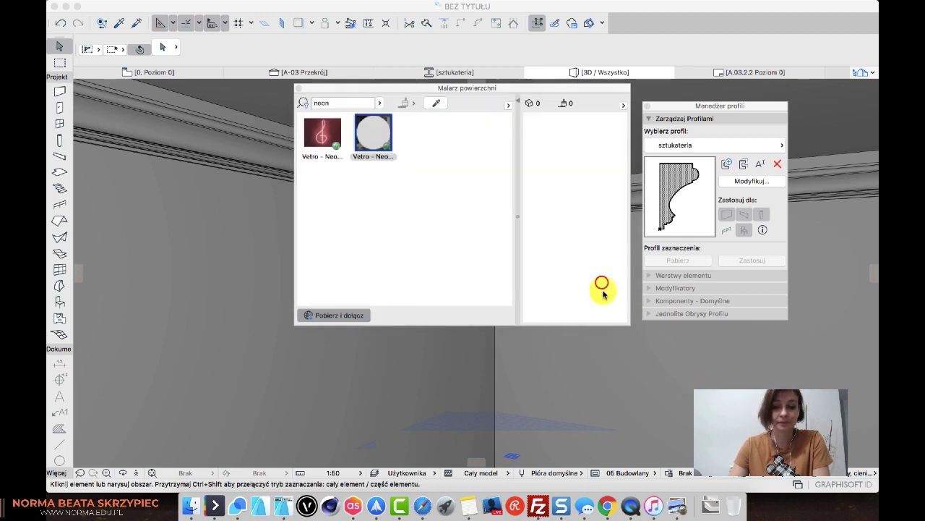
Download and attach the Vetro - Neon surface with the red glowing preview
click(389, 239)
click(315, 136)
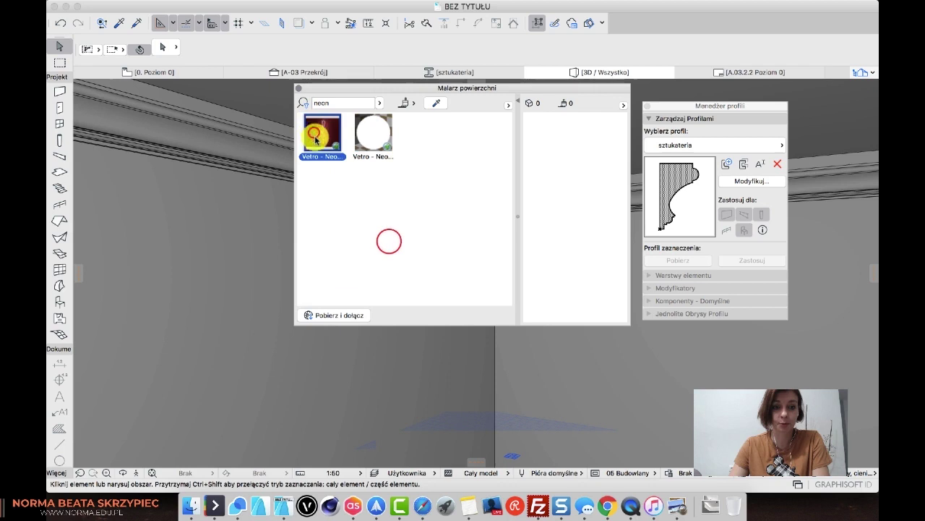
click(353, 315)
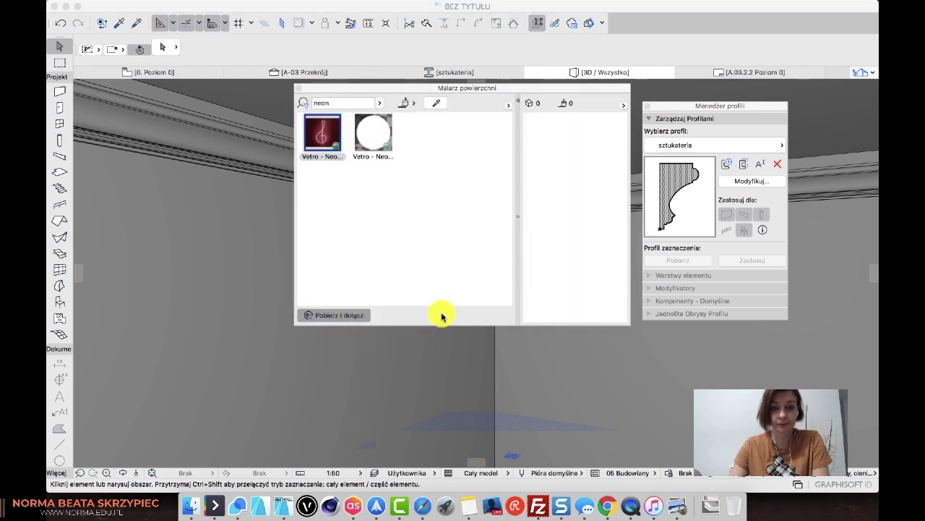
click(403, 224)
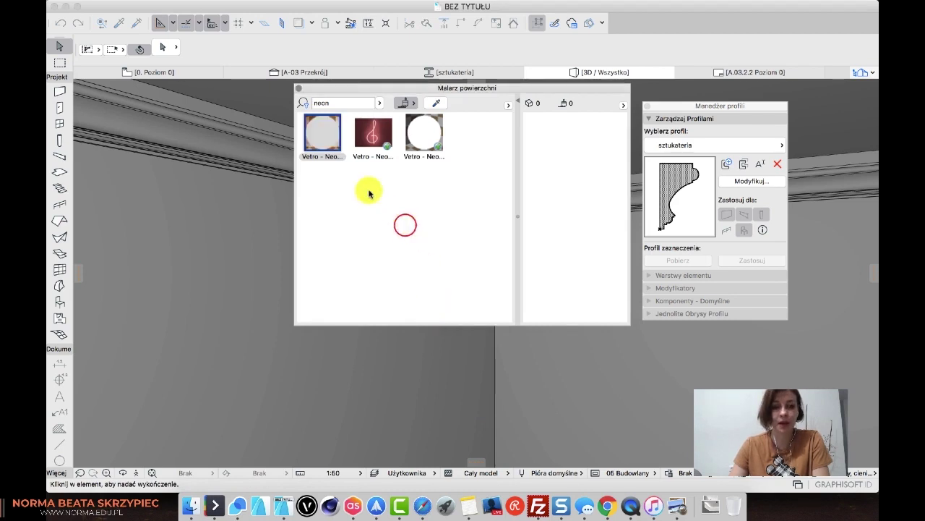
Try the downloaded Vetro - Neon surface on the wall below the cornice in 3D, and undo the wall change
click(323, 133)
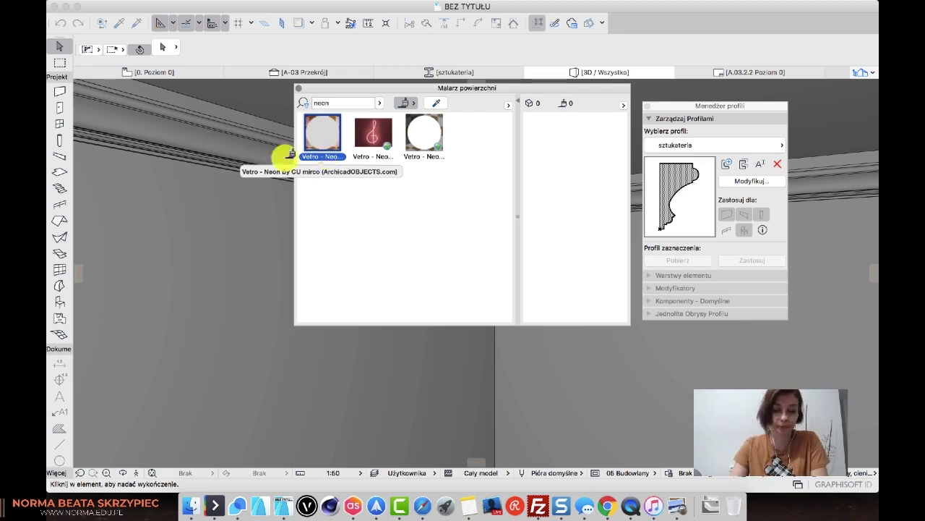
click(252, 191)
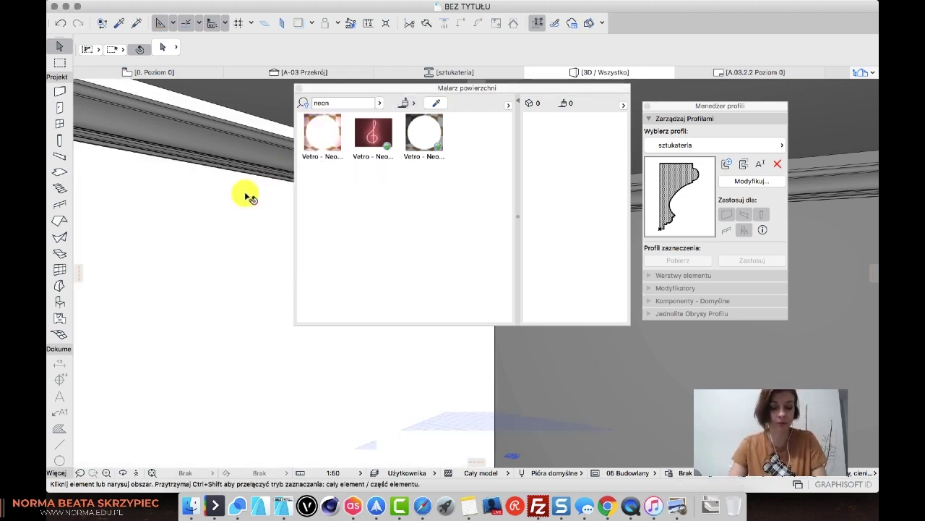
key(super+z)
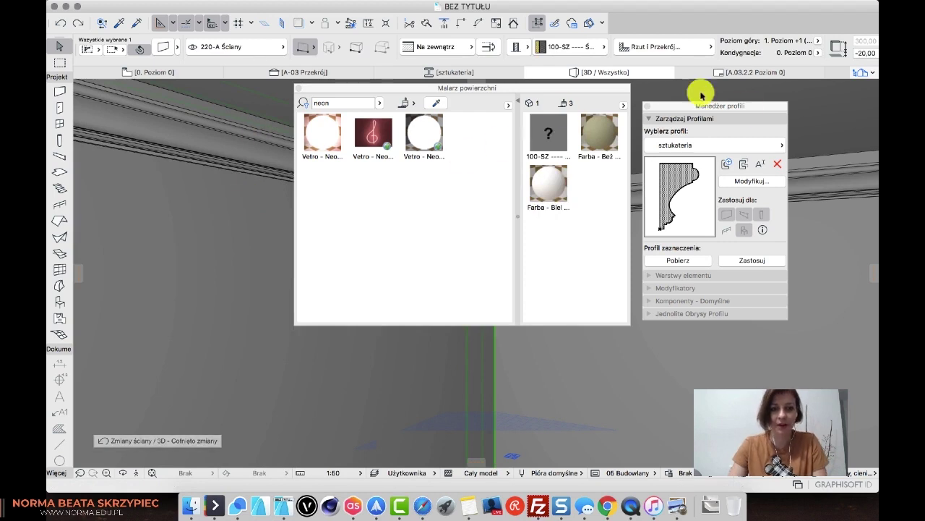
click(604, 145)
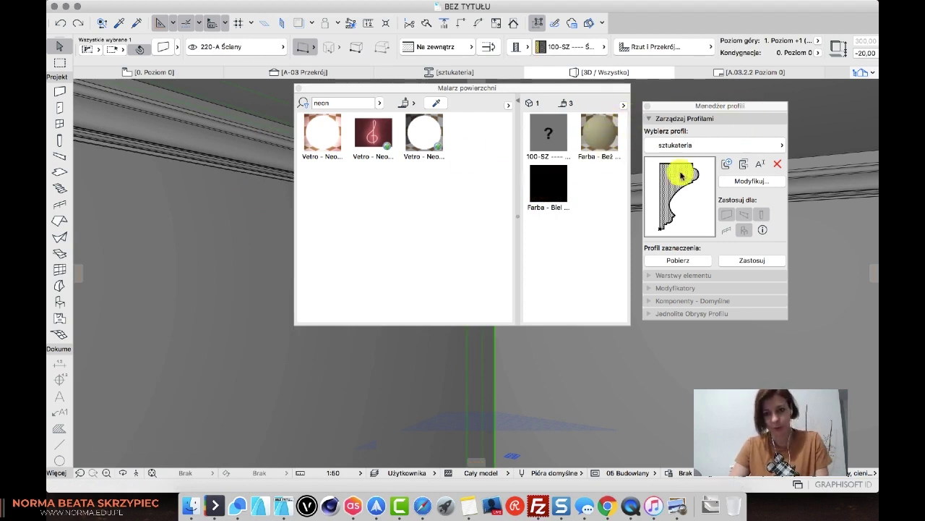
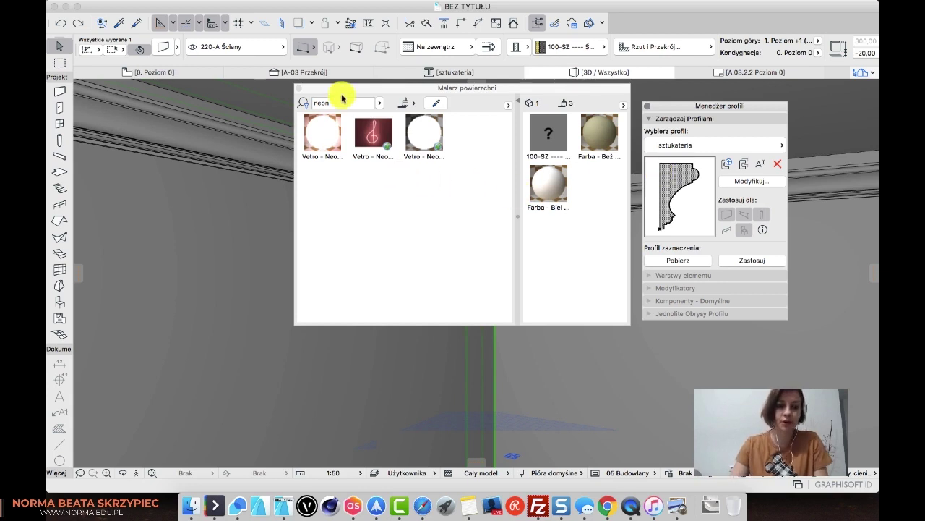
Place a level dimension at the top edge of the cornice, where it meets the wall, in the A-03 Przekrój section
click(206, 72)
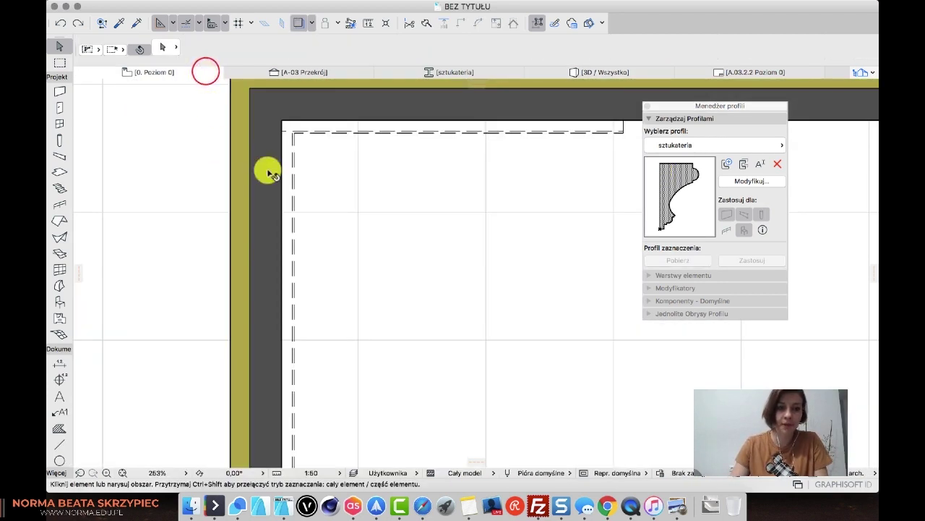
click(293, 200)
click(140, 149)
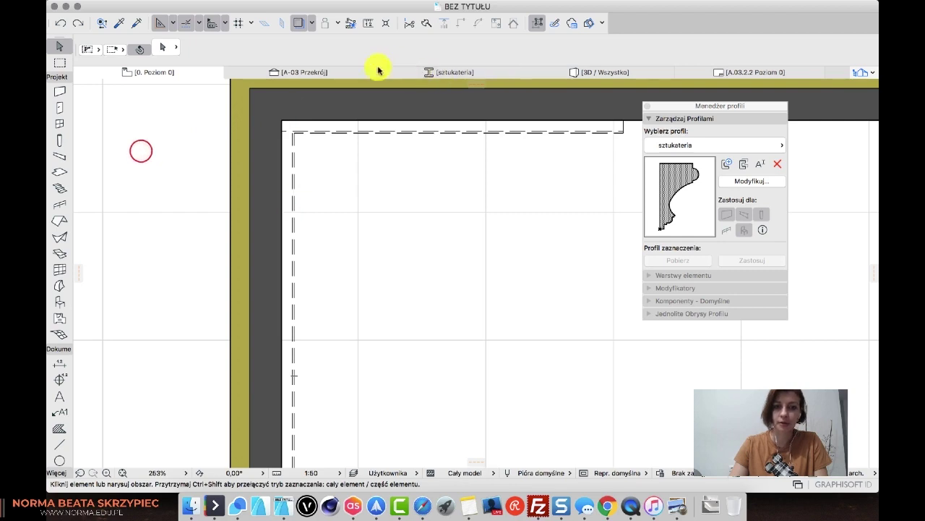
click(343, 72)
scroll(201, 168, up, 5)
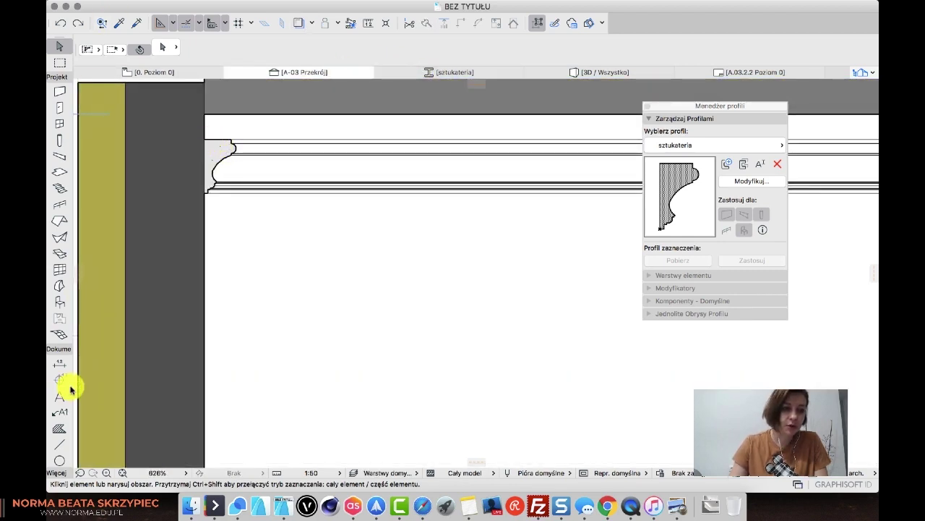
click(60, 363)
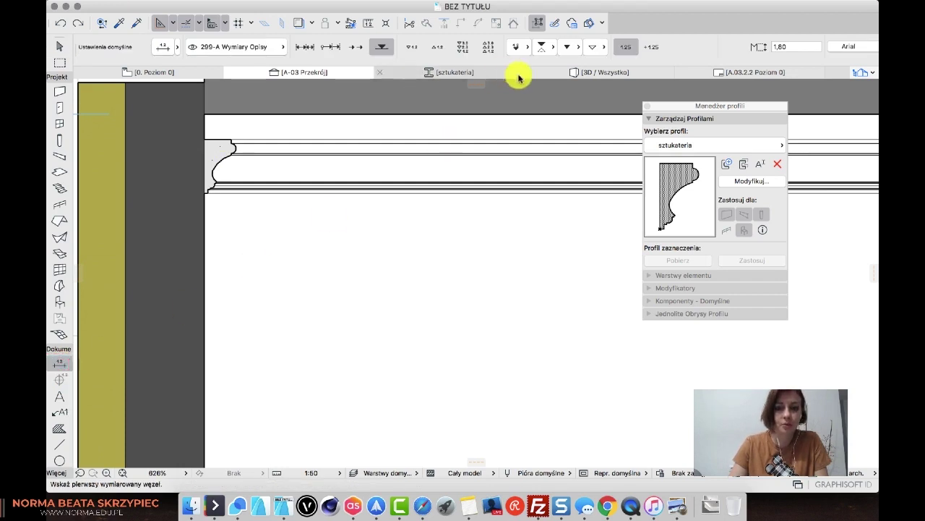
click(411, 46)
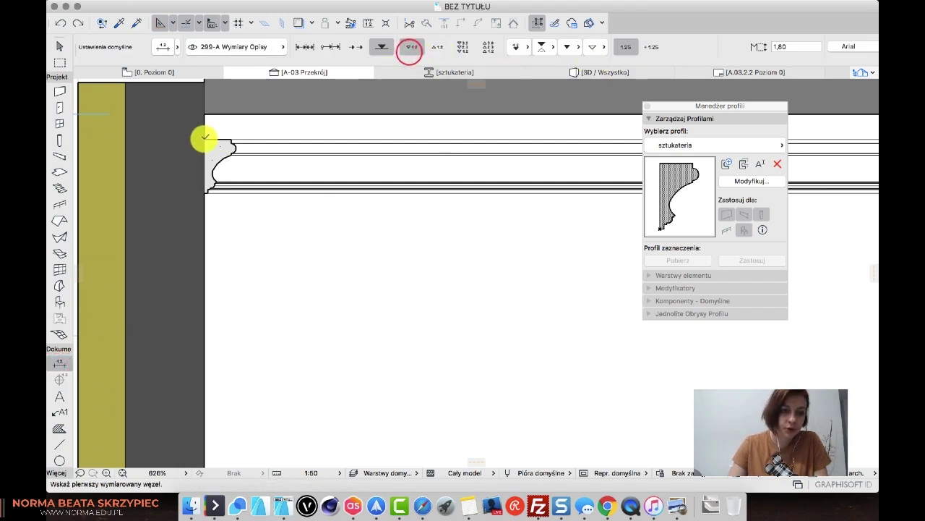
click(203, 137)
scroll(256, 133, up, 3)
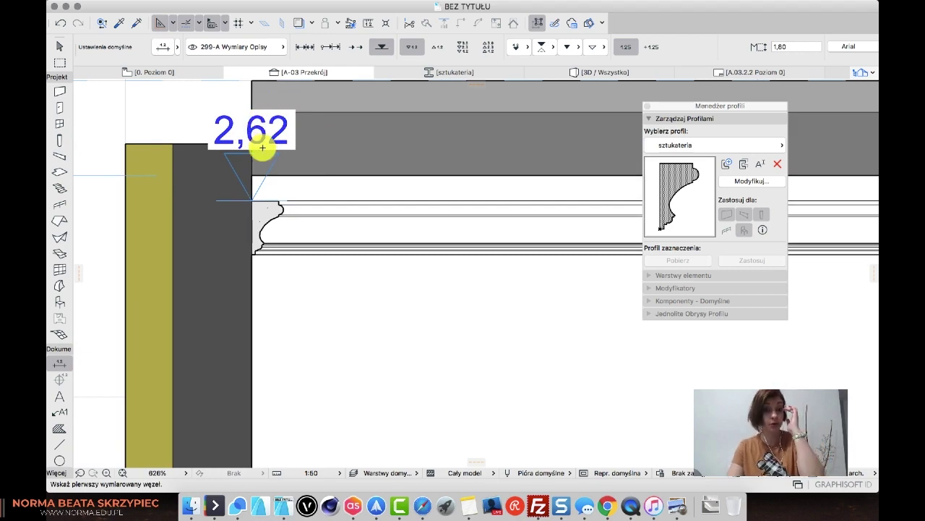
click(193, 73)
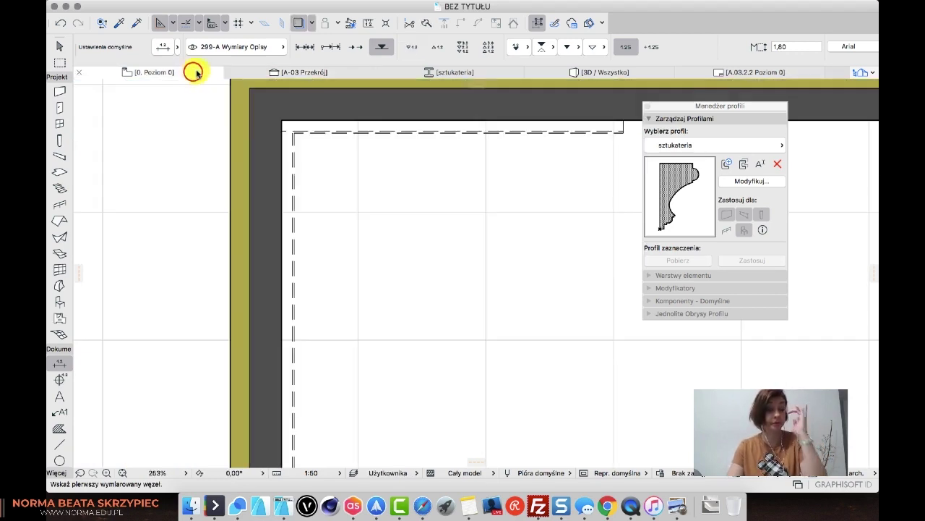
click(59, 91)
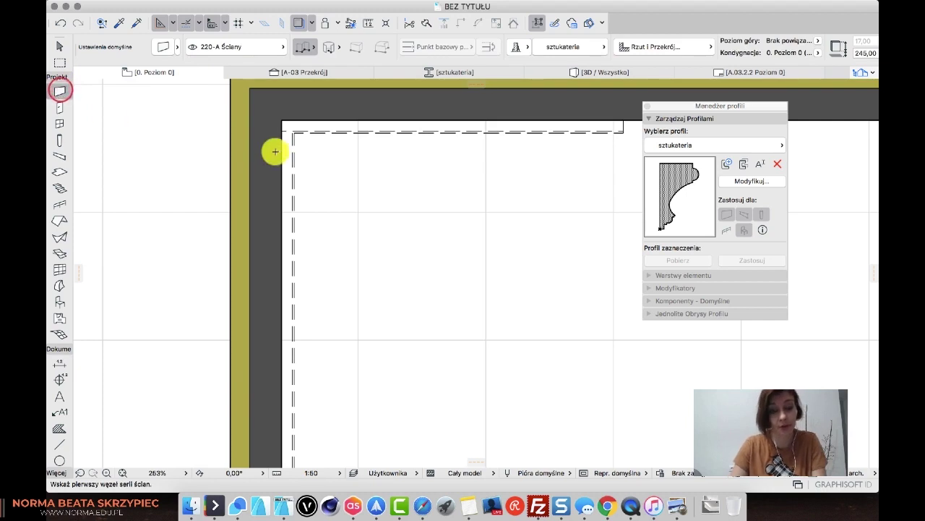
click(159, 49)
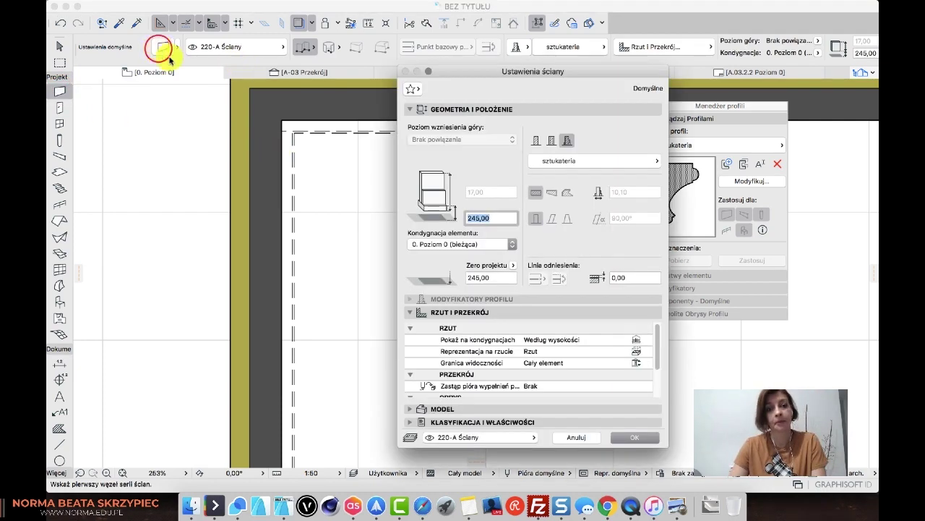
click(531, 141)
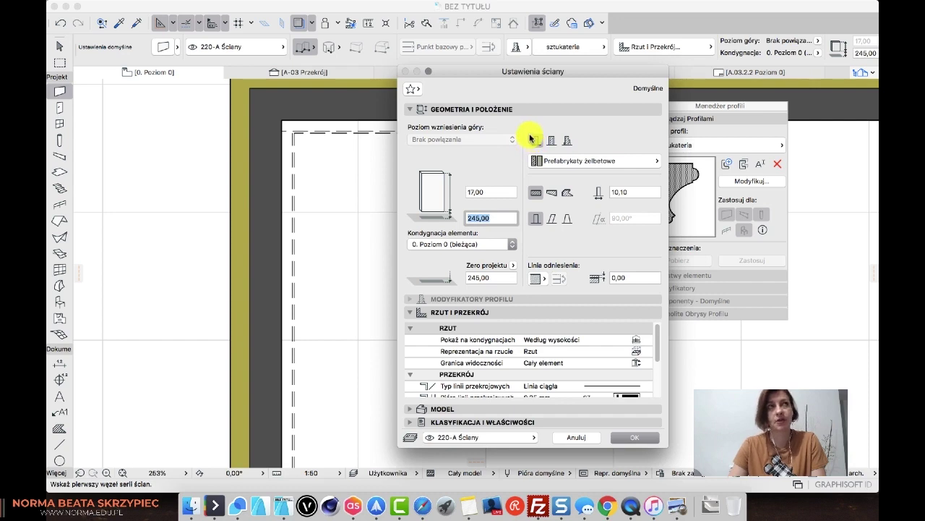
click(587, 439)
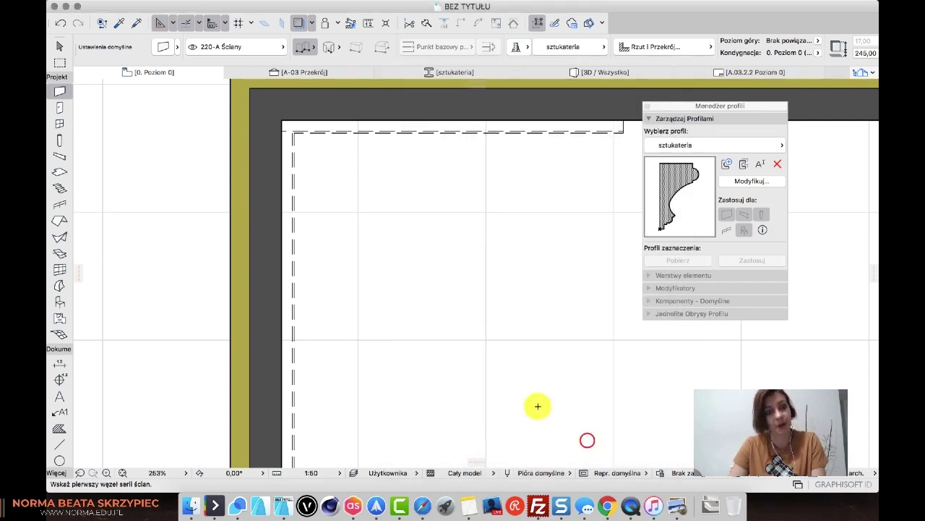
click(55, 287)
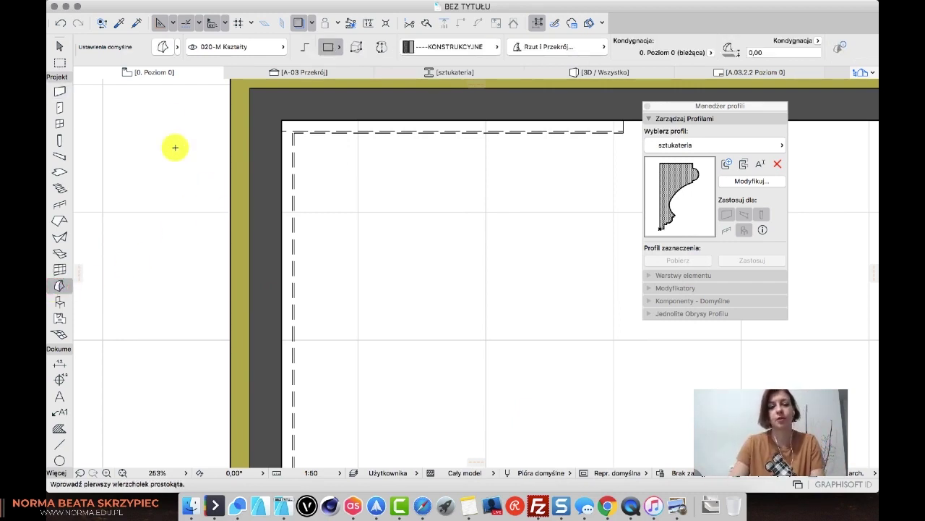
click(163, 48)
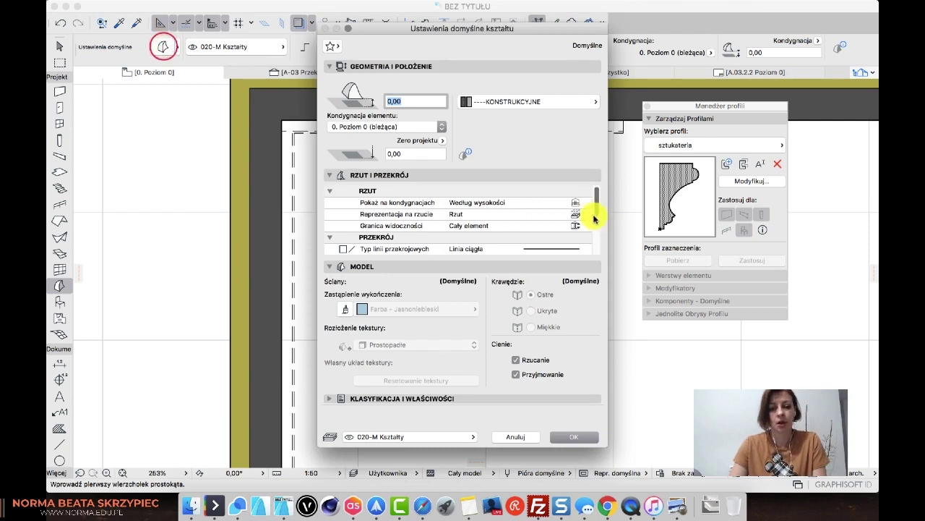
click(343, 308)
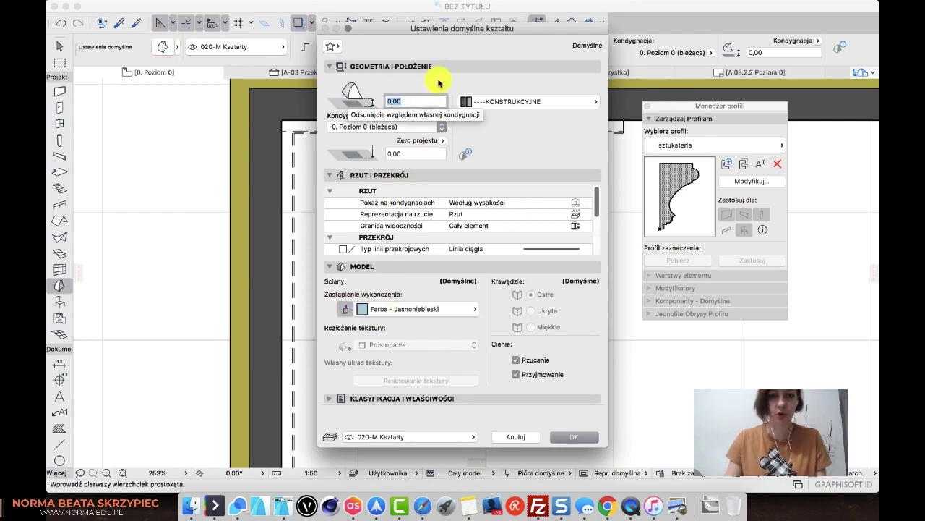
click(522, 437)
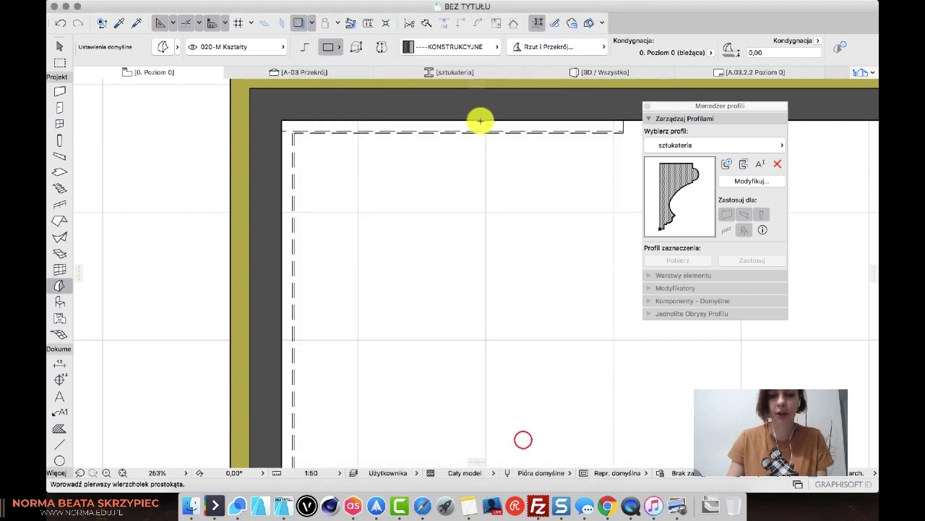
Check the level at the cornice's top edge in the A-03 Przekrój section and return to the Poziom 0 plan
click(485, 73)
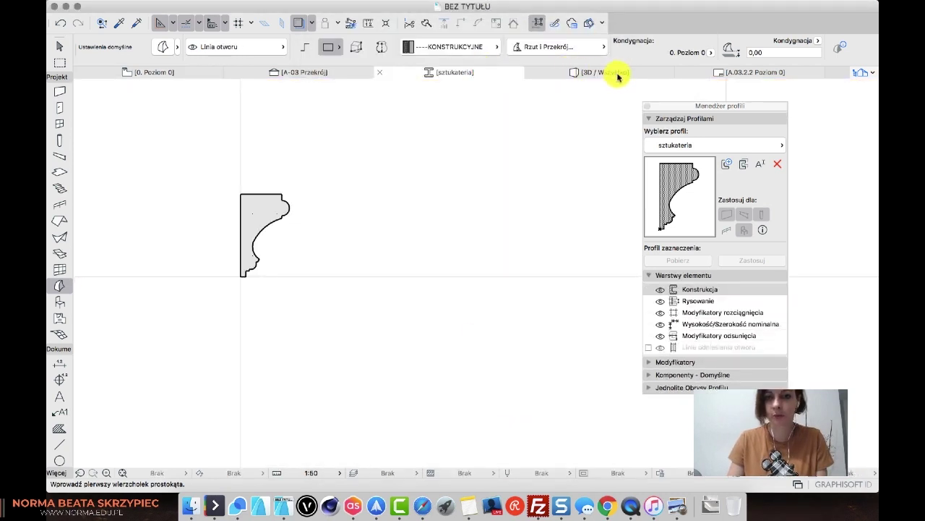
click(752, 73)
click(333, 75)
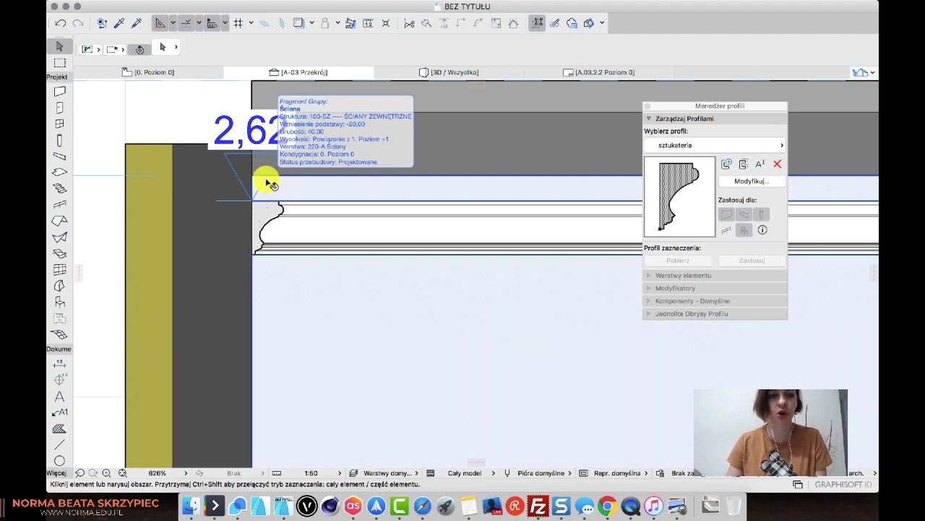
click(196, 75)
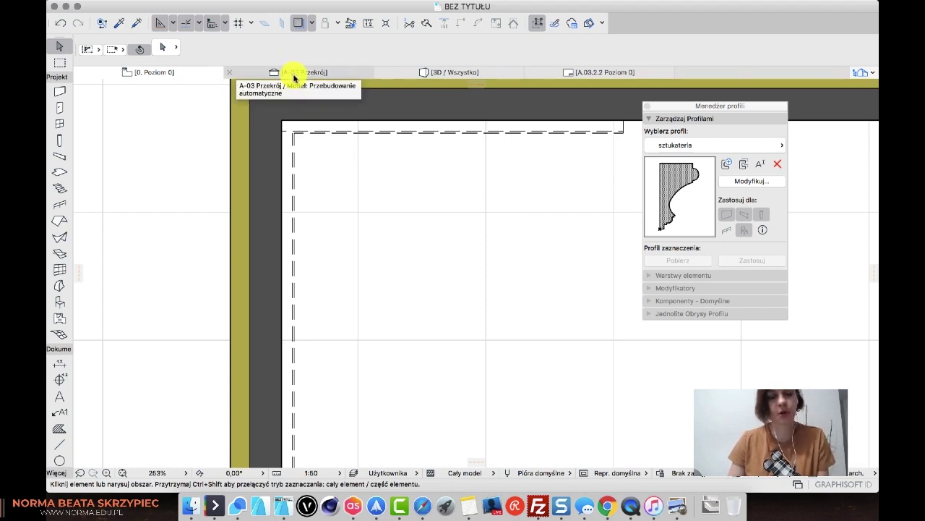
double_click(60, 287)
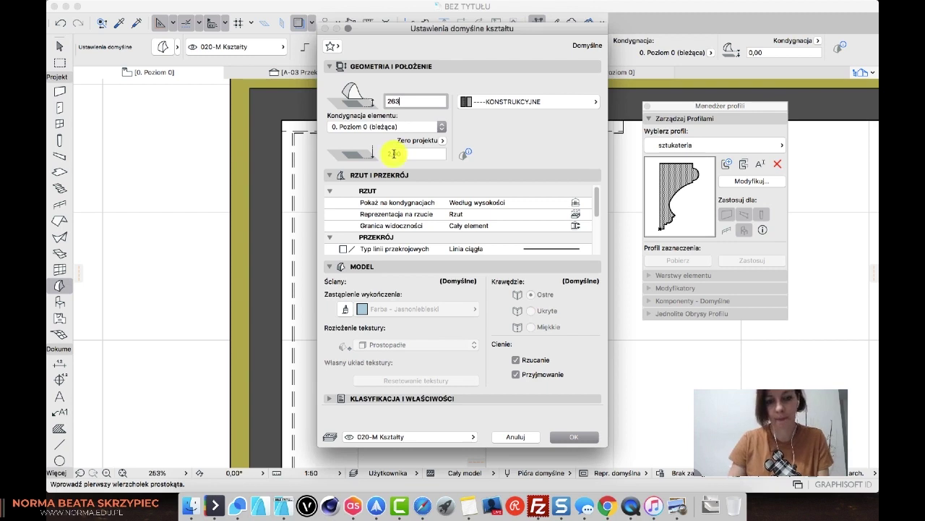
click(344, 310)
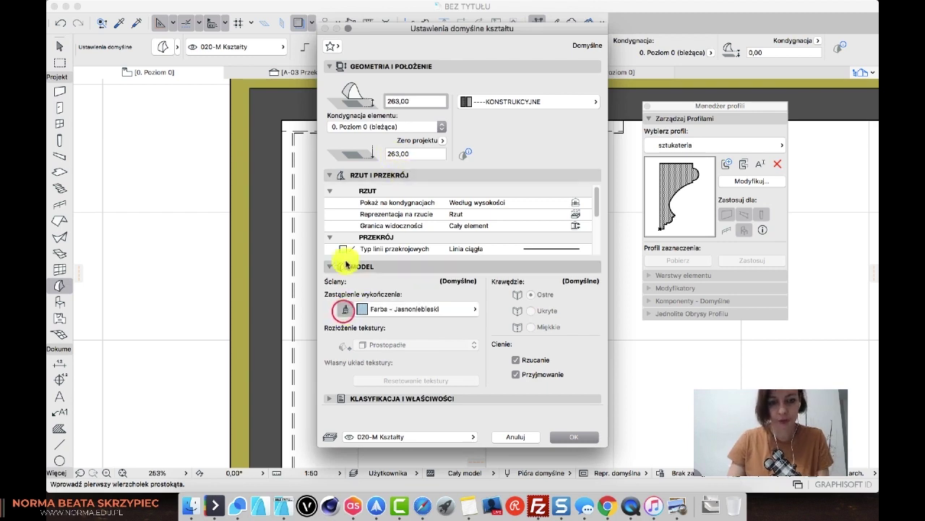
click(421, 309)
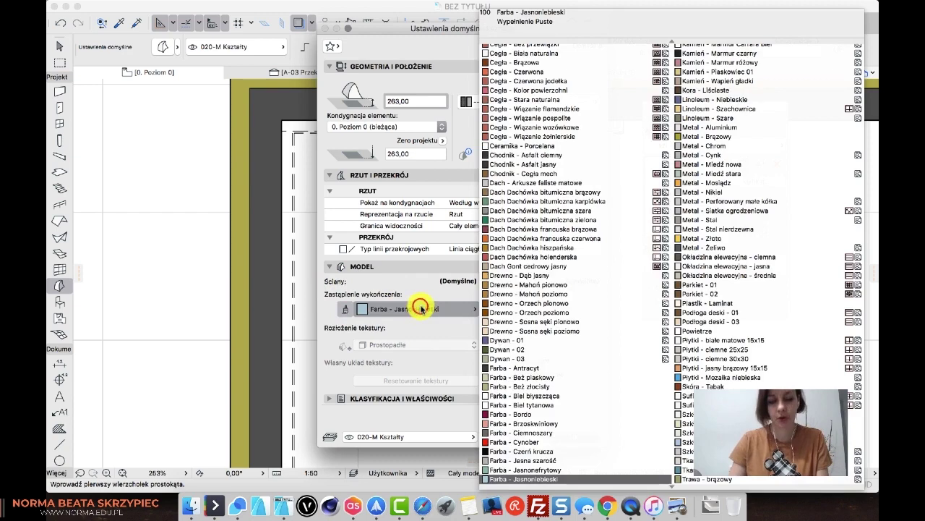
click(629, 254)
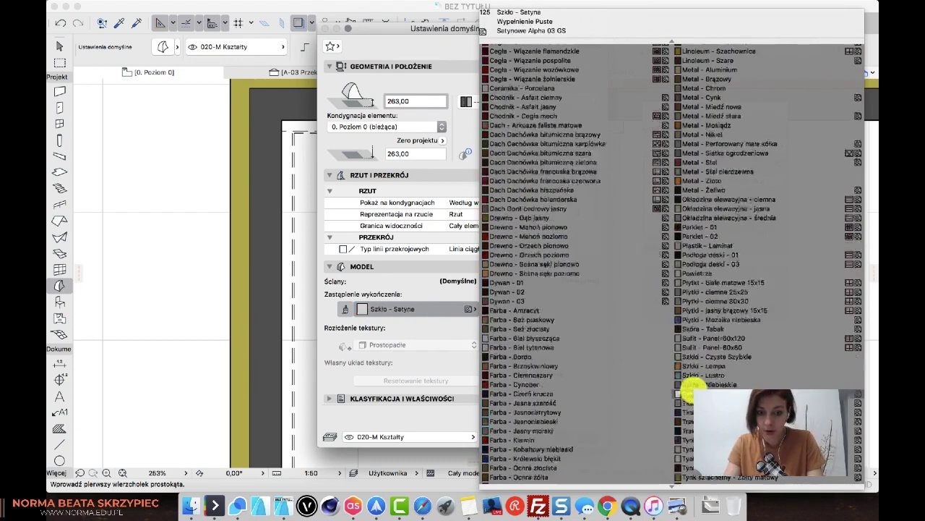
scroll(693, 379, down, 5)
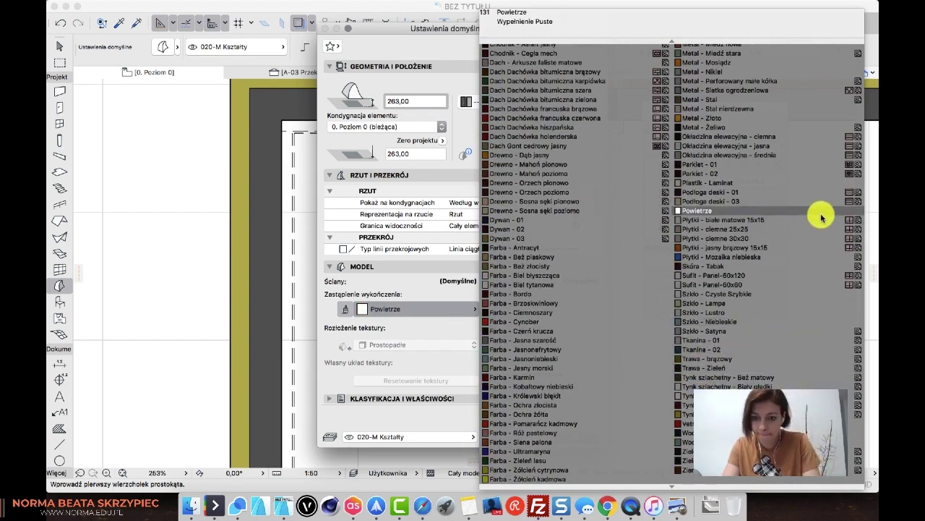
scroll(821, 216, up, 8)
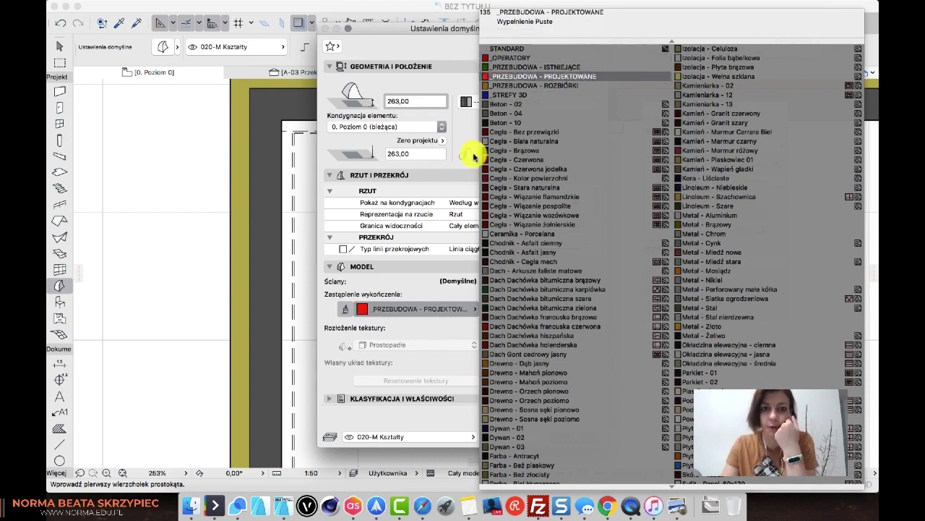
scroll(477, 253, down, 5)
click(441, 420)
click(504, 439)
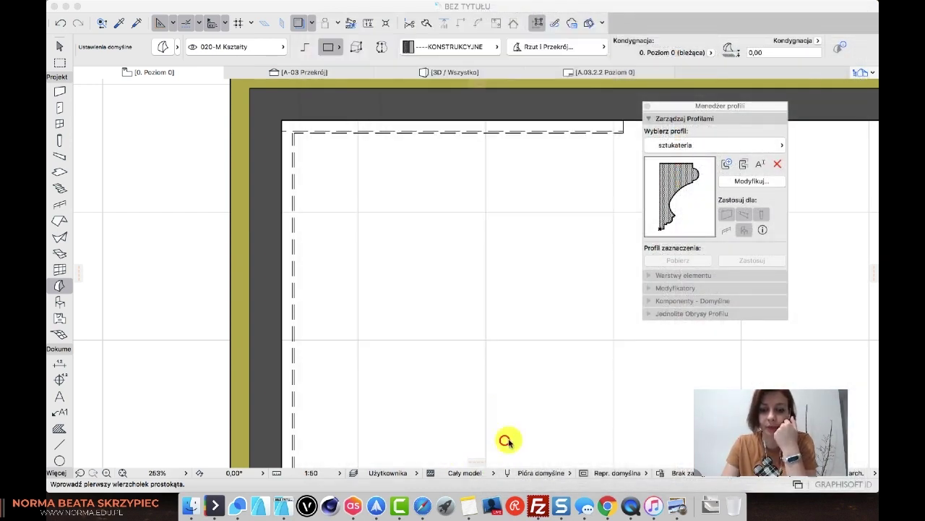
Set the default morph elevation to 263 and override its surface with the red Vetro - Neon By CU mirco
click(483, 75)
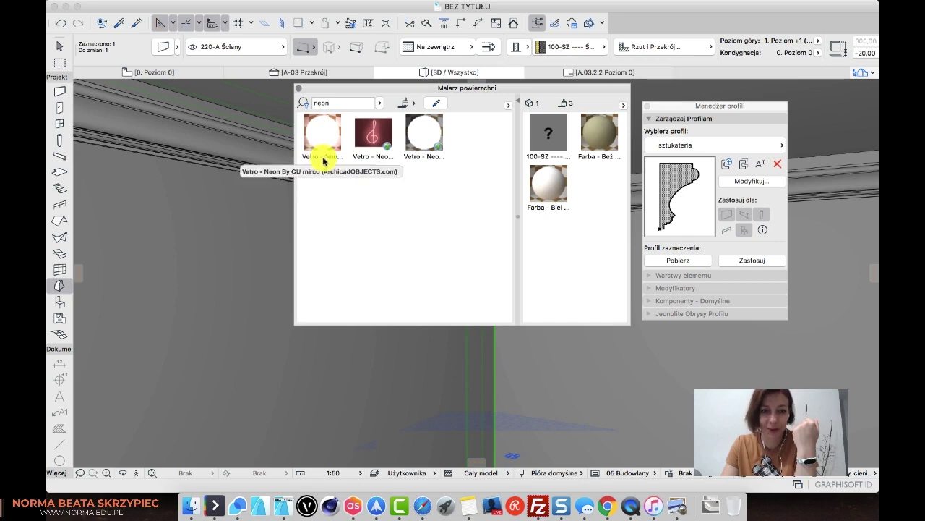
click(192, 73)
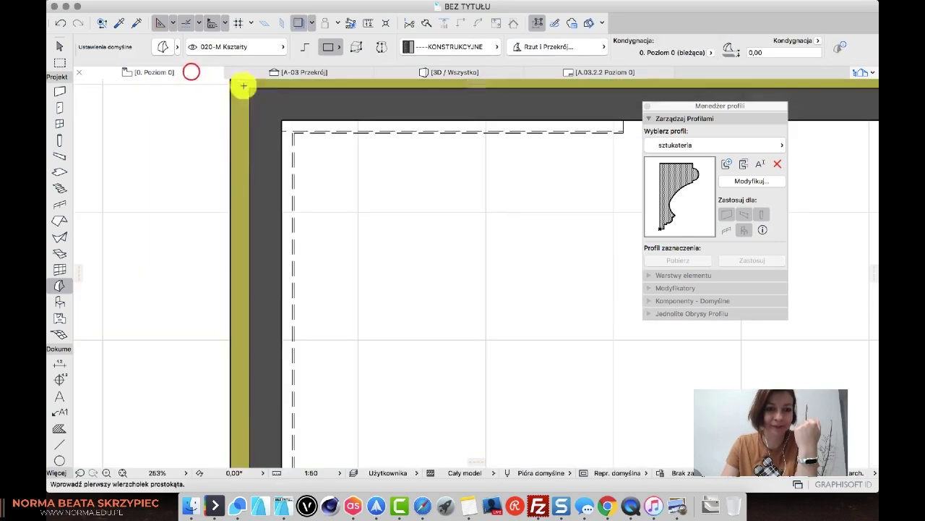
click(158, 49)
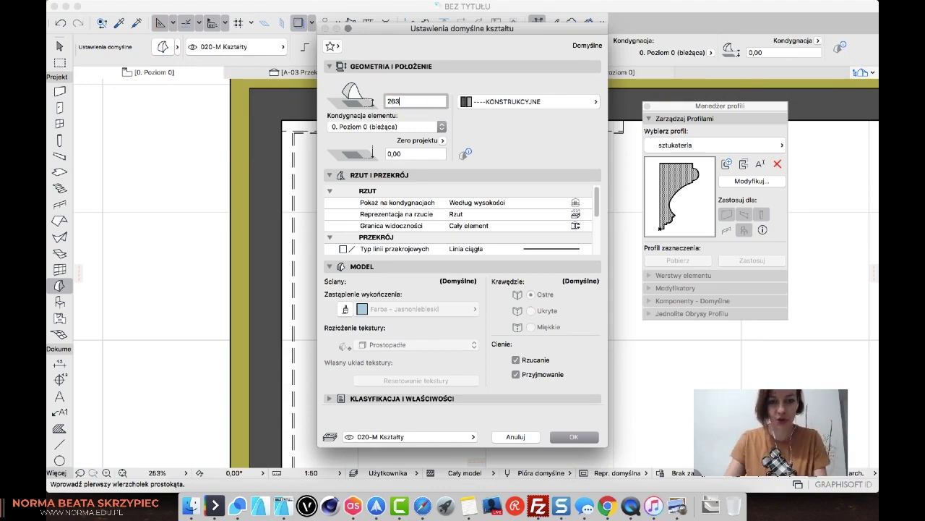
click(338, 313)
click(390, 310)
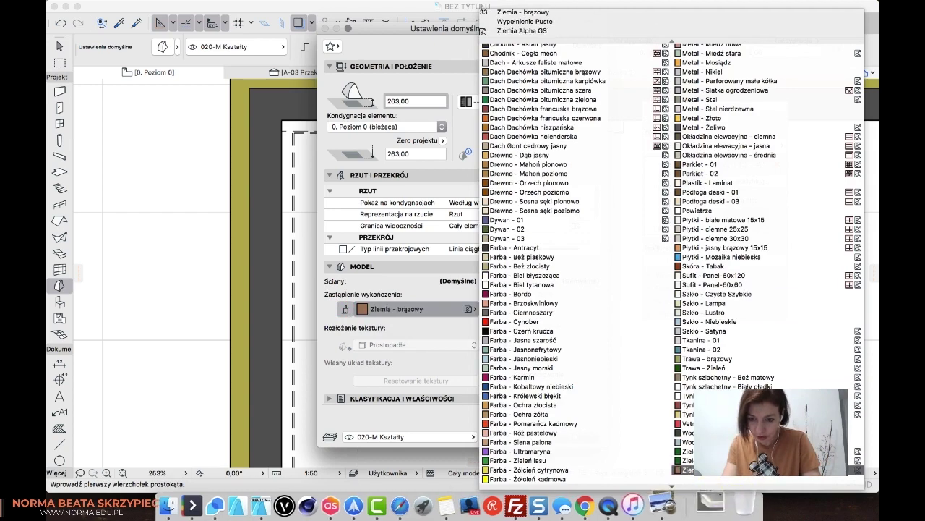
click(685, 426)
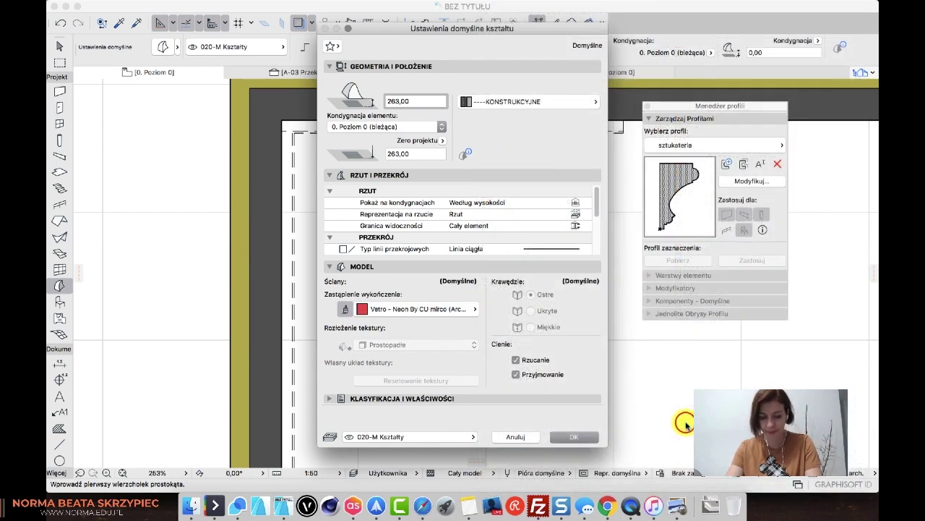
click(574, 437)
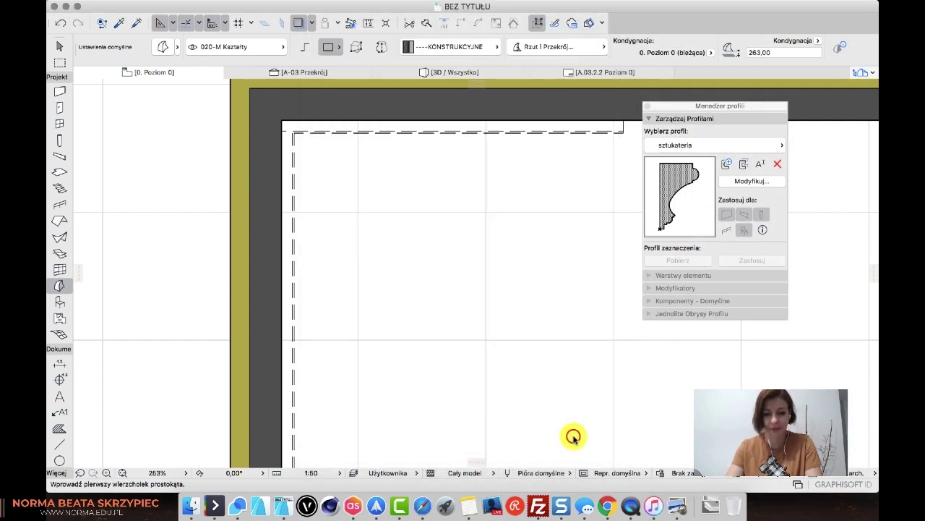
Draw a rectangular morph about 9.24 by 238.38 cm from the room's inner wall corner, along the wall inside the cornice outline
click(283, 120)
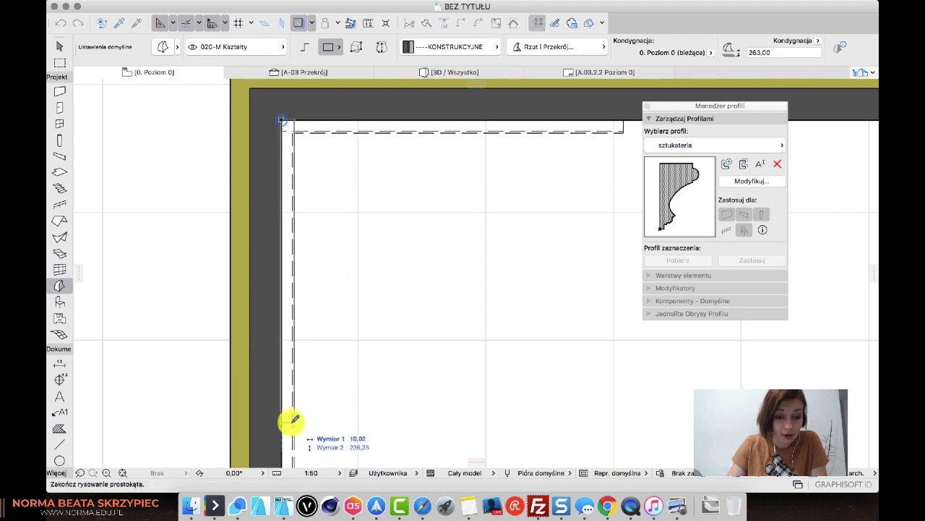
scroll(293, 425, up, 3)
scroll(293, 427, up, 2)
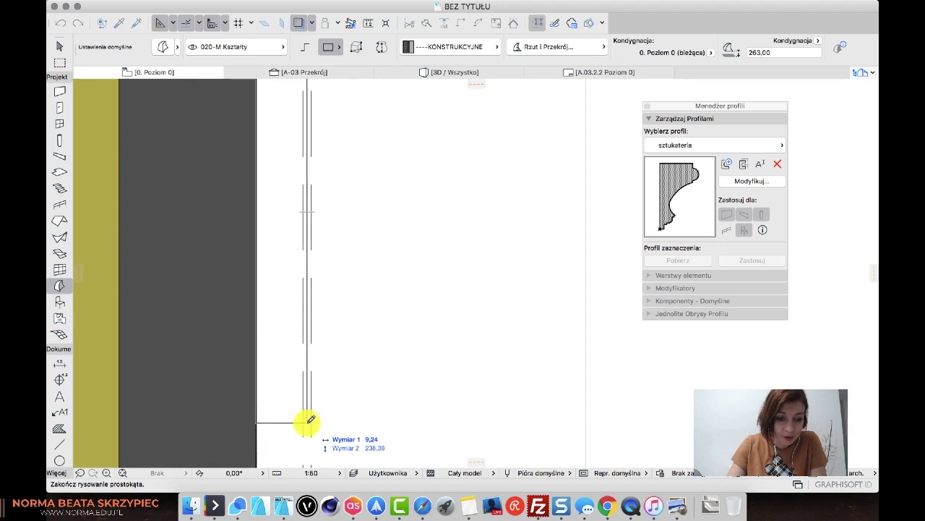
click(308, 422)
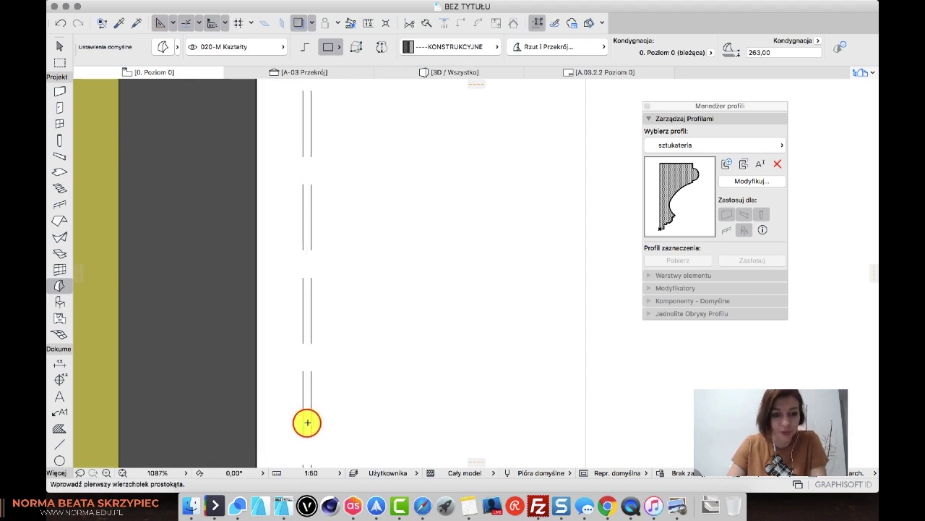
Select the neon morph strip above the cornice in the 3D view and set its elevation to 262
click(476, 71)
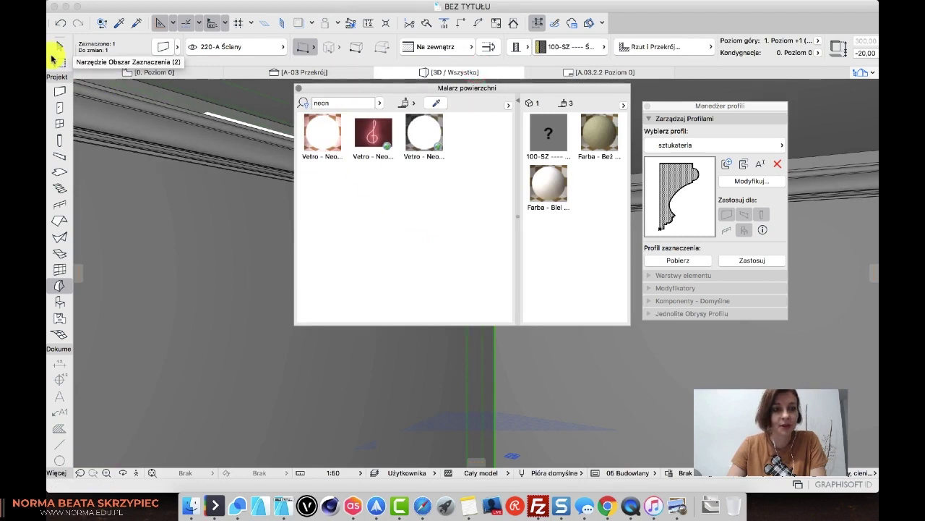
click(57, 44)
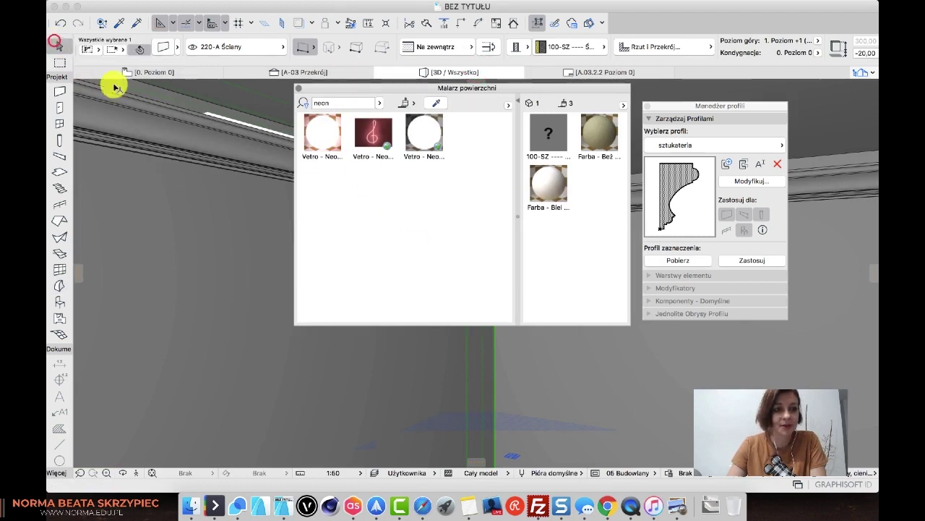
click(221, 113)
mouse_move(222, 113)
middle_down()
mouse_move(203, 123)
mouse_move(212, 176)
mouse_move(221, 140)
mouse_move(296, 289)
mouse_move(274, 250)
mouse_move(222, 203)
mouse_move(199, 203)
middle_up()
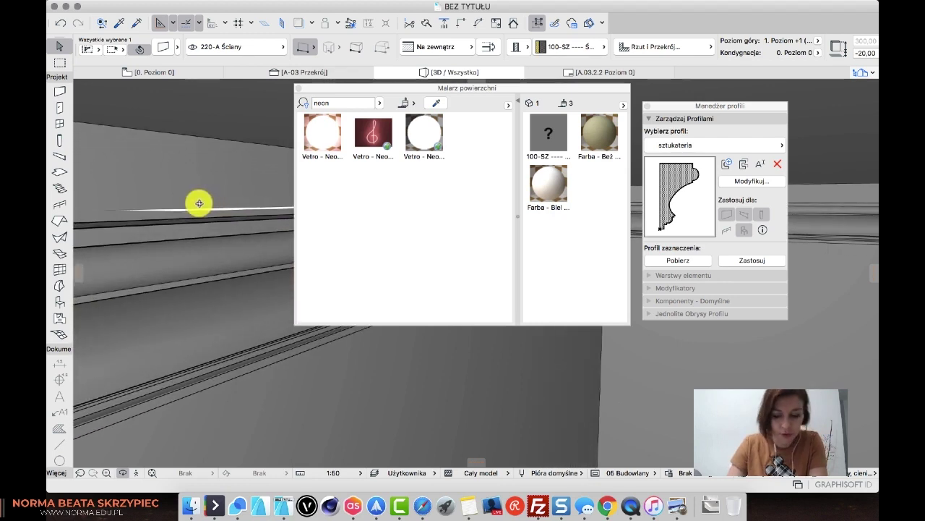
click(61, 48)
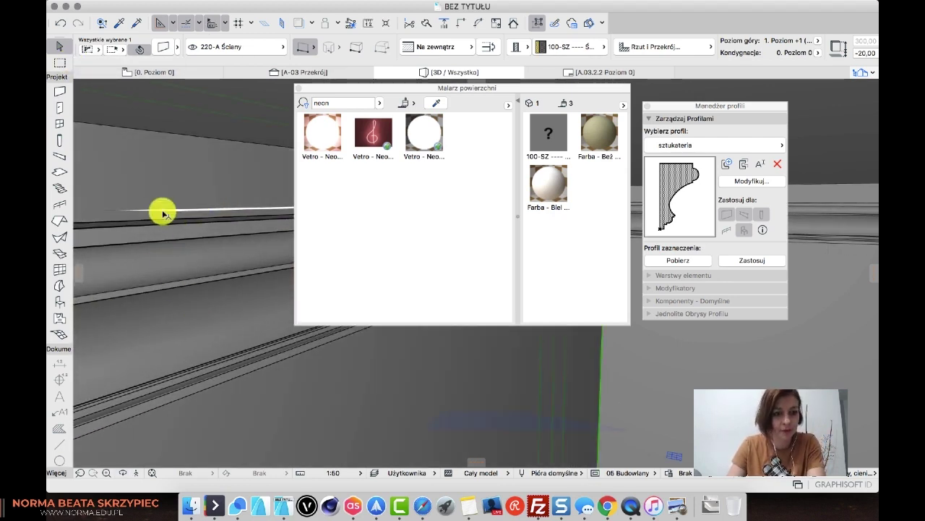
click(163, 212)
click(163, 48)
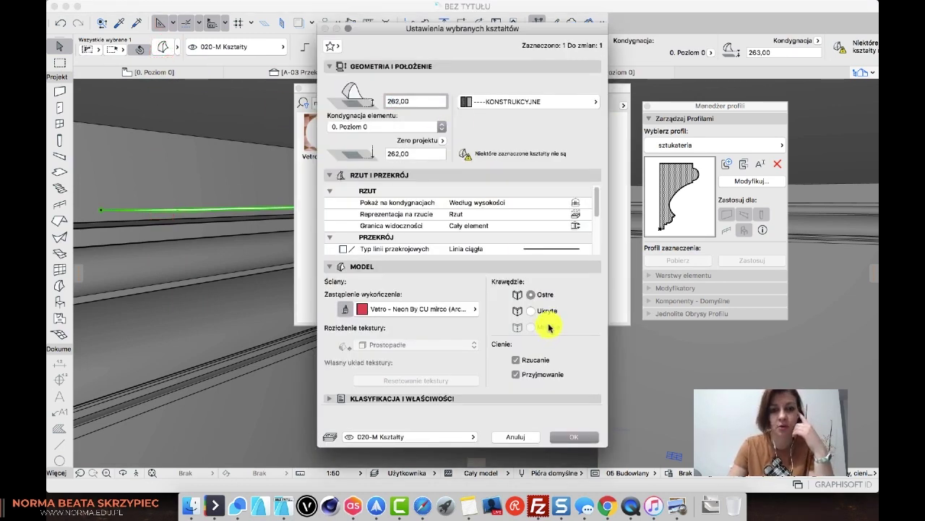
click(587, 436)
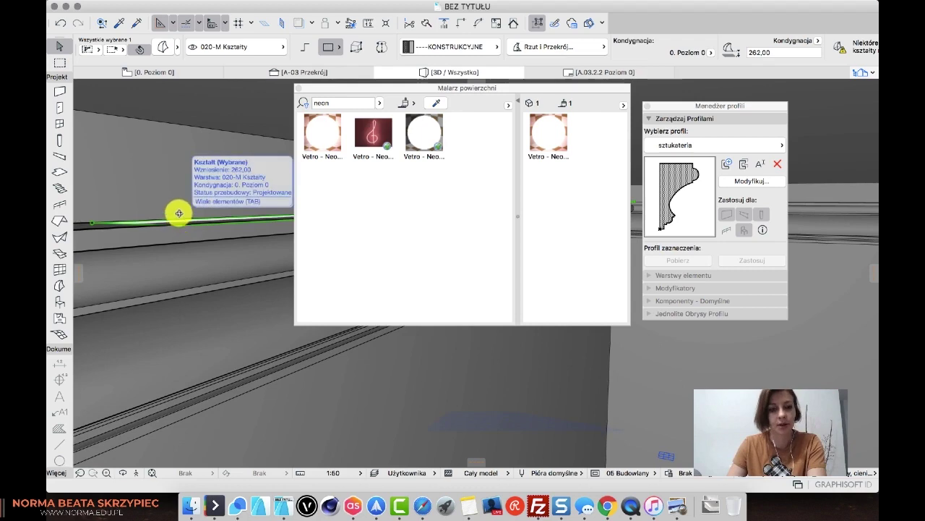
Set the elevation of the neon morph strip behind the cornice to 262.50 and deselect it
shift+middle_drag(178, 210, 194, 222)
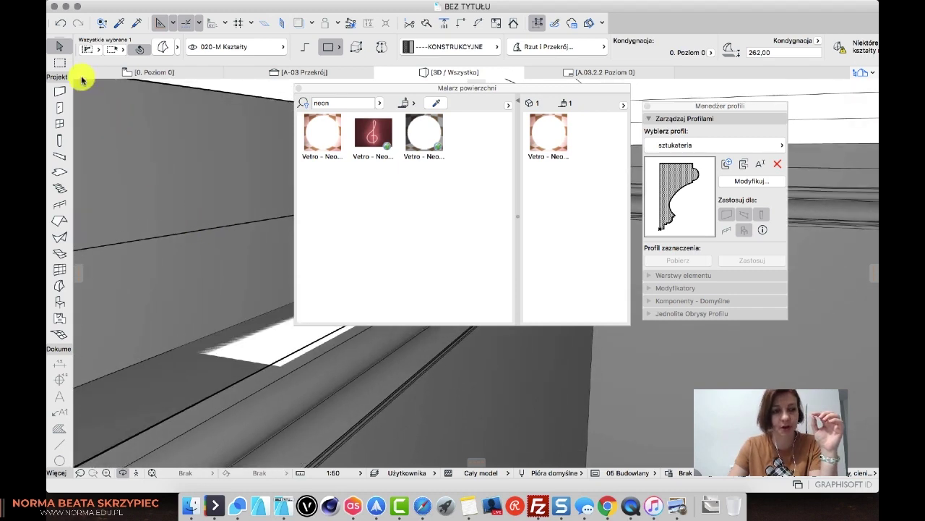
click(277, 367)
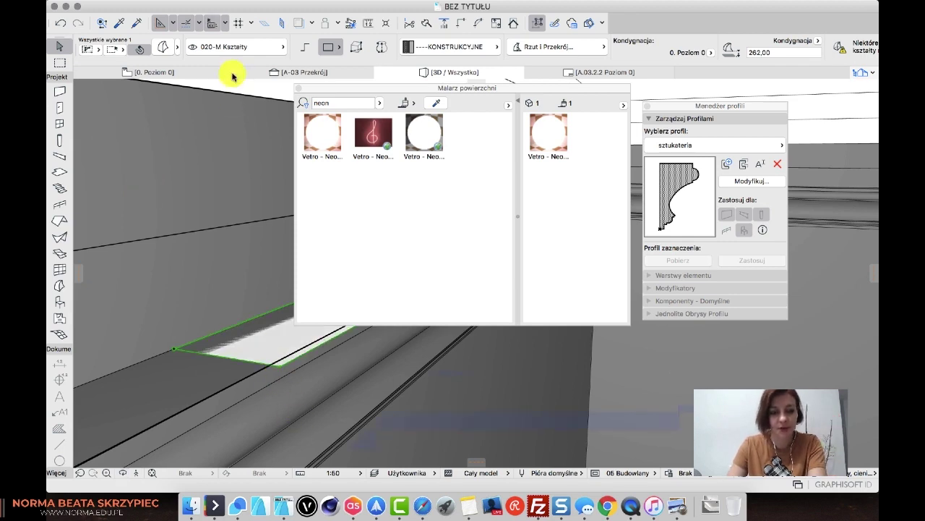
click(159, 45)
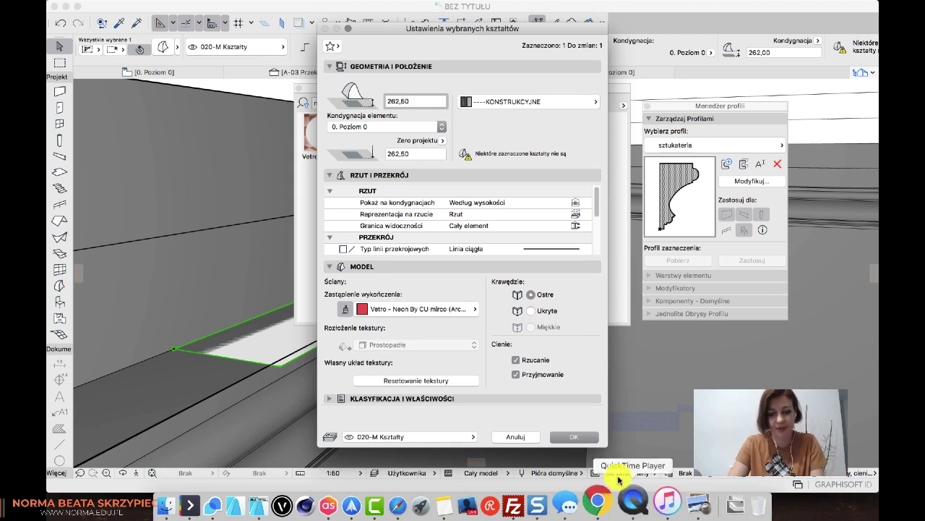
click(583, 436)
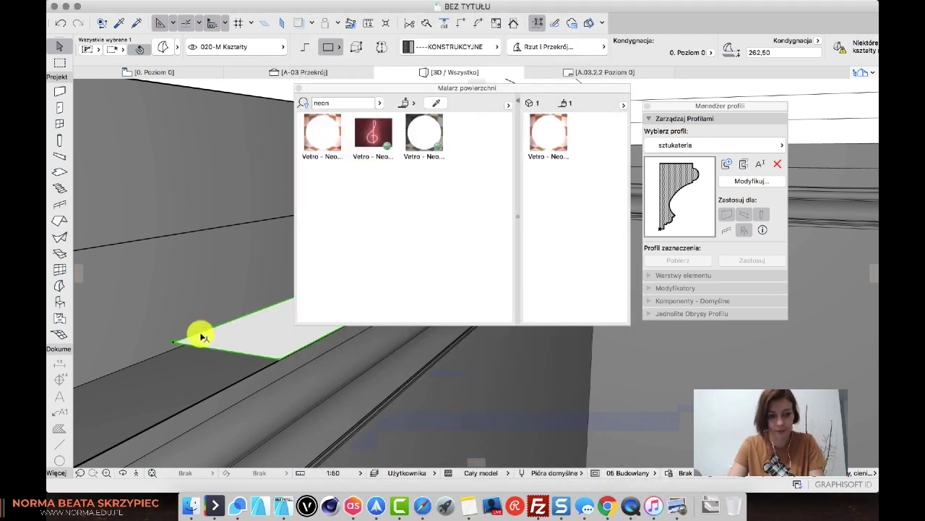
click(267, 415)
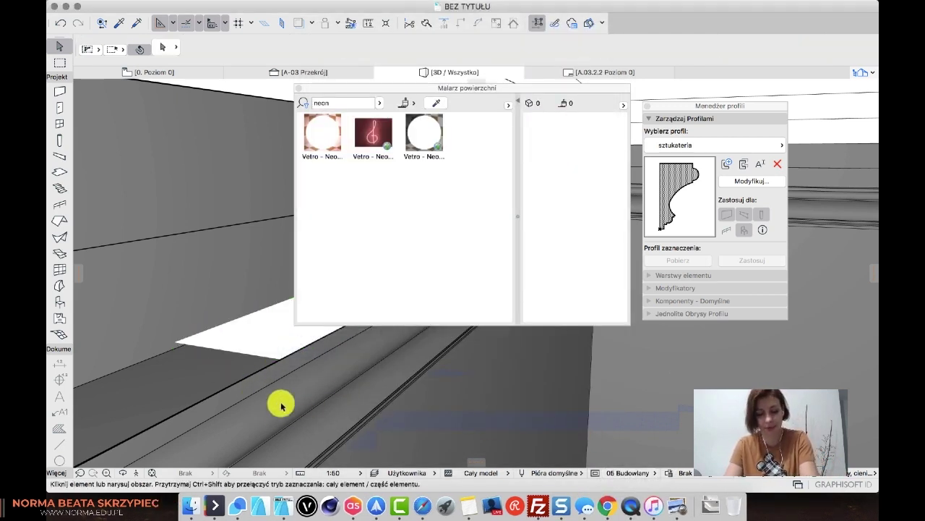
mouse_move(313, 405)
mouse_down()
mouse_move(282, 360)
mouse_move(188, 357)
mouse_move(180, 374)
mouse_move(277, 378)
mouse_move(283, 357)
mouse_move(393, 374)
mouse_move(353, 383)
mouse_move(206, 188)
mouse_move(310, 378)
mouse_move(347, 407)
mouse_move(299, 287)
mouse_move(285, 217)
mouse_move(297, 217)
mouse_up()
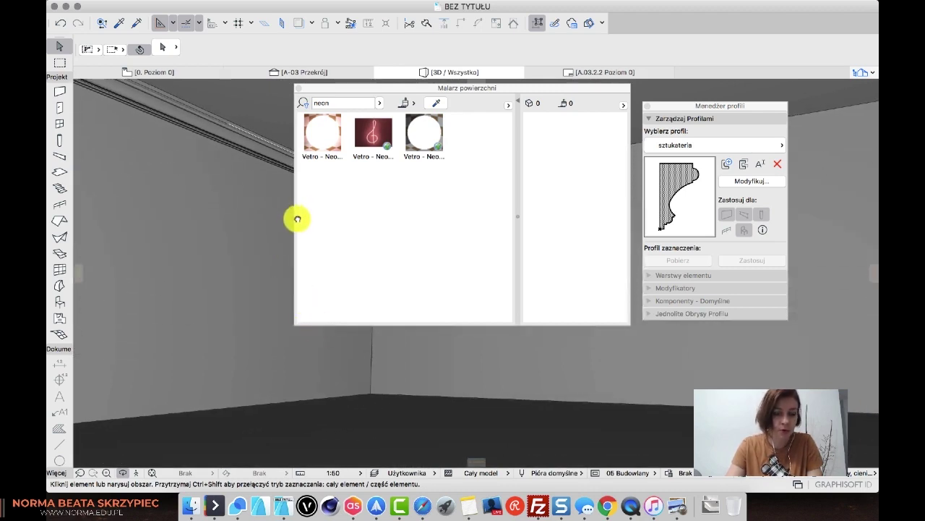
Return to the Poziom 0 floor plan and set the default morph elevation to 262.5, keeping the red neon surface override
drag(609, 86, 814, 157)
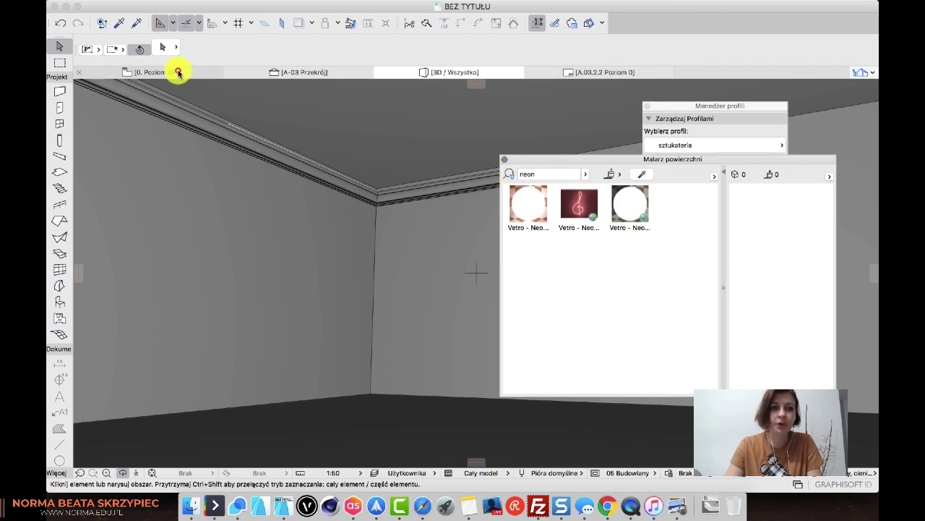
click(178, 72)
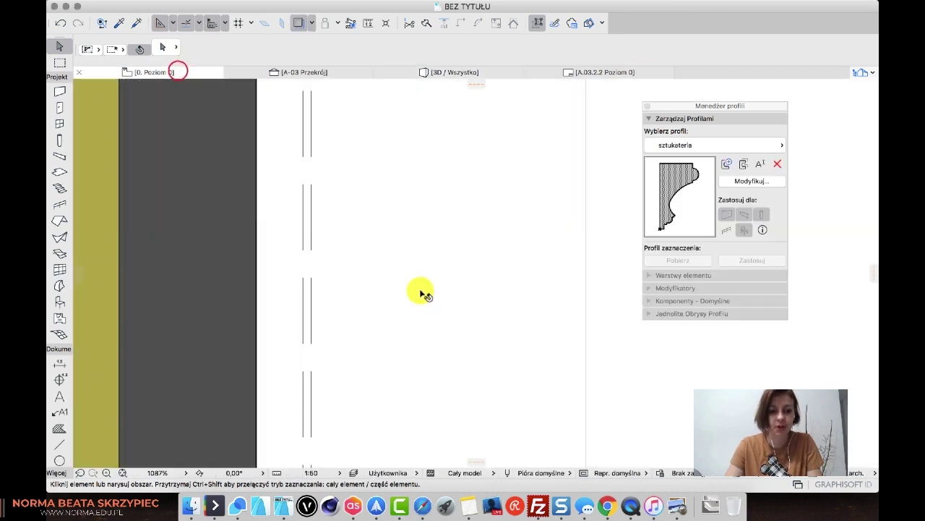
click(60, 286)
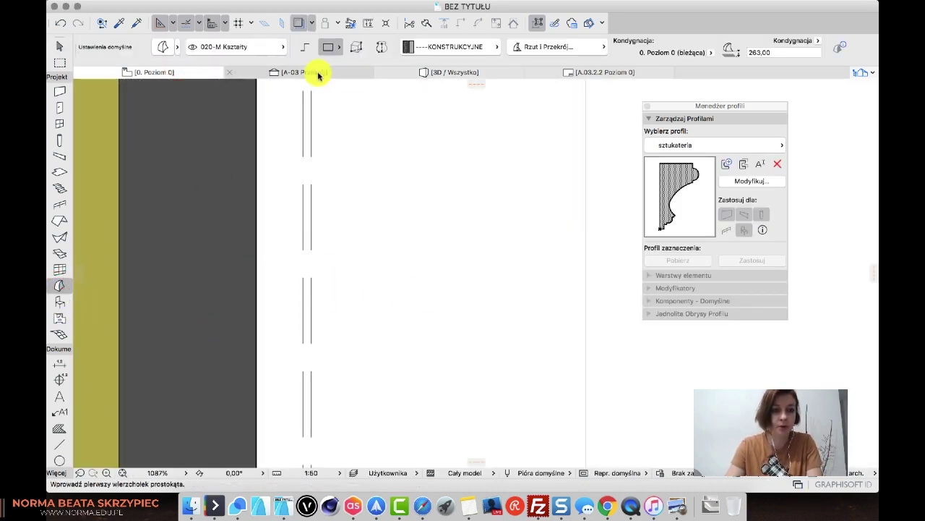
click(481, 72)
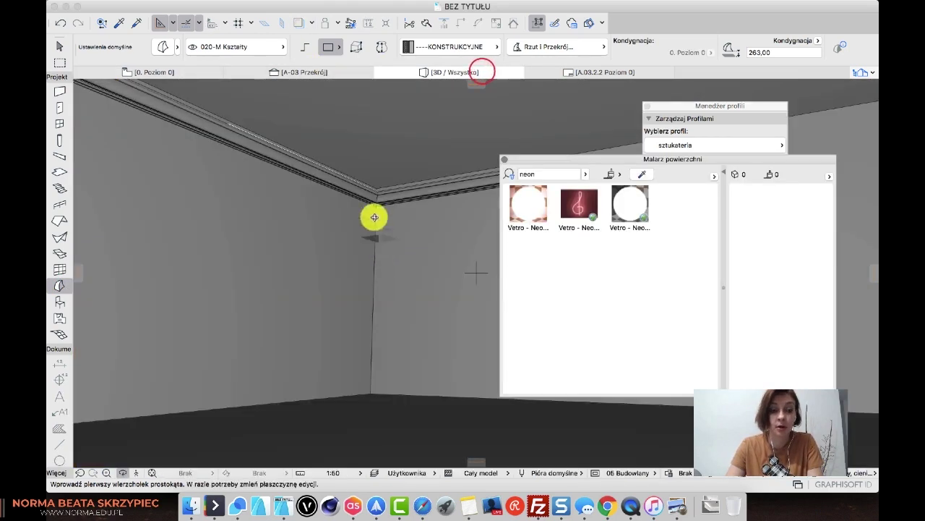
click(173, 72)
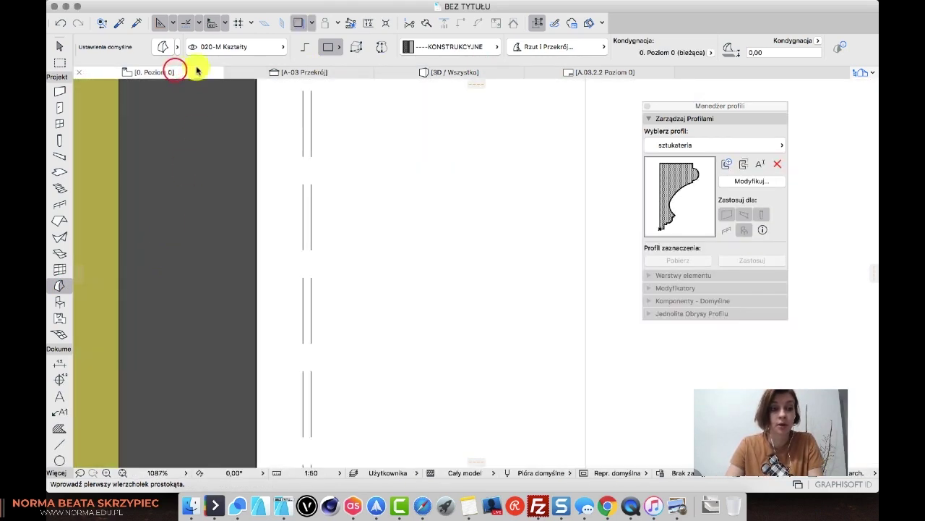
click(162, 48)
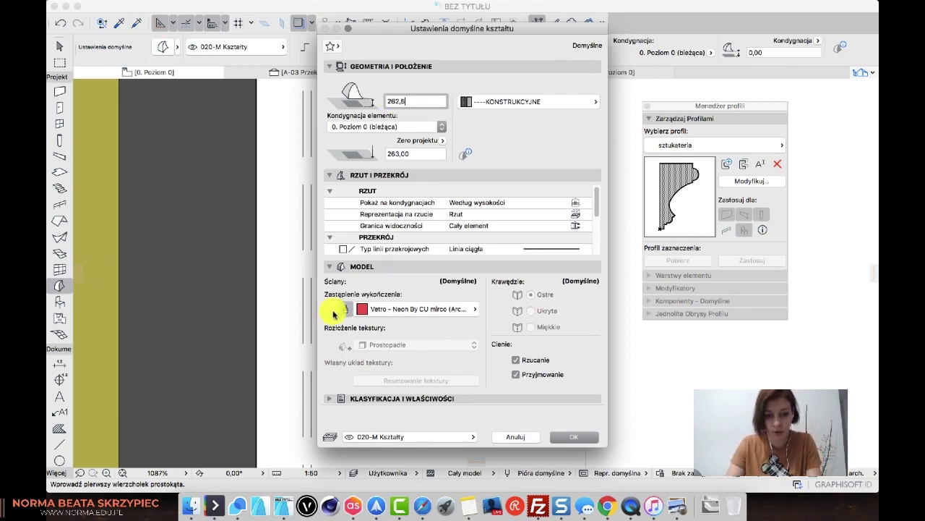
click(589, 437)
Draw a rectangular morph strip from the room's inner corner along the adjoining wall, up to the end of the second cornice
scroll(506, 245, left, 3)
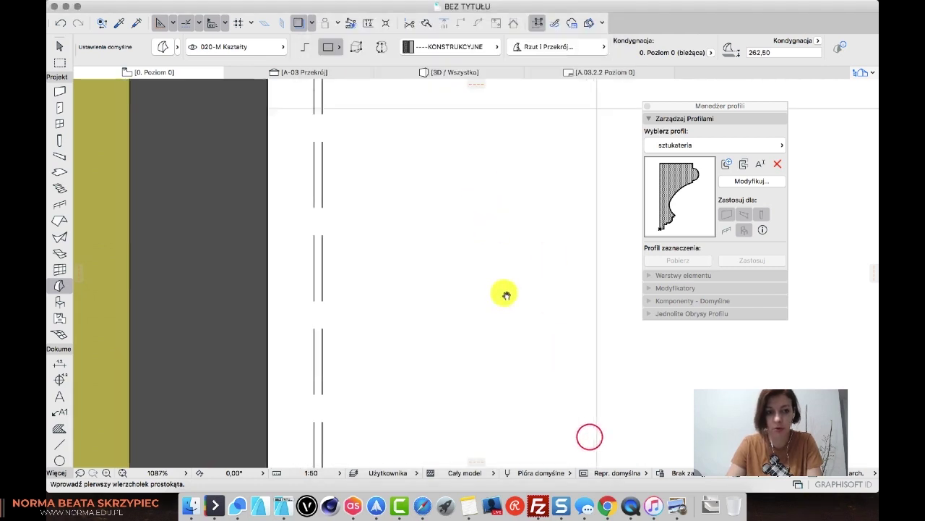
scroll(464, 206, left, 5)
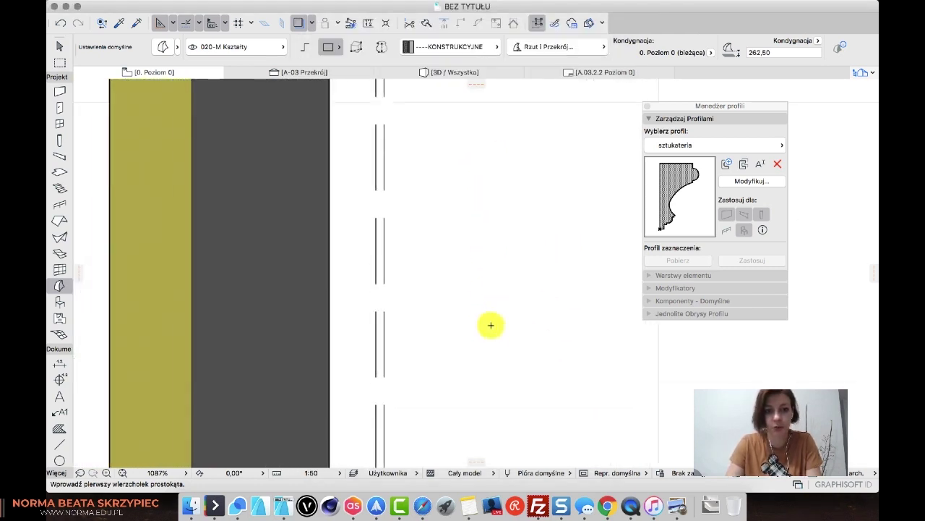
scroll(488, 310, up, 5)
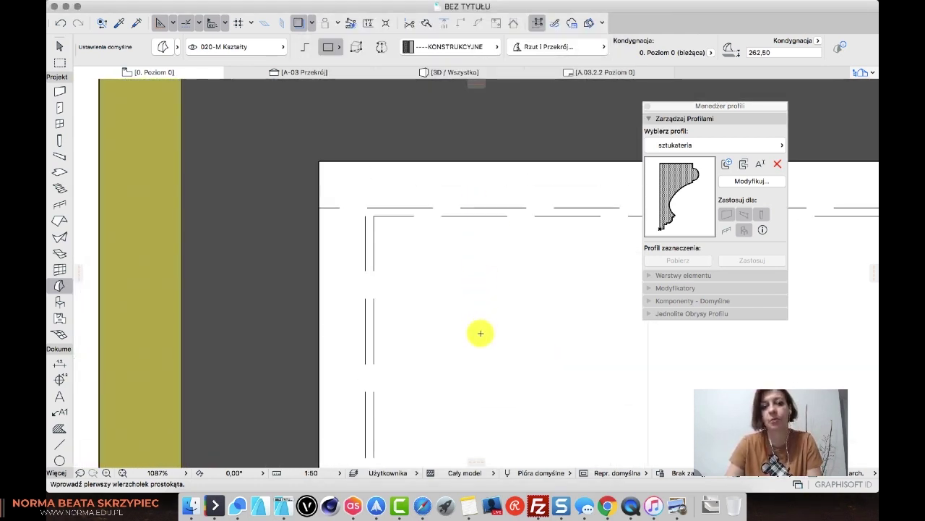
click(318, 160)
scroll(271, 268, right, 5)
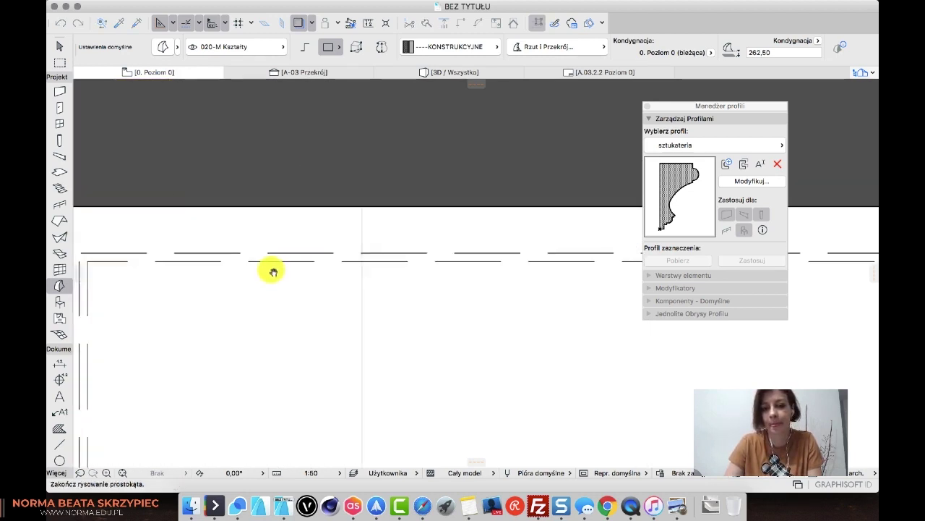
scroll(228, 252, down, 2)
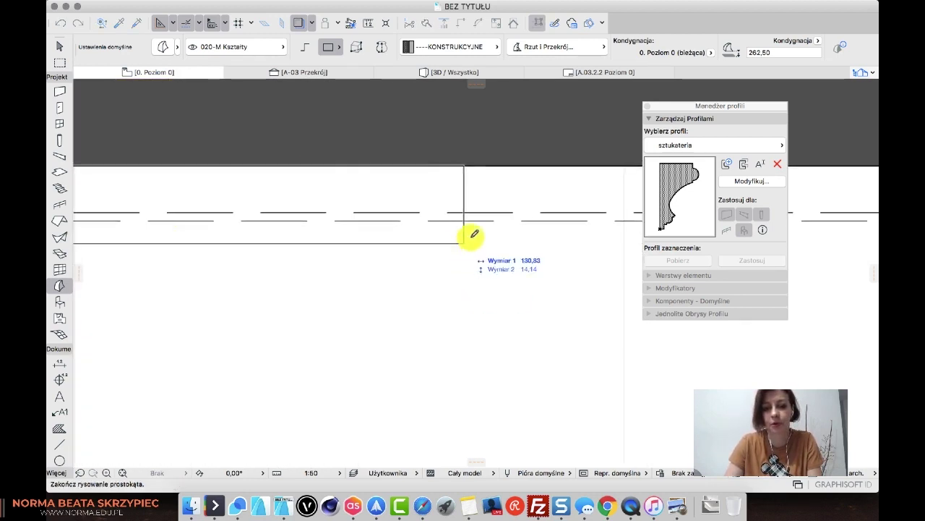
click(627, 220)
scroll(529, 227, down, 5)
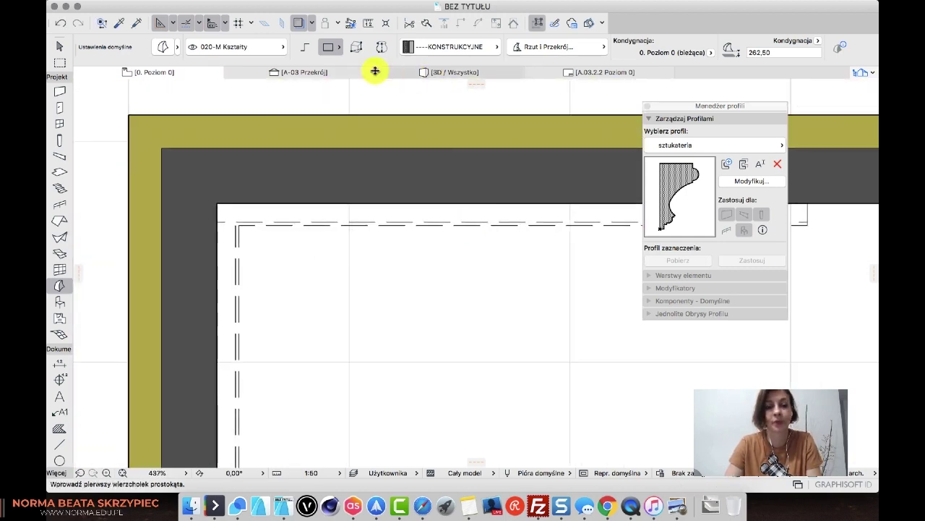
Show the cornice corner in the 3D view and close the surface painter palette covering it
click(444, 72)
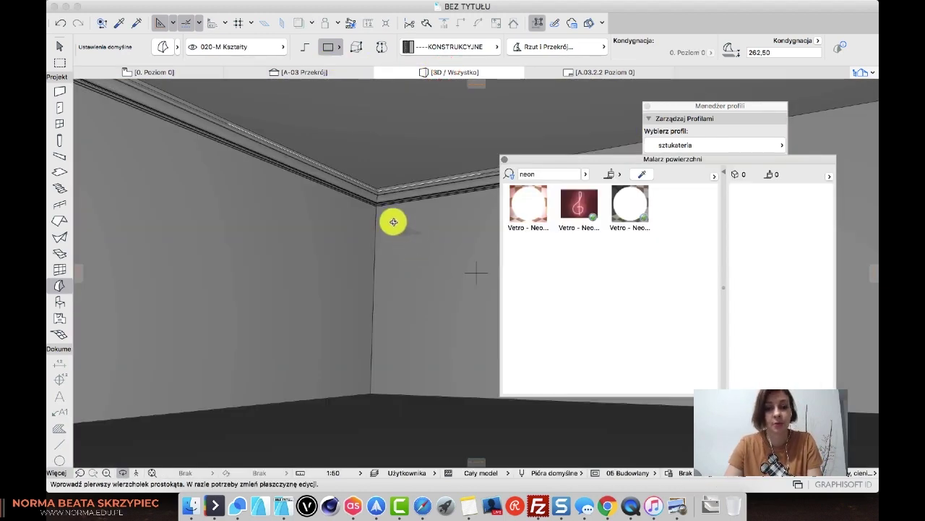
shift+middle_drag(355, 196, 405, 194)
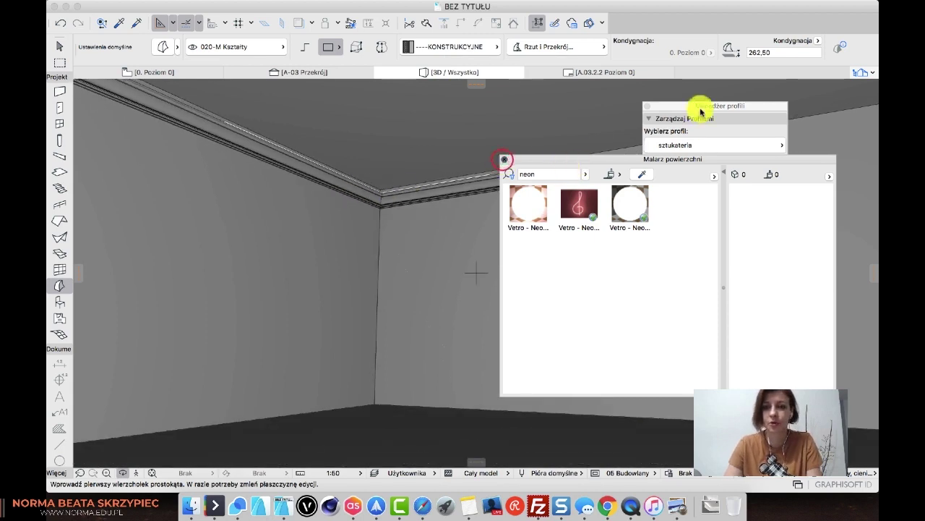
click(645, 107)
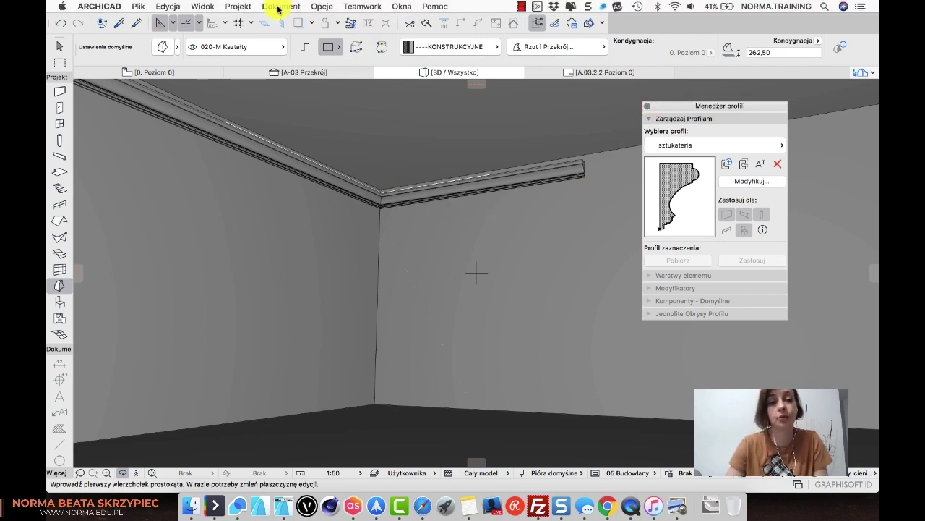
Enable Świecące powierzchnie in the CineRender light settings and set its intensity to 100
click(279, 6)
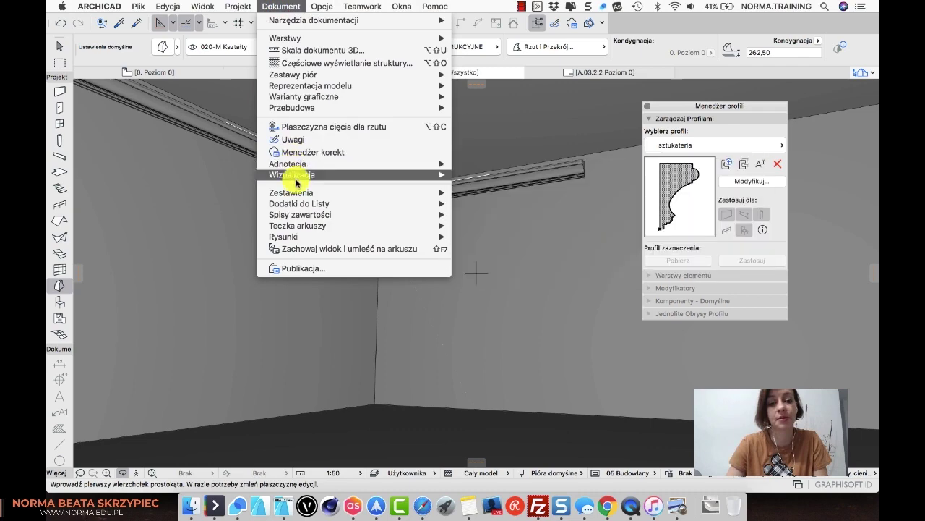
mouse_move(417, 181)
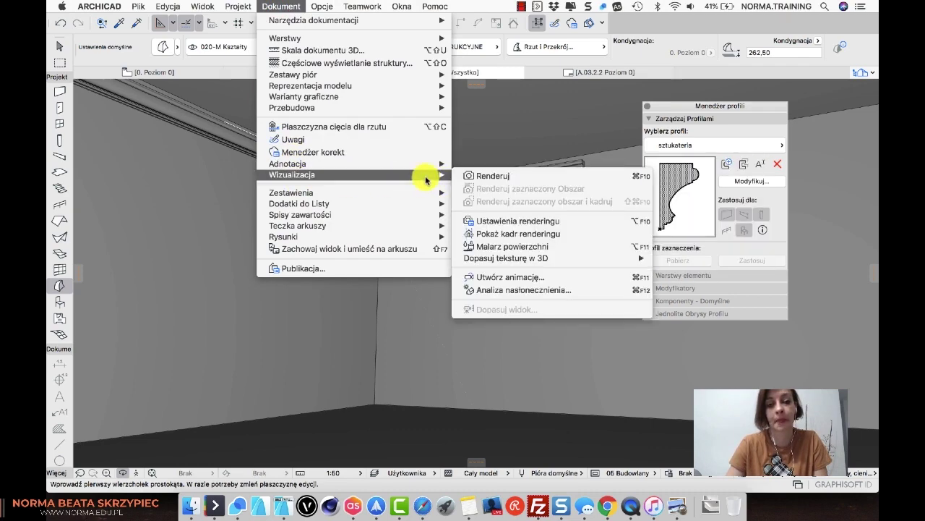
click(488, 218)
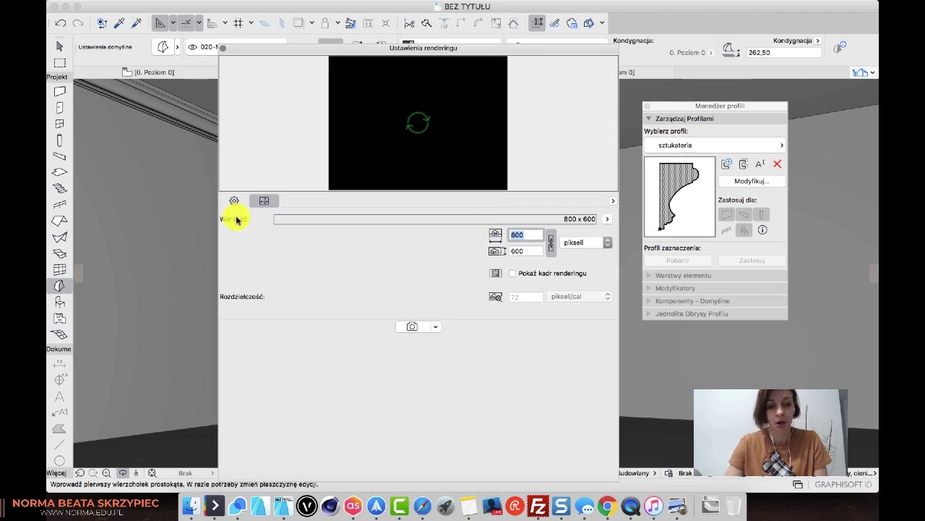
click(233, 201)
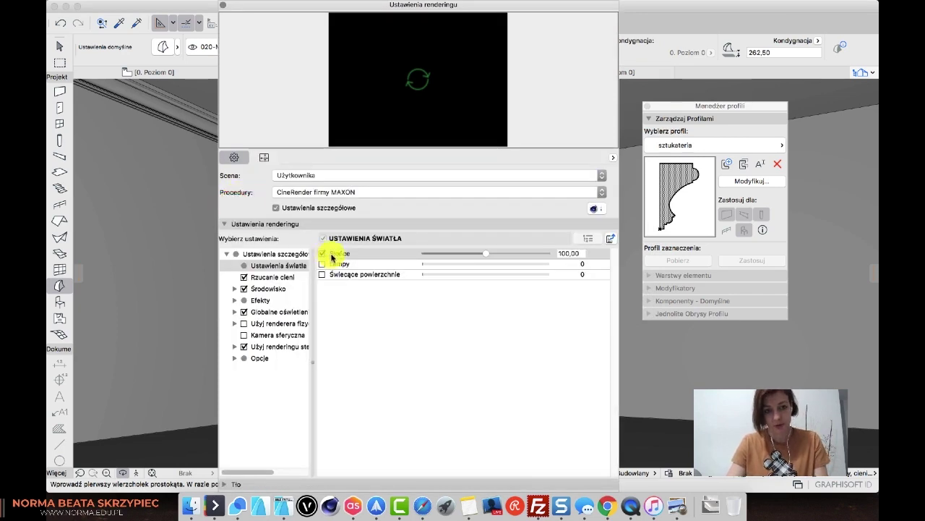
click(321, 274)
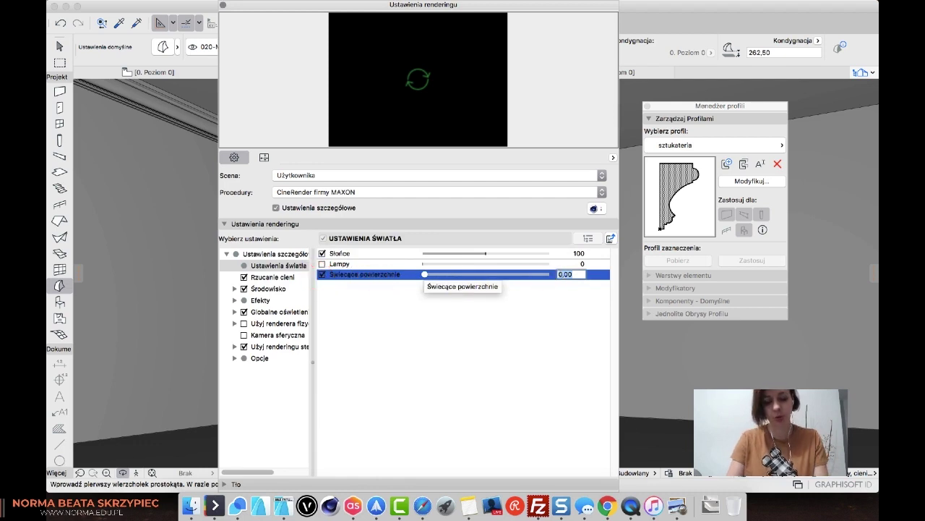
text(100)
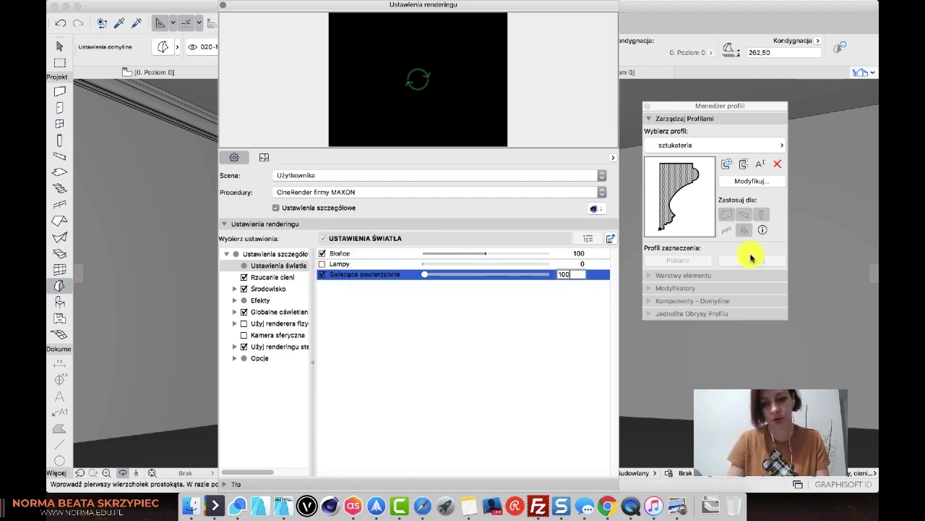
key(Return)
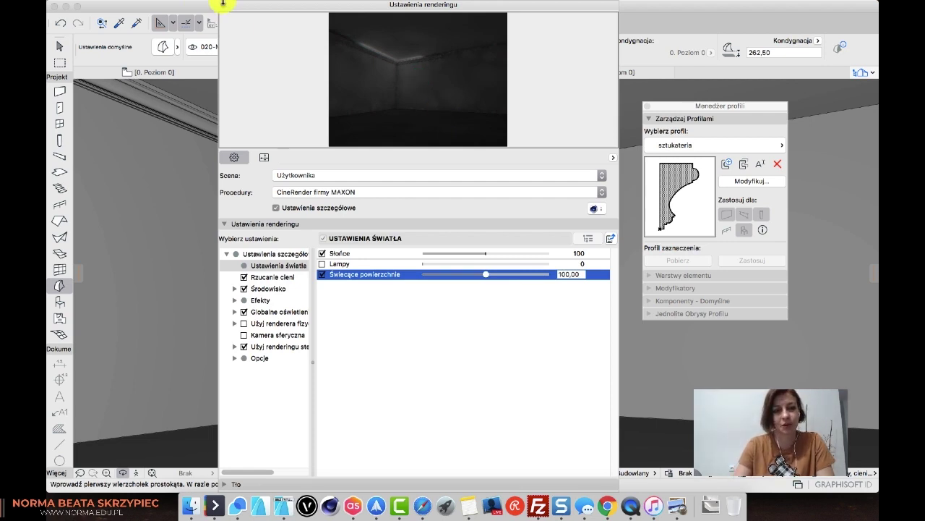
Shrink and reposition the rendering settings palette, and start rendering the 3D view of the backlit cornices
mouse_move(220, 4)
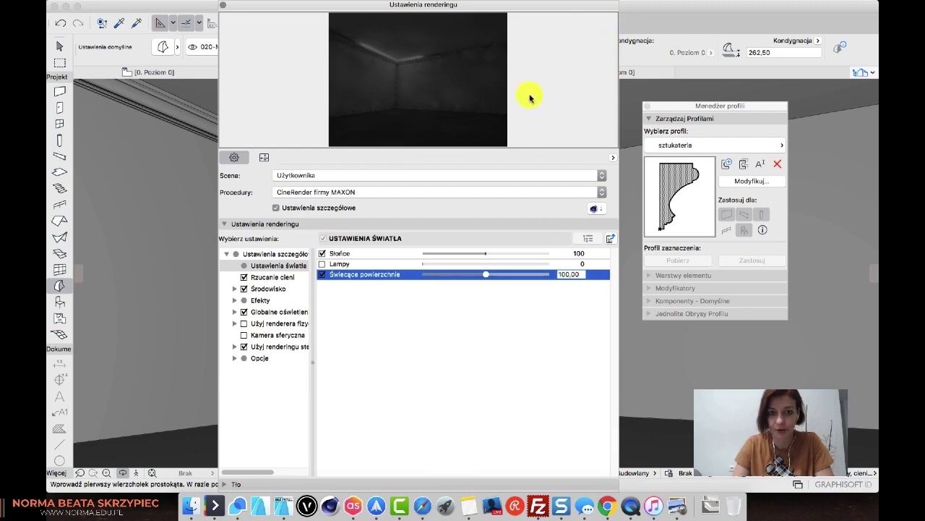
drag(544, 6, 468, 87)
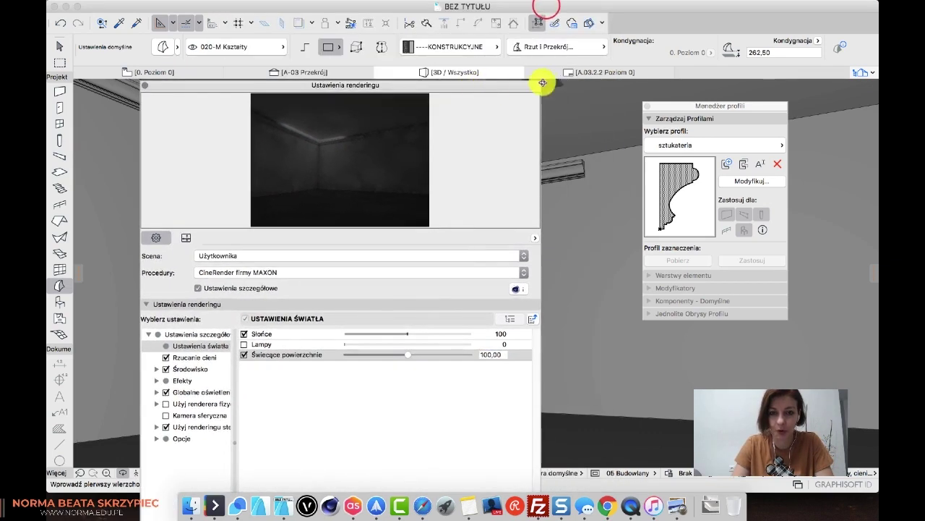
drag(537, 82, 452, 309)
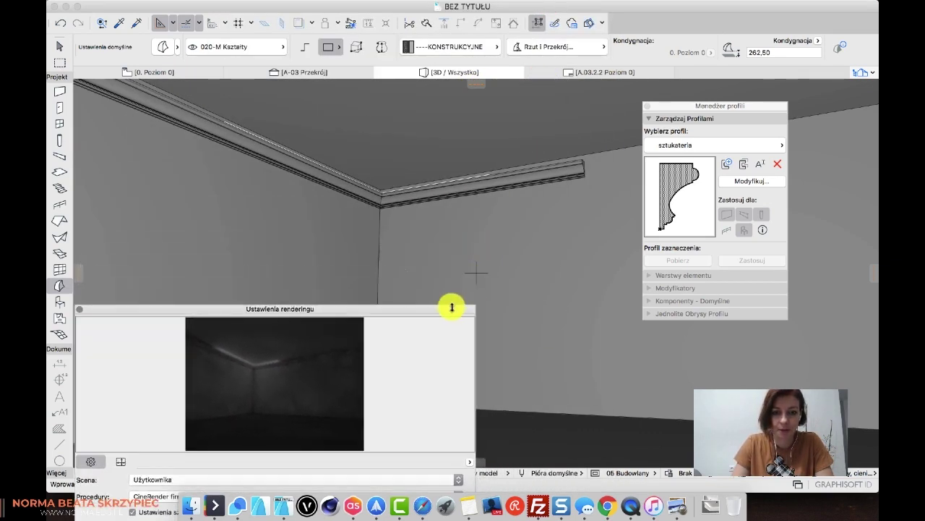
drag(503, 265, 585, 102)
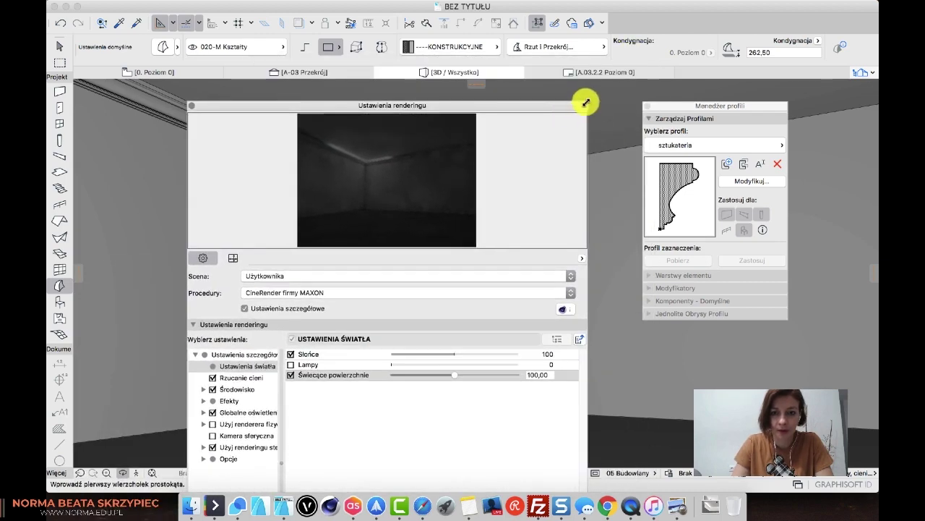
drag(541, 125, 354, 222)
drag(477, 61, 543, 56)
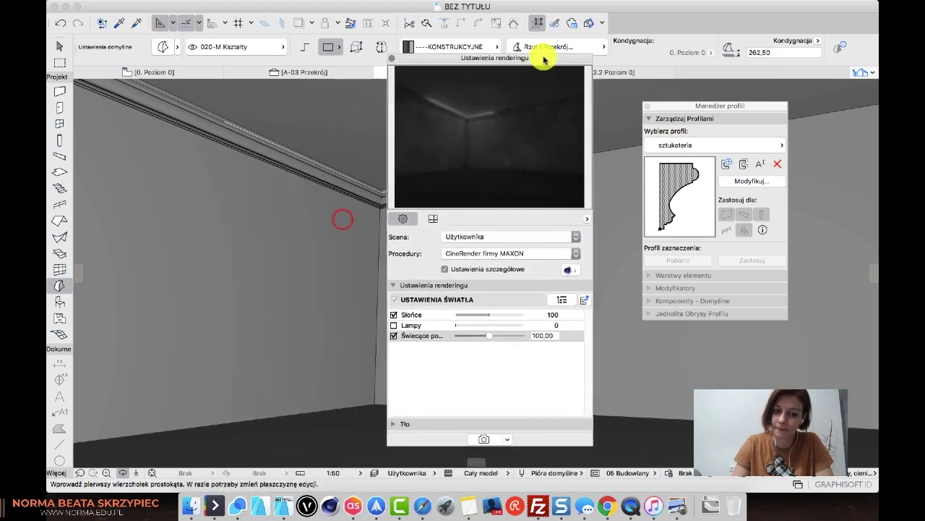
click(483, 438)
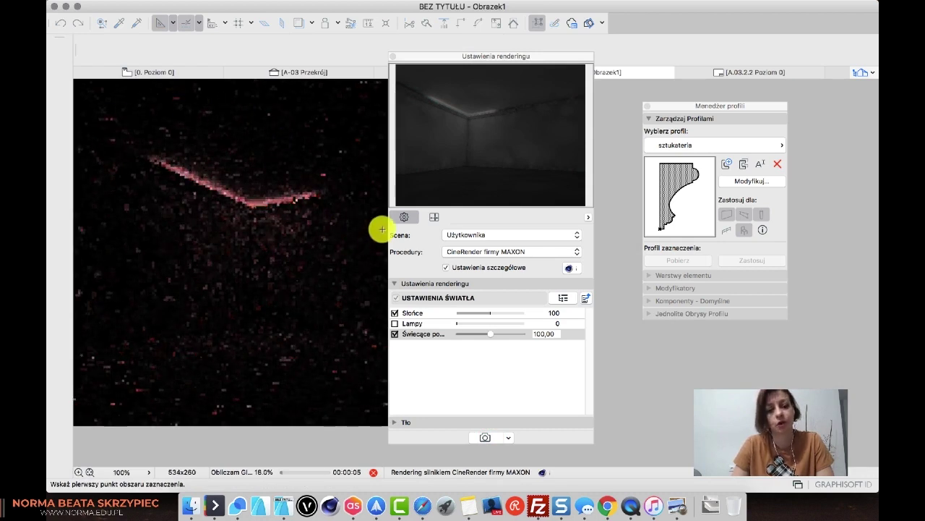
Raise the Świecące powierzchnie intensity to 168 and refresh the render preview
click(553, 335)
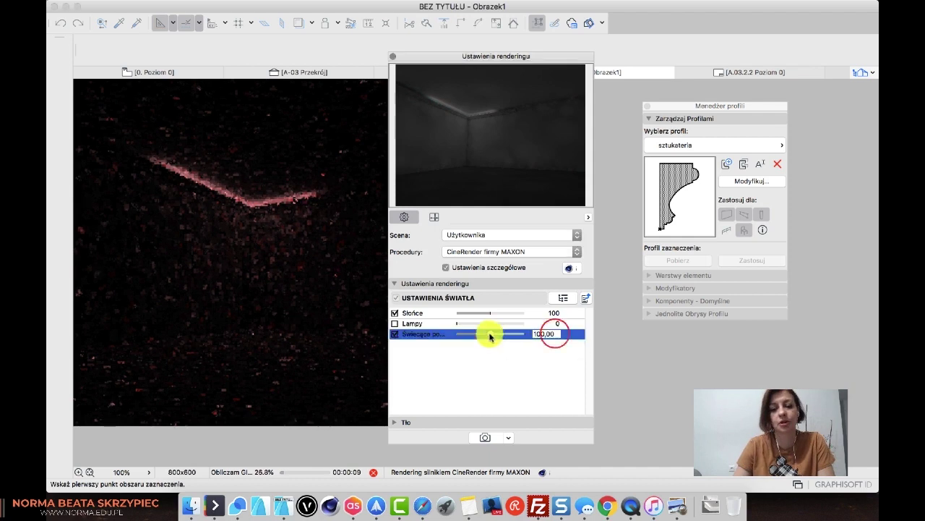
drag(490, 334, 513, 336)
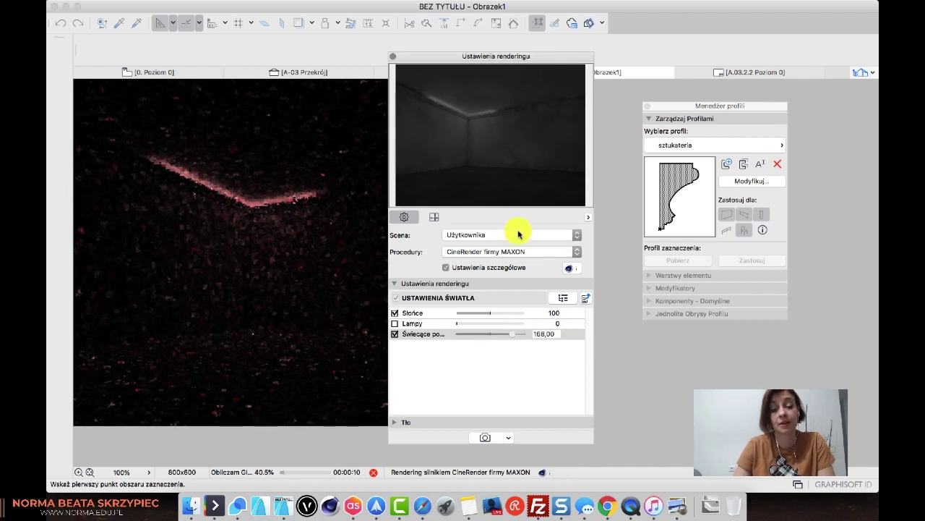
click(496, 142)
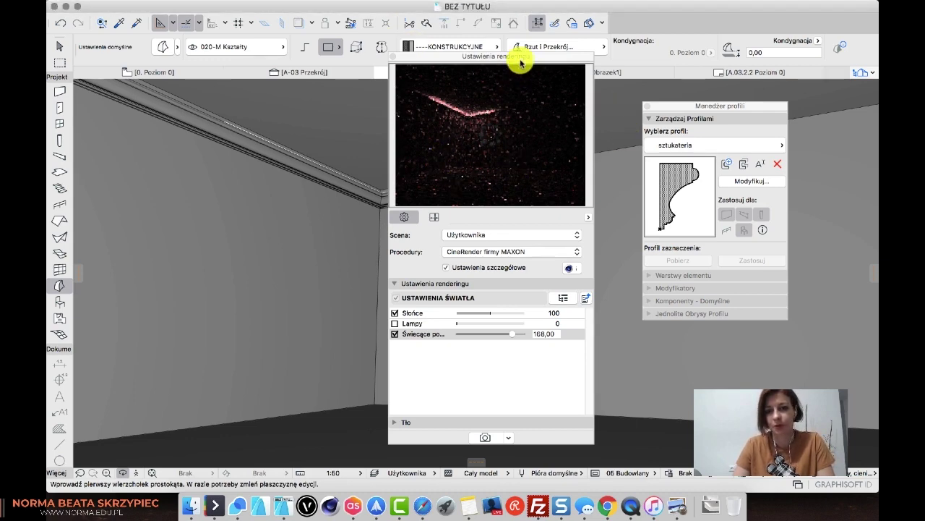
Set the surface colour of the Vetro - Neon surface to light green under the Podstawowy silnik engine
drag(521, 56, 471, 54)
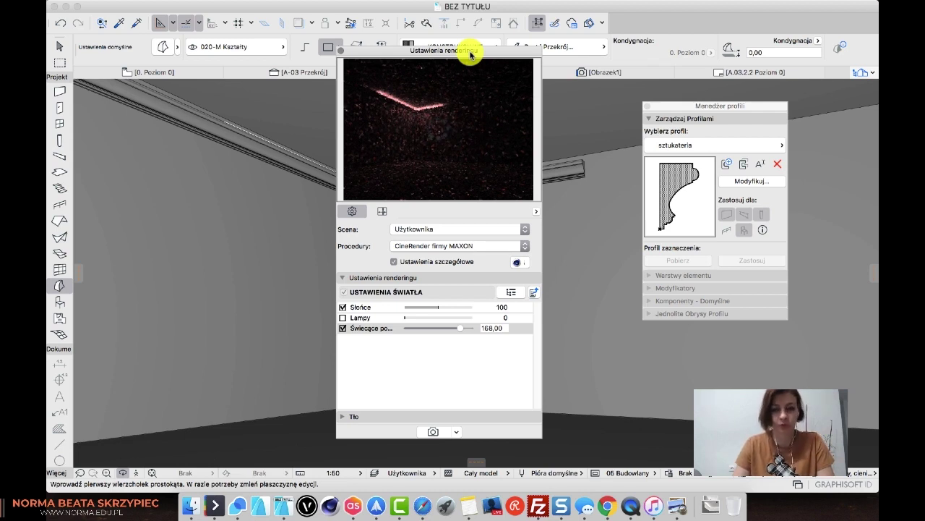
mouse_move(365, 7)
click(329, 7)
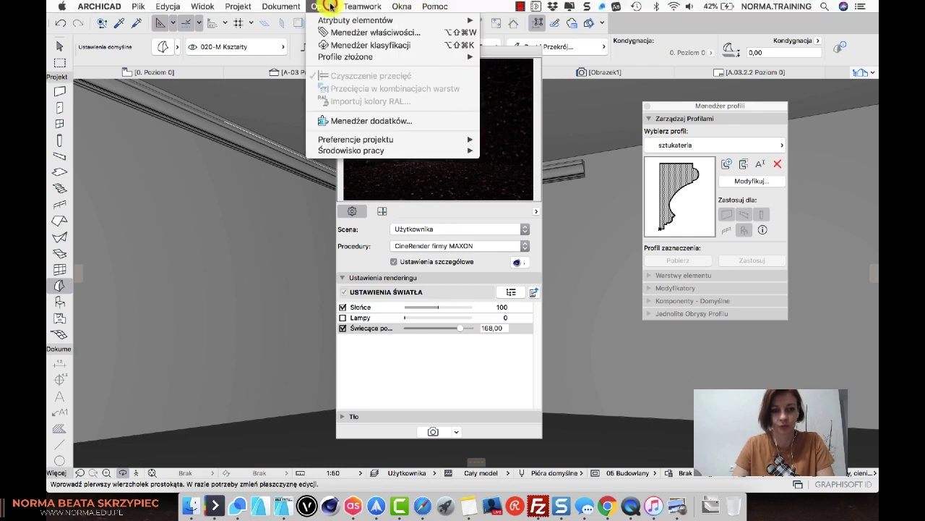
mouse_move(333, 19)
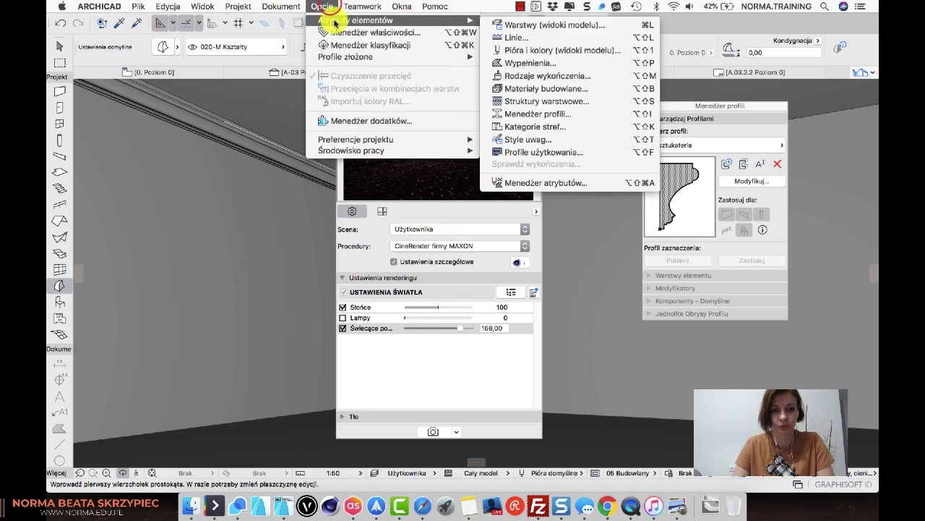
click(549, 76)
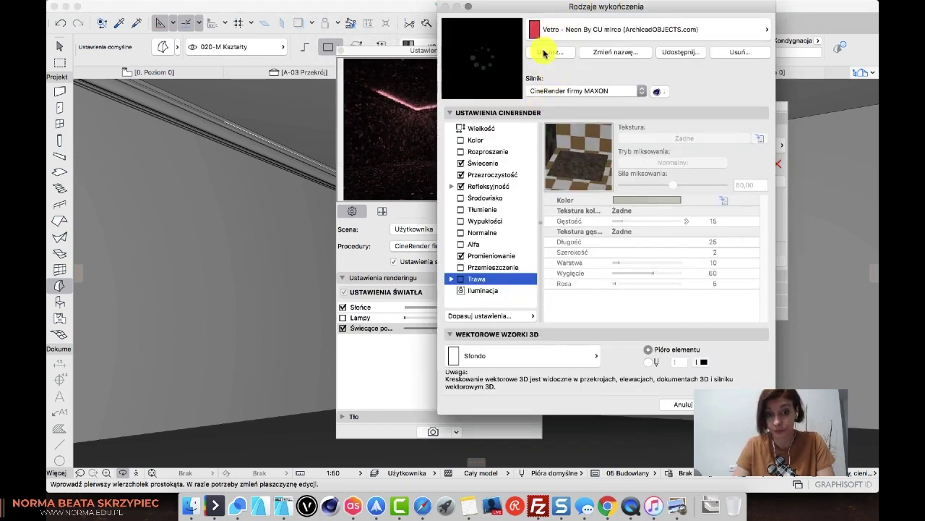
click(549, 92)
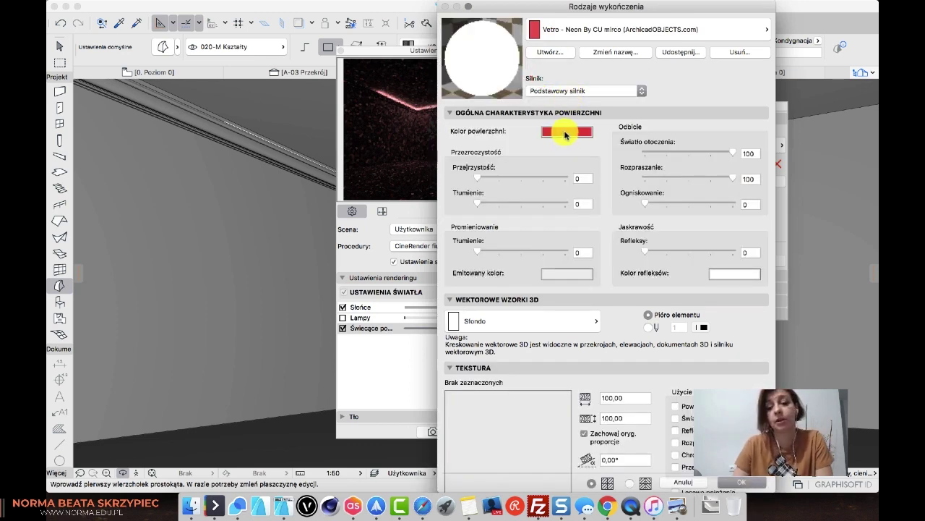
click(565, 133)
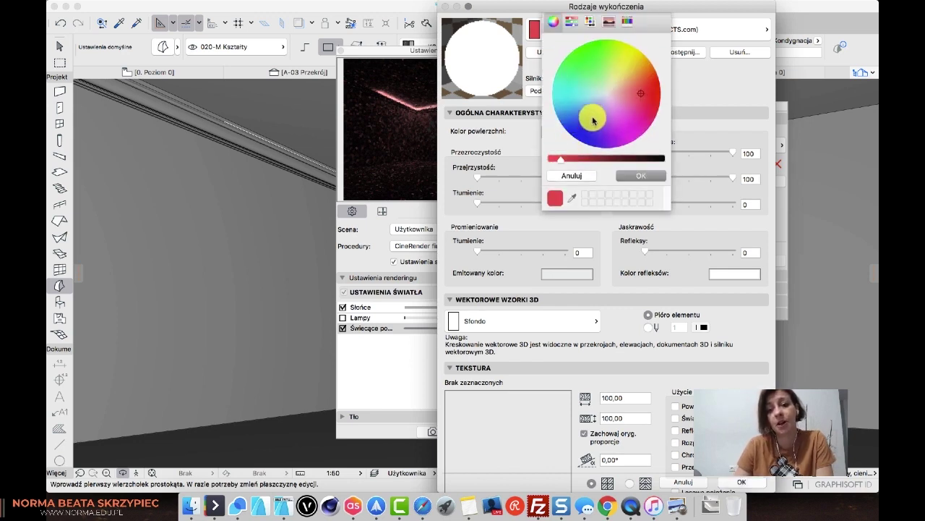
click(587, 77)
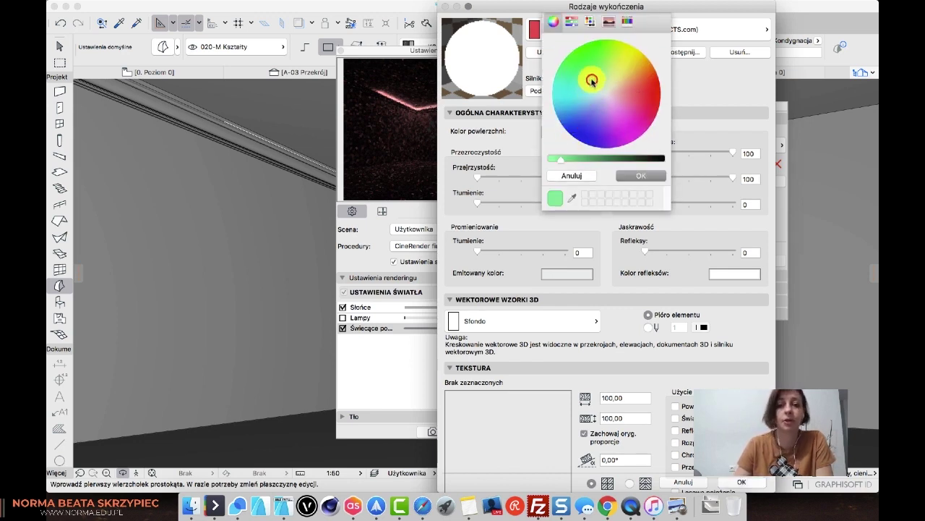
click(639, 176)
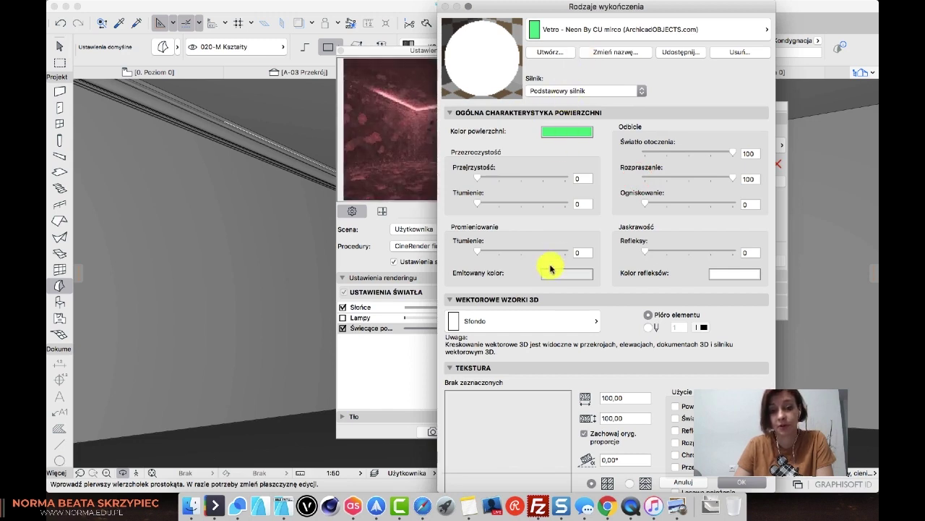
Set the neon surface's emitted colour to green as well
click(563, 281)
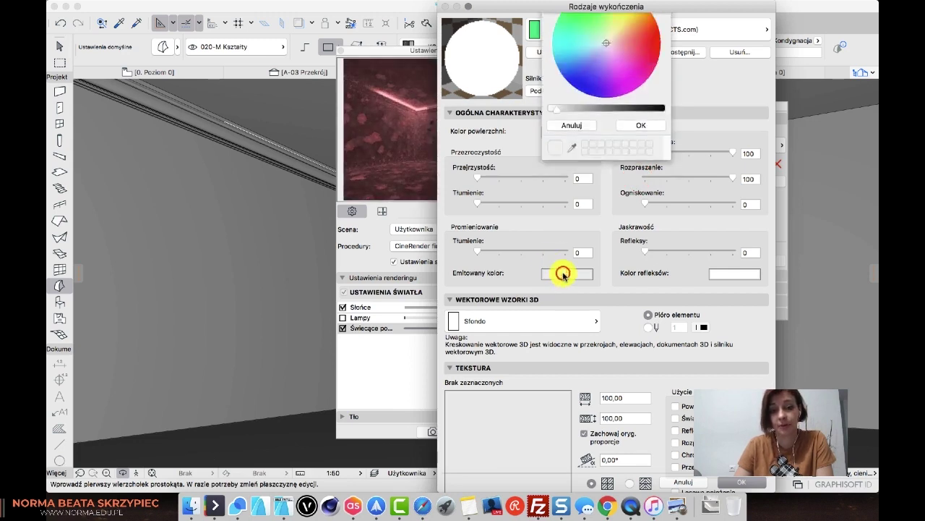
click(590, 75)
click(641, 176)
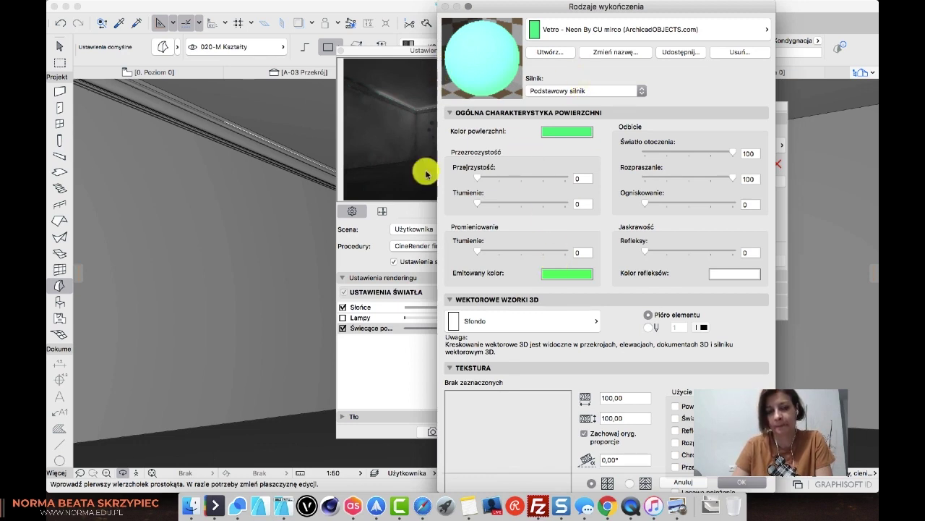
Match the neon surface's CineRender settings to the basic engine ones, check its Iluminacja parameters, and close the surface settings
click(579, 92)
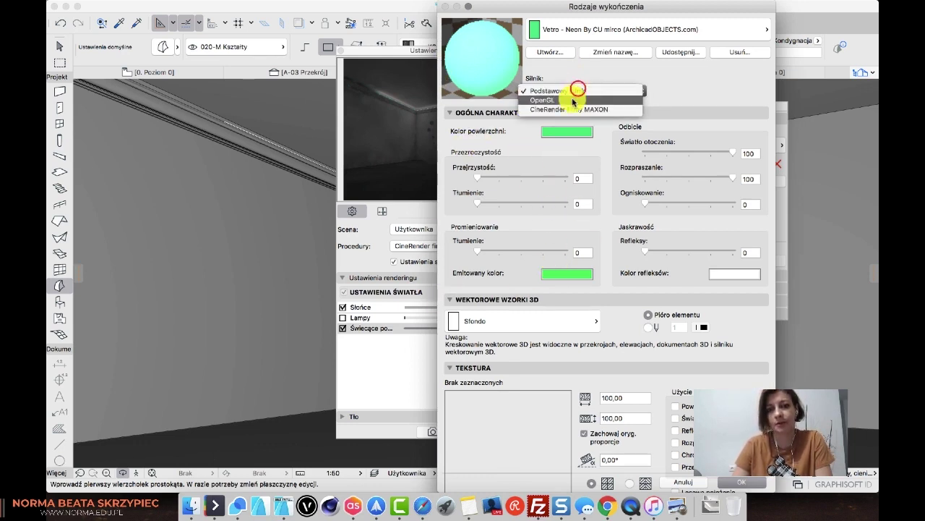
click(571, 111)
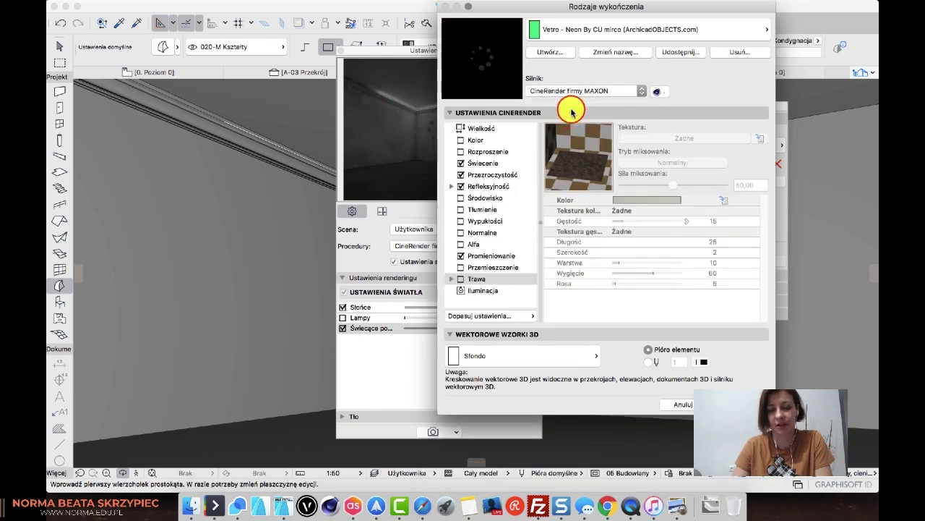
click(520, 315)
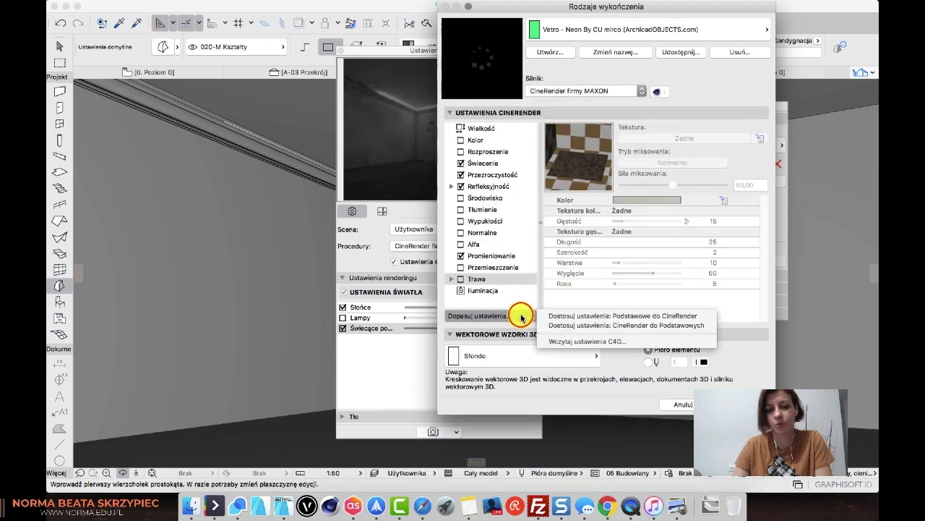
click(579, 325)
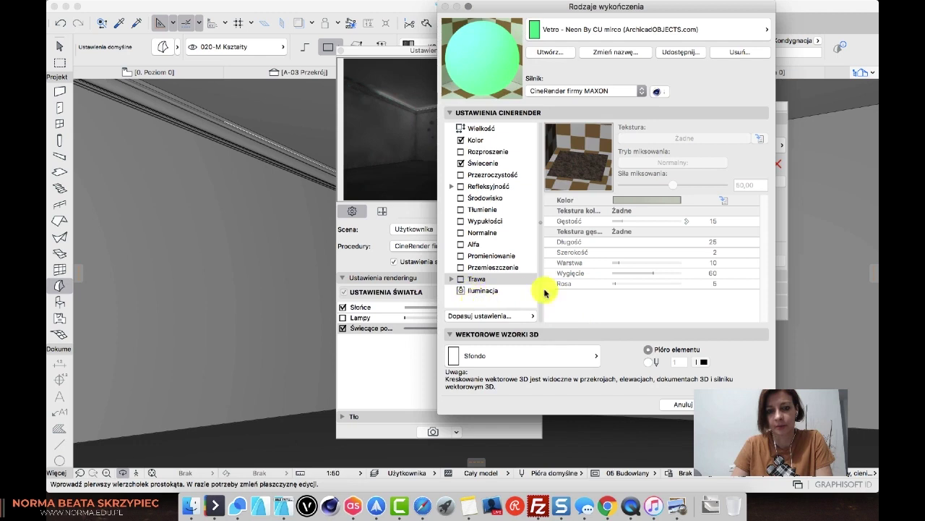
click(480, 290)
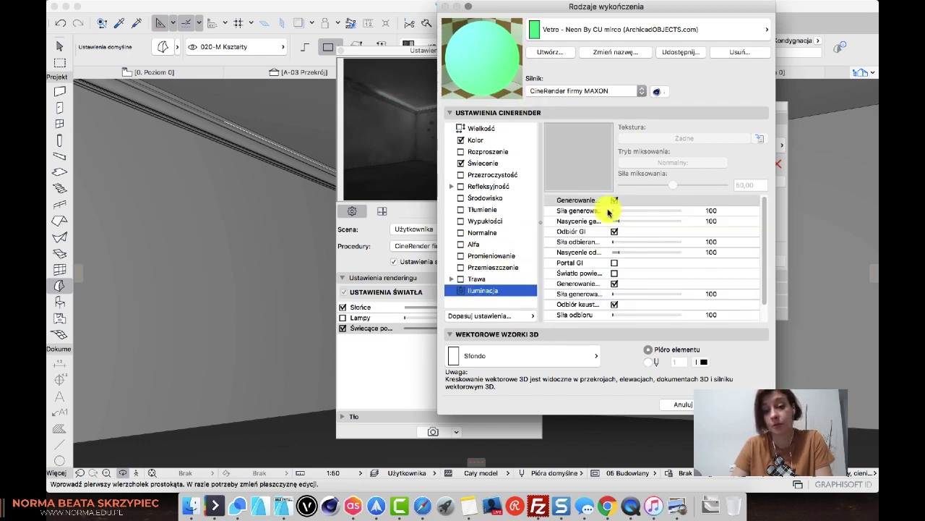
click(682, 404)
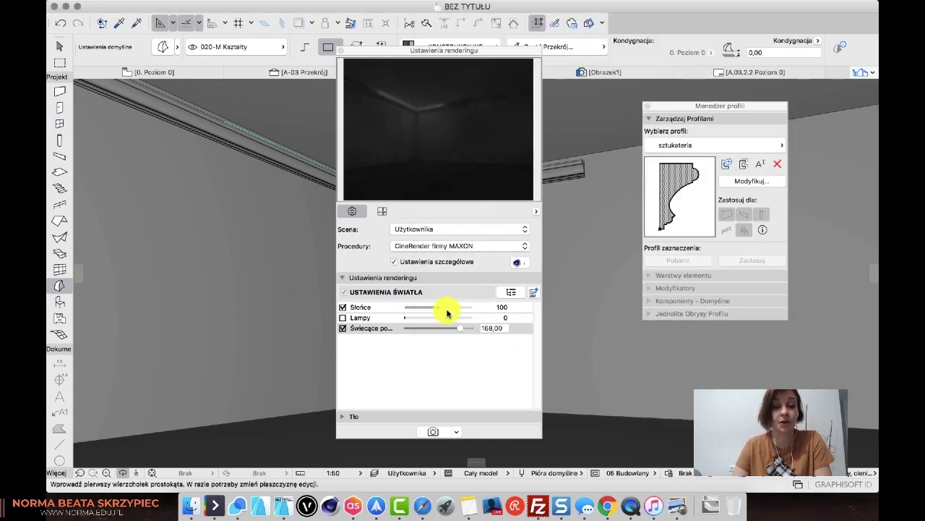
Inspect the running Obrazek1 render of the backlit cornices up close and move the rendering settings palette aside
click(615, 72)
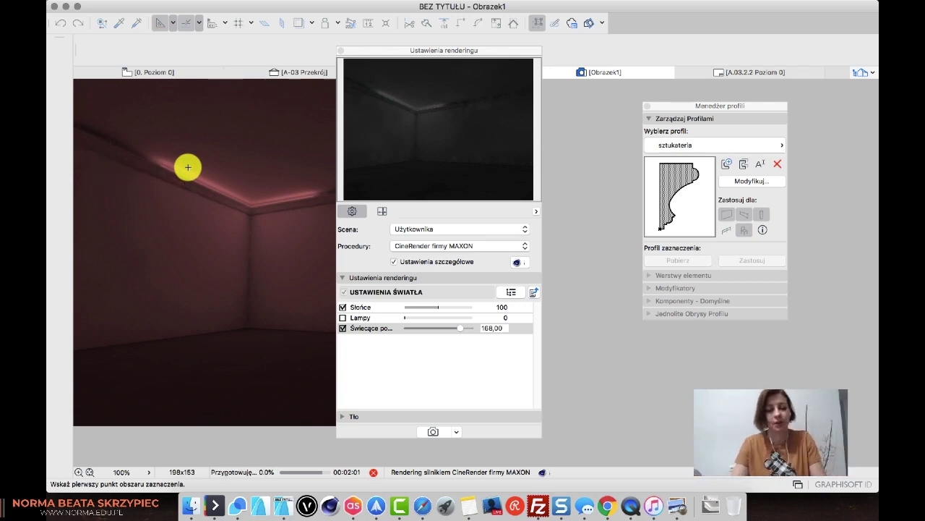
scroll(188, 167, up, 5)
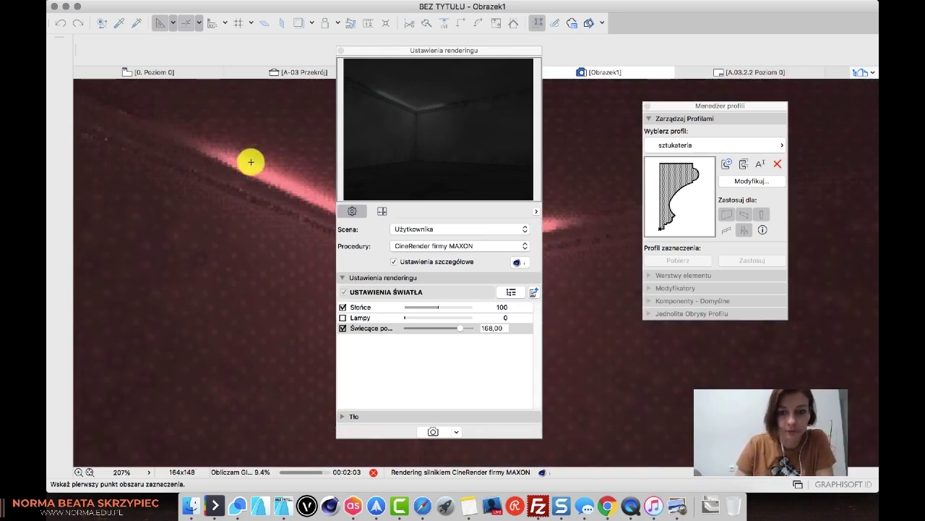
scroll(251, 162, down, 5)
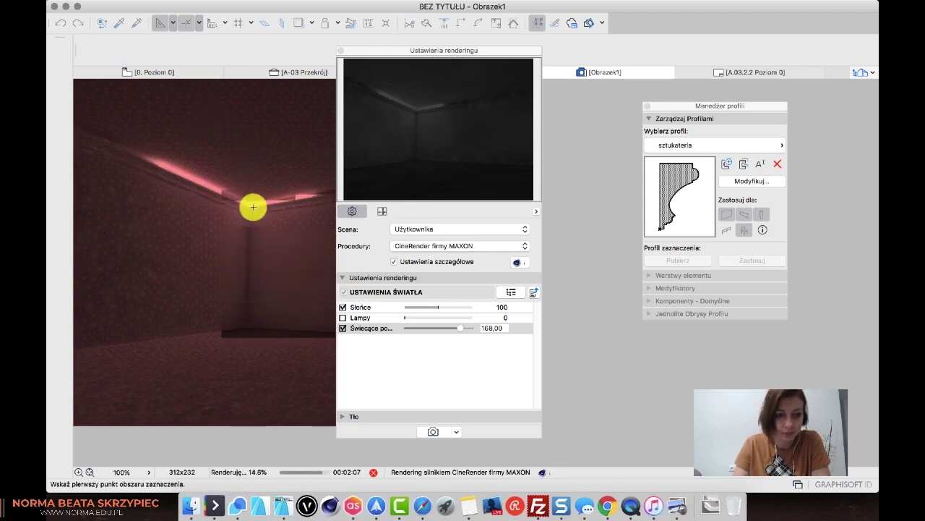
scroll(275, 200, up, 3)
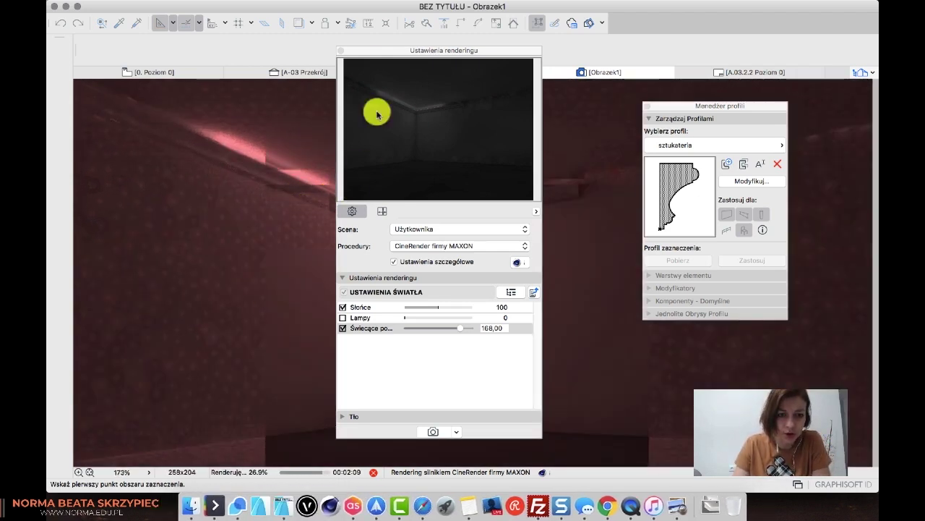
drag(388, 49, 567, 76)
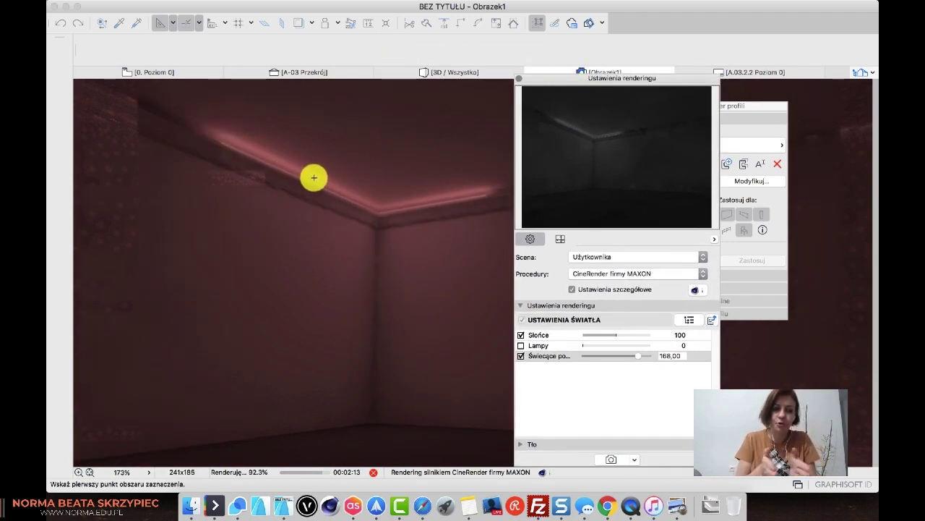
click(176, 72)
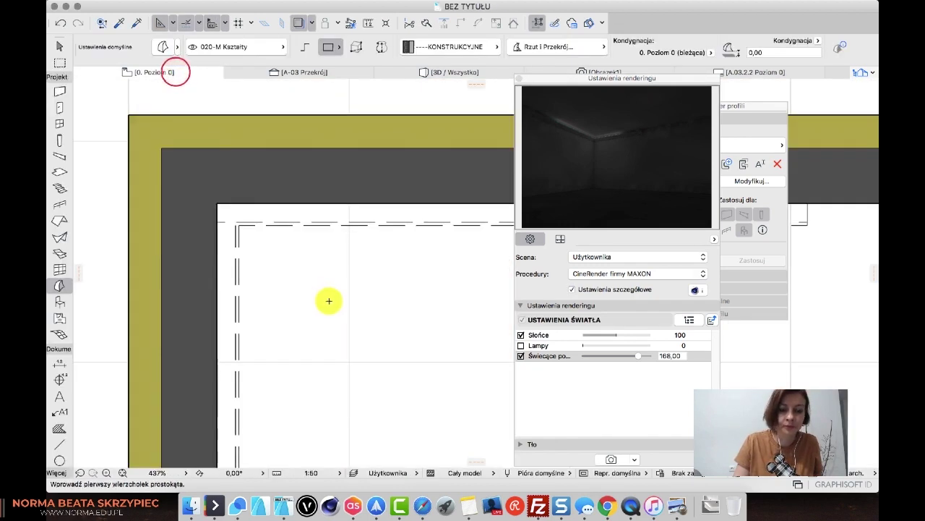
click(216, 201)
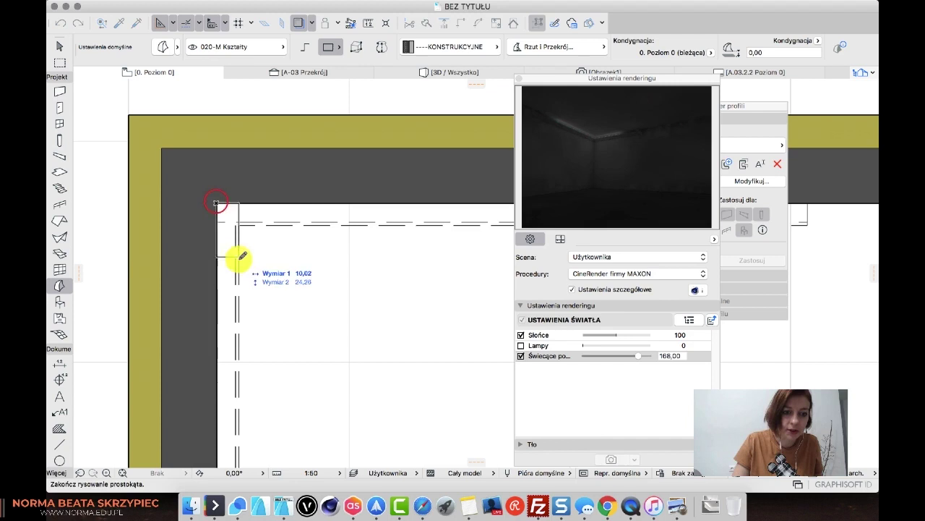
click(224, 298)
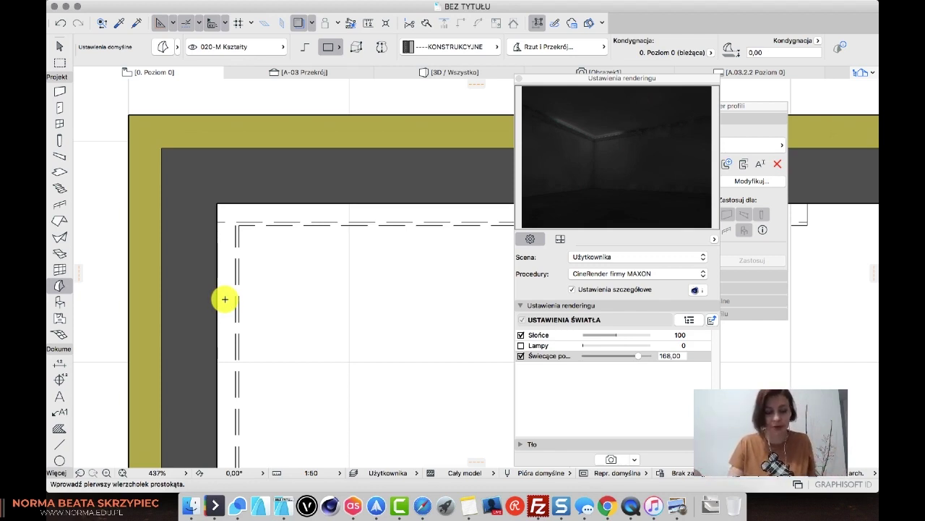
Examine the finished Obrazek1 render closely along the lit cornice edge
click(615, 73)
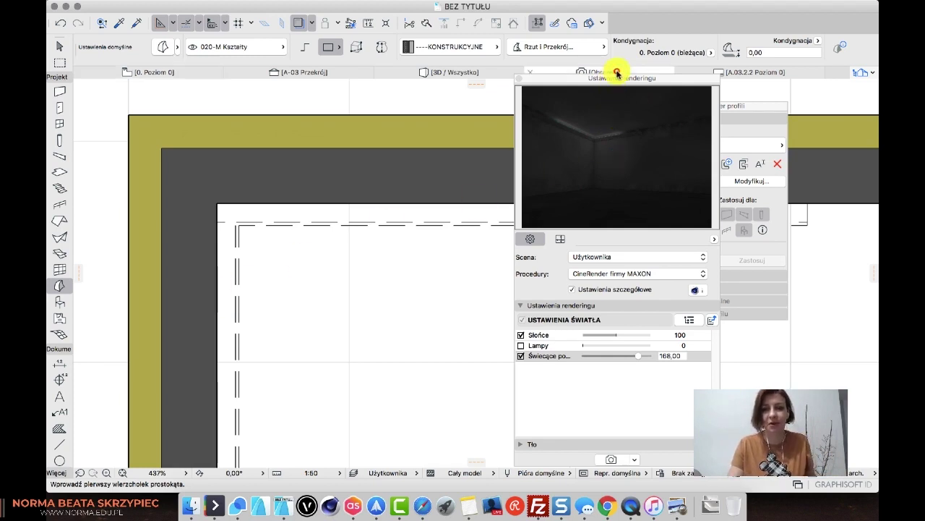
scroll(227, 139, up, 5)
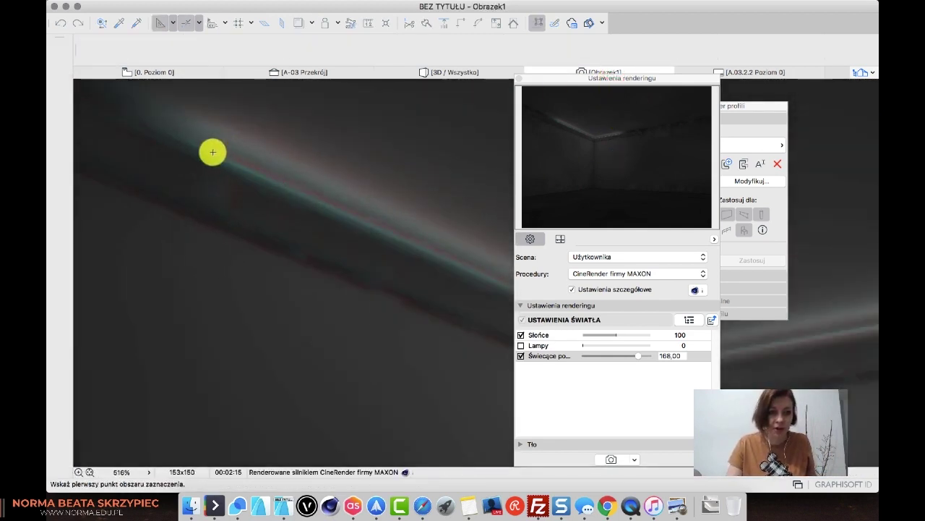
scroll(369, 193, down, 5)
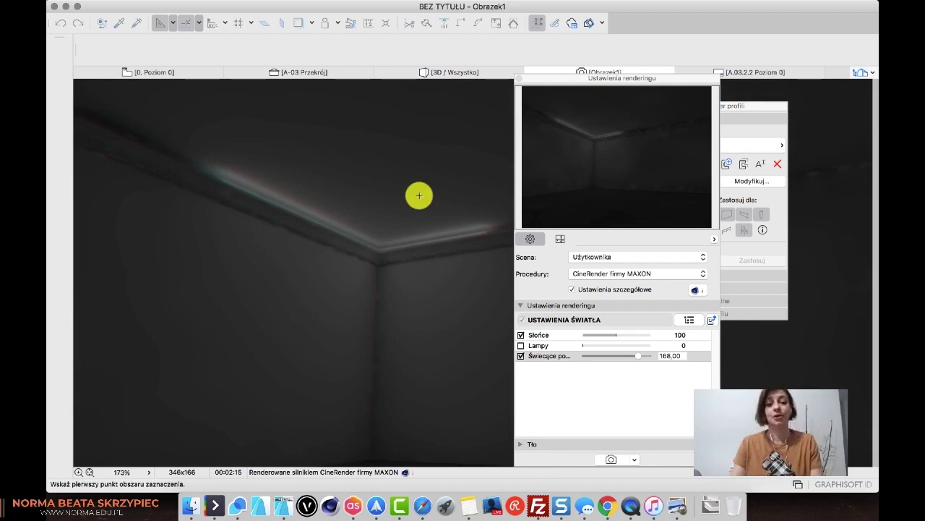
Configure the column with the complex profile sztukateria and place it on the upper wall's inner face in the Poziom 0 floor plan
click(183, 74)
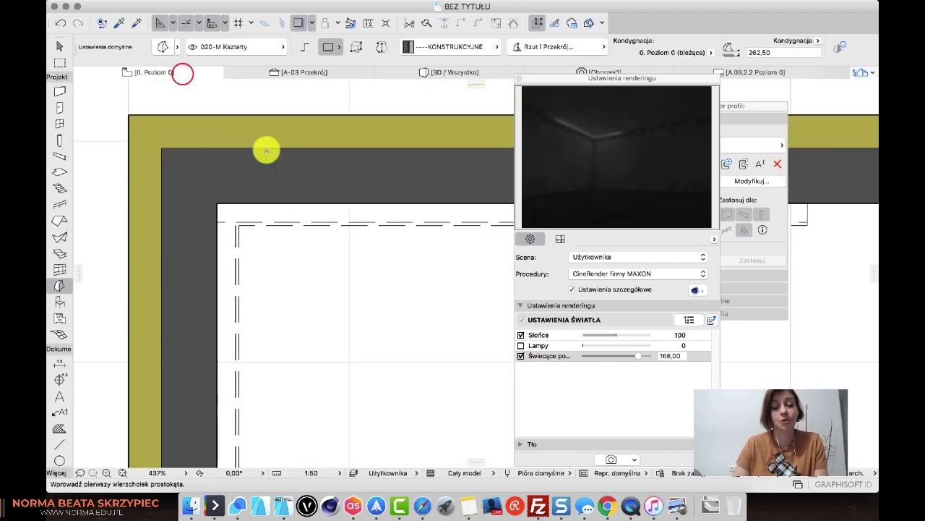
click(57, 140)
double_click(57, 140)
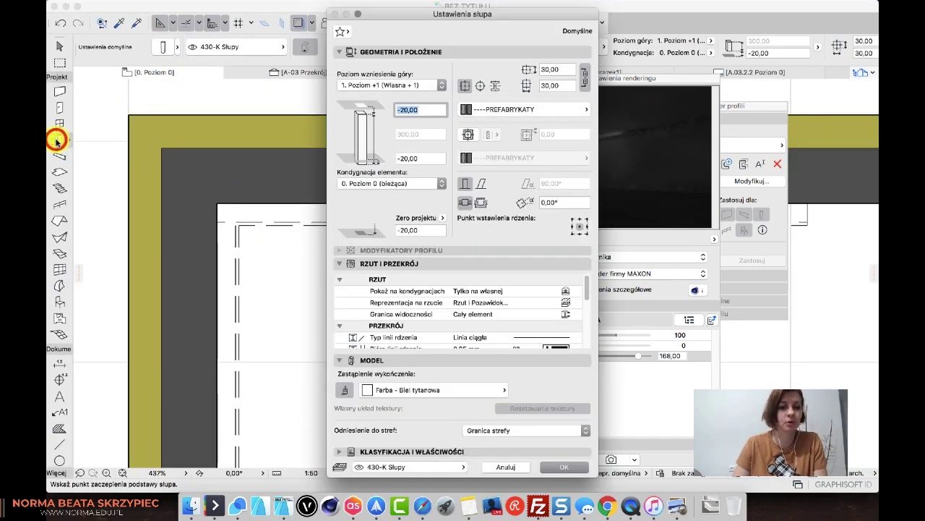
click(497, 85)
click(507, 110)
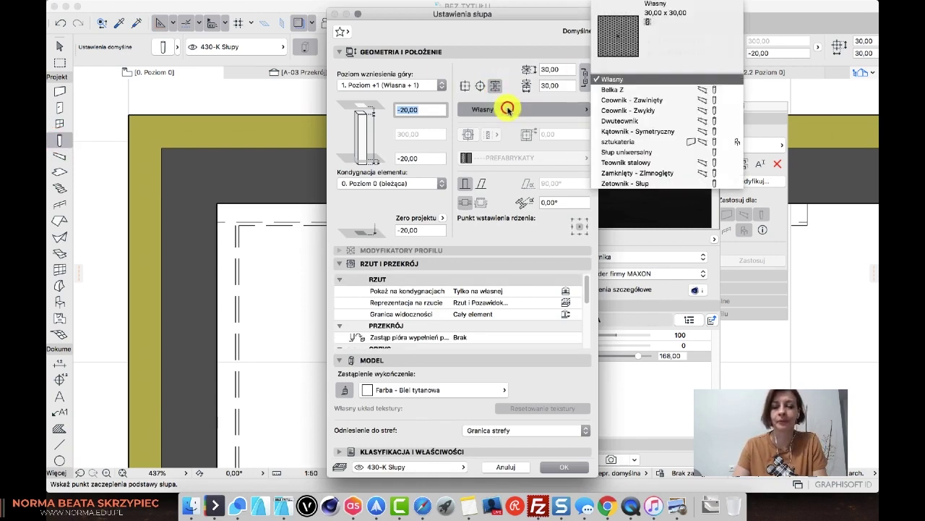
click(621, 142)
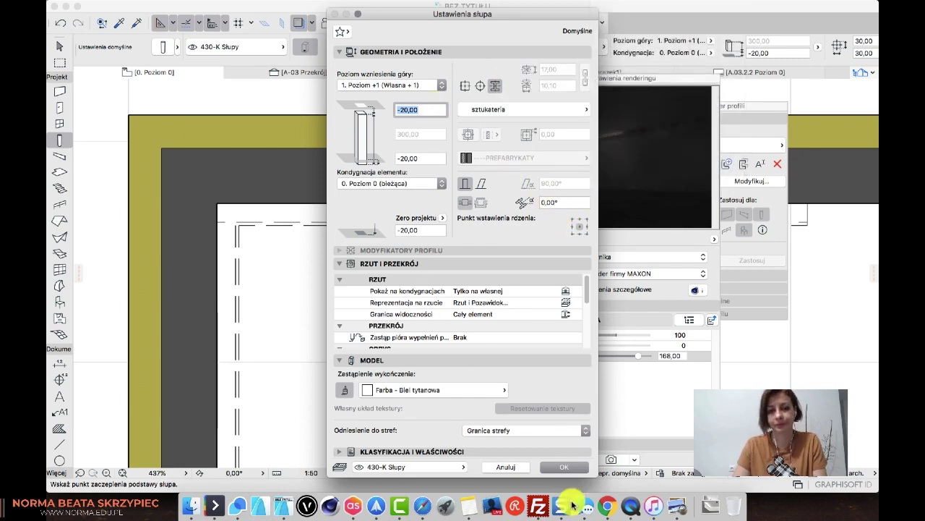
click(567, 466)
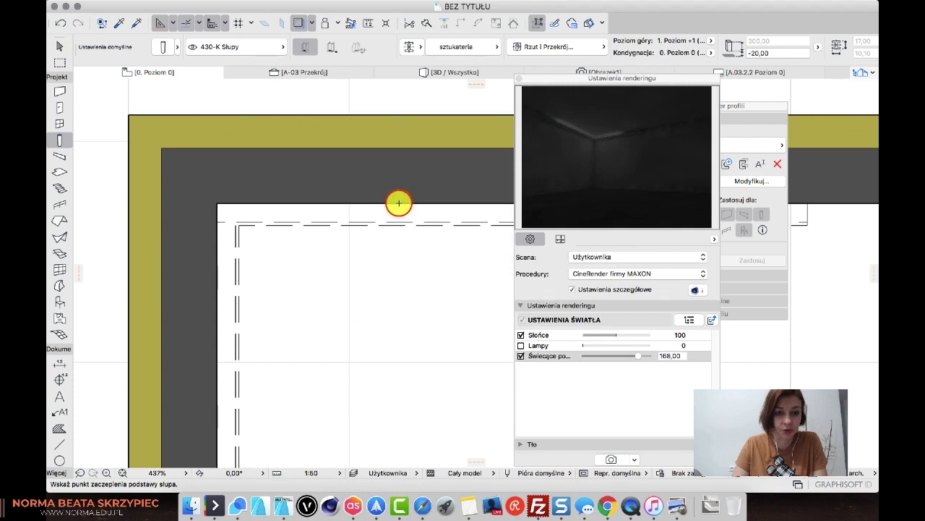
Move the sztukateria profile column out of the upper wall and onto the left wall's inner face near the room corner
click(59, 45)
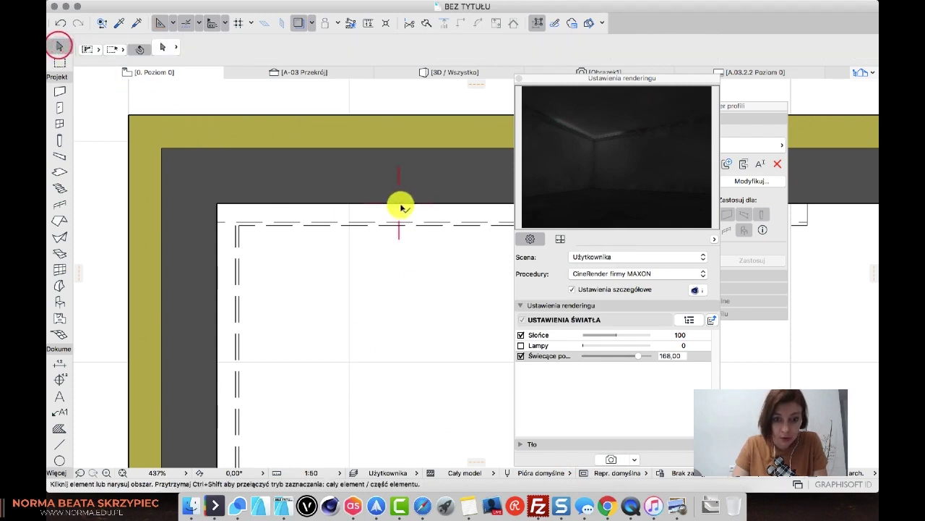
click(399, 205)
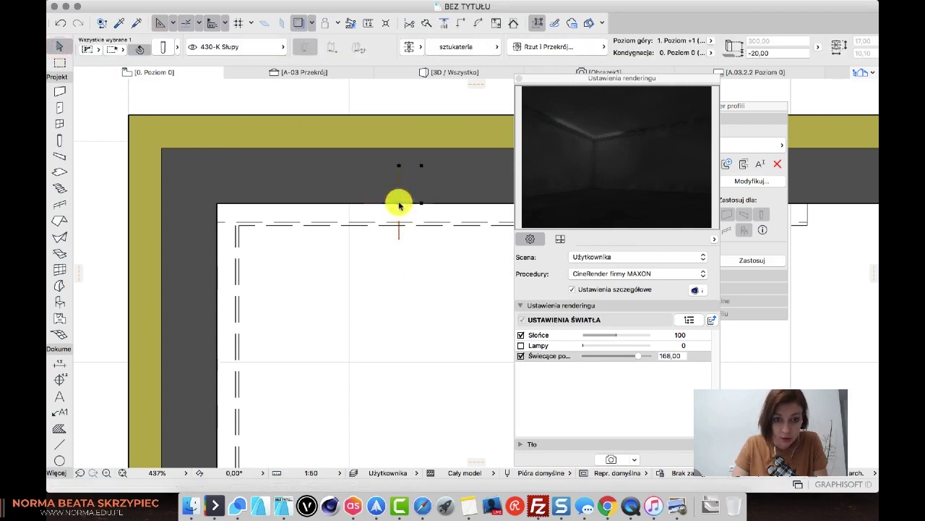
click(399, 205)
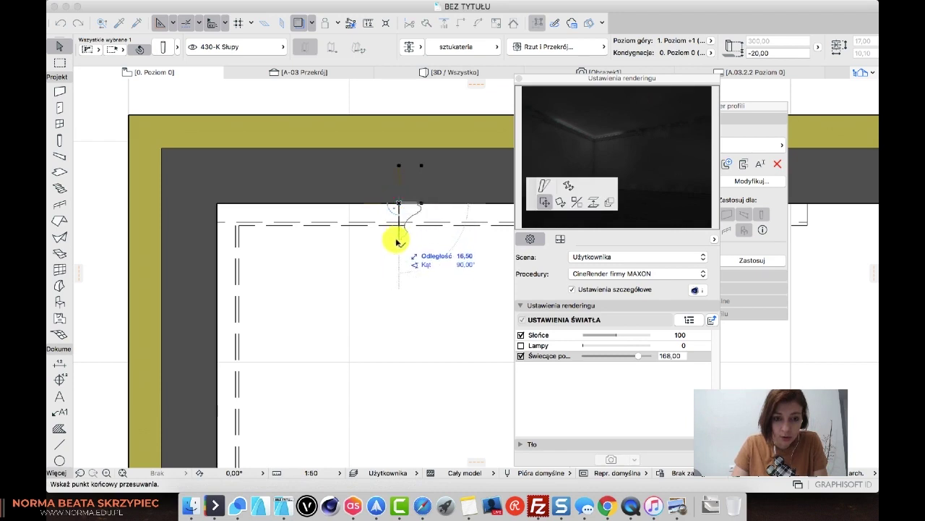
click(398, 241)
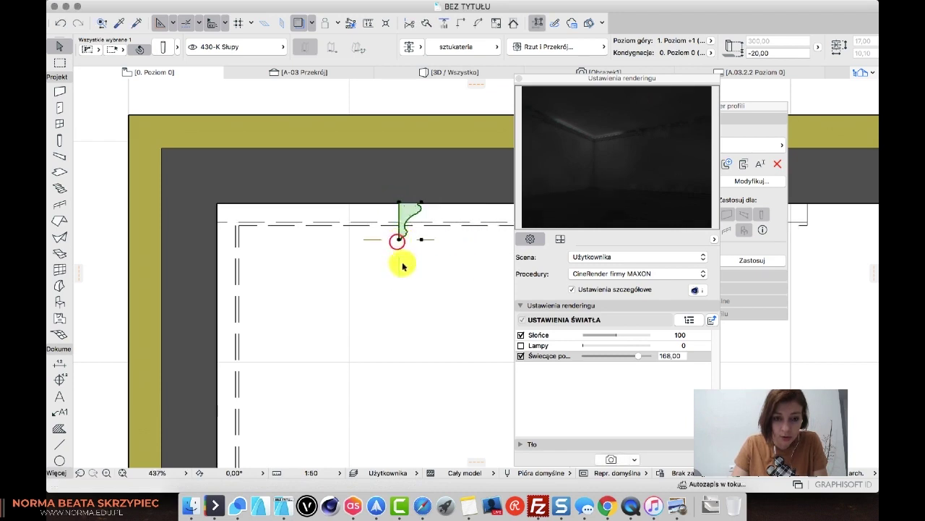
click(399, 207)
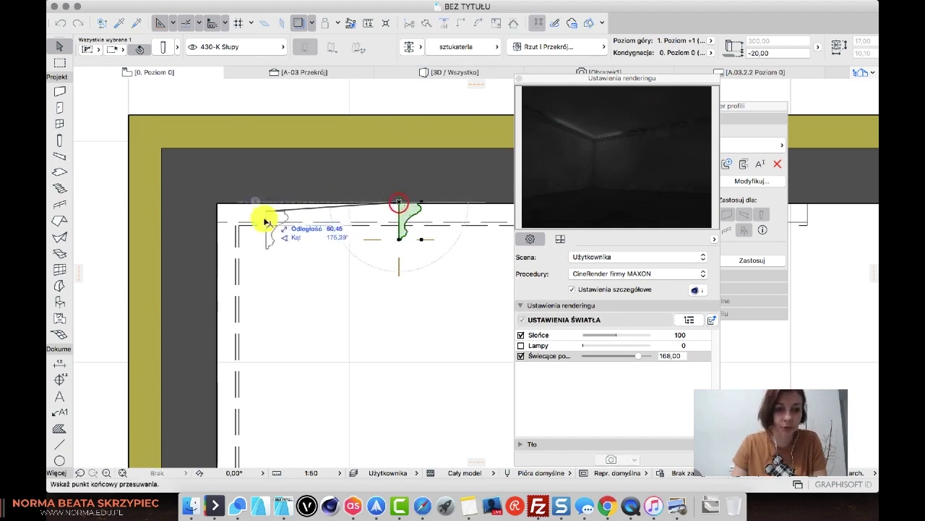
click(217, 286)
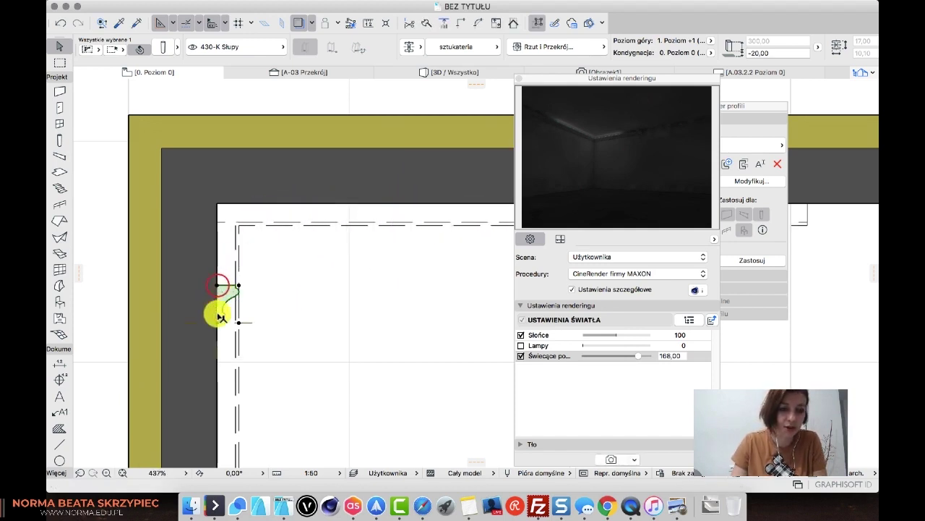
click(299, 313)
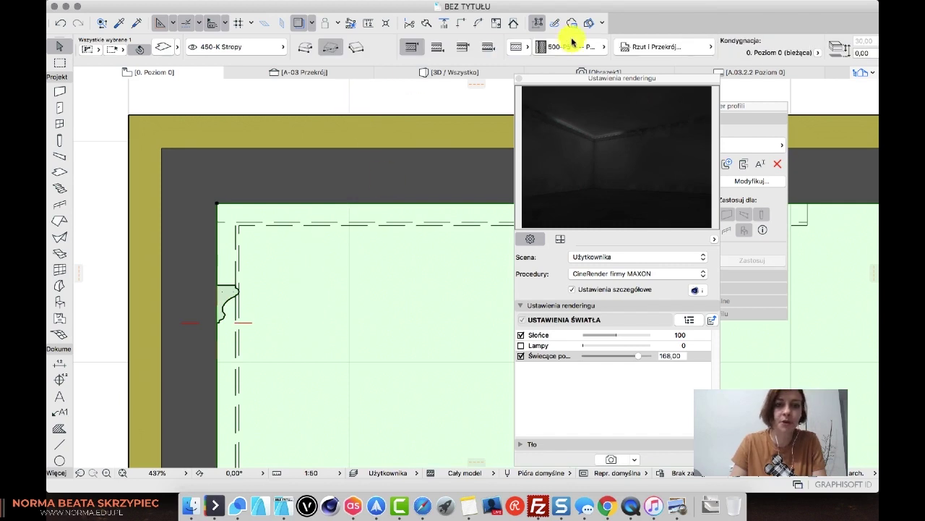
In the 3D view, unlink the profile column's top from the storey above (Brak powiązania) and set its height to 240
click(459, 74)
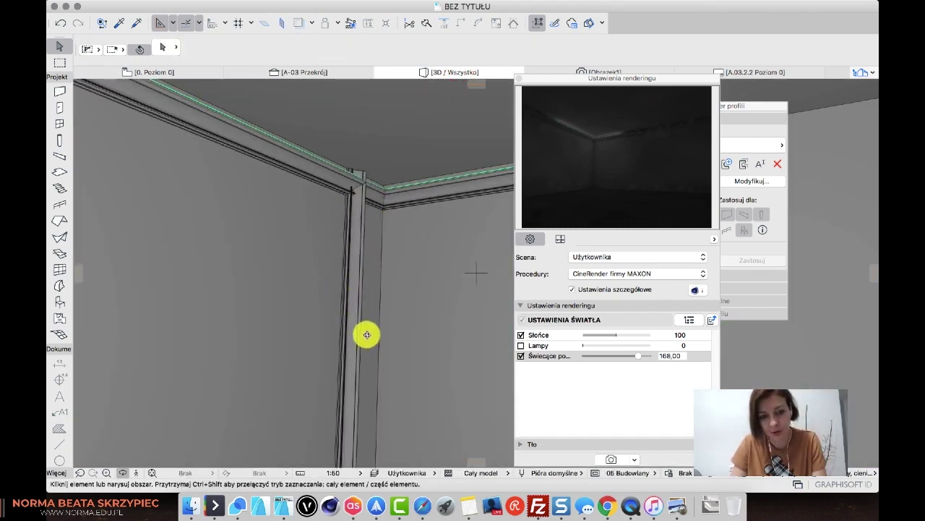
scroll(359, 215, up, 4)
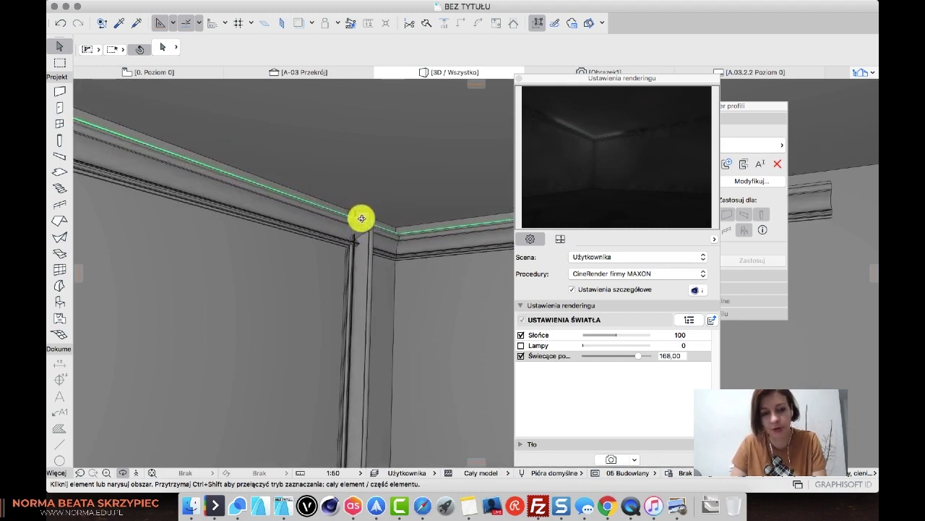
click(64, 51)
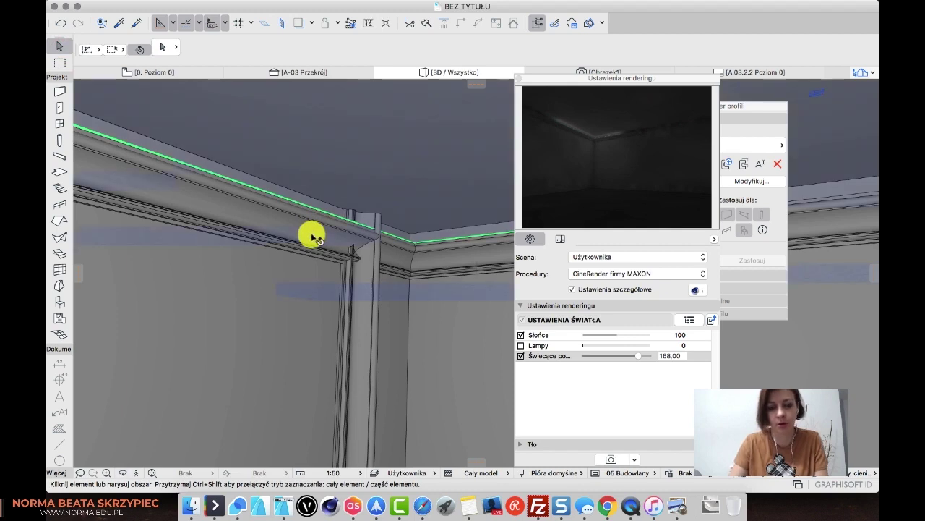
click(312, 235)
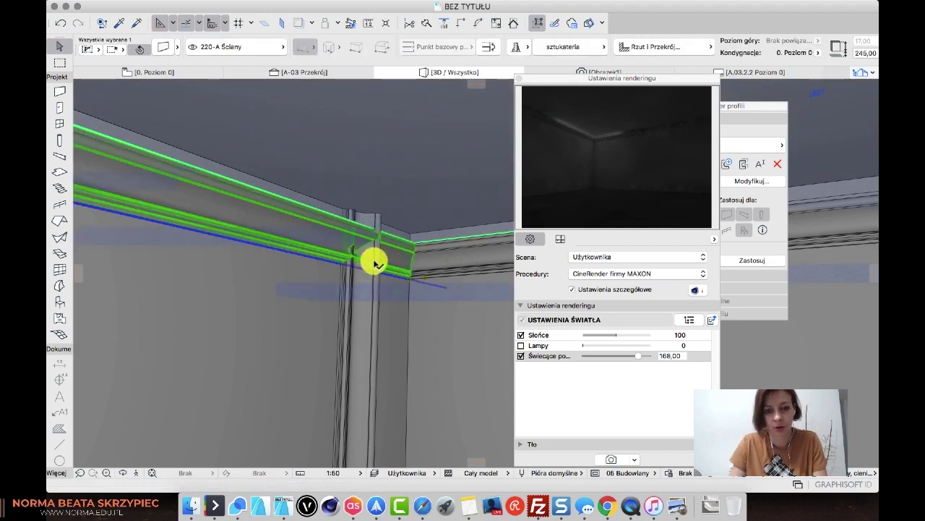
click(368, 219)
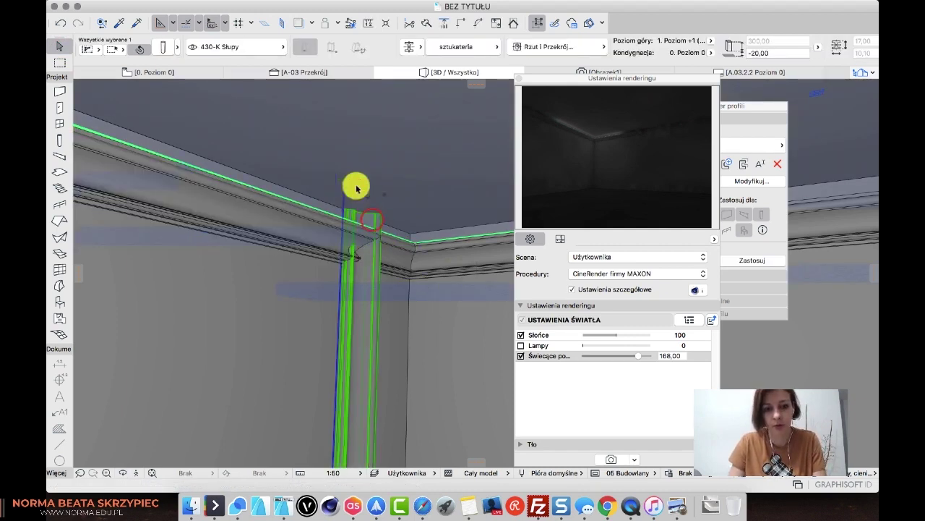
click(160, 47)
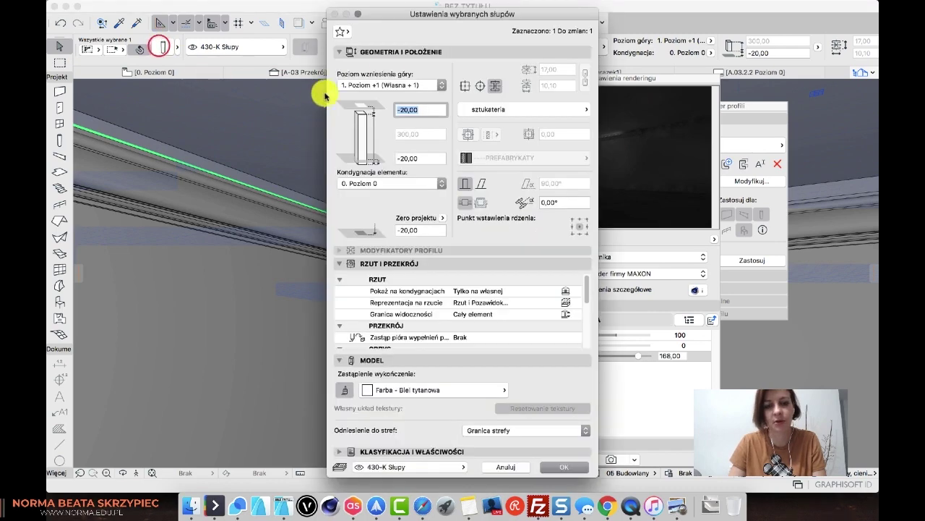
click(397, 84)
click(386, 102)
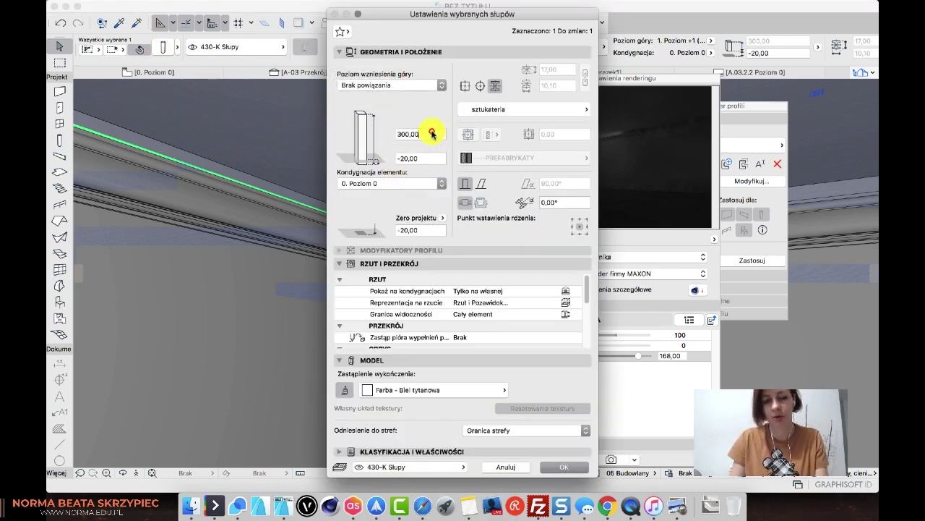
double_click(433, 134)
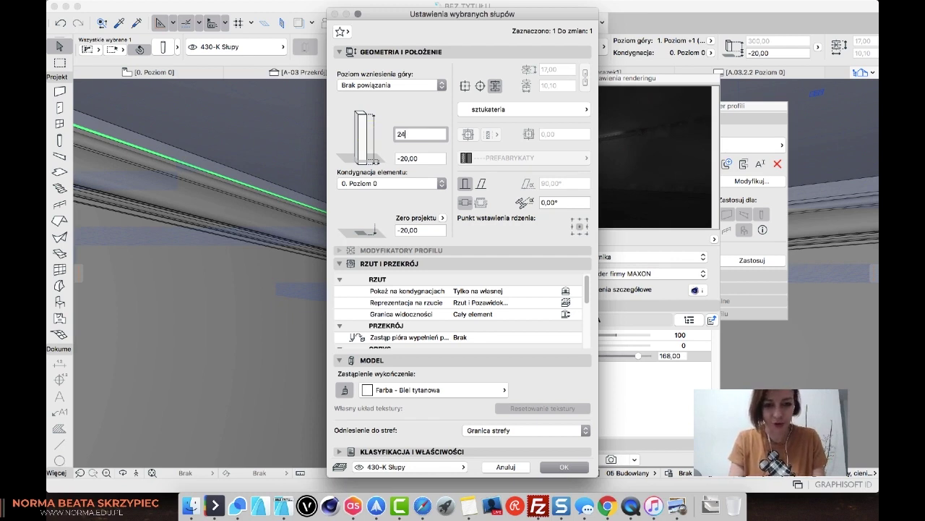
key(Return)
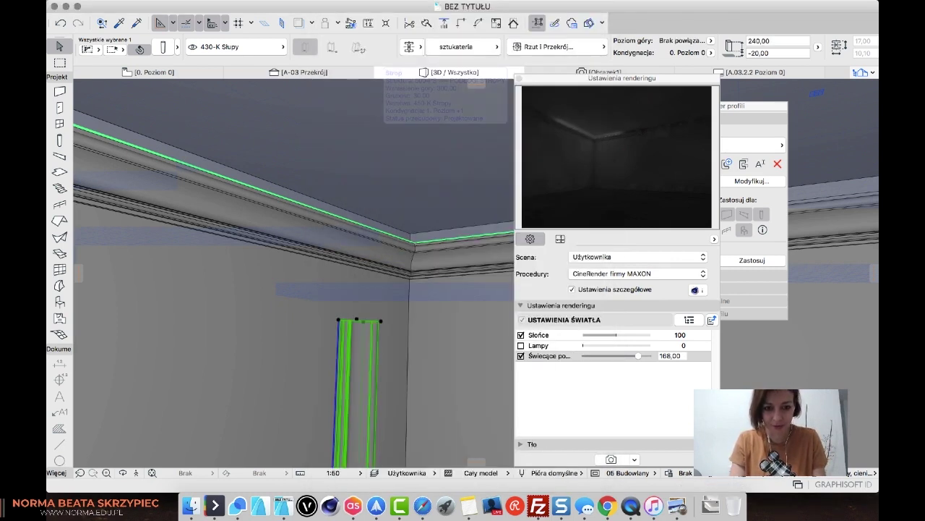
Stretch the column's top up through the ceiling cornice to a height of 290
click(357, 320)
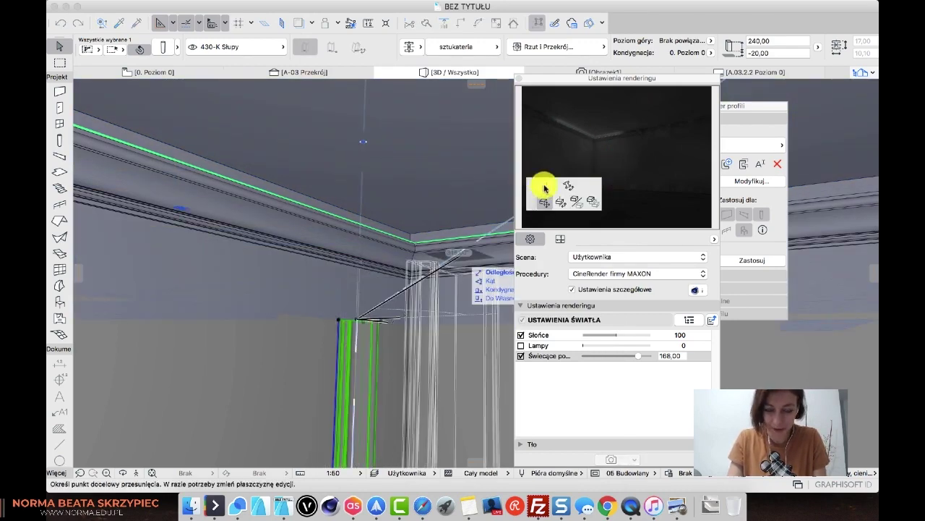
click(544, 186)
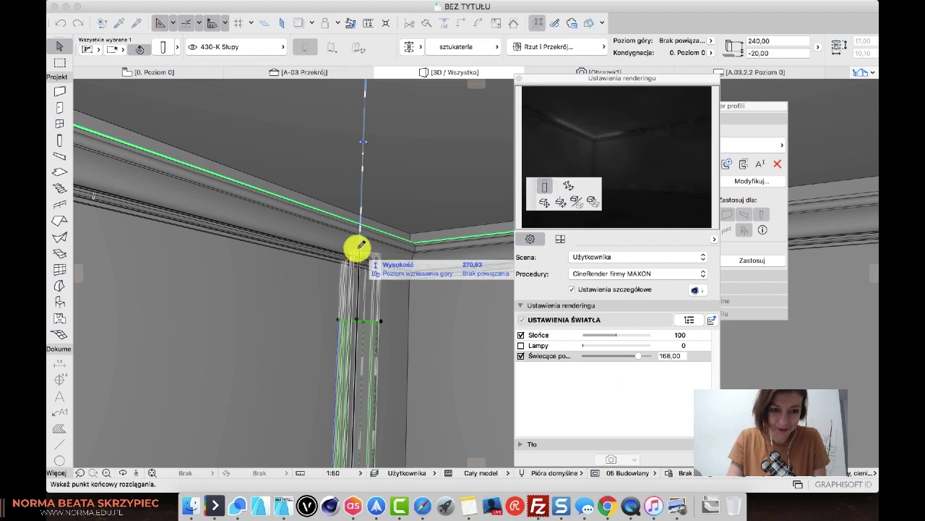
click(357, 241)
key(Escape)
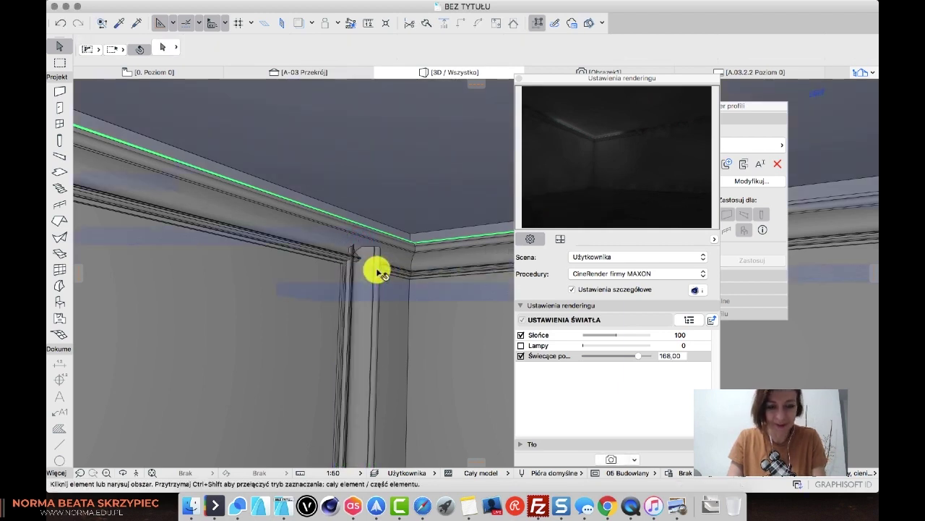
click(367, 253)
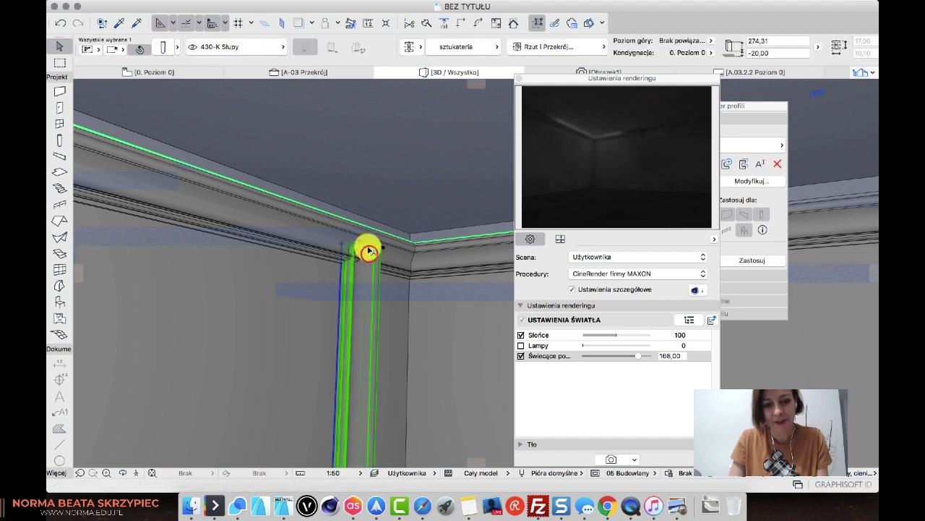
click(358, 238)
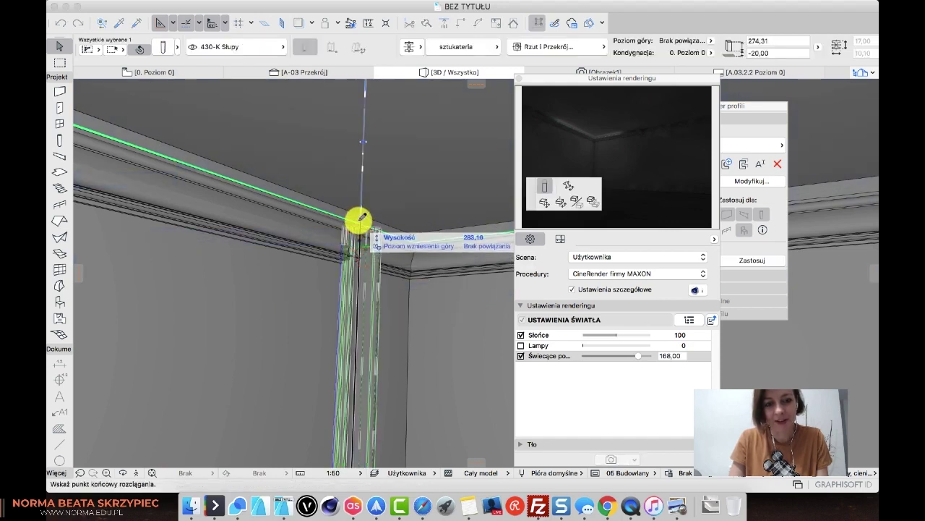
click(355, 206)
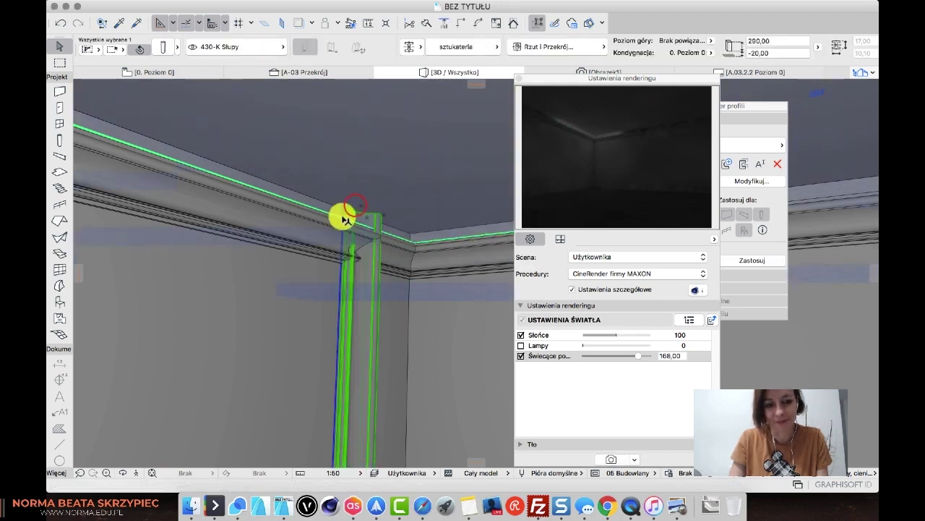
key(Escape)
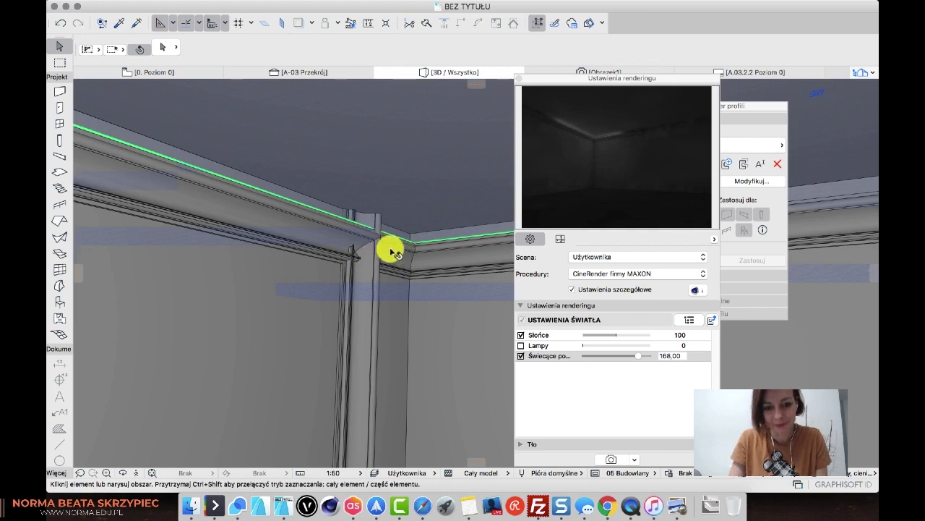
Draw a flat rectangular morph, about 24.04 by 10.10, diagonally across the corner where the profile beam and column overlap
click(334, 241)
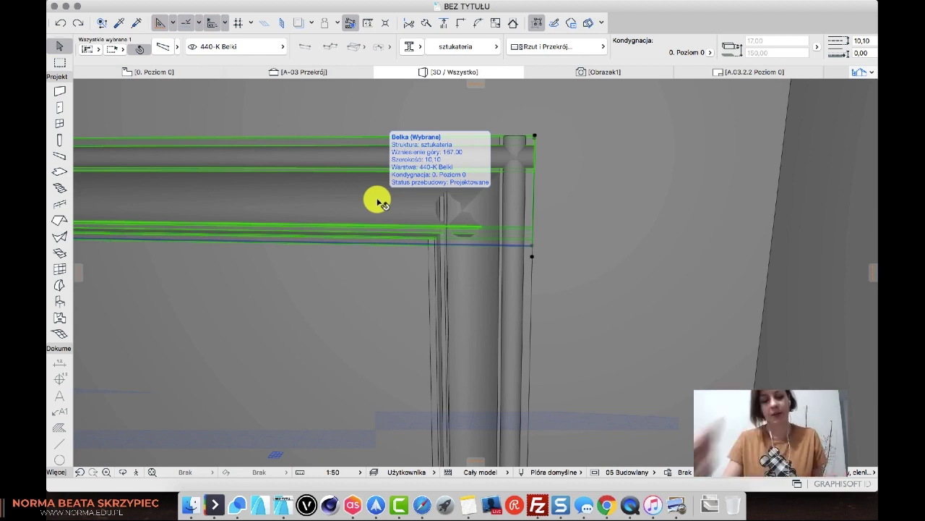
key(Escape)
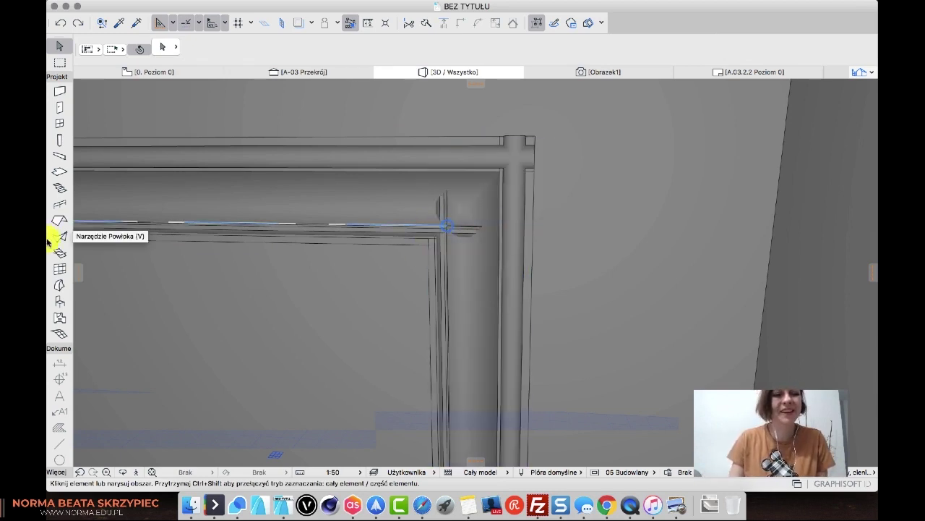
click(60, 286)
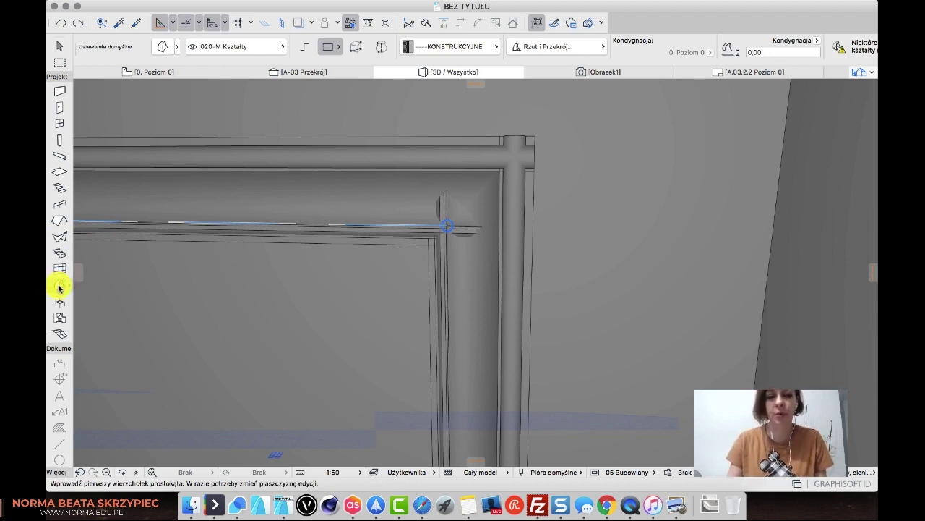
click(430, 245)
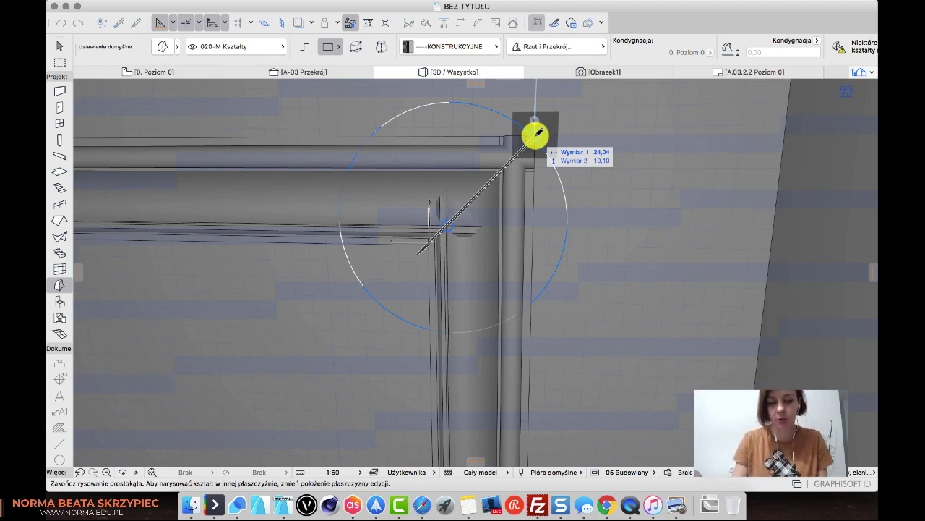
click(535, 133)
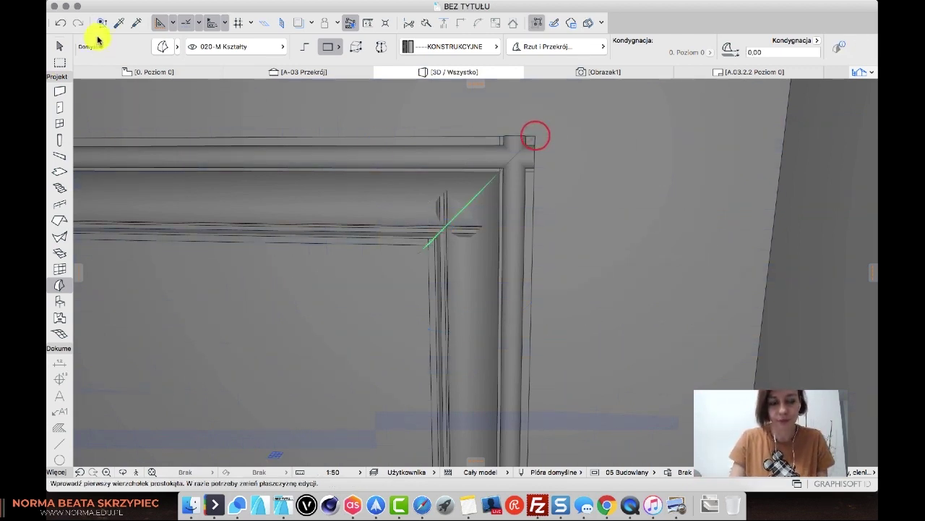
shift+middle_drag(454, 330, 543, 333)
shift+middle_drag(471, 234, 438, 248)
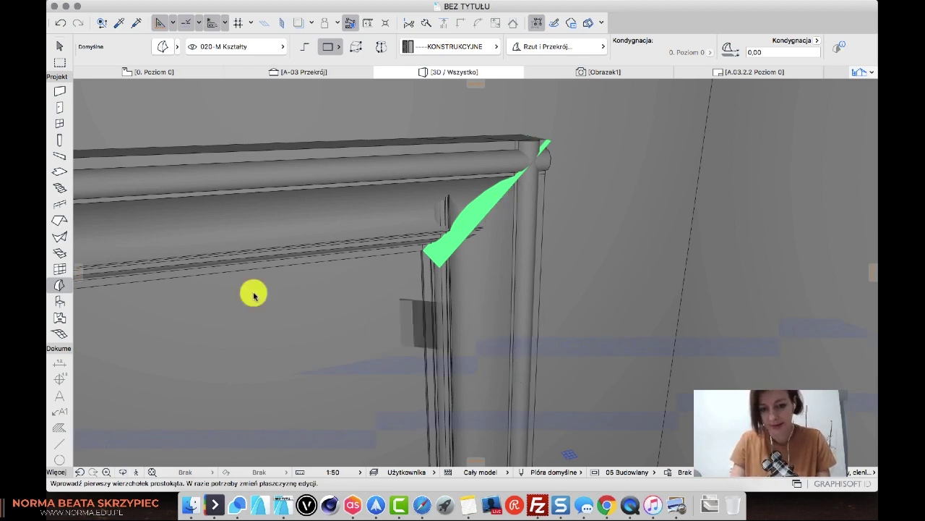
Set up a solid element operation with the profile column as the base element and the diagonal morph as the operator
click(58, 45)
click(453, 376)
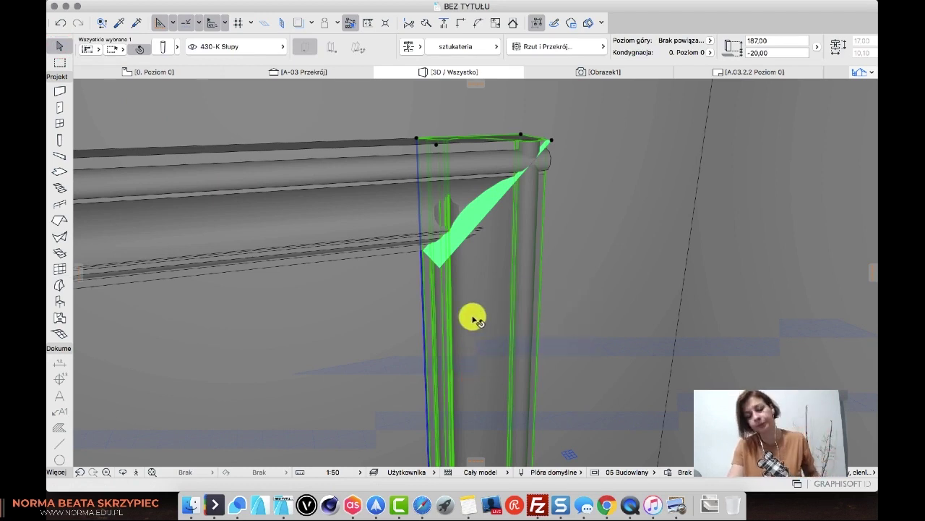
right_click(540, 231)
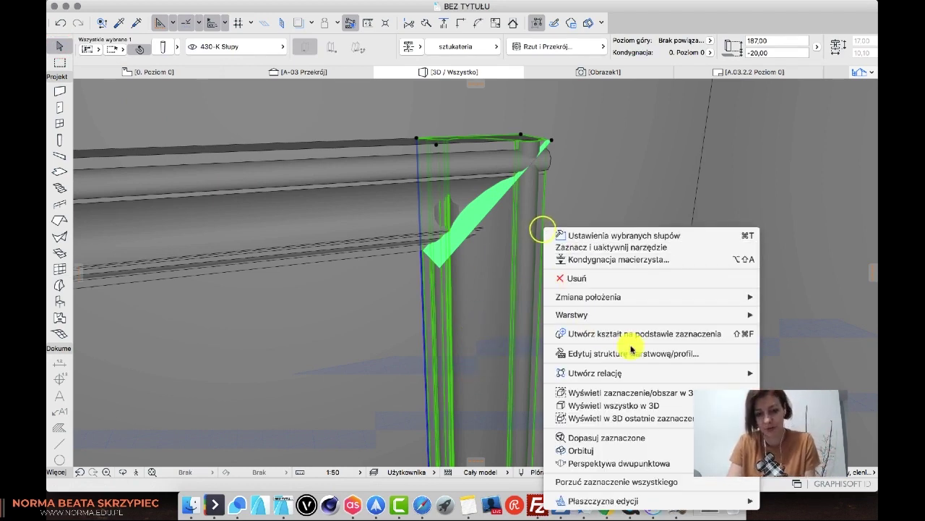
mouse_move(629, 371)
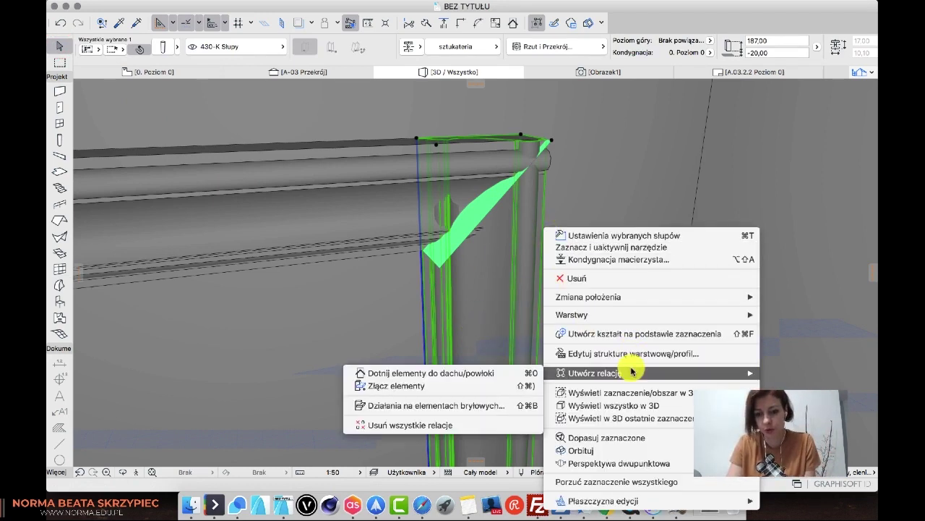
click(478, 406)
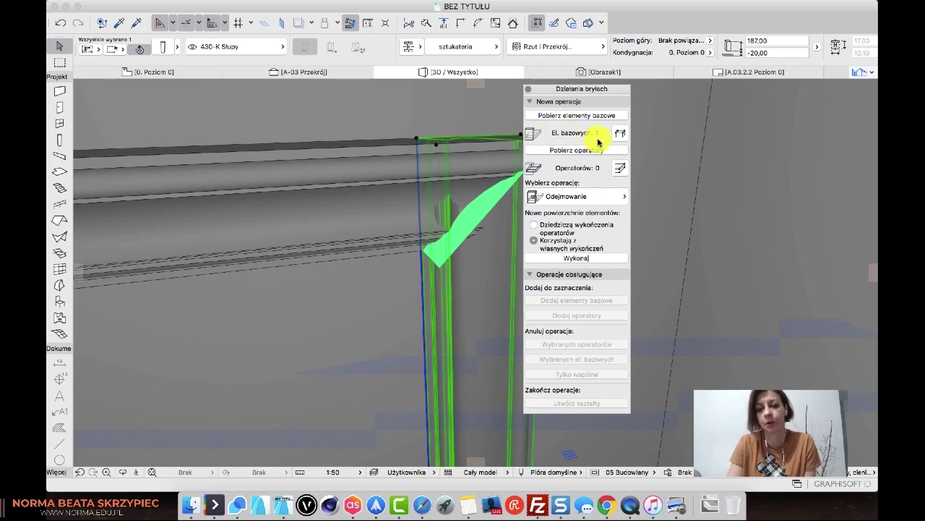
click(460, 251)
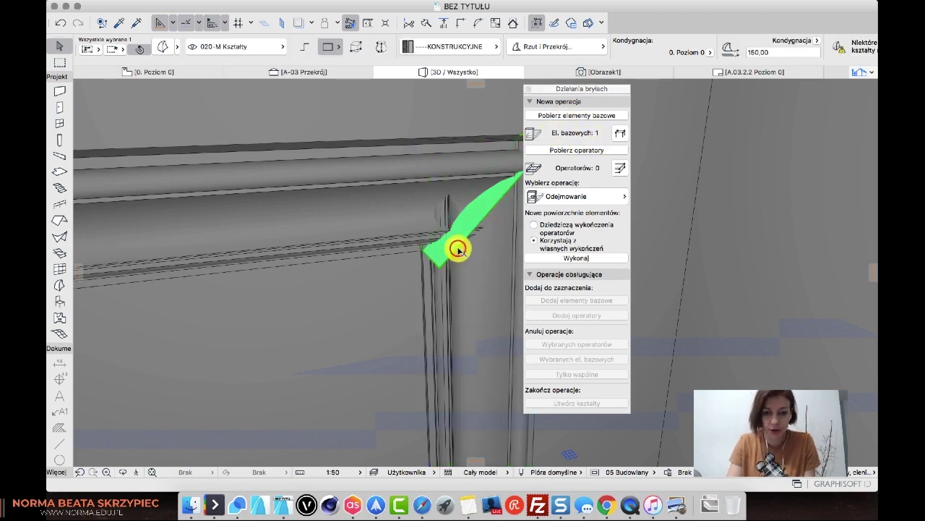
click(597, 150)
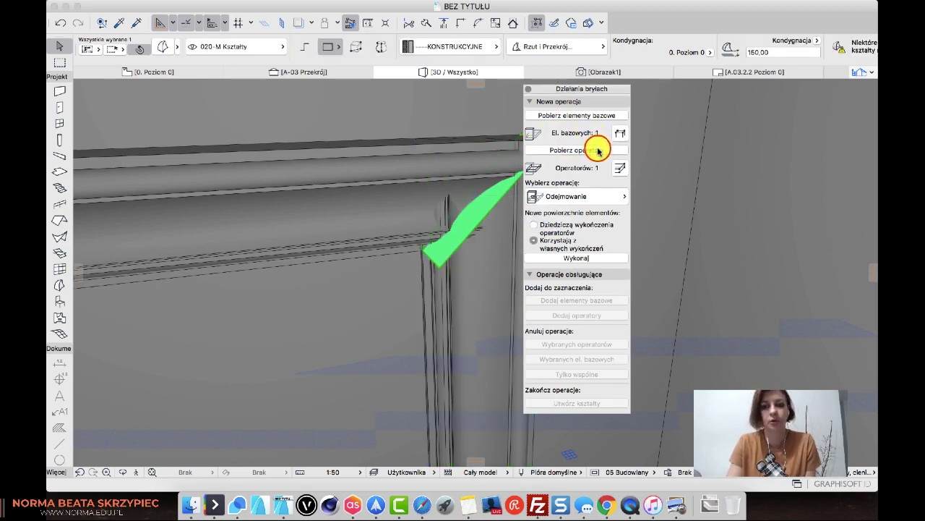
Subtract the morph from the column using Odejmowanie z odcięciem góry to mitre the column's top
click(587, 195)
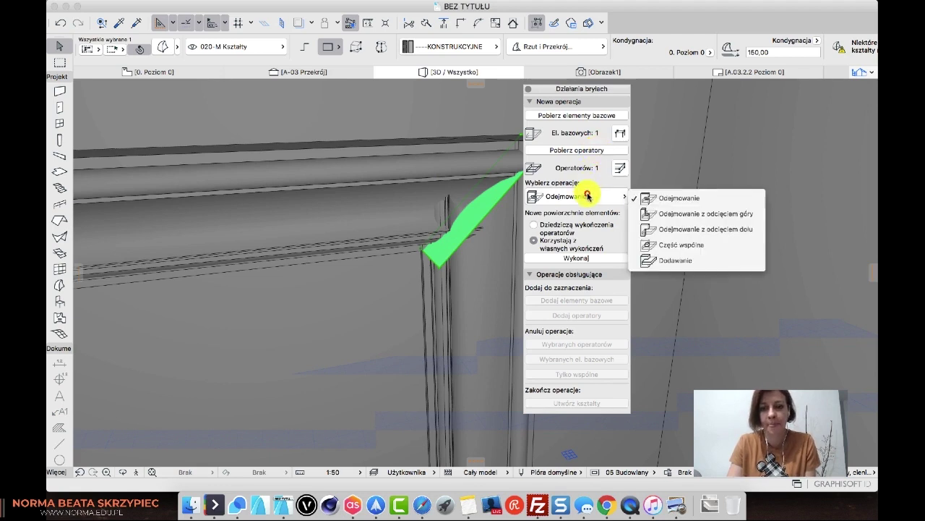
click(699, 230)
click(614, 196)
click(693, 210)
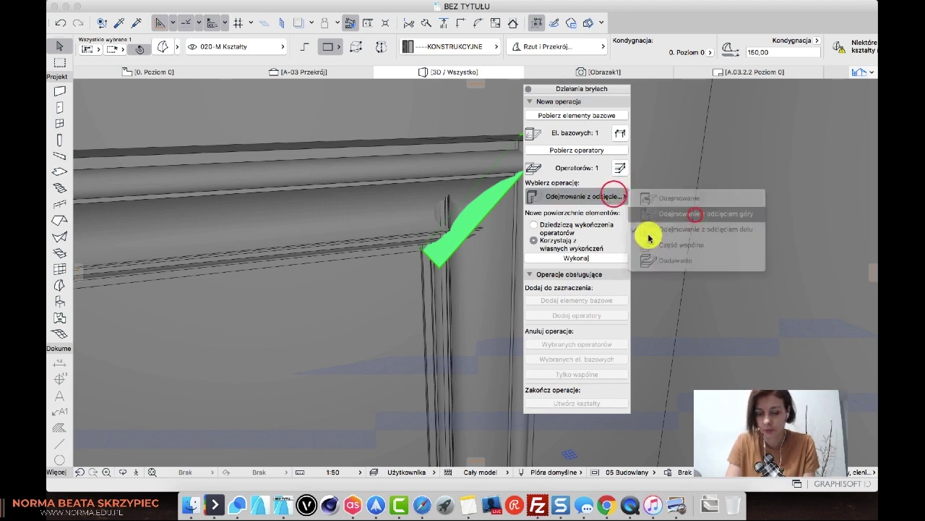
click(604, 257)
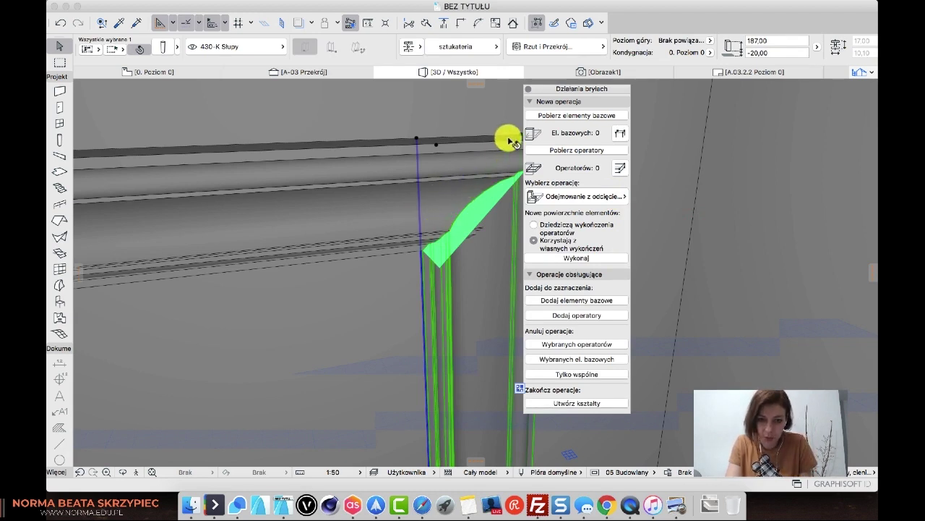
Set the horizontal sztukateria beam as the base element and the diagonal morph as the operator for another solid operation
click(391, 181)
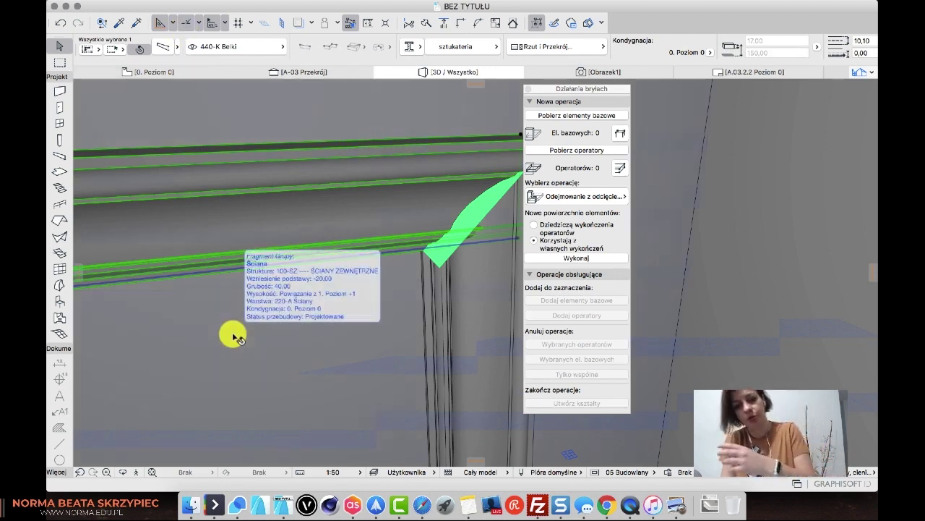
click(599, 116)
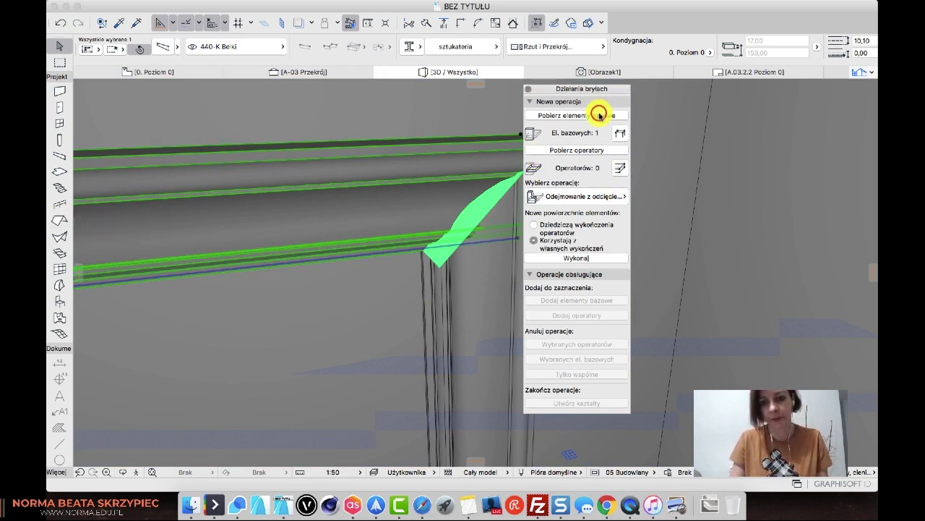
click(487, 215)
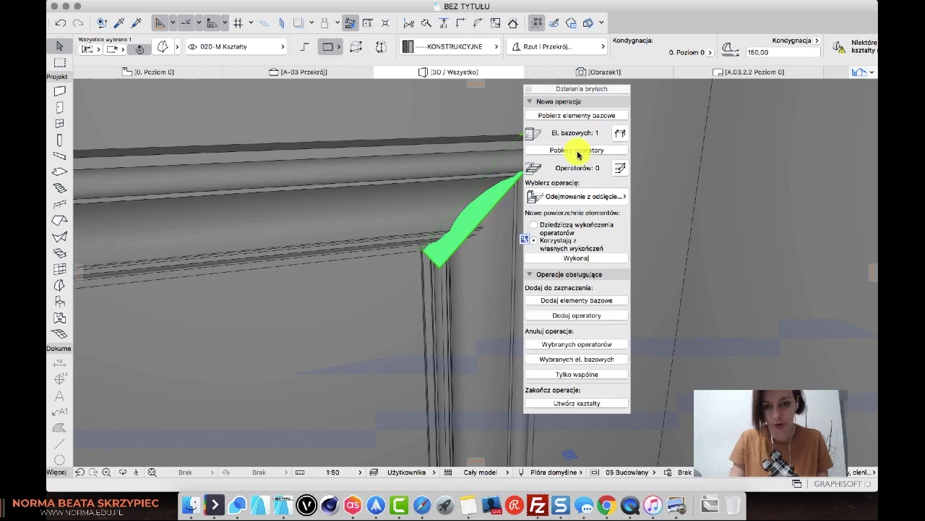
click(332, 173)
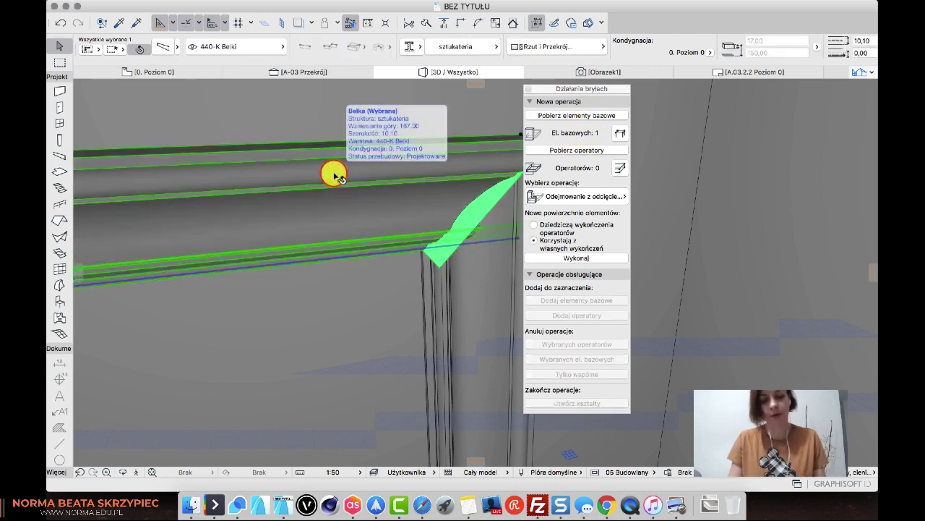
click(485, 208)
click(596, 152)
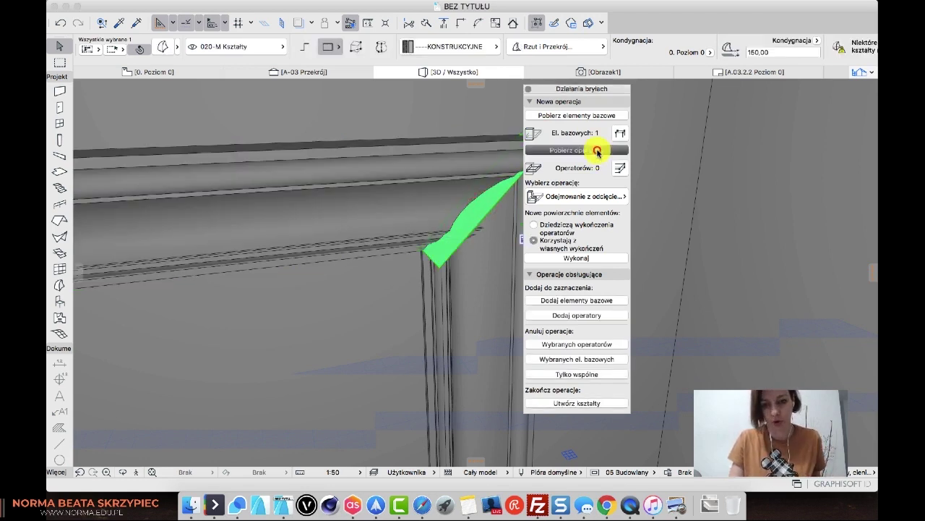
Subtract the morph from the beam using Odejmowanie z odcięciem dołu to mitre the beam's end at the corner
click(577, 199)
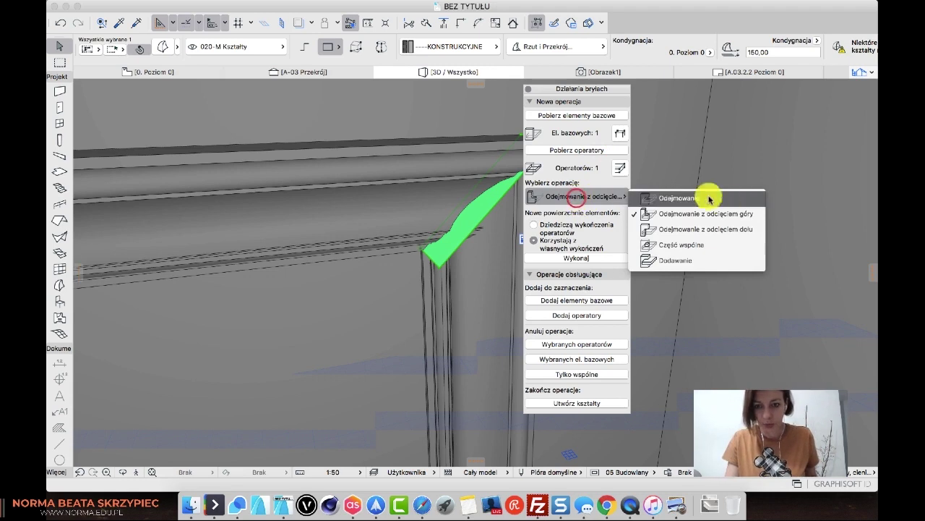
click(742, 229)
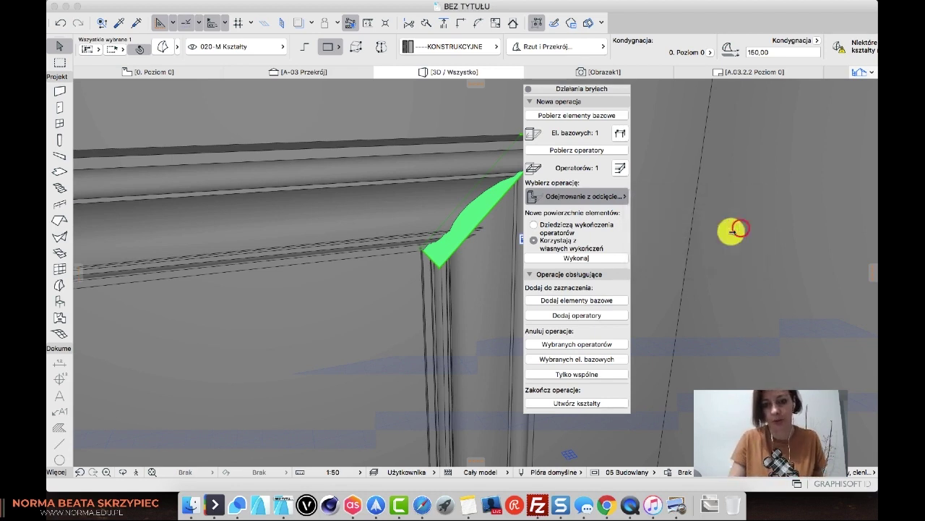
click(604, 257)
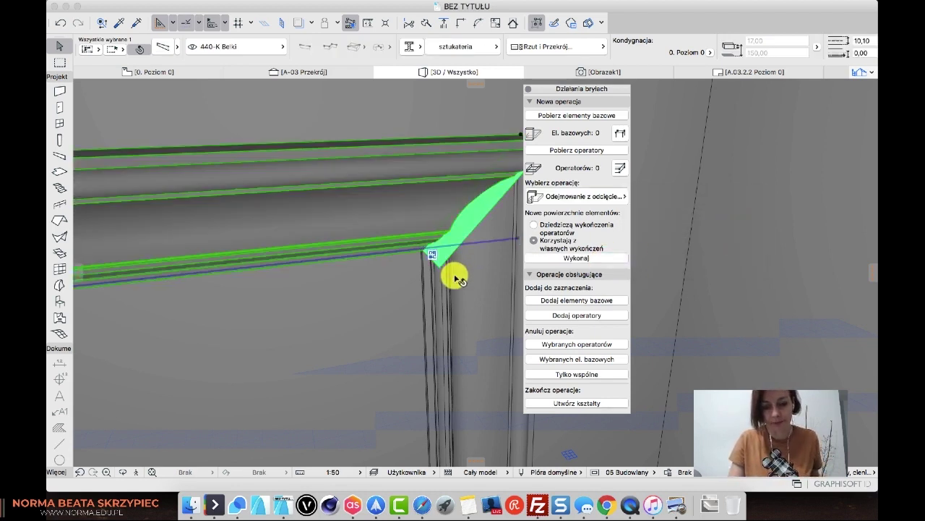
click(357, 273)
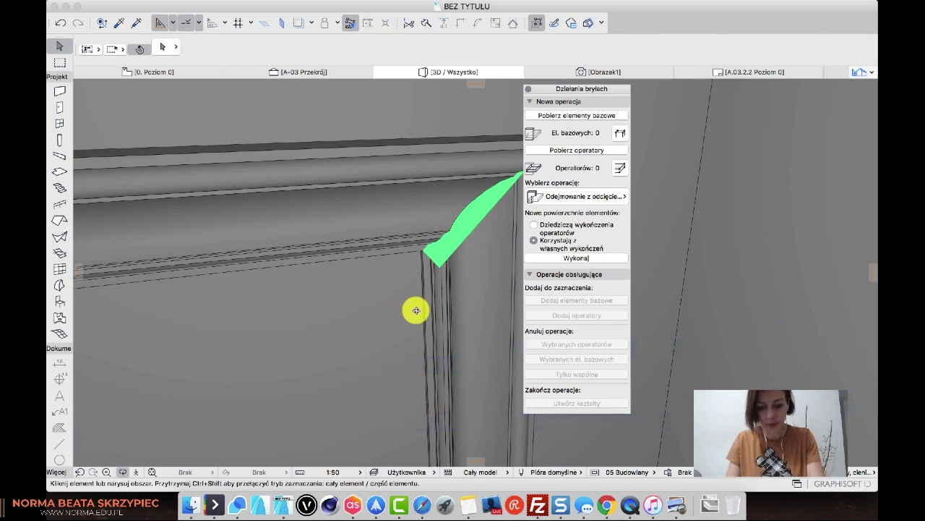
mouse_move(415, 308)
shift+middle_down()
mouse_move(404, 292)
mouse_move(345, 273)
mouse_move(320, 275)
mouse_move(364, 274)
mouse_move(360, 295)
mouse_move(246, 291)
mouse_move(338, 299)
mouse_move(323, 292)
shift+middle_up()
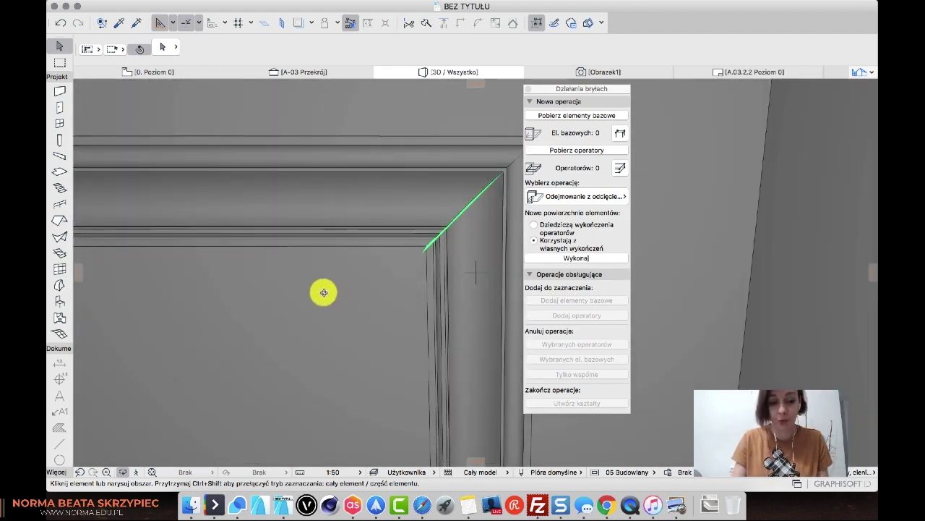
Try deleting the diagonal morph from the mitred corner and undo the deletion
click(460, 219)
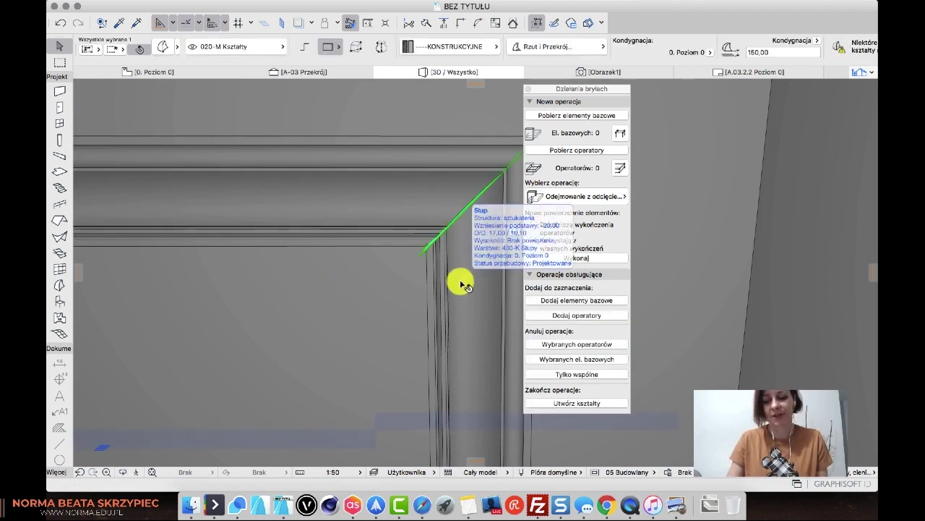
key(Escape)
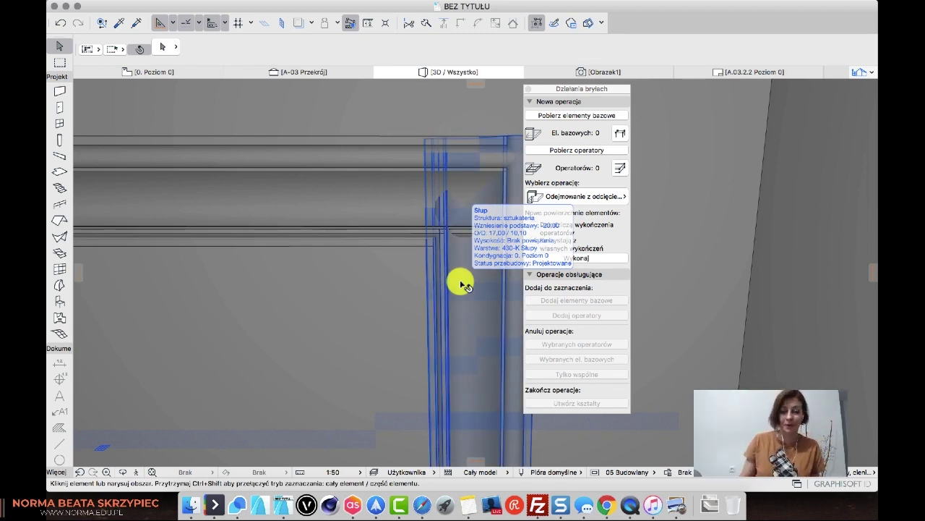
key(super+z)
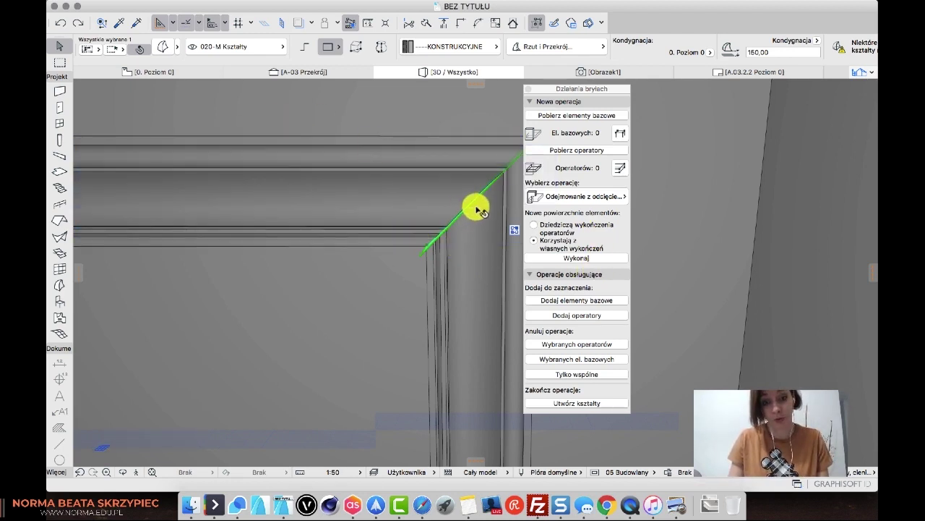
Hide the diagonal morph by assigning it to the layer 999-D Ukryta, and check the mitred corner of the frame
click(229, 47)
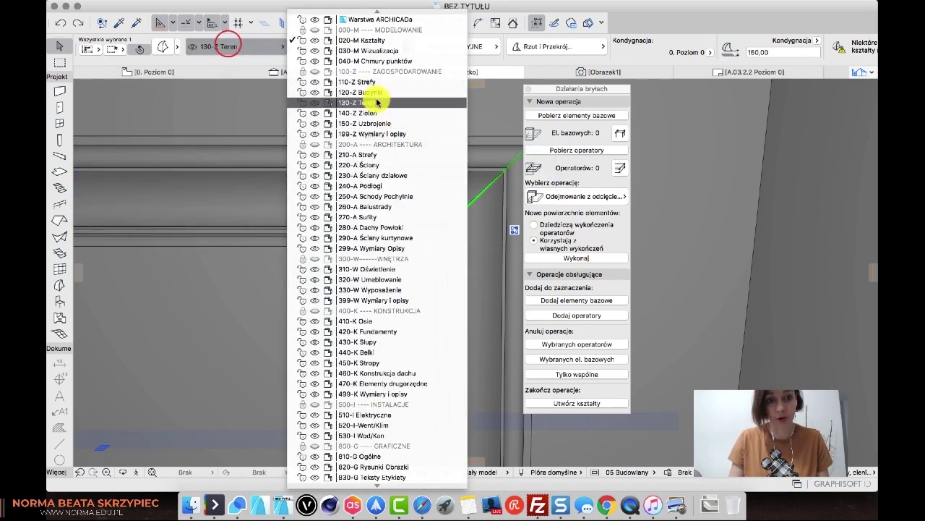
scroll(383, 199, down, 3)
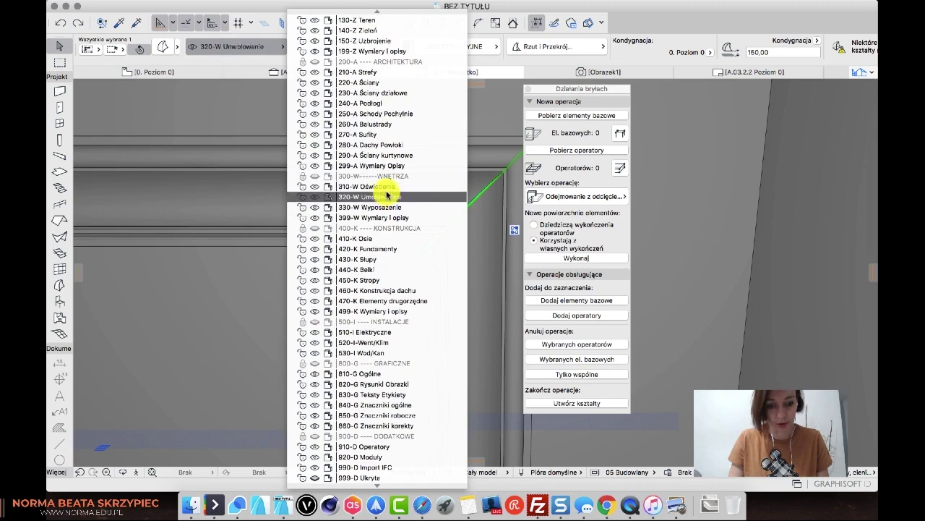
click(409, 478)
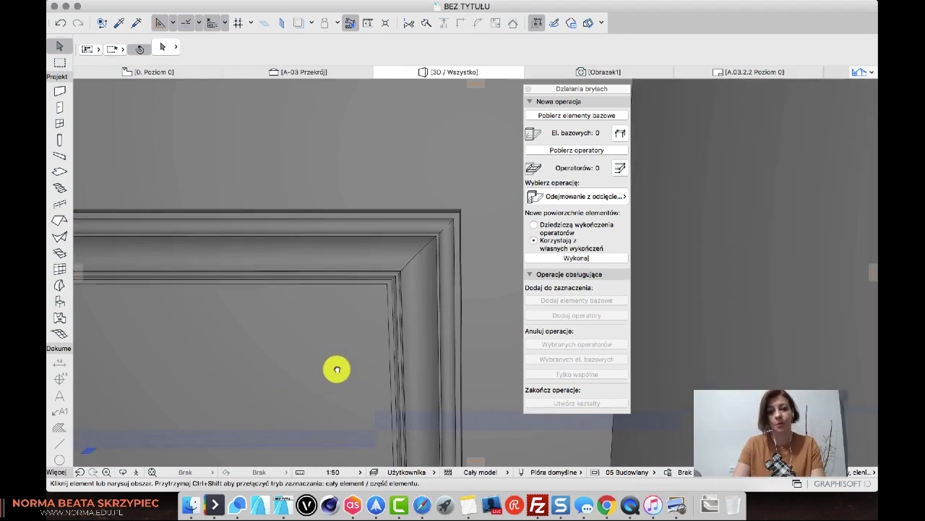
scroll(337, 368, down, 3)
mouse_move(371, 311)
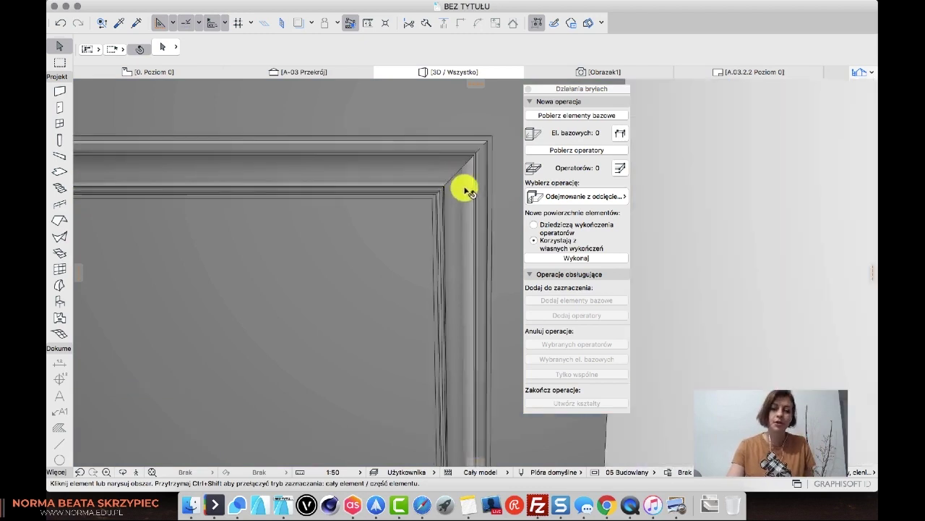
scroll(466, 190, down, 5)
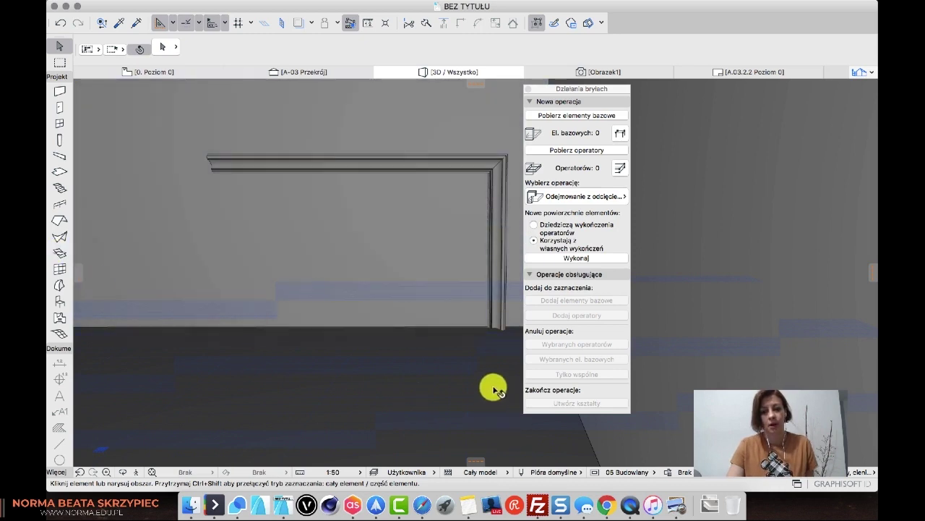
mouse_move(493, 389)
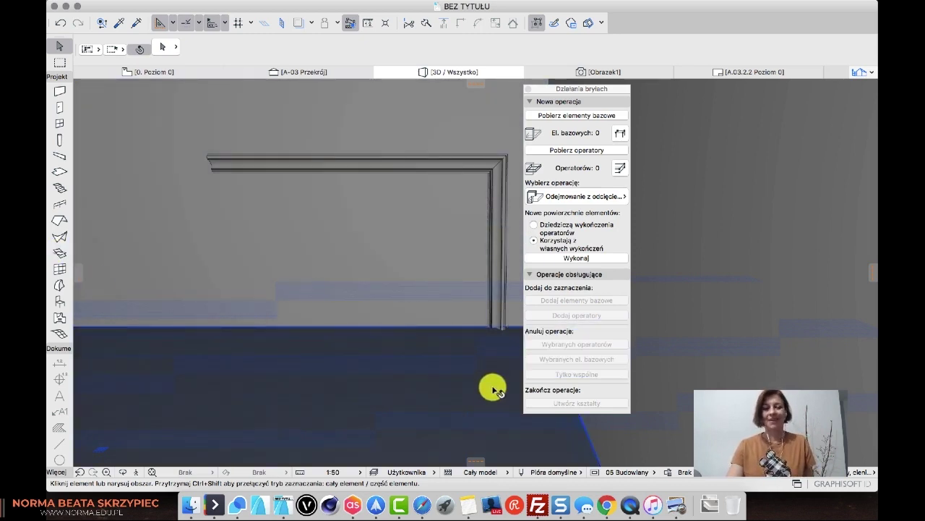